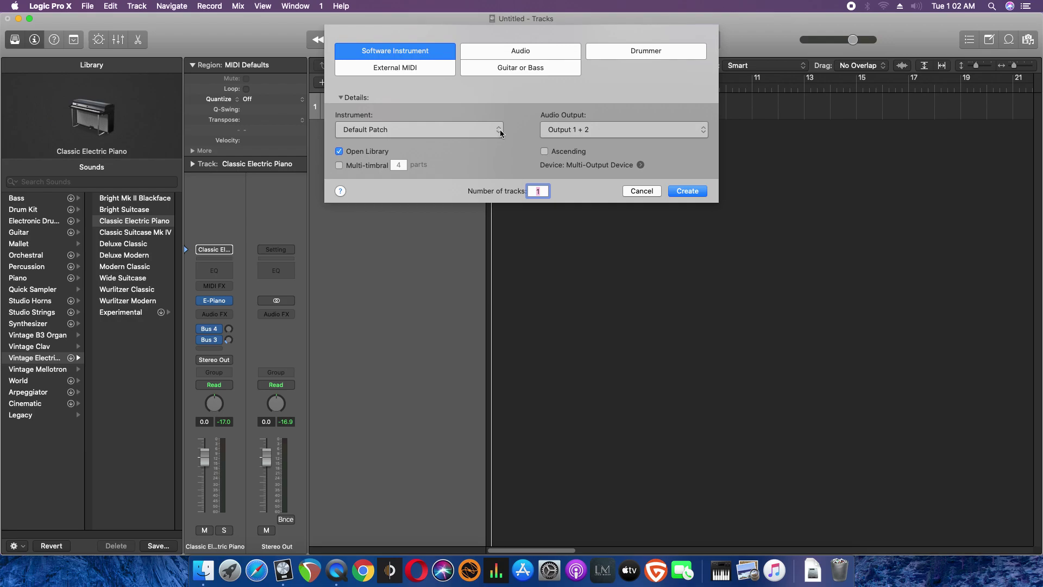
Create a software instrument track with an empty channel strip and keep adding same-type tracks until the project has 13 tracks
click(424, 118)
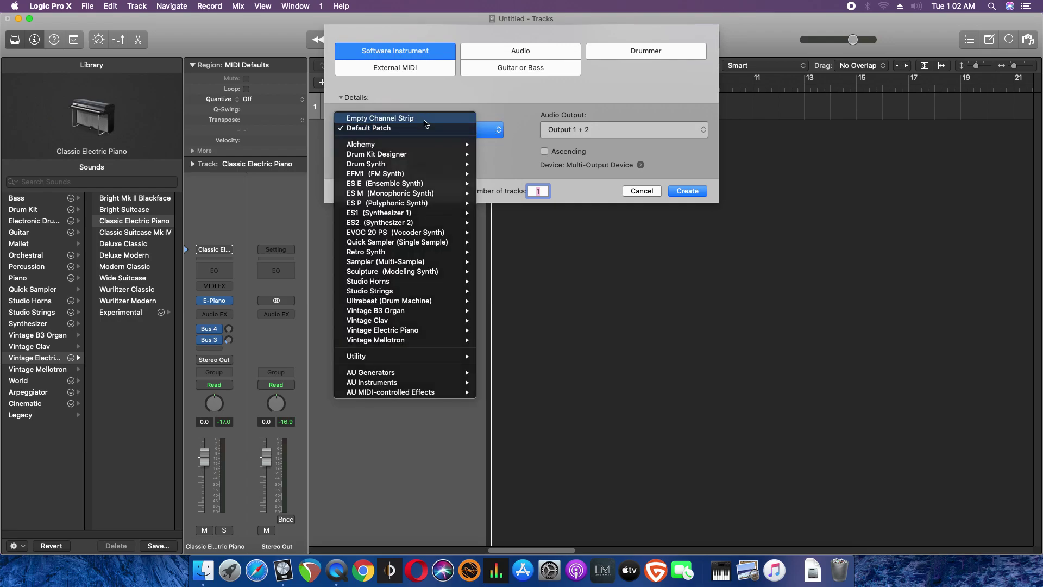
click(686, 192)
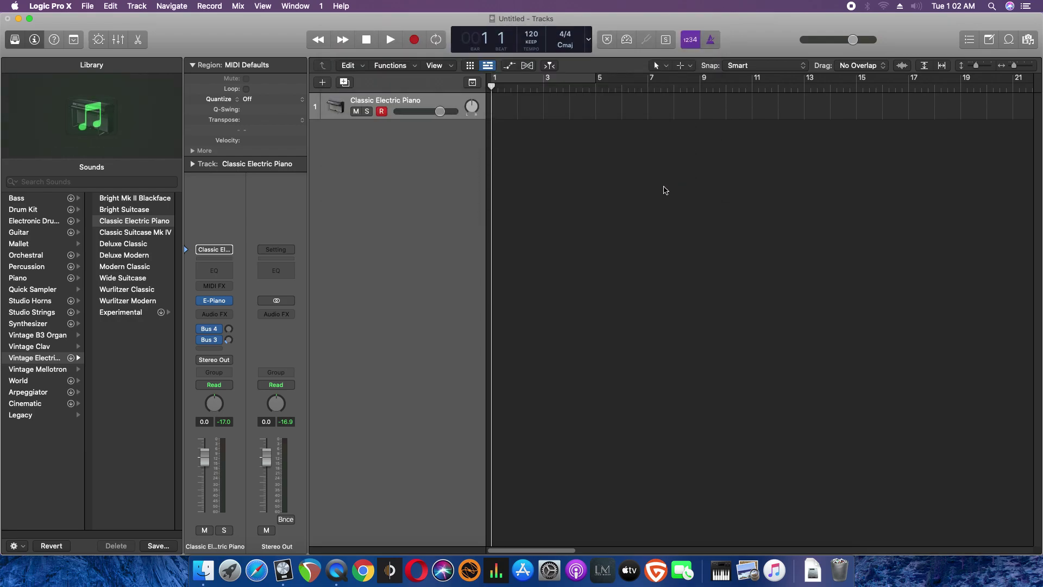
double_click(344, 83)
triple_click(344, 82)
double_click(343, 82)
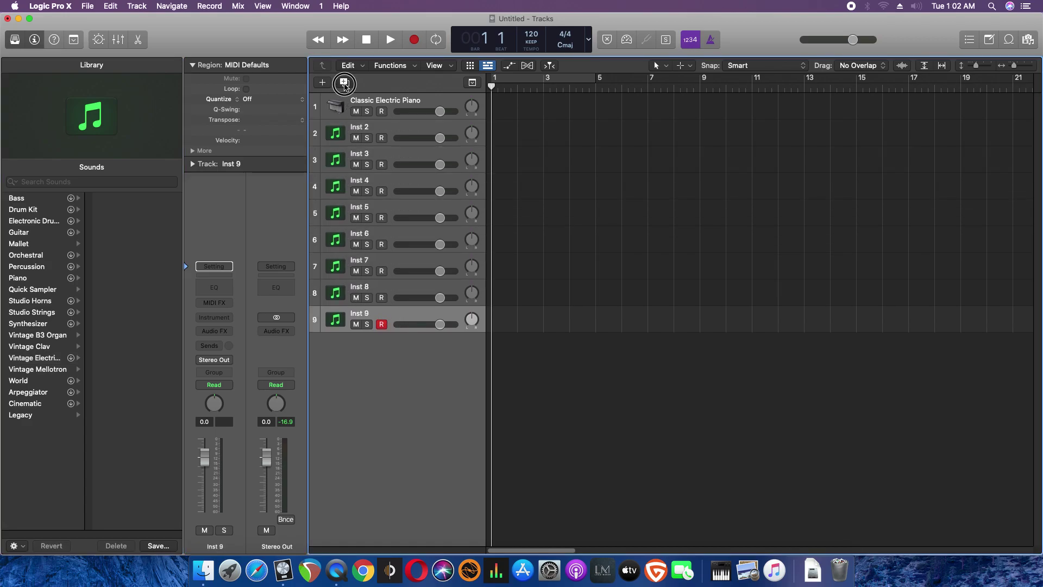
double_click(344, 82)
click(344, 83)
click(344, 83)
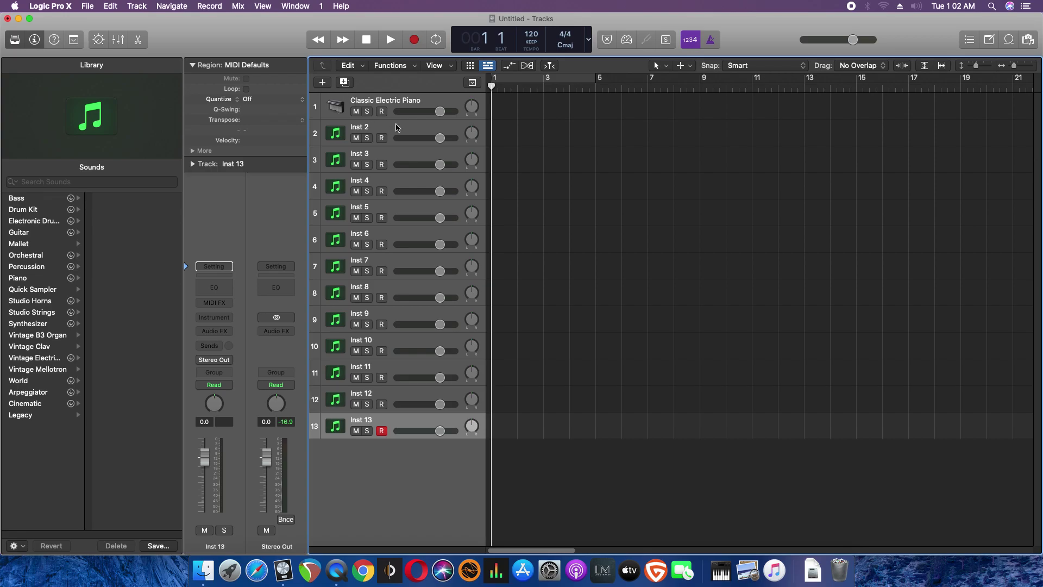
Replace the instrument on the Classic Electric Piano track with a stereo Sampler (Multi-Sample)
click(399, 129)
click(424, 107)
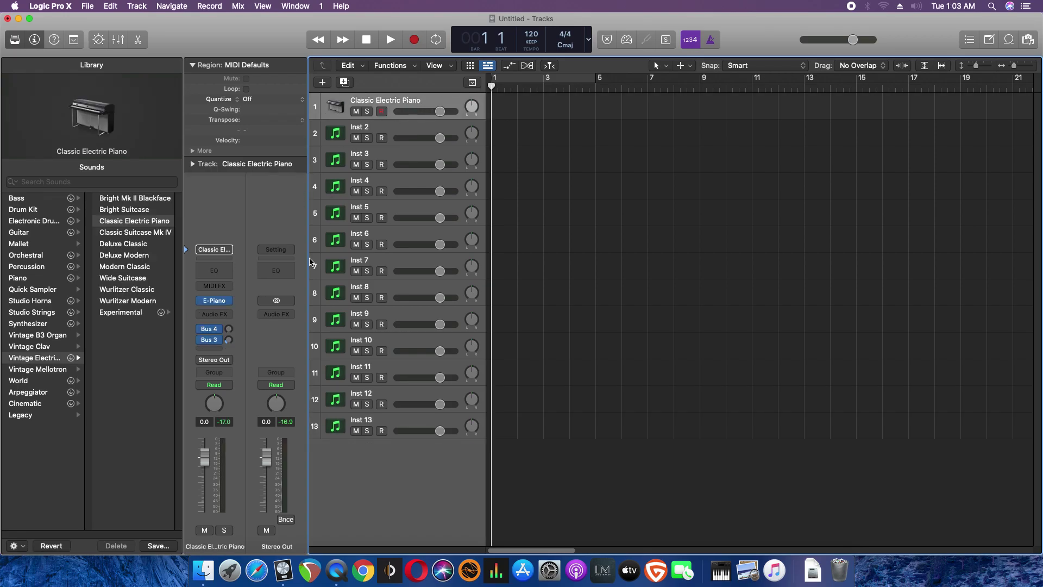
click(229, 302)
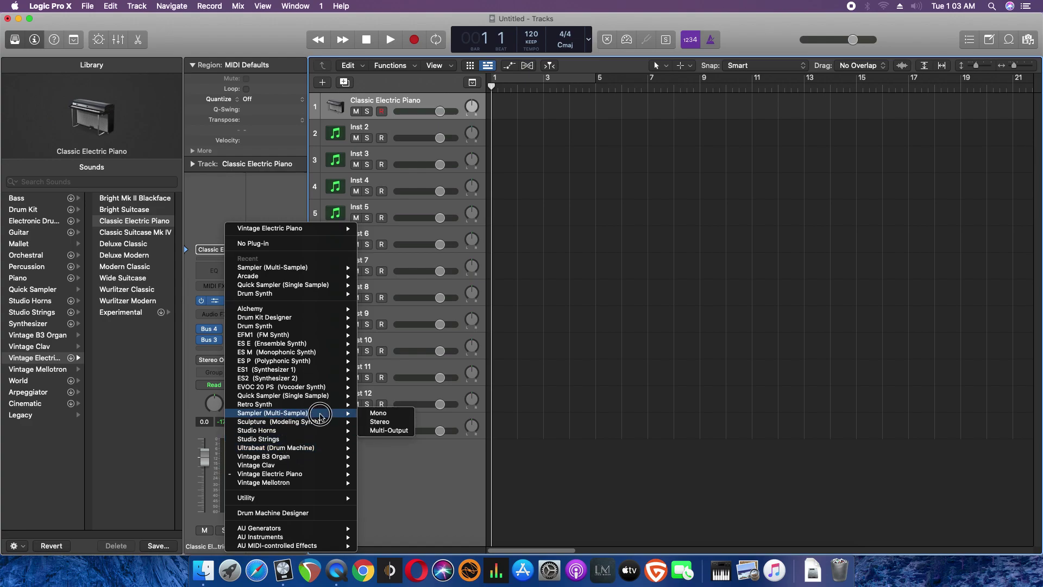
click(389, 423)
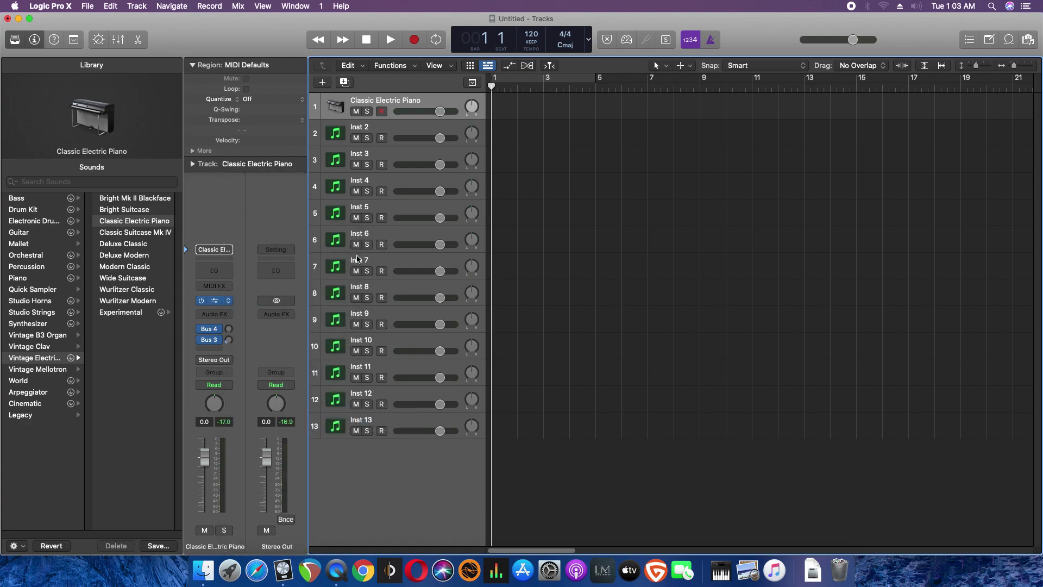
drag(550, 146, 476, 68)
Load the "Pop kit on demand 22" setting into the Sampler and close its window
click(387, 83)
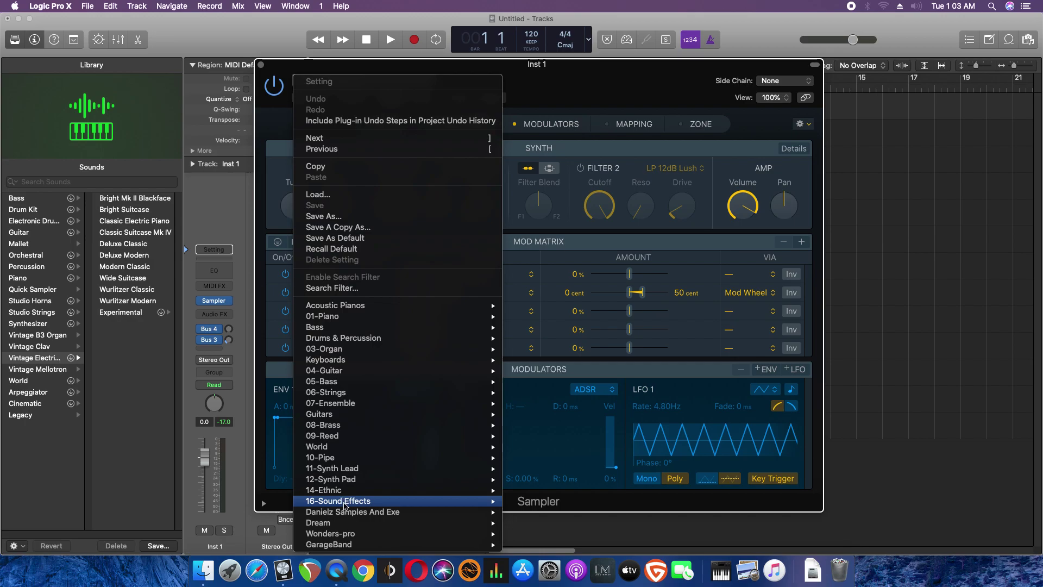
mouse_move(411, 514)
scroll(582, 521, down, 5)
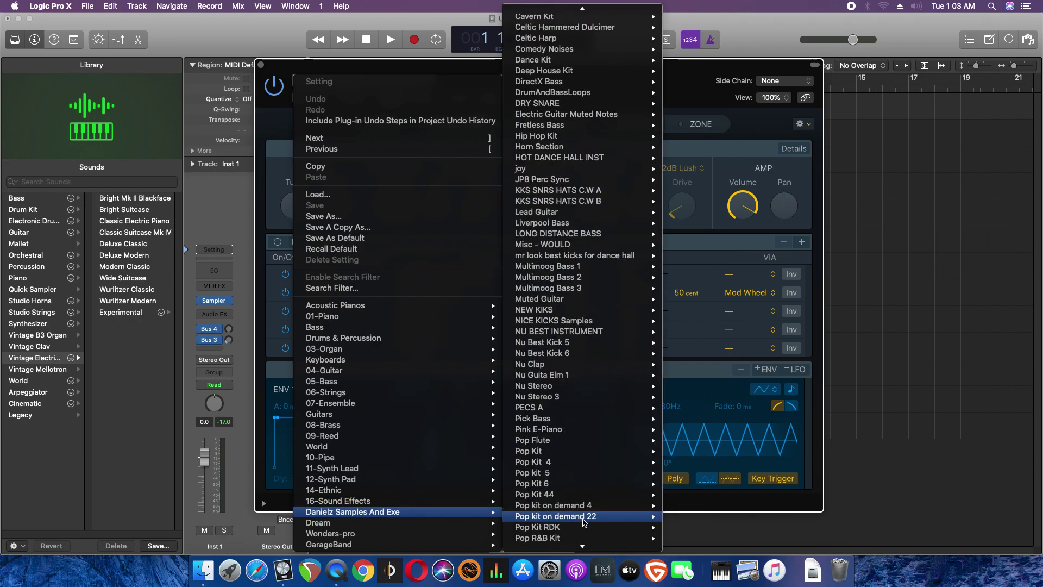
mouse_move(597, 388)
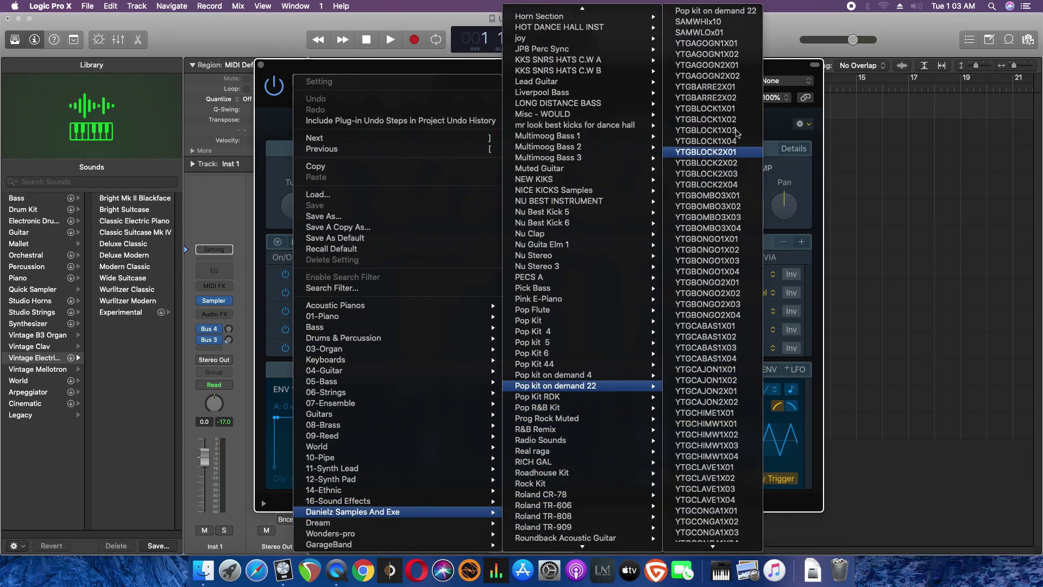
click(734, 15)
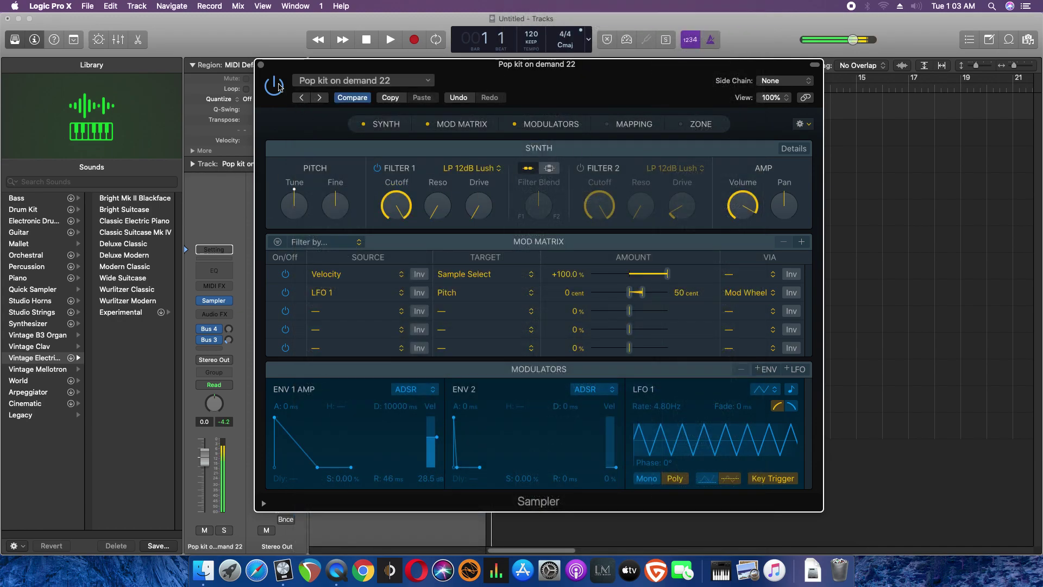
click(261, 65)
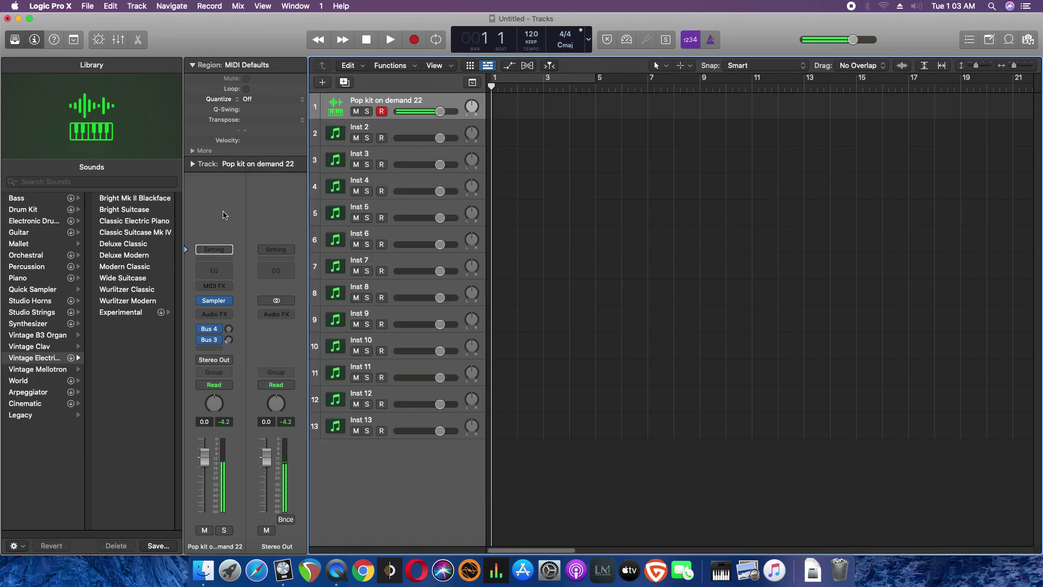
Insert an Enveloper on the Pop kit track with attack gain -36%, attack time 59 ms, release gain -100% and release time 2000 ms
click(224, 314)
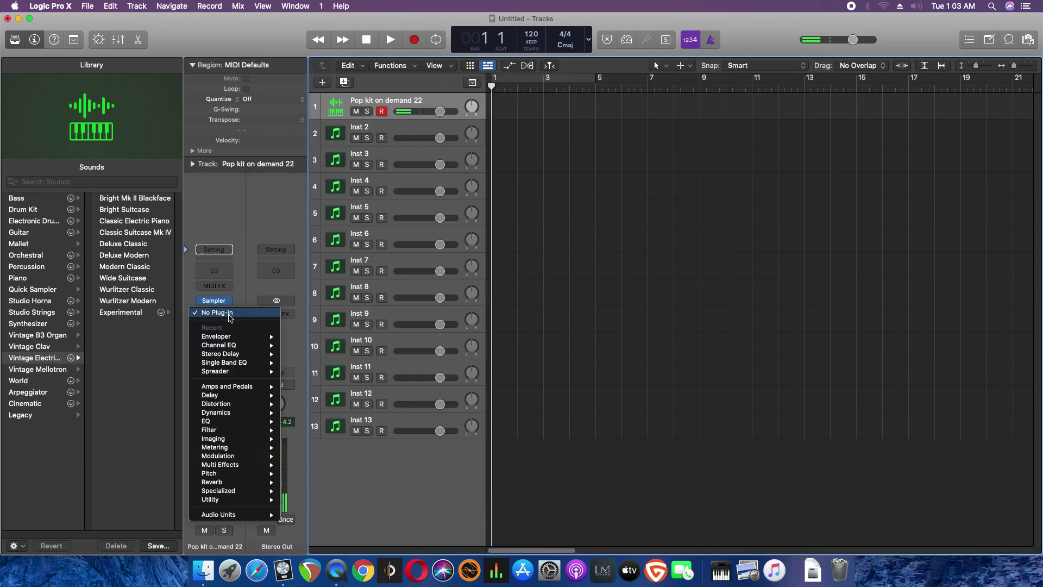
mouse_move(241, 340)
click(312, 342)
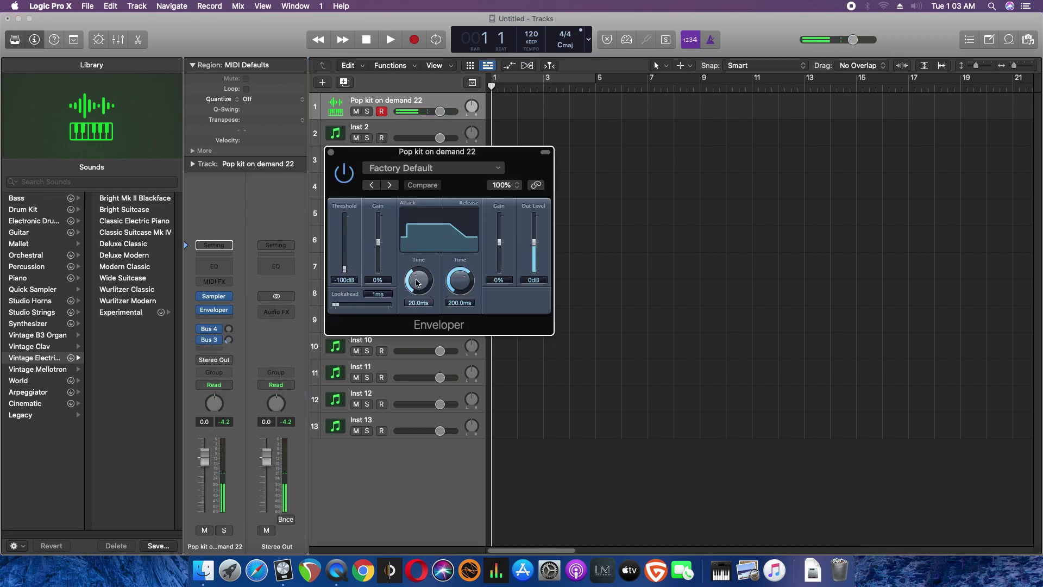
click(502, 268)
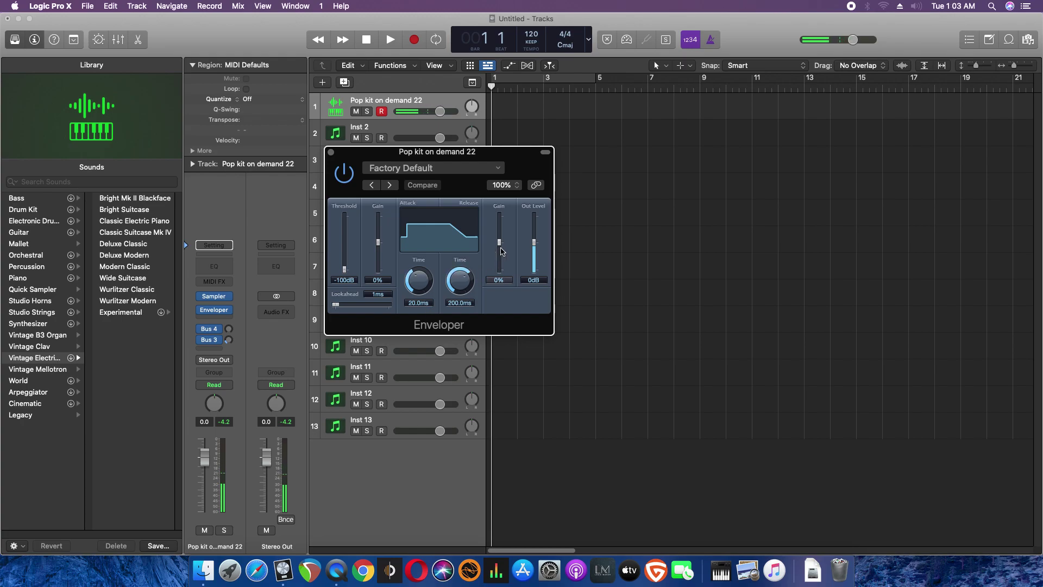
drag(420, 286, 455, 227)
drag(373, 244, 381, 258)
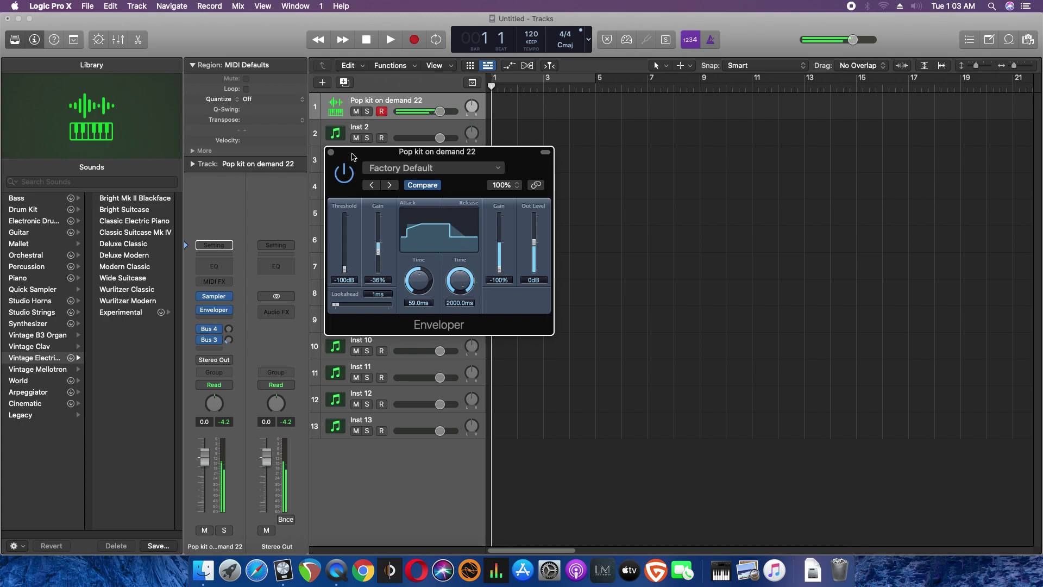
click(331, 153)
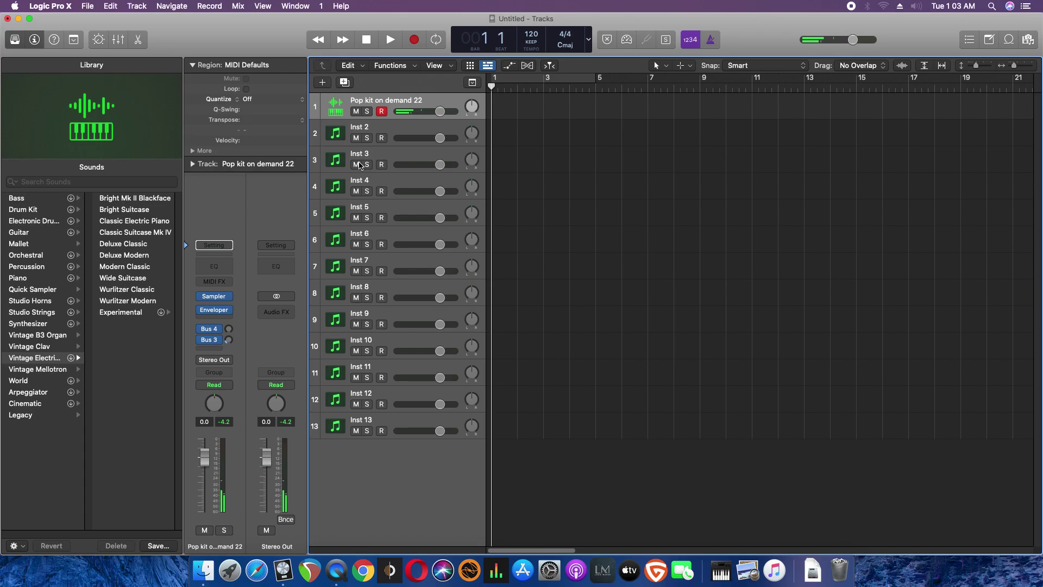
Turn on the metronome and set the project tempo to 100 BPM while auditioning it, then return the playhead to bar 1
drag(531, 35, 545, 78)
click(719, 47)
key(space)
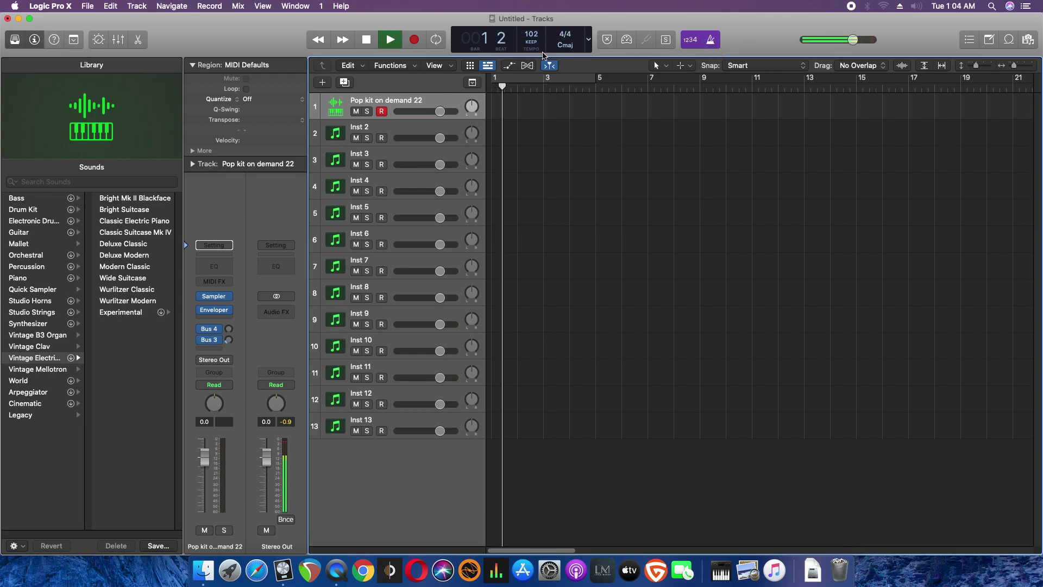
drag(536, 42, 536, 46)
key(space)
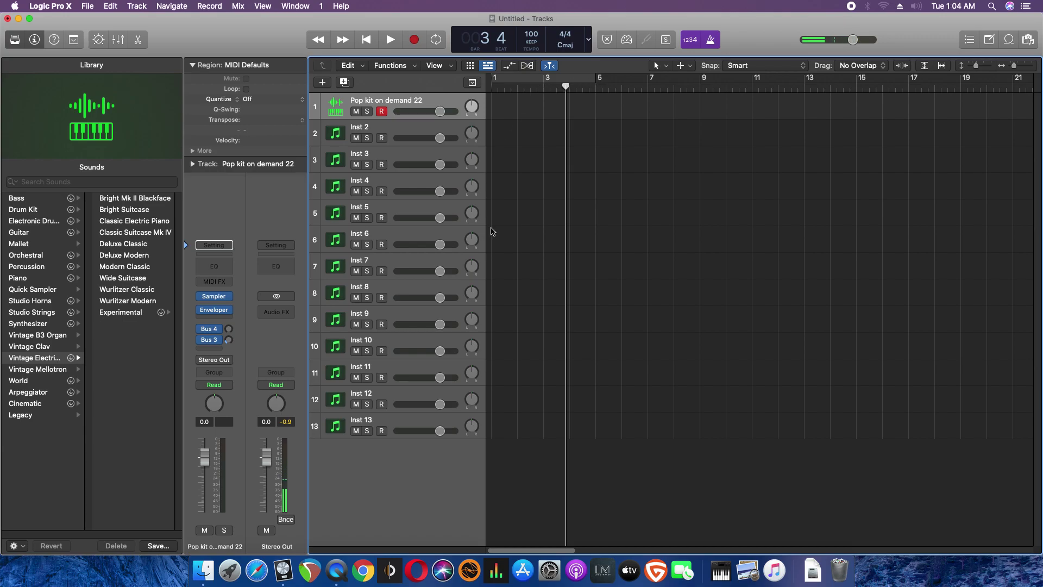
click(363, 41)
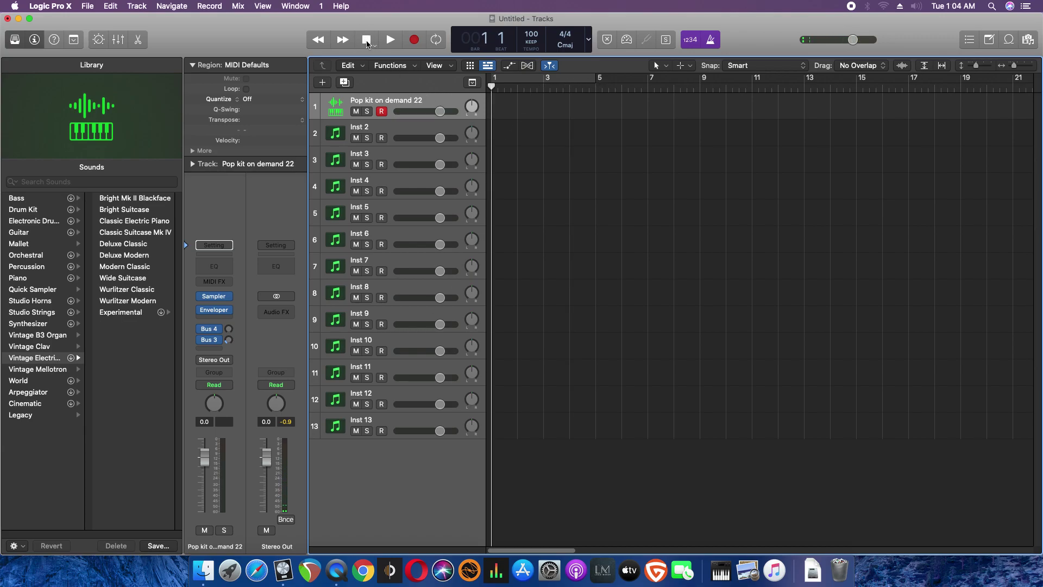
Lower the Sampler's amp volume on the Pop kit track to about -7 dB and close its window
key(a)
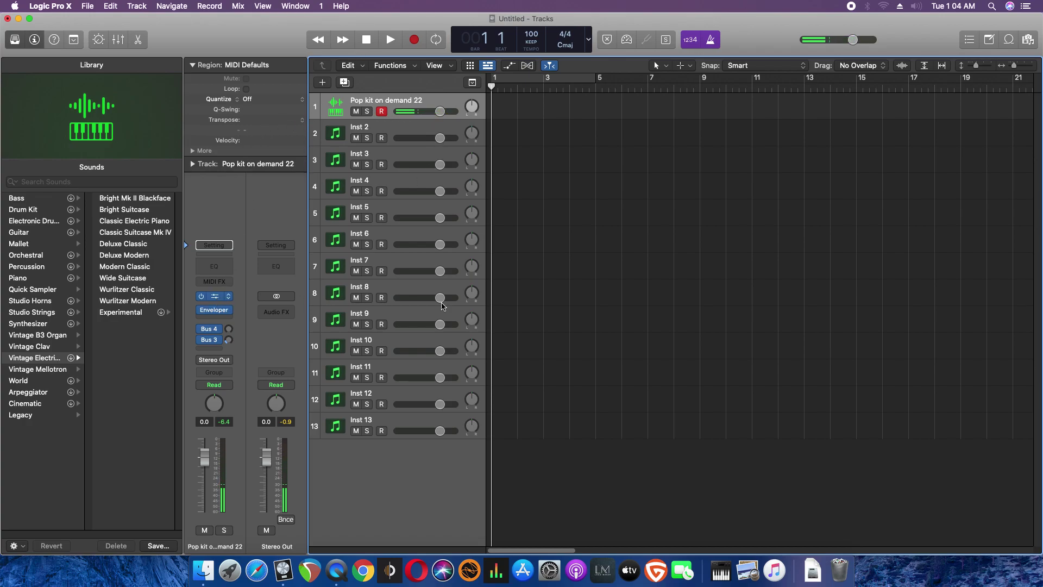
key(v)
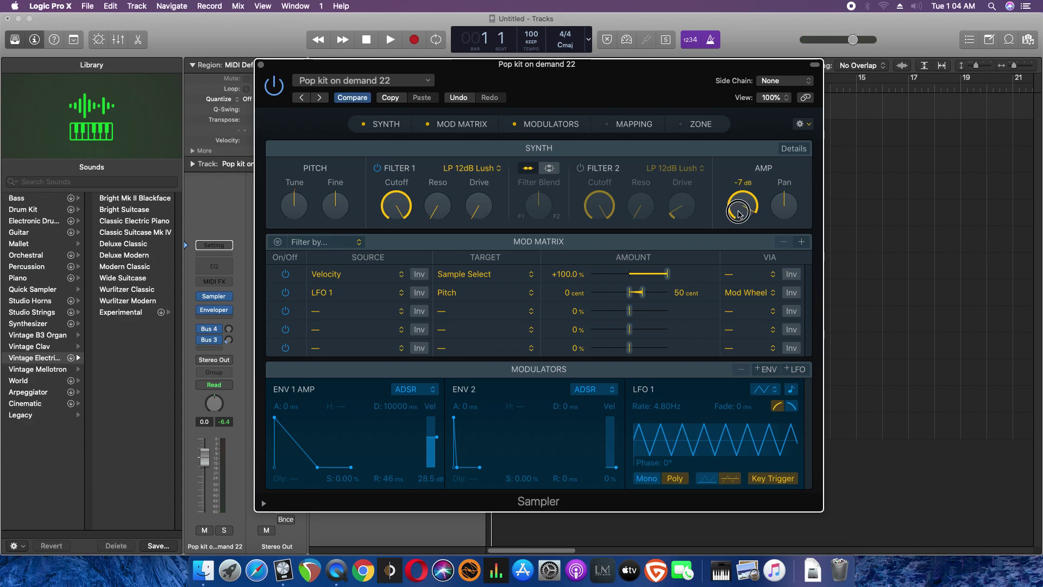
drag(737, 218, 737, 215)
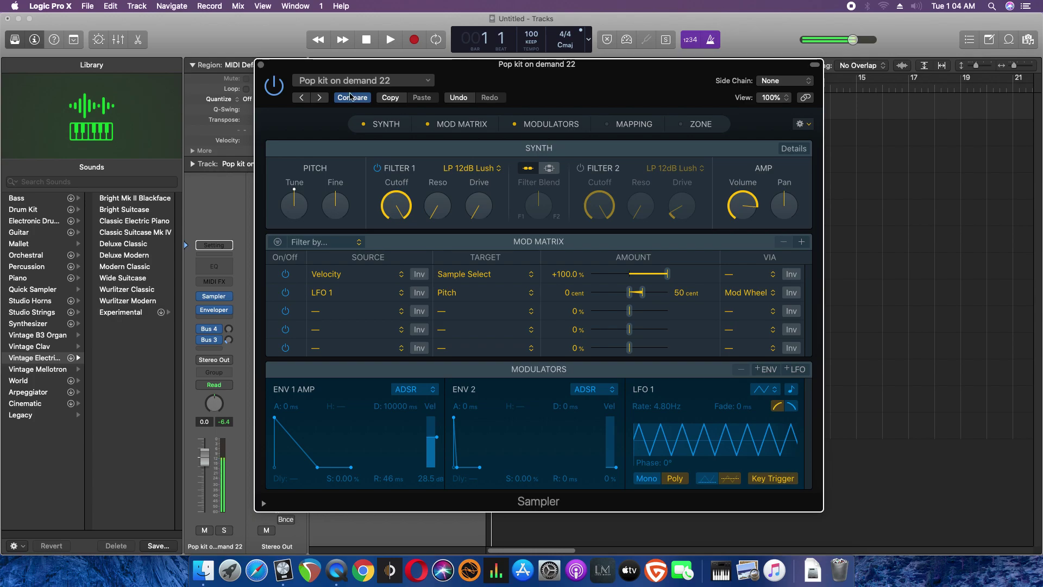
click(261, 66)
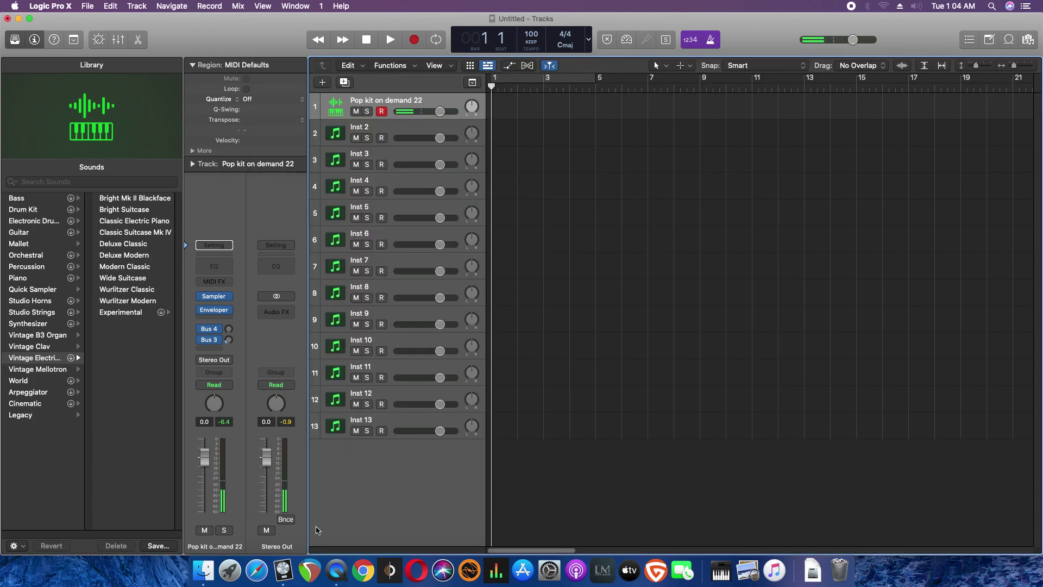
Record a two-bar drum part on the Pop kit track starting at bar 1
click(415, 40)
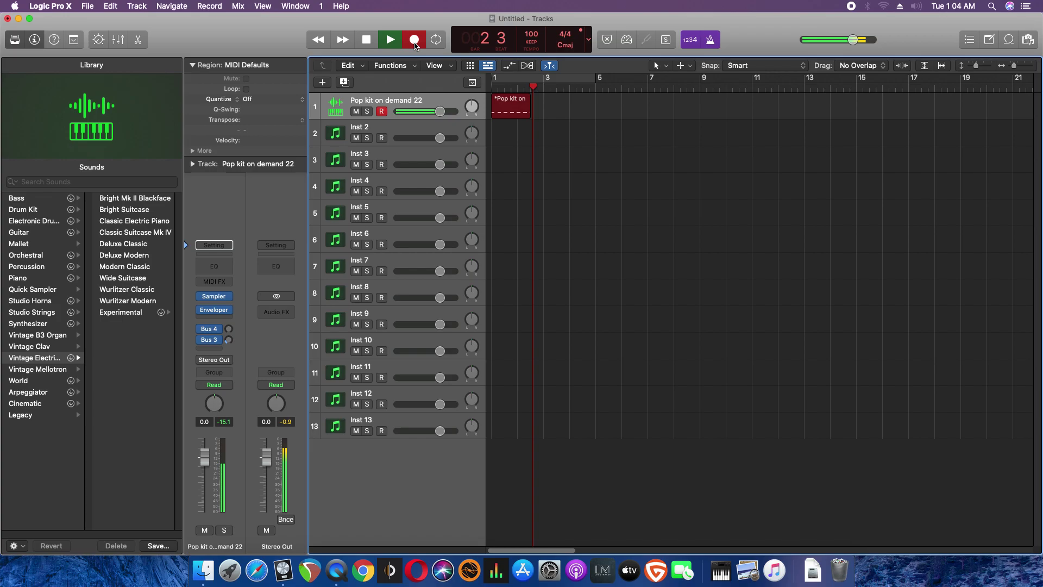
key(space)
key(space)
key(space)
Repeat the recorded region once within a cycle over bars 1 to 5 and play it with the metronome off
click(503, 80)
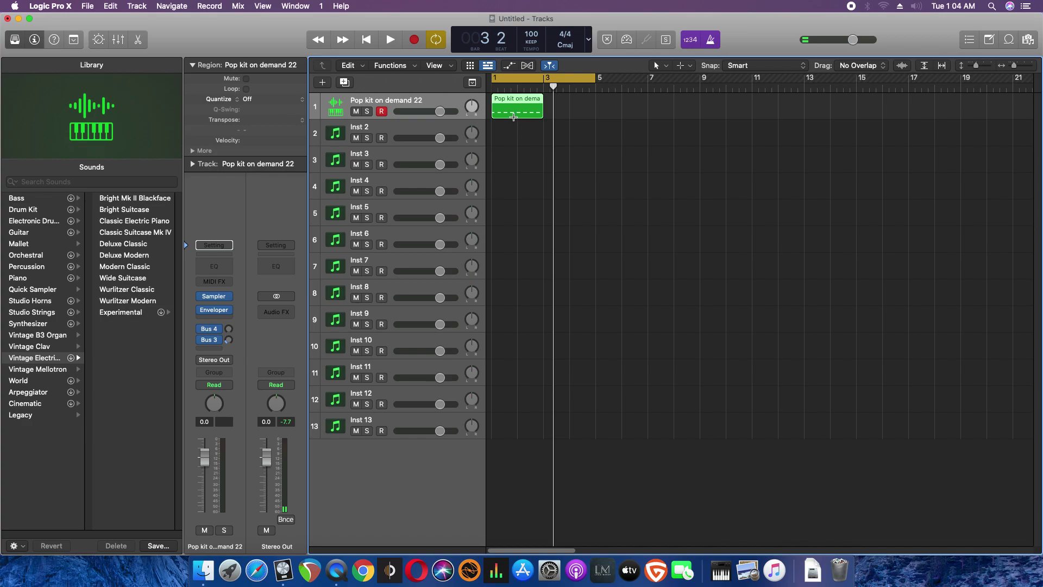
key(super+r)
key(space)
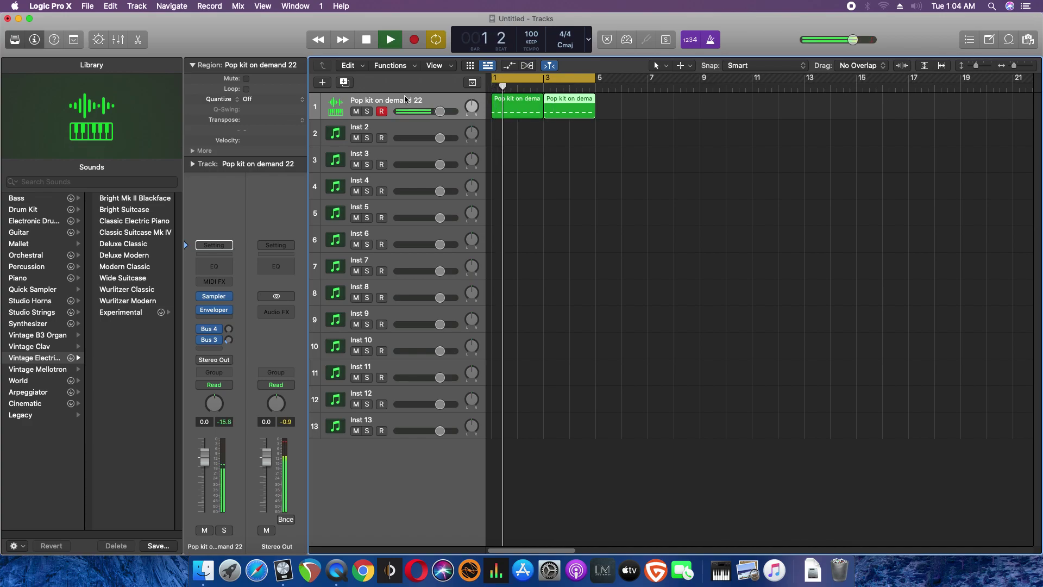
click(712, 43)
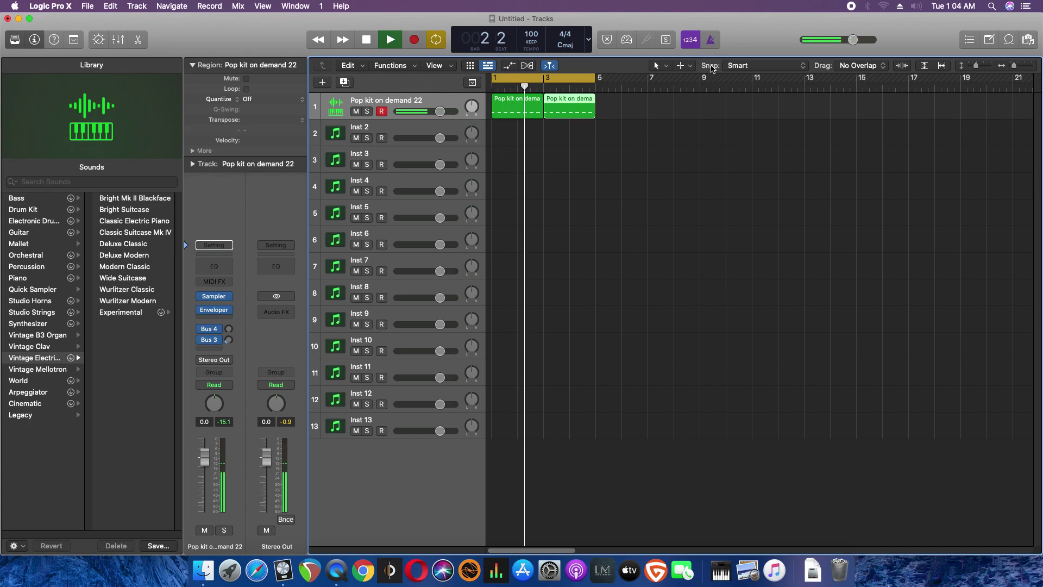
Save the project as "New Beat" in the Logic folder, organized as a package
key(super+s)
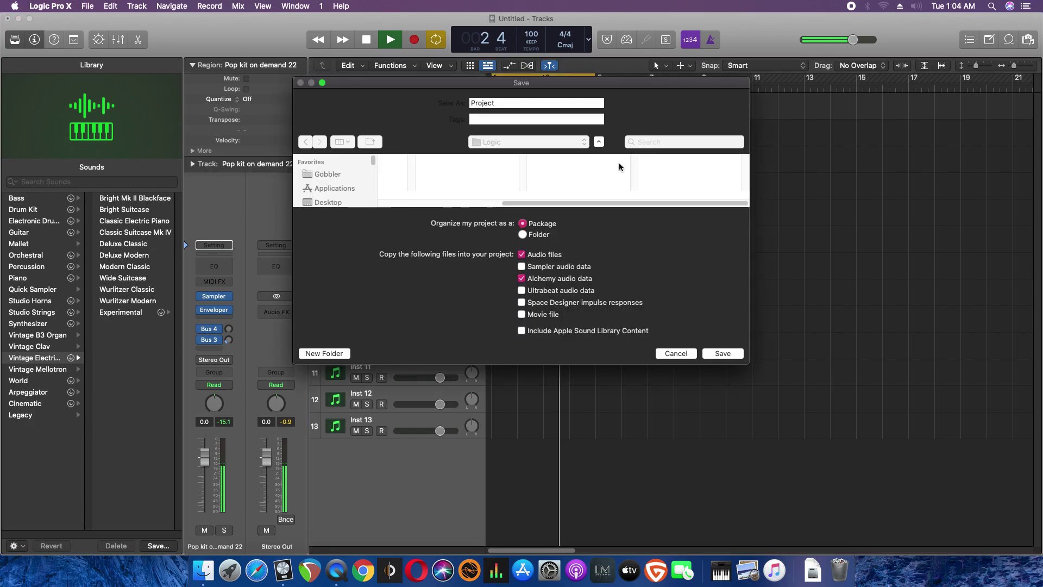
click(514, 107)
key(BackSpace)
key(BackSpace)
key(BackSpace)
key(BackSpace)
key(BackSpace)
key(BackSpace)
key(BackSpace)
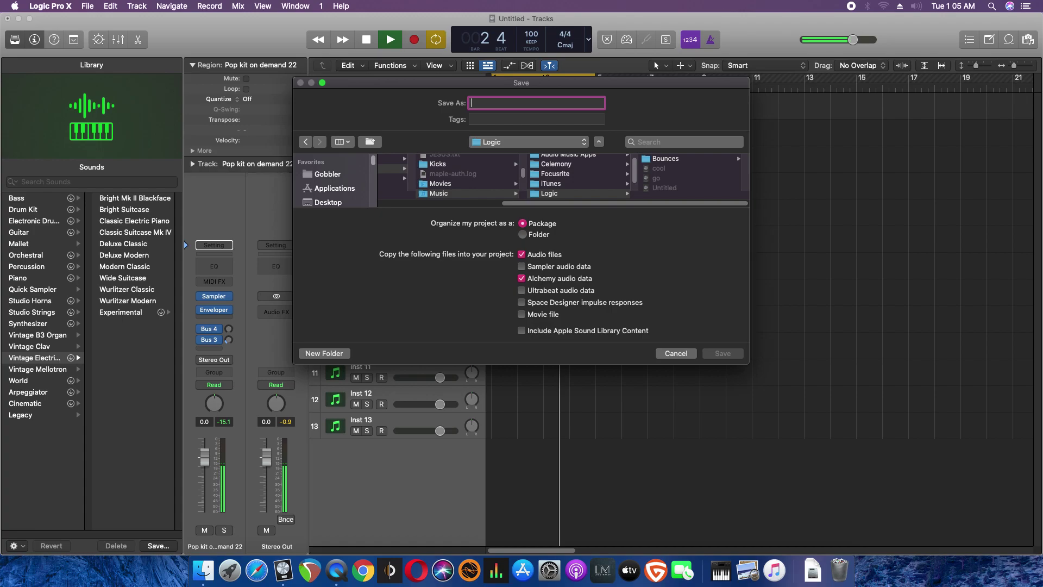
text(New Beat)
click(733, 356)
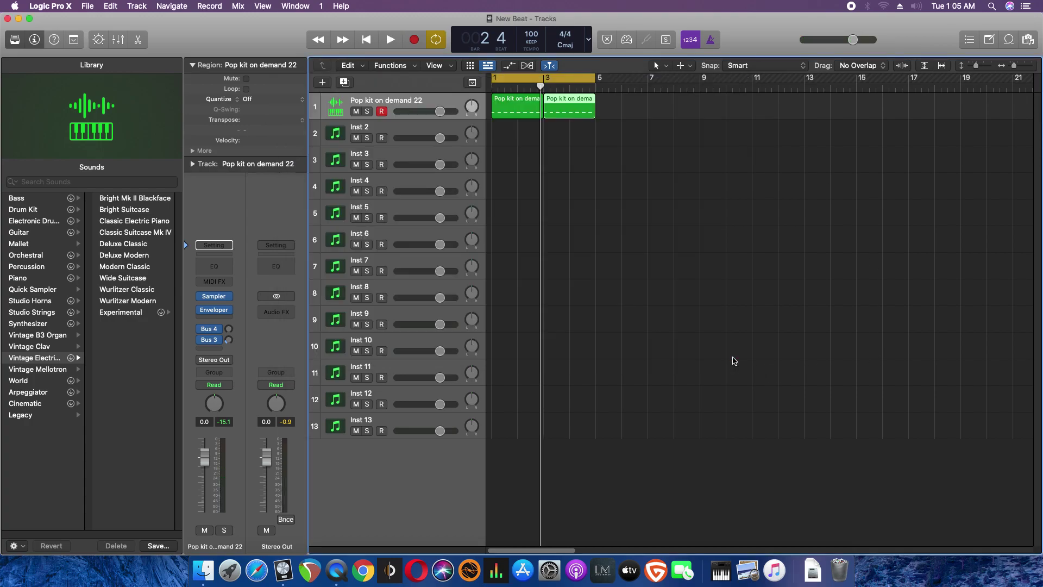
Play the drum loop, then search the Library sounds for "aa" and load the AAA hi HD patch on the Inst 2 track
key(space)
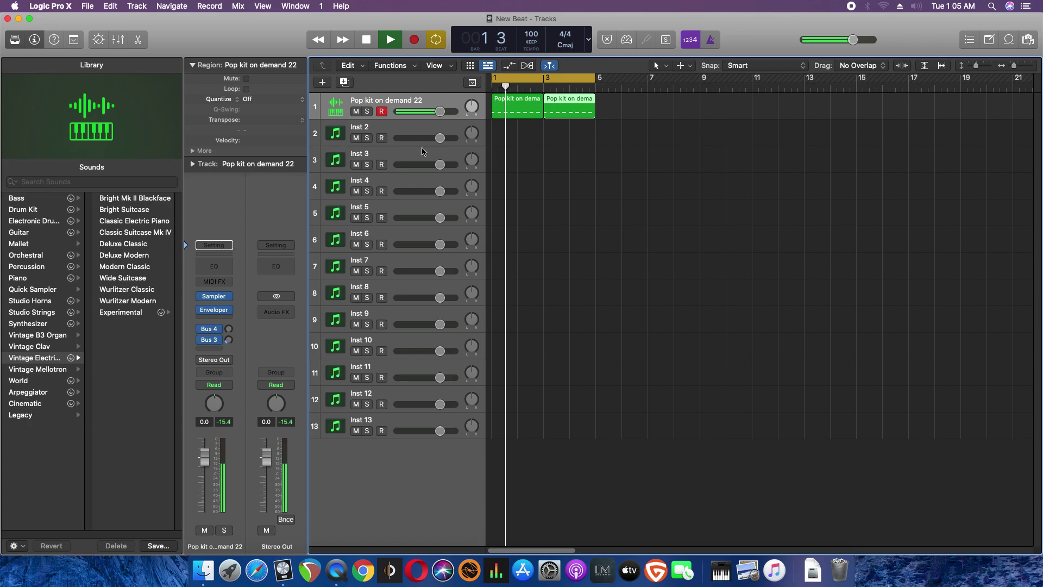
click(413, 134)
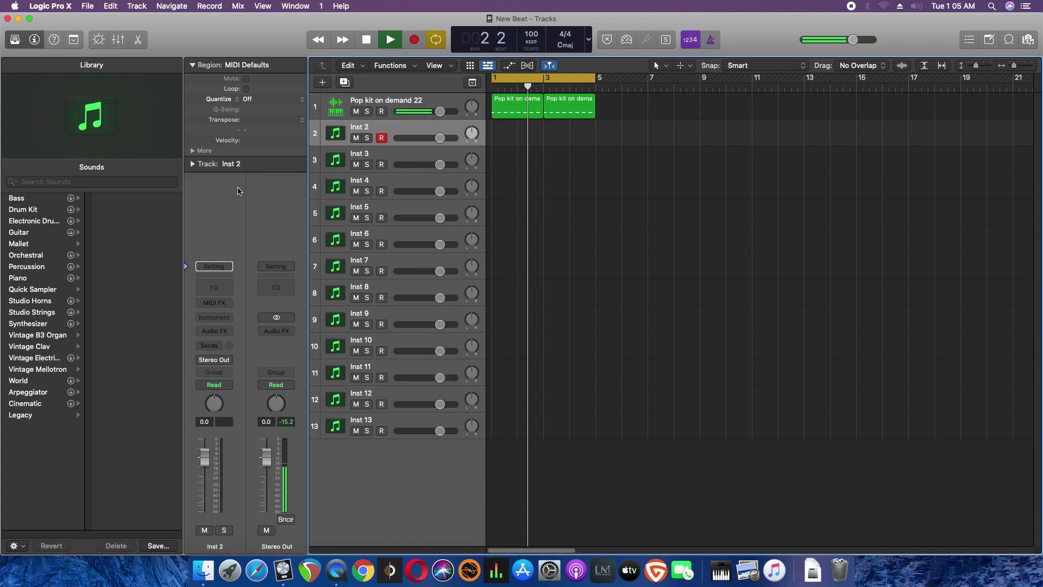
key(space)
click(62, 181)
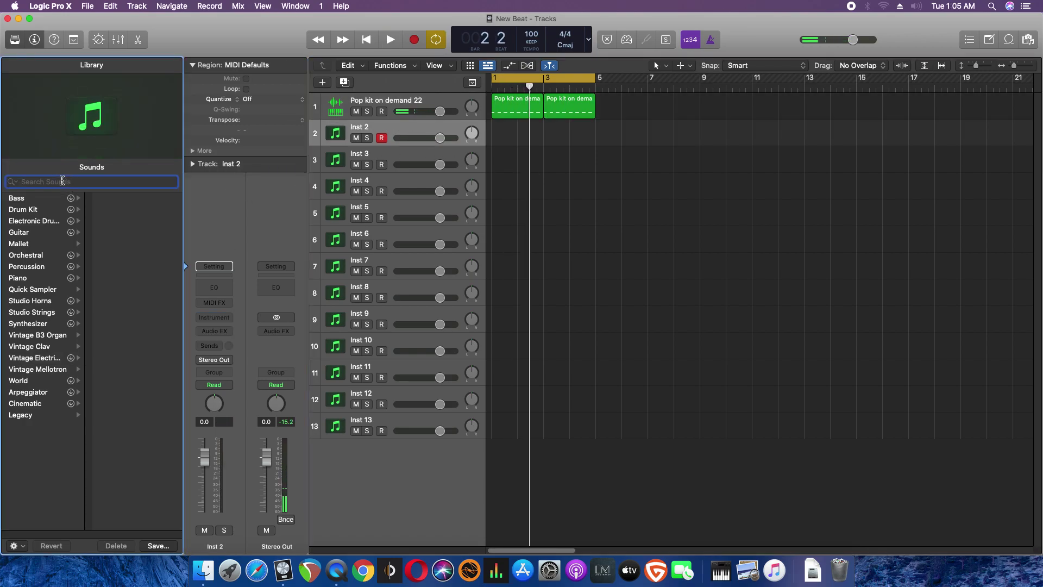
text(aa)
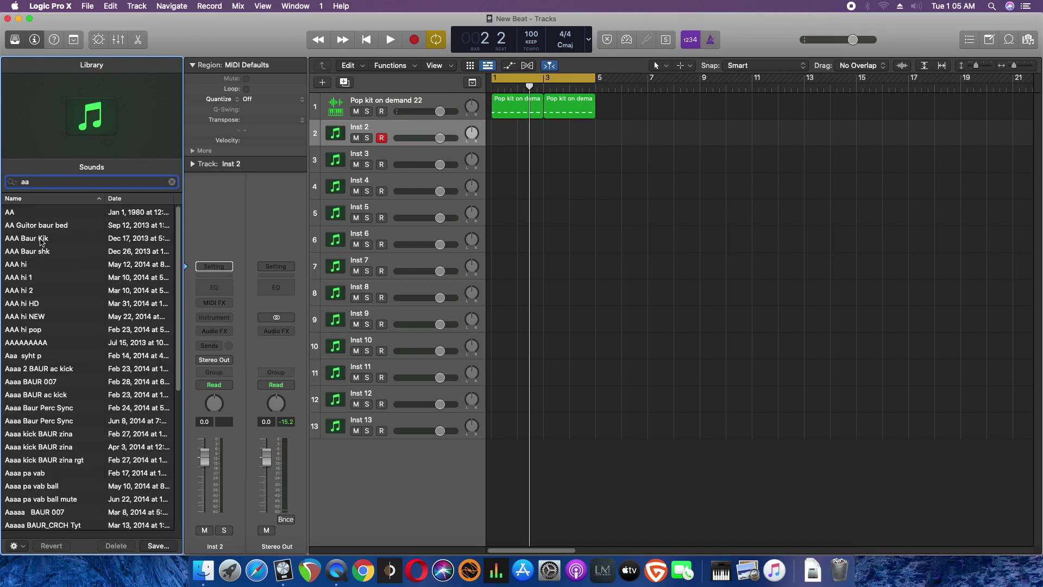
click(34, 303)
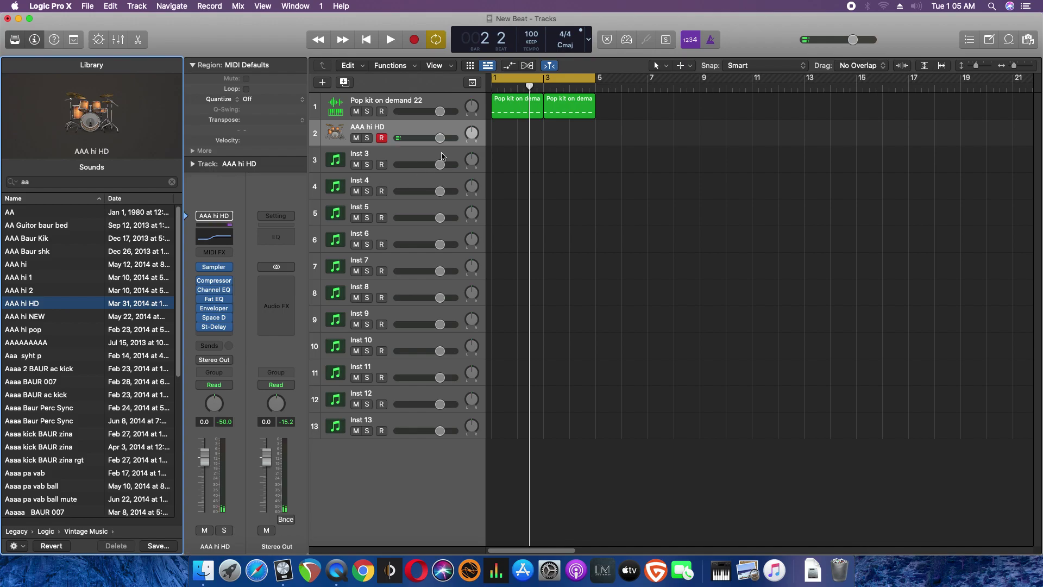
Lower the Sampler's amp volume on the AAA hi HD track and close its window
click(415, 131)
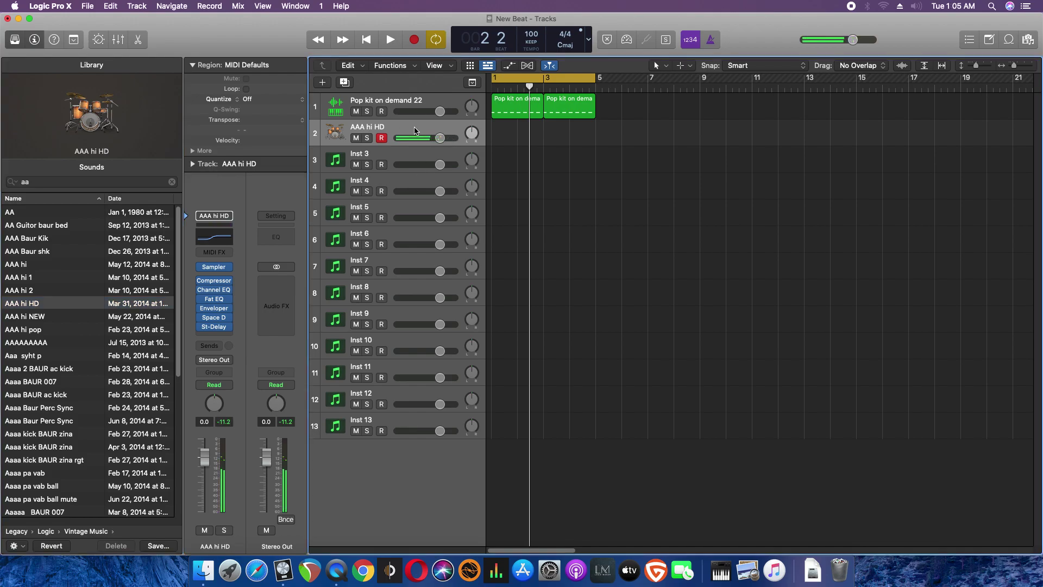
mouse_move(217, 271)
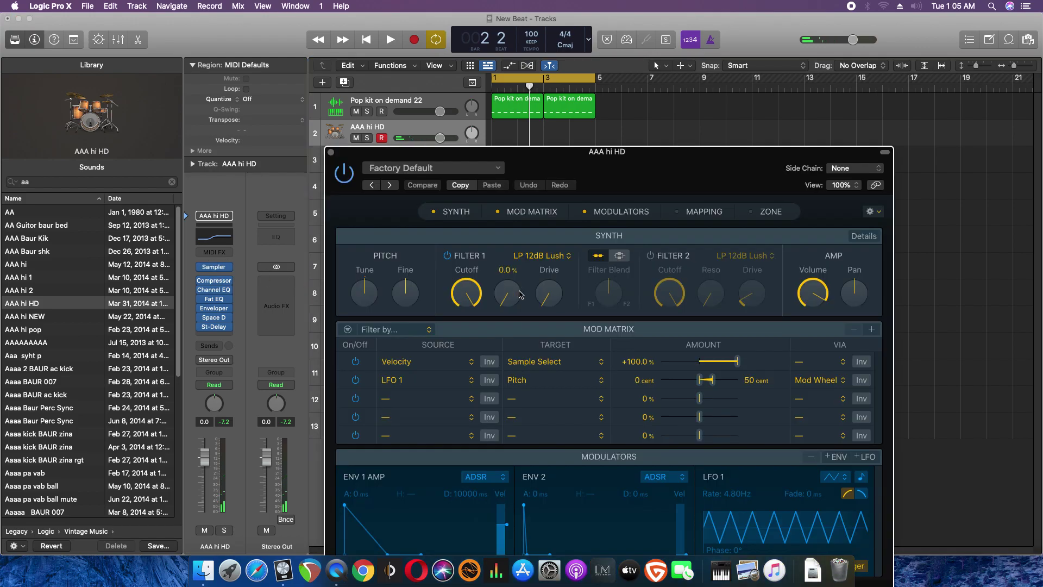
drag(813, 294, 807, 317)
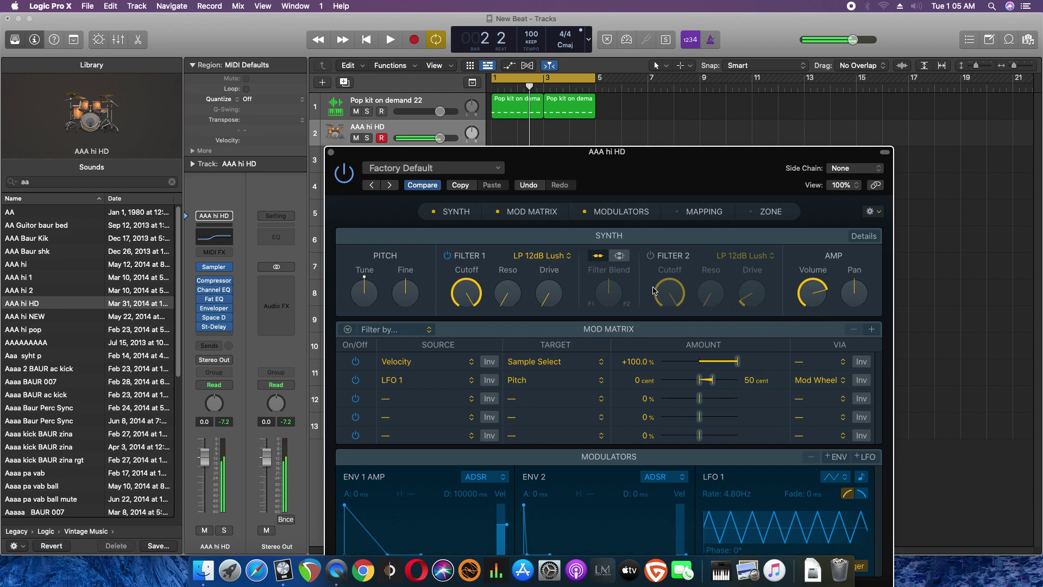
key(super+w)
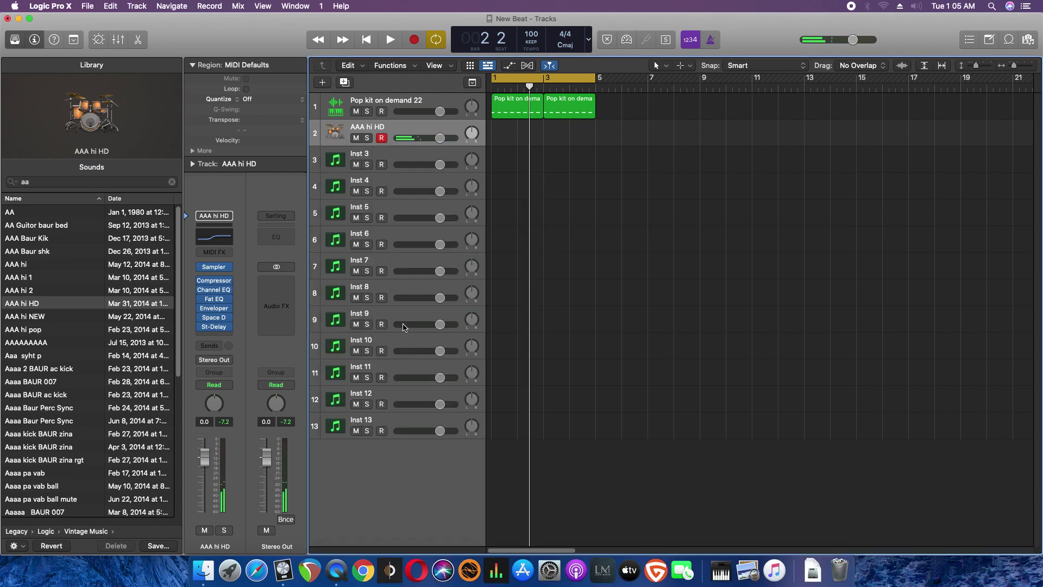
Try a two-bar recording on the AAA hi HD track from bar 1, play it back and delete it
click(368, 41)
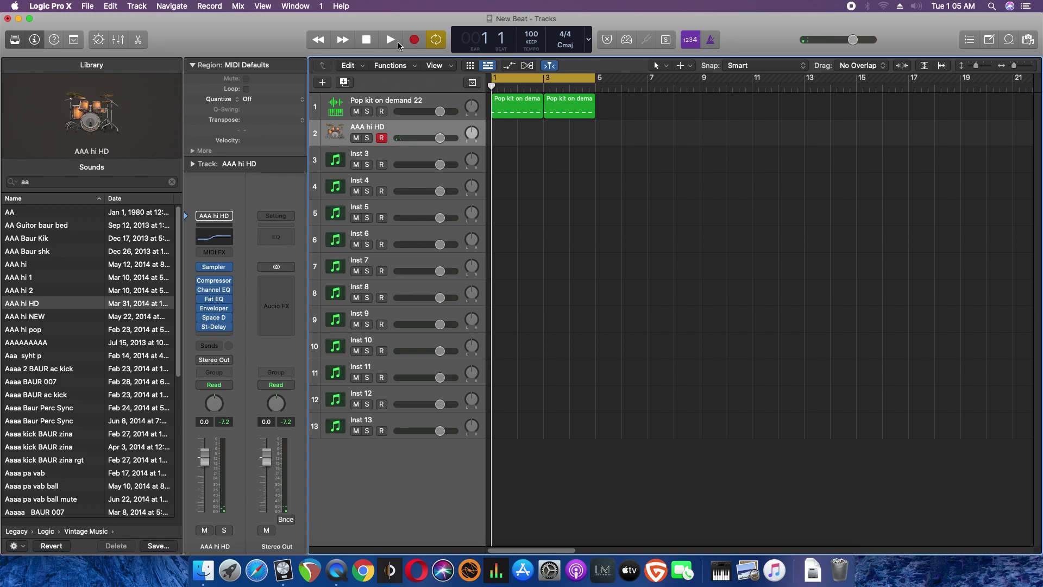
click(413, 40)
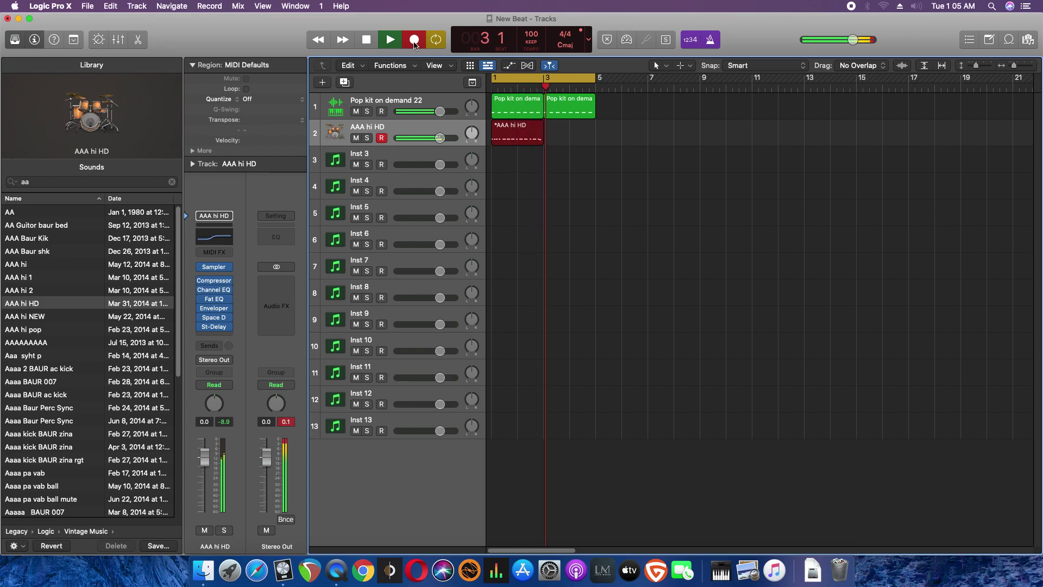
click(413, 41)
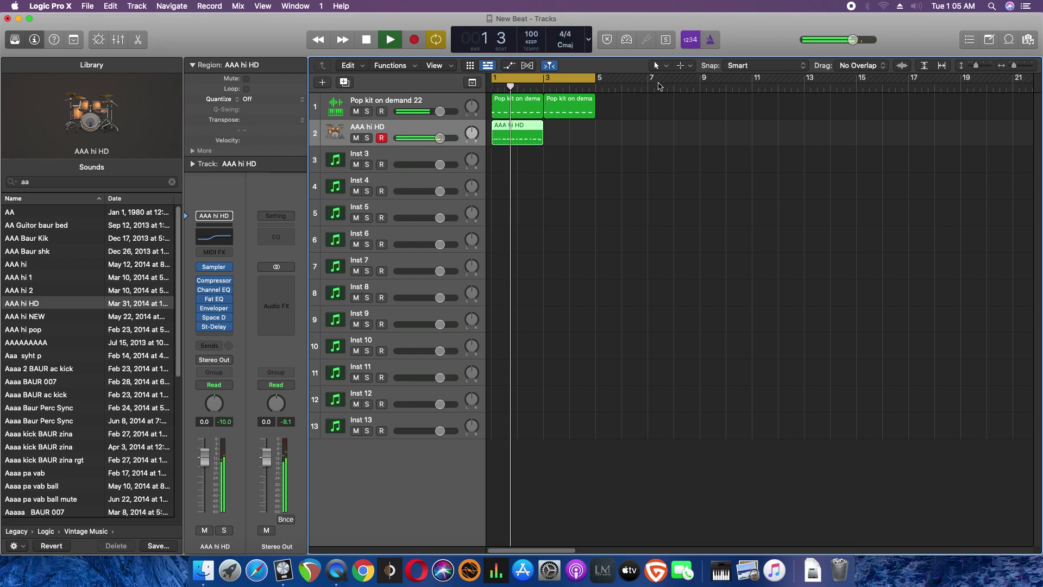
key(space)
key(space)
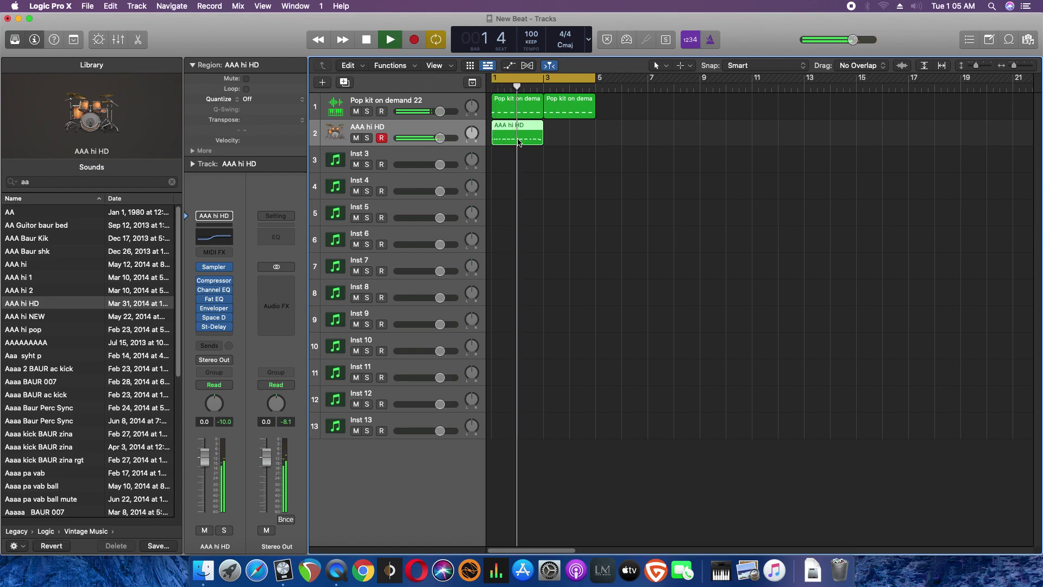
key(space)
key(Delete)
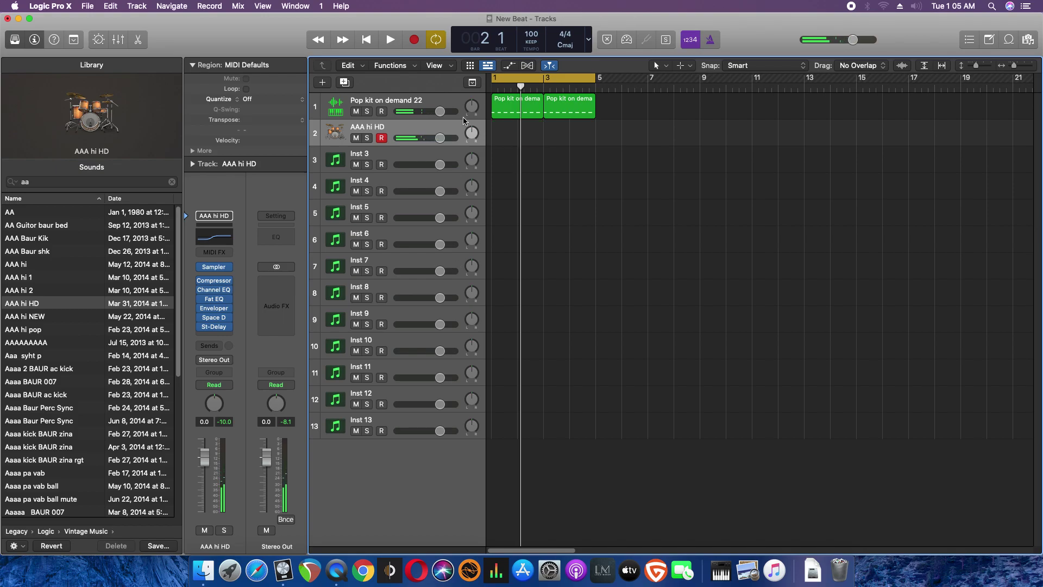
Record a four-bar part on the AAA hi HD track, play it with the cycle off and check its notes in the Piano Roll
click(414, 40)
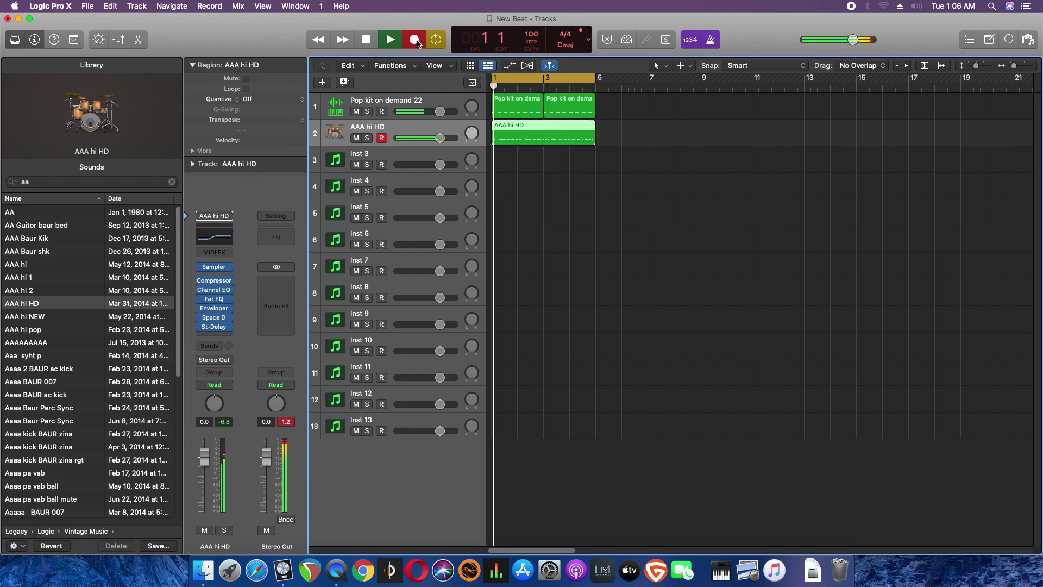
key(space)
key(space)
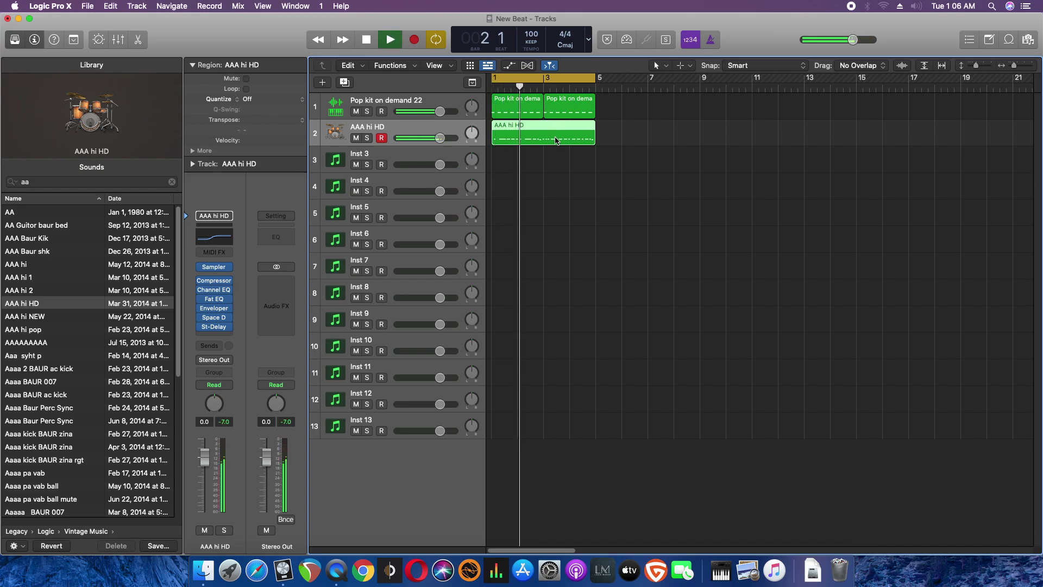
click(540, 86)
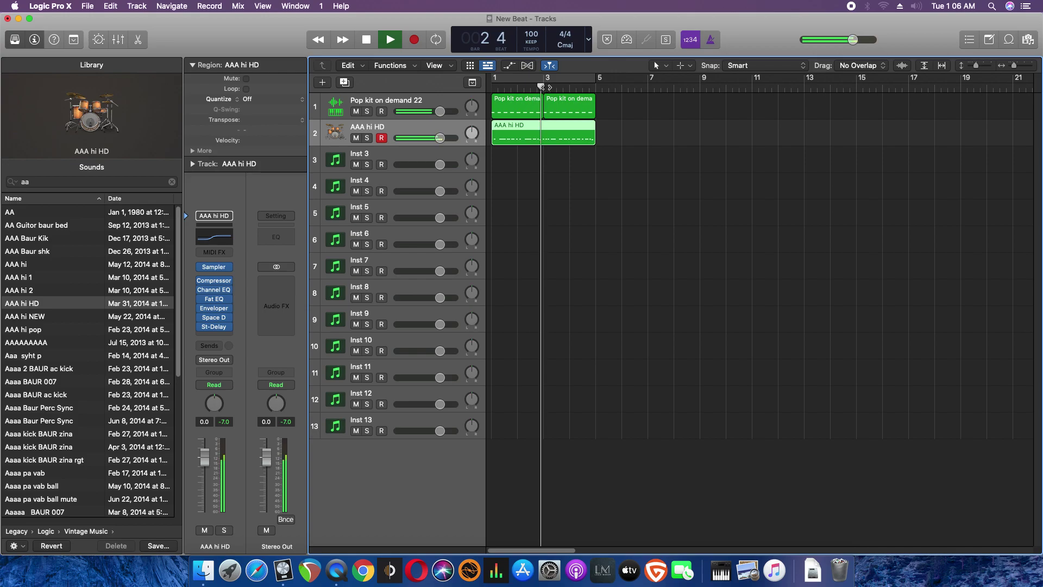
key(space)
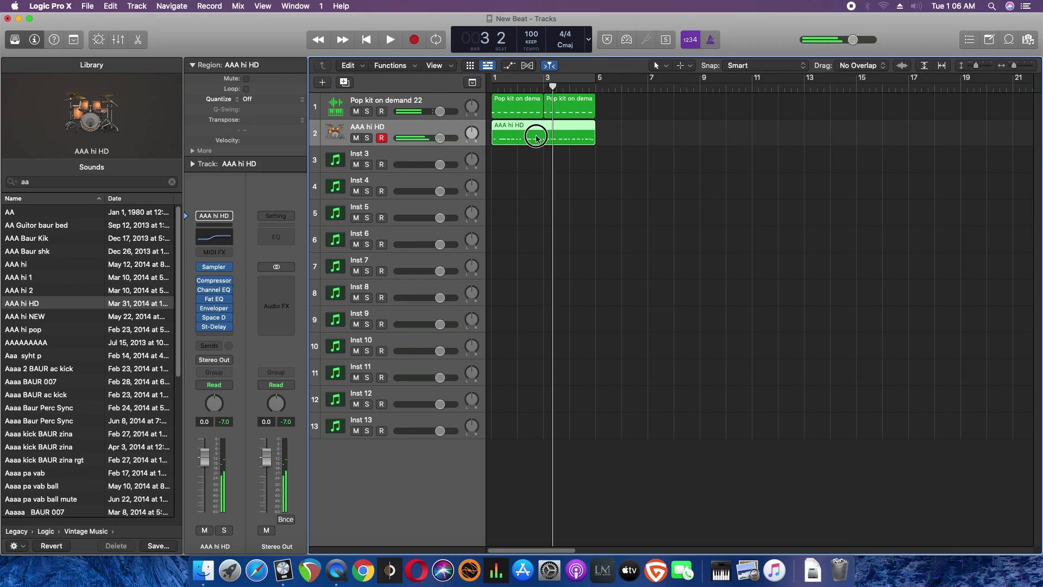
double_click(536, 139)
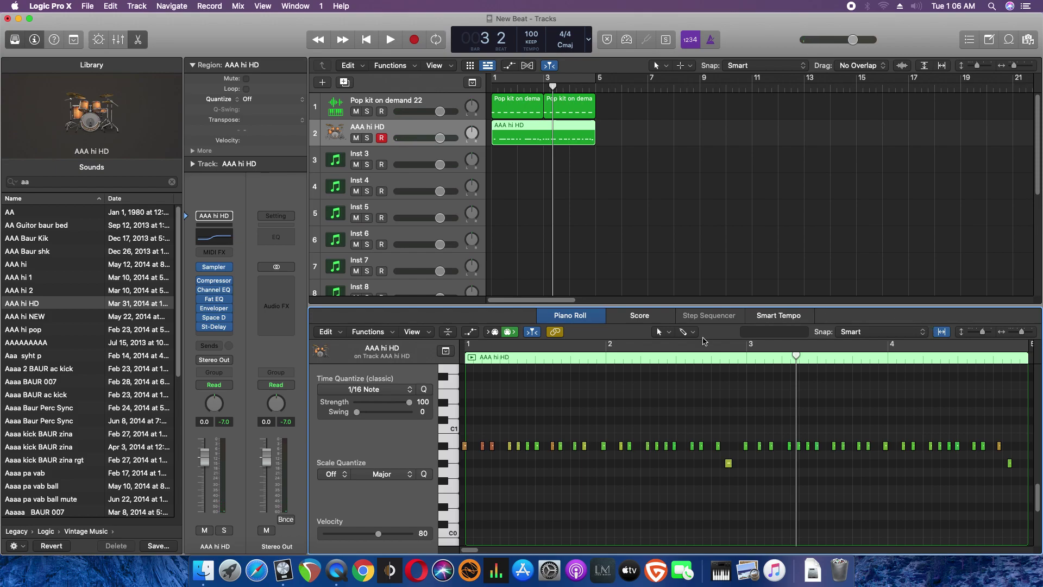
key(e)
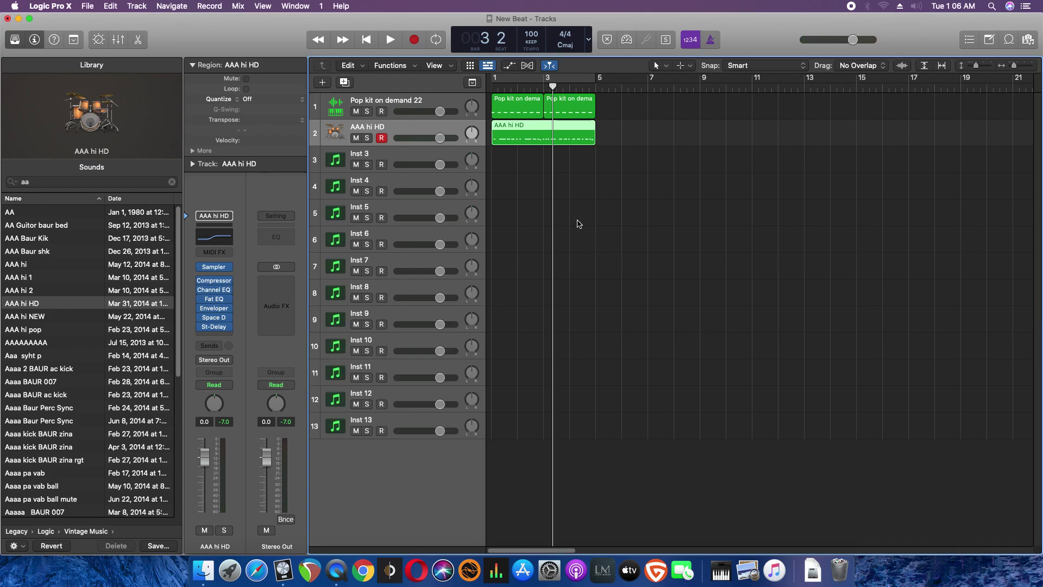
Set quantize to 1/16 Note for the Pop kit regions, the AAA hi HD region and the MIDI defaults on the Inst 3 track
click(436, 105)
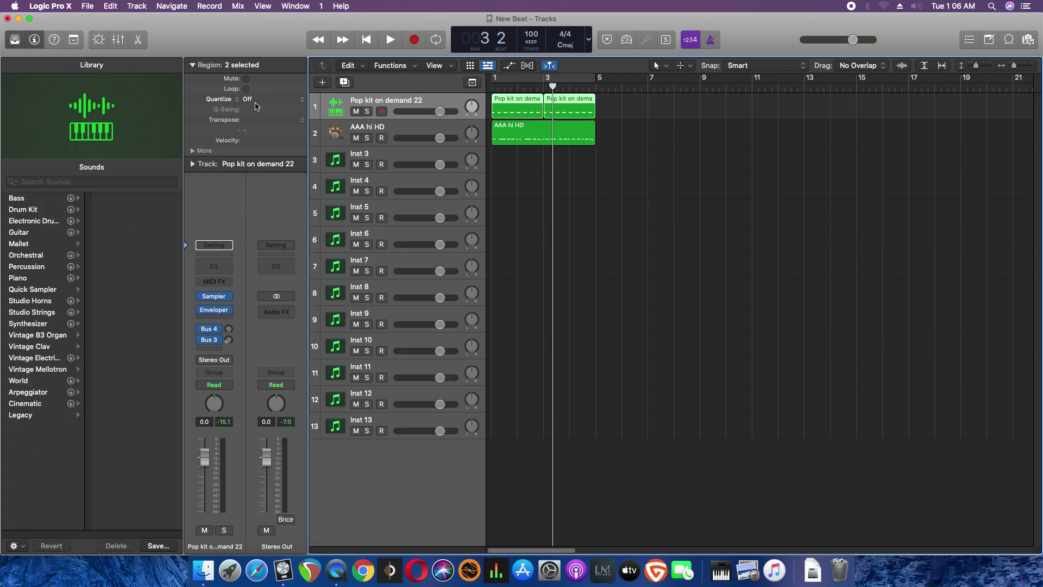
click(258, 99)
click(260, 149)
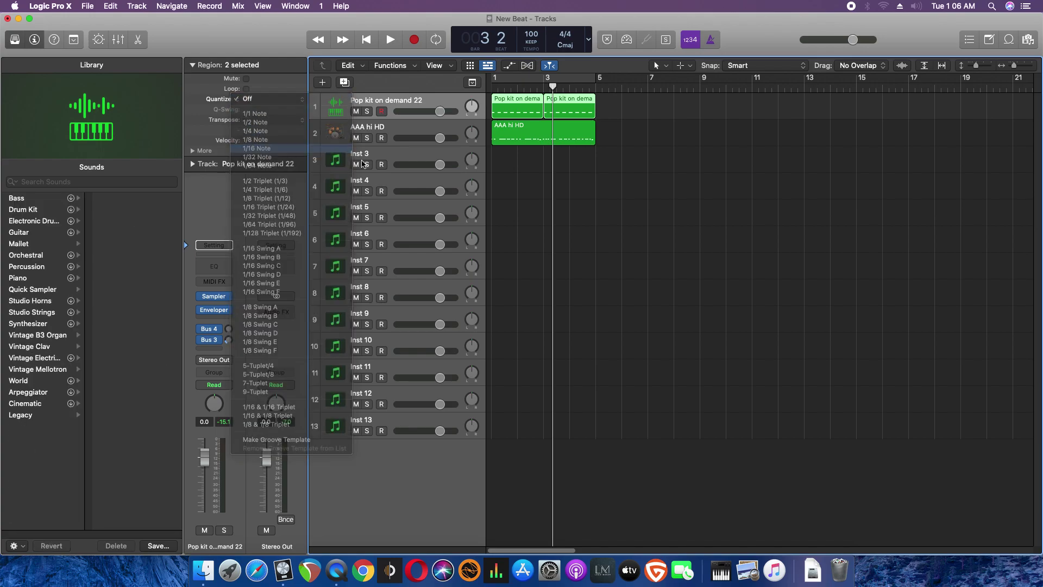
click(414, 133)
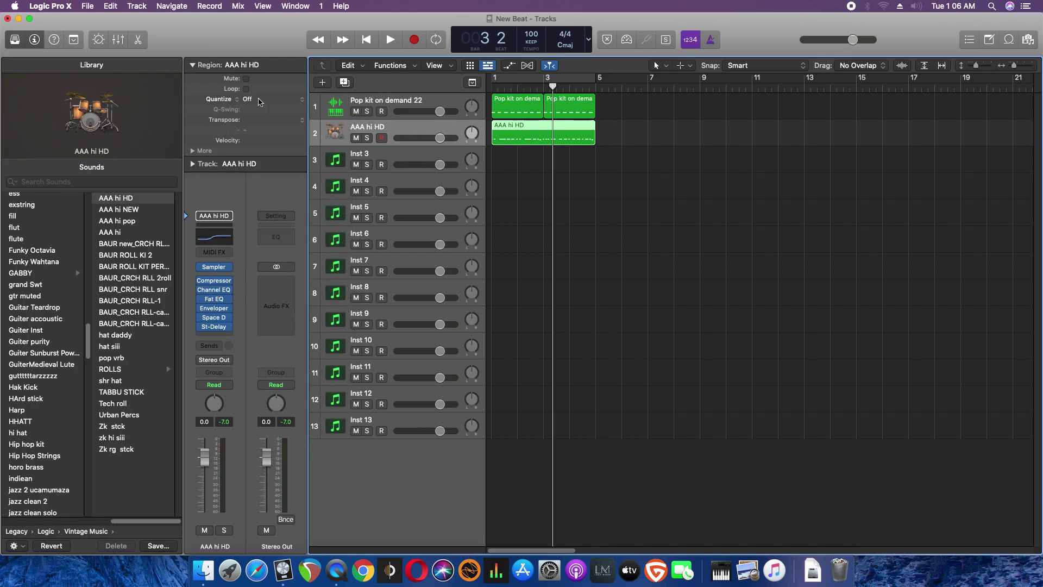
click(258, 99)
click(401, 168)
click(408, 159)
click(266, 101)
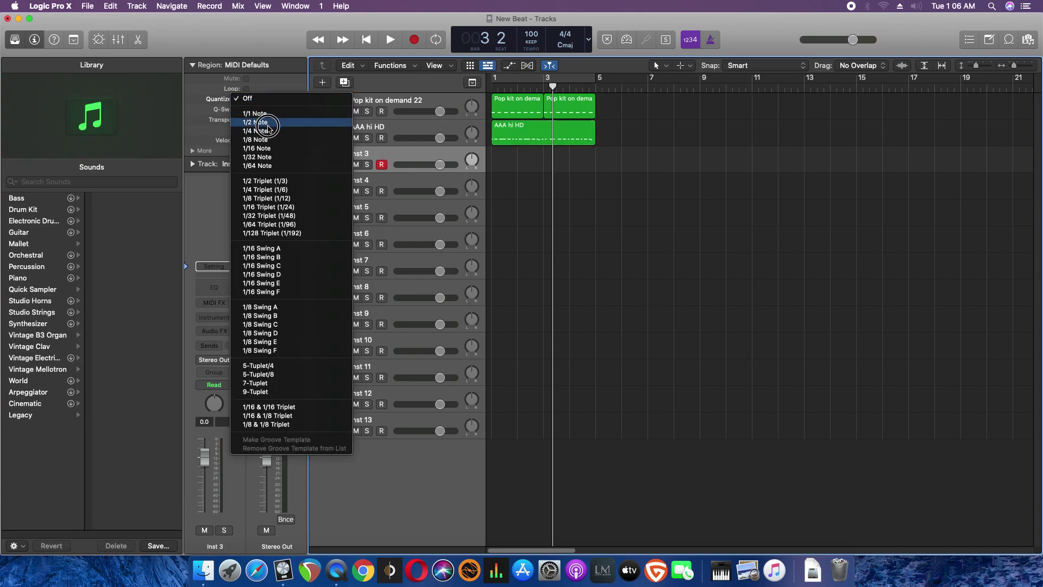
click(263, 148)
Play the quantized parts from bar 1 and delete the four-bar AAA hi HD region
key(space)
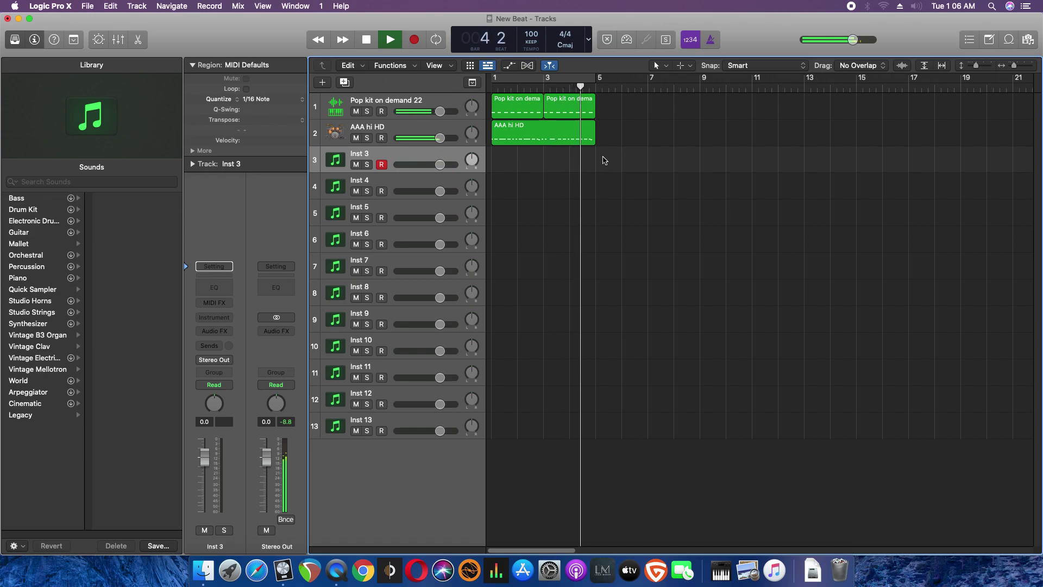
key(space)
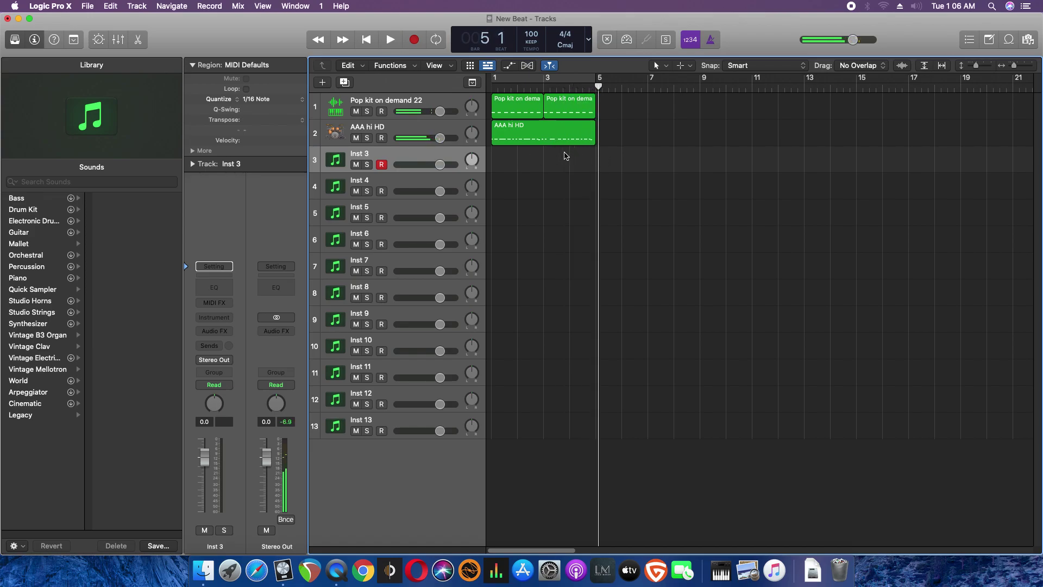
click(366, 40)
key(space)
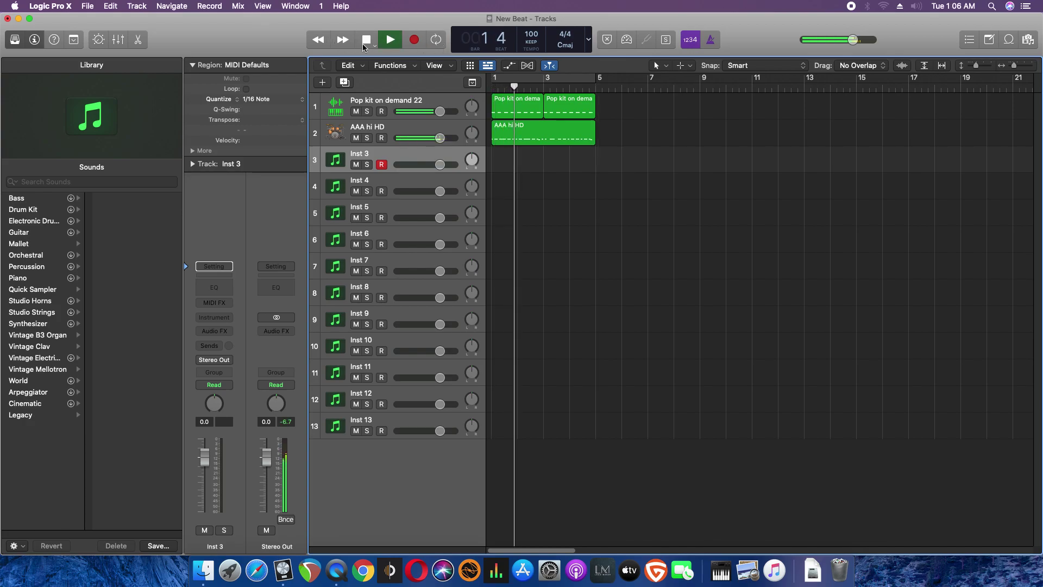
click(523, 139)
key(space)
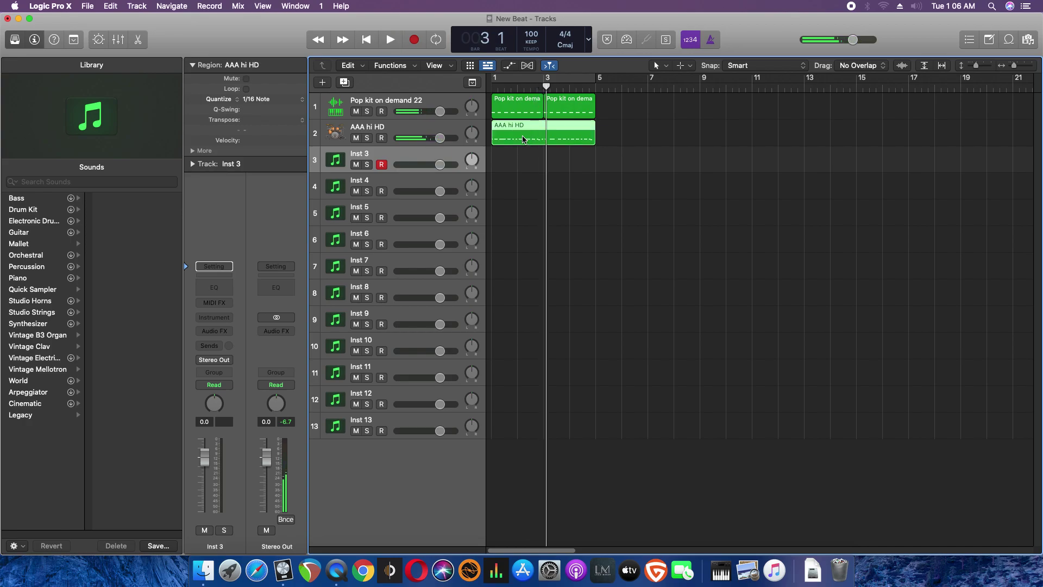
key(Delete)
Record a new two-bar part on the AAA hi HD track starting at bar 1
click(494, 85)
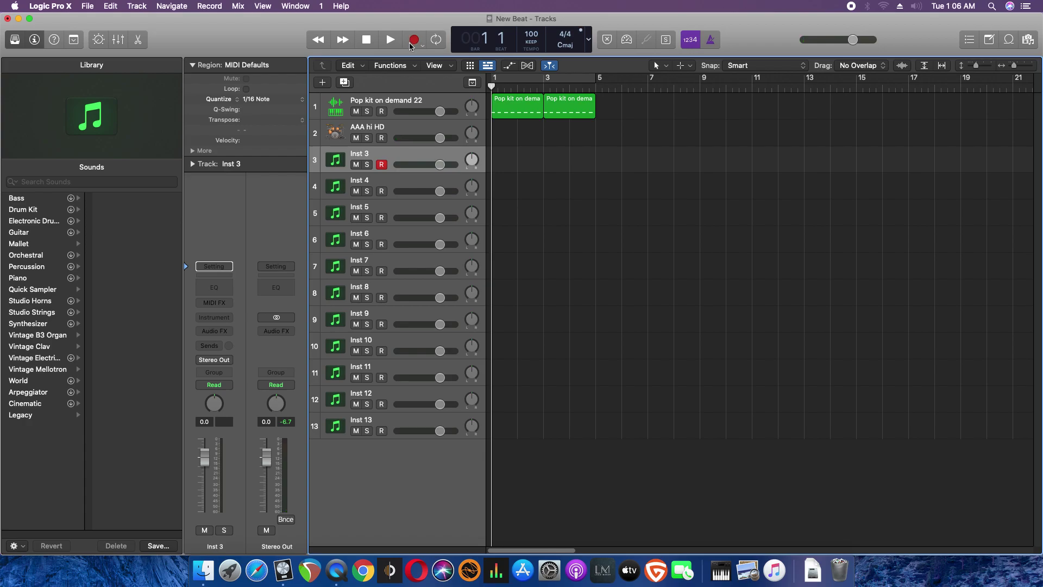
key(Up)
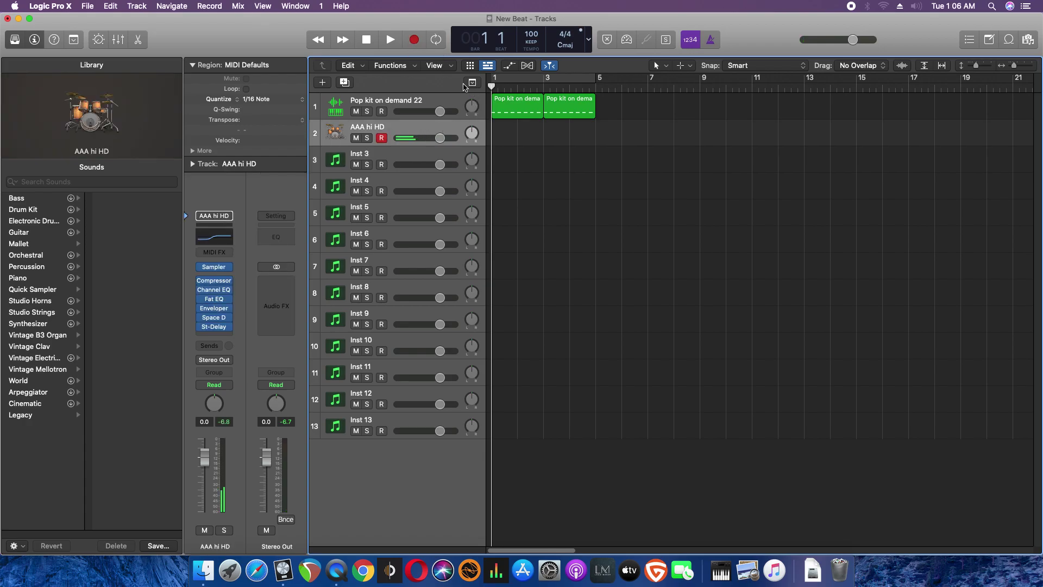
click(414, 40)
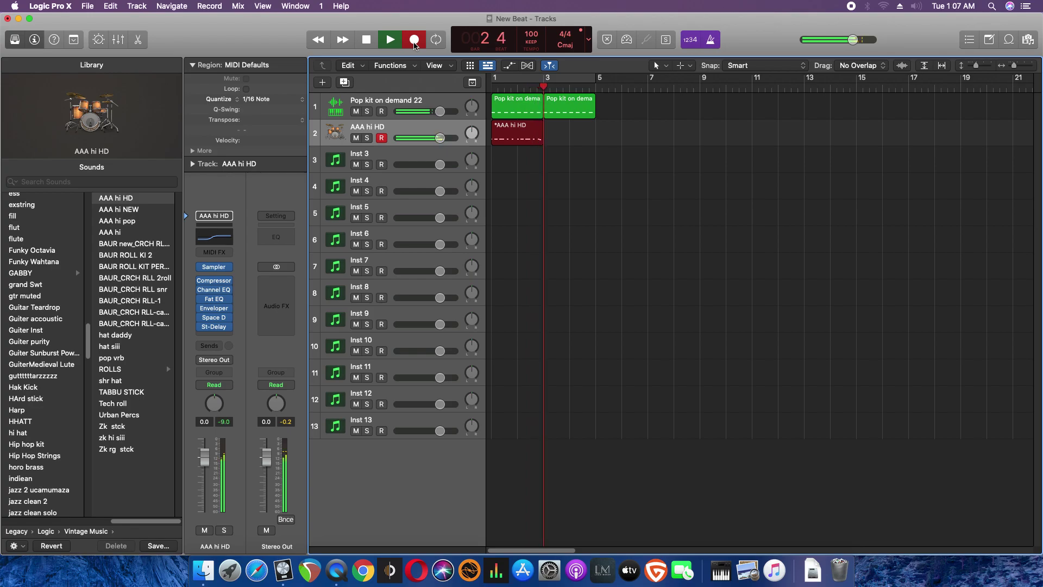
key(space)
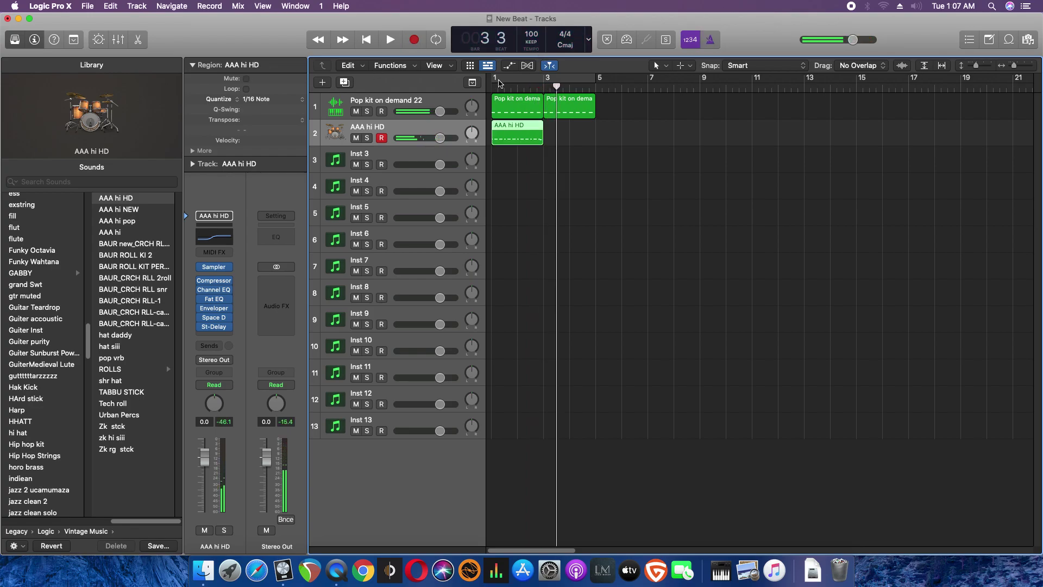
Play the beat in a cycle over bars 1 to 5 and duplicate the AAA hi HD track twice
key(space)
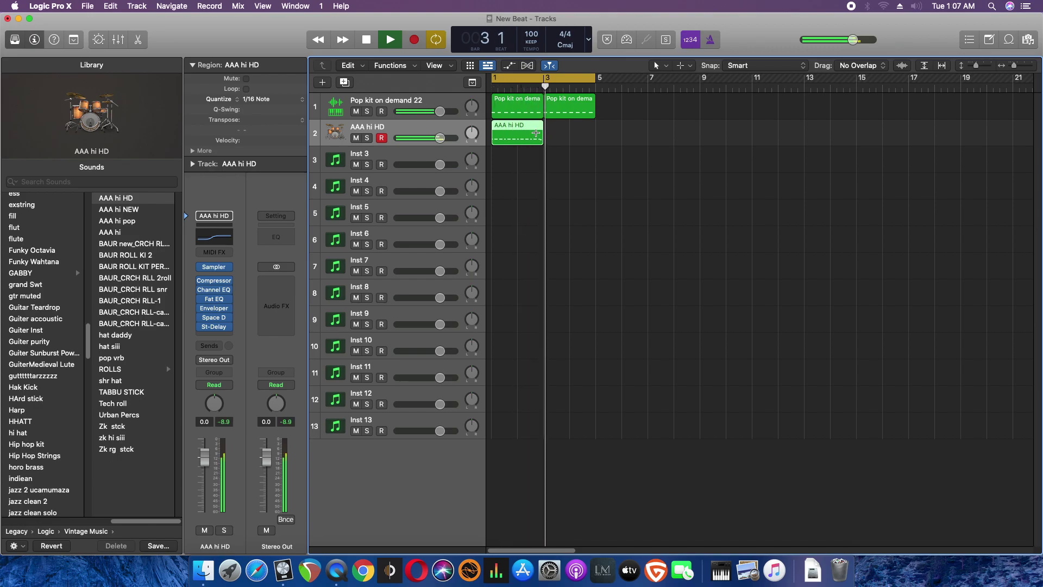
key(super+d)
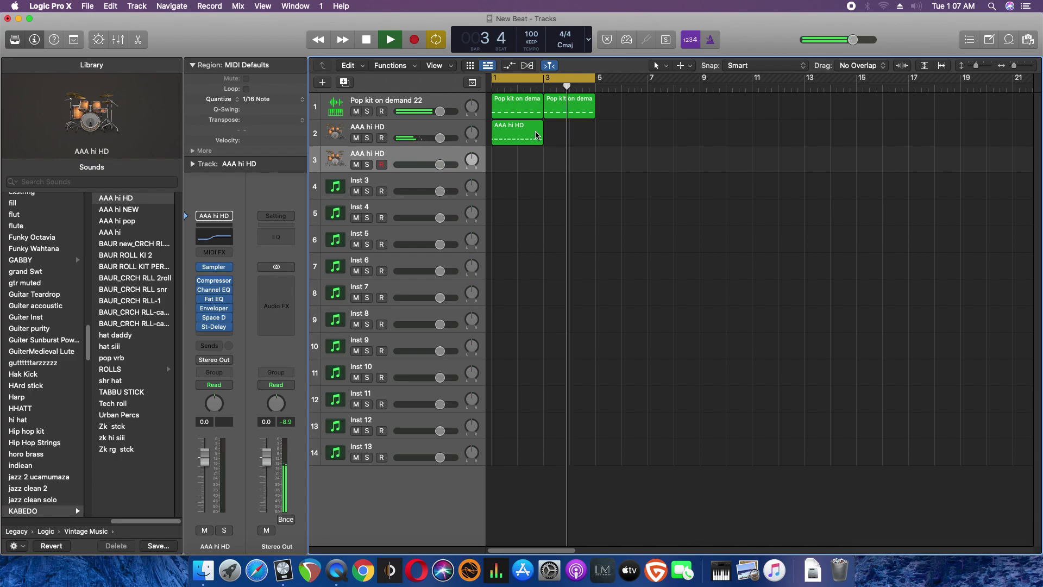
key(super+d)
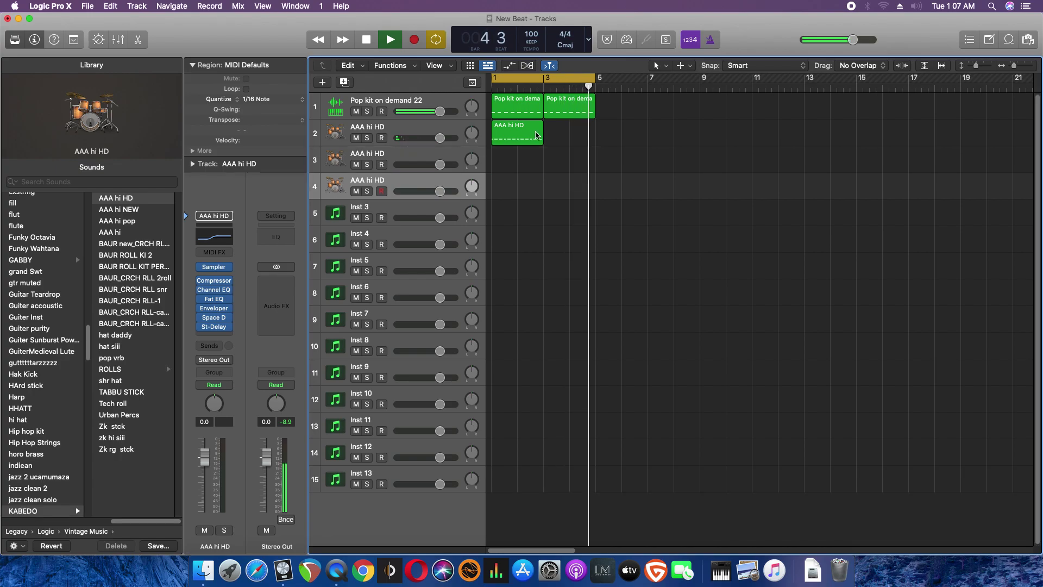
Stop playback and delete the two empty duplicate AAA hi HD tracks
key(space)
key(super+BackSpace)
key(super+BackSpace)
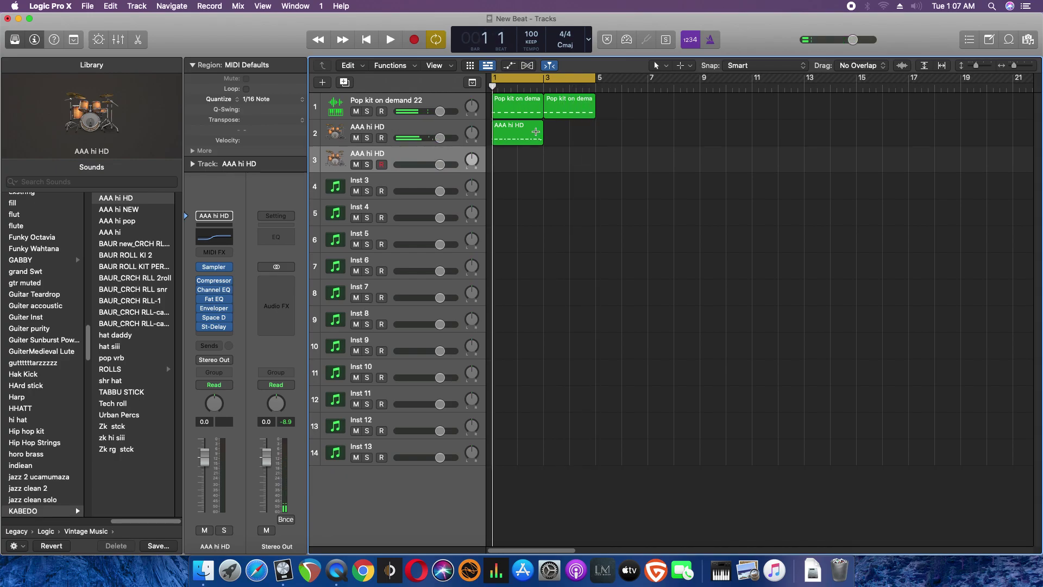
Repeat the two-bar AAA hi HD region at bar 3 and lower the track's volume to -1.8 dB during playback
key(super+r)
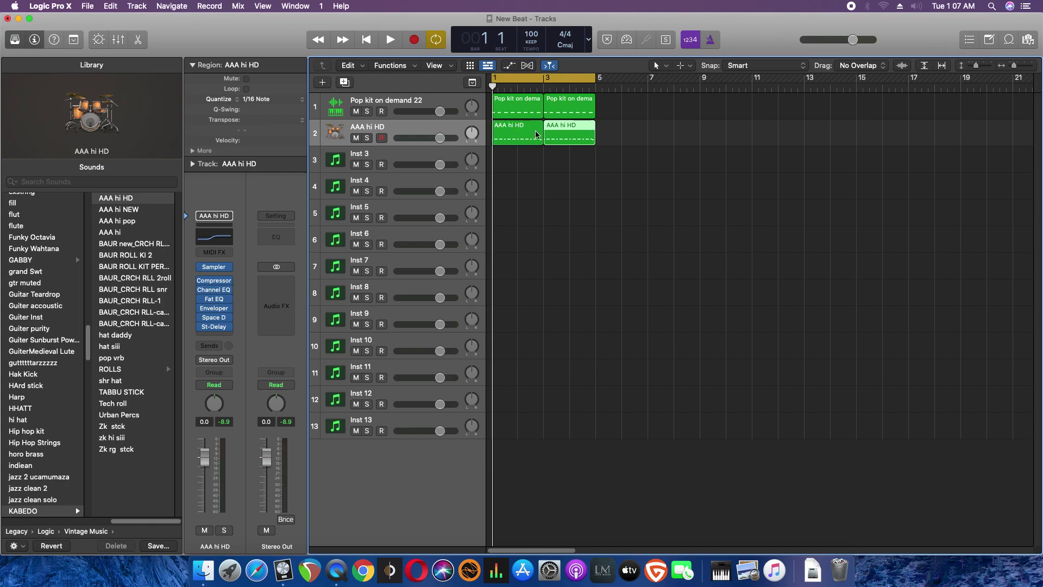
key(space)
drag(440, 137, 431, 140)
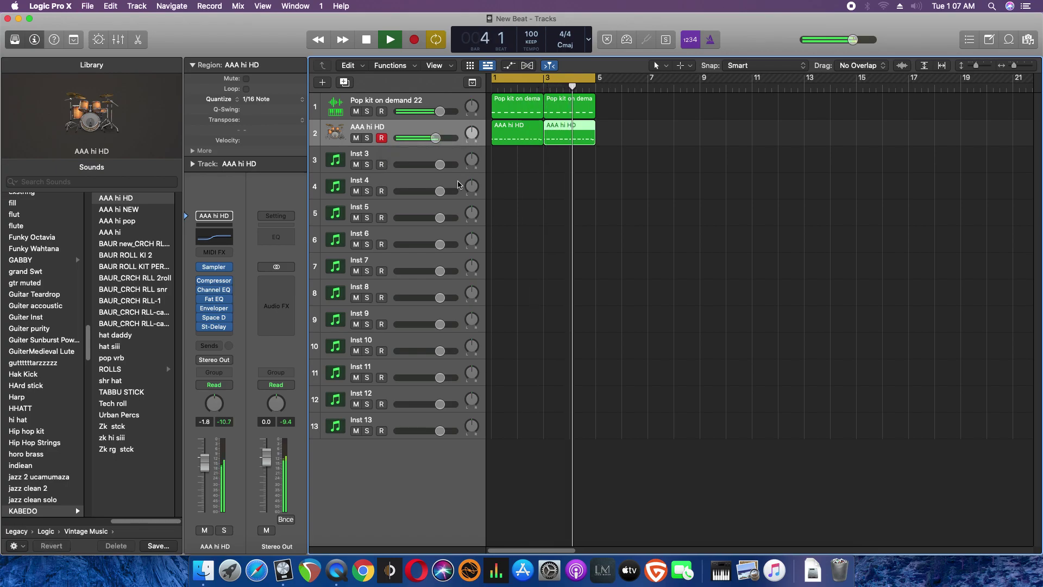
Stop playback and insert a stereo Sampler (Multi-Sample) instrument on the Inst 3 track
click(412, 155)
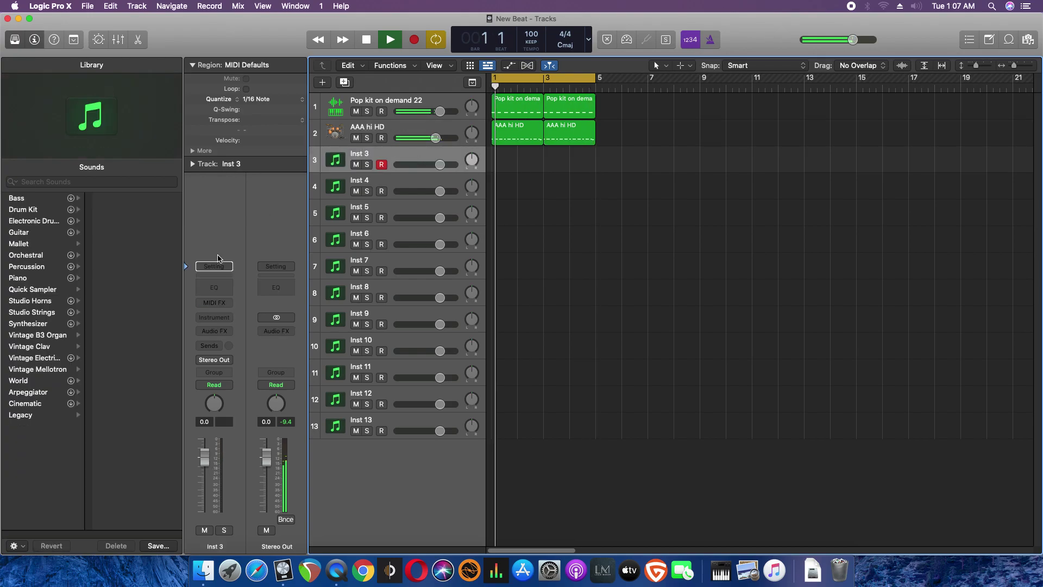
click(228, 318)
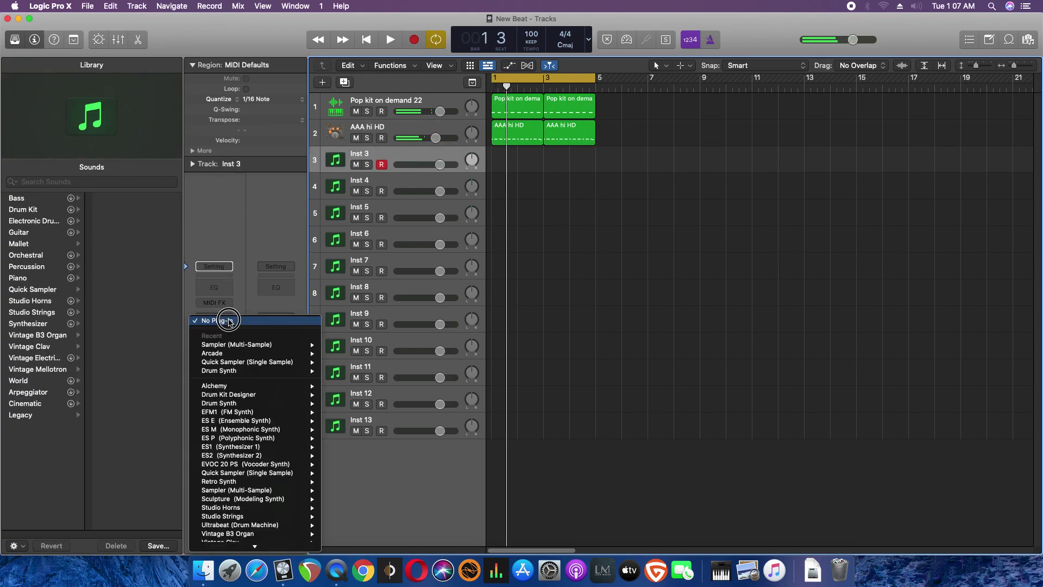
mouse_move(254, 465)
mouse_move(256, 490)
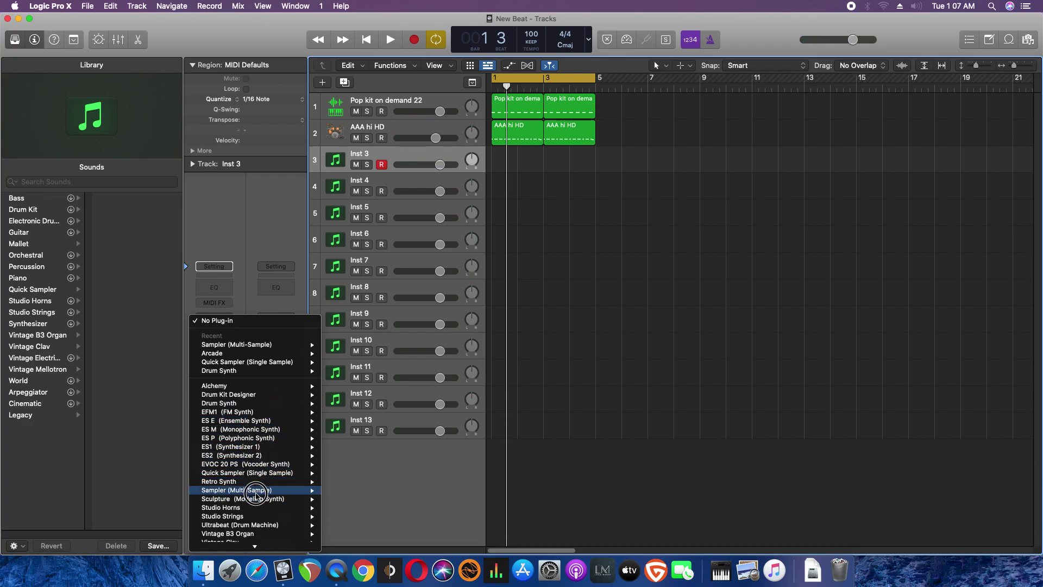
click(362, 500)
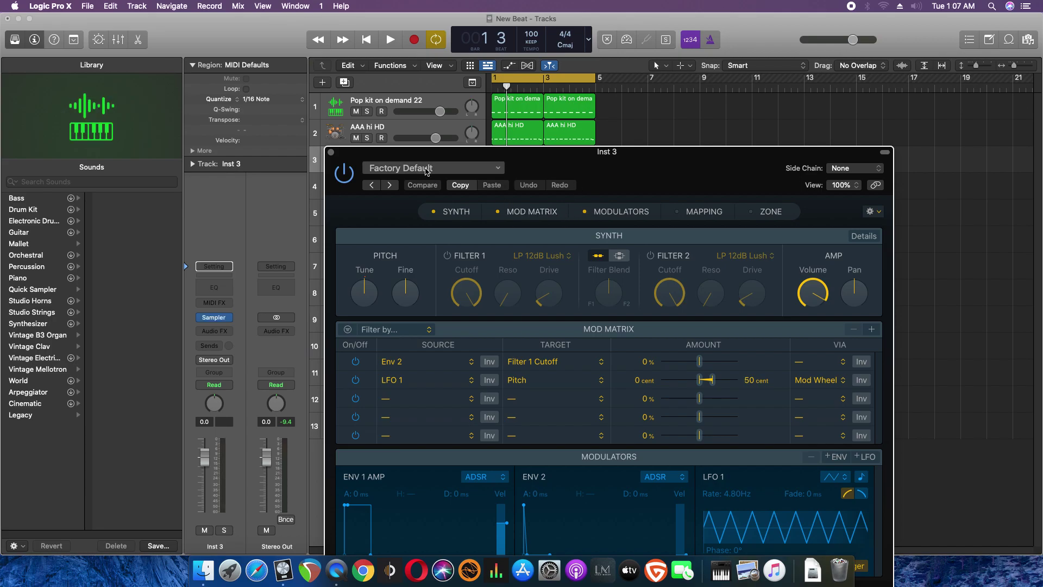
Load the Pop Kit 44 preset into the Inst 3 track's Sampler and close the plug-in window
click(429, 170)
mouse_move(433, 581)
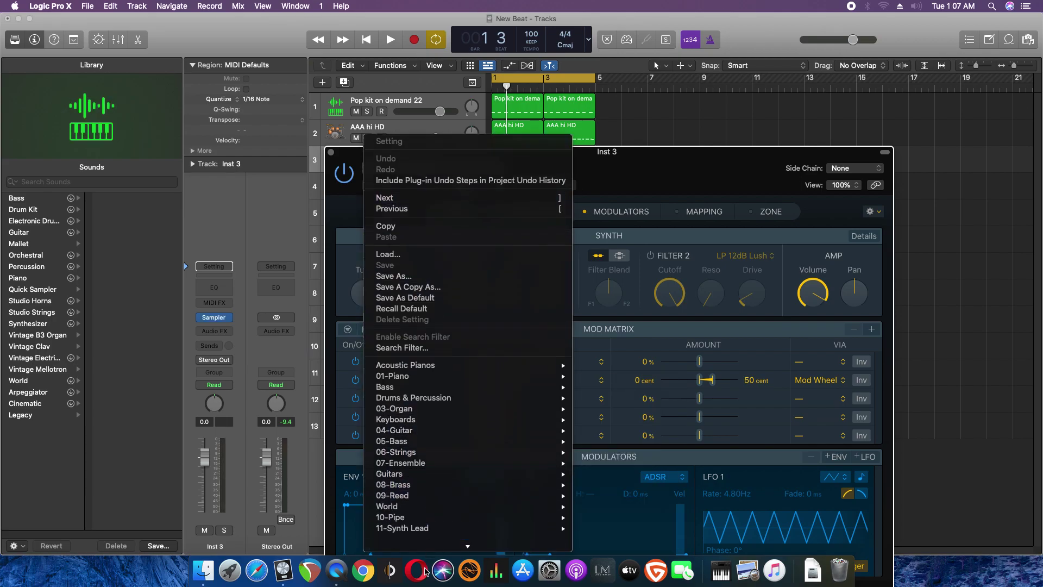
mouse_move(448, 511)
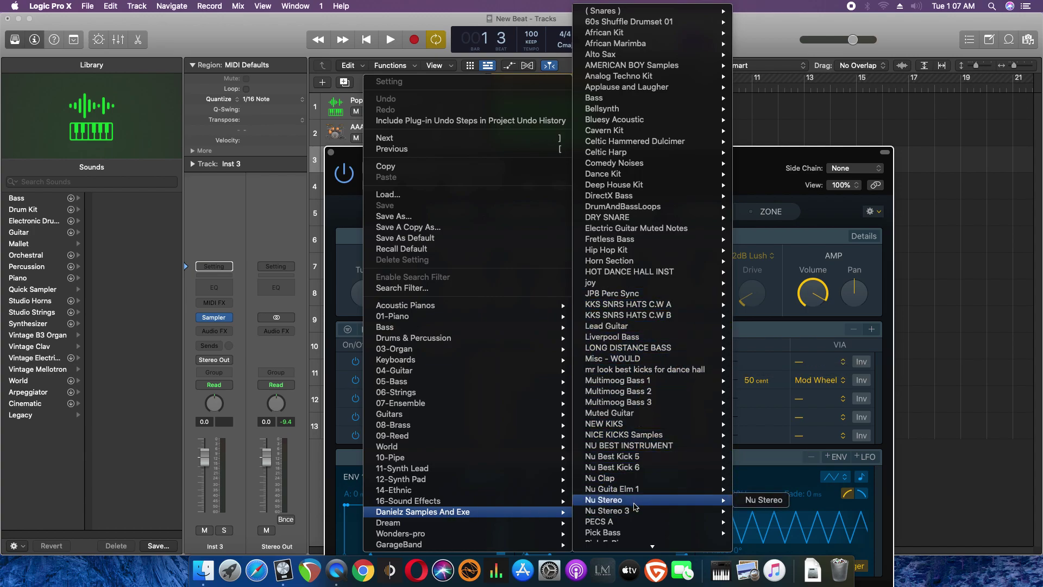
mouse_move(641, 555)
mouse_move(623, 368)
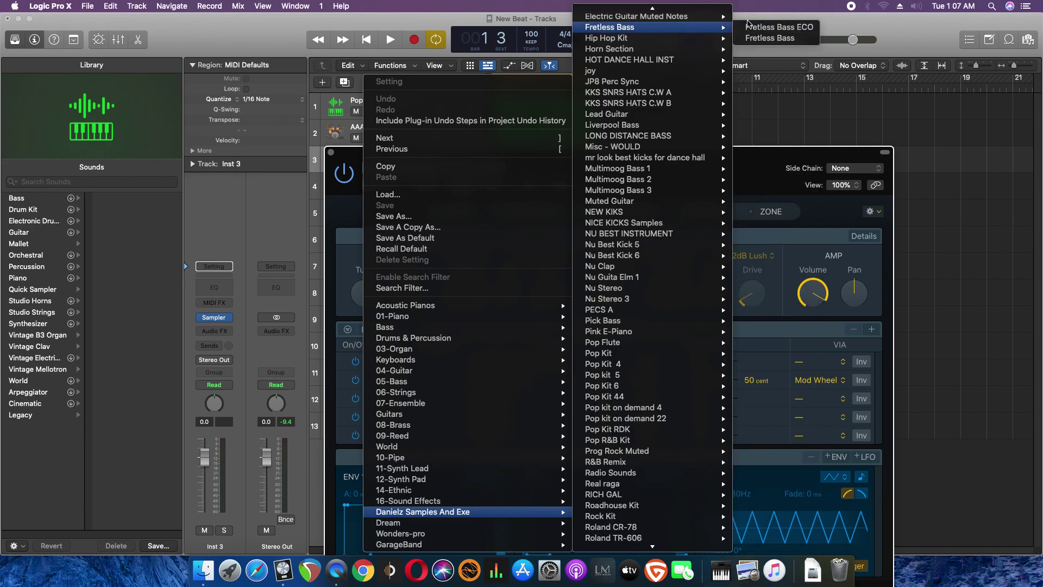
mouse_move(657, 385)
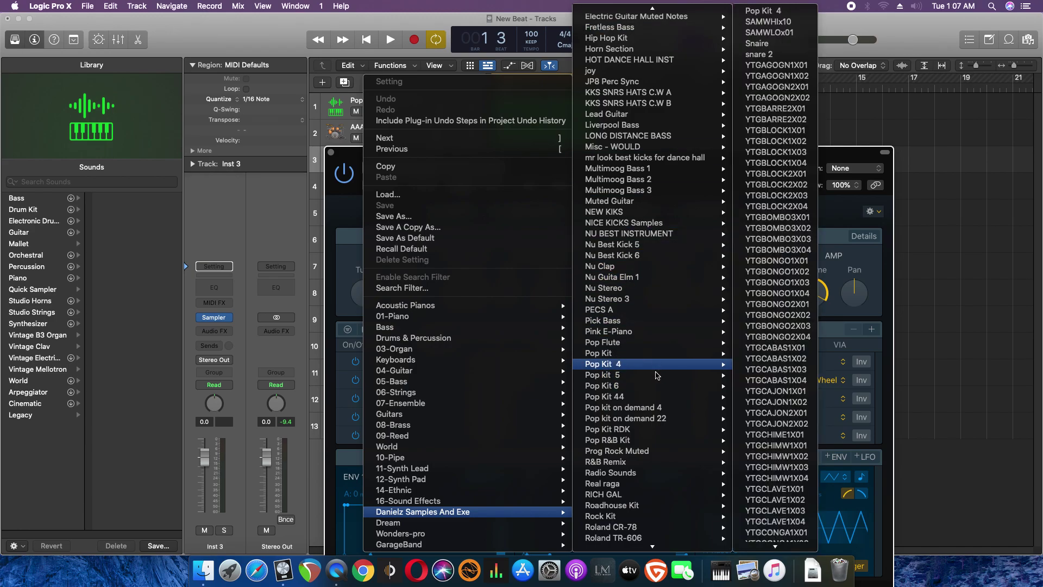
click(755, 398)
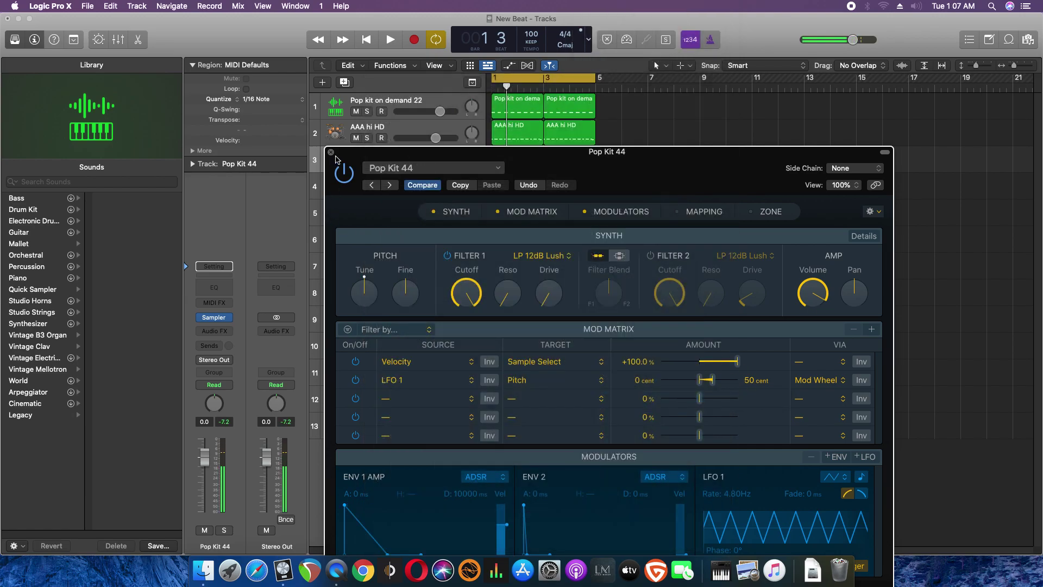
key(super+w)
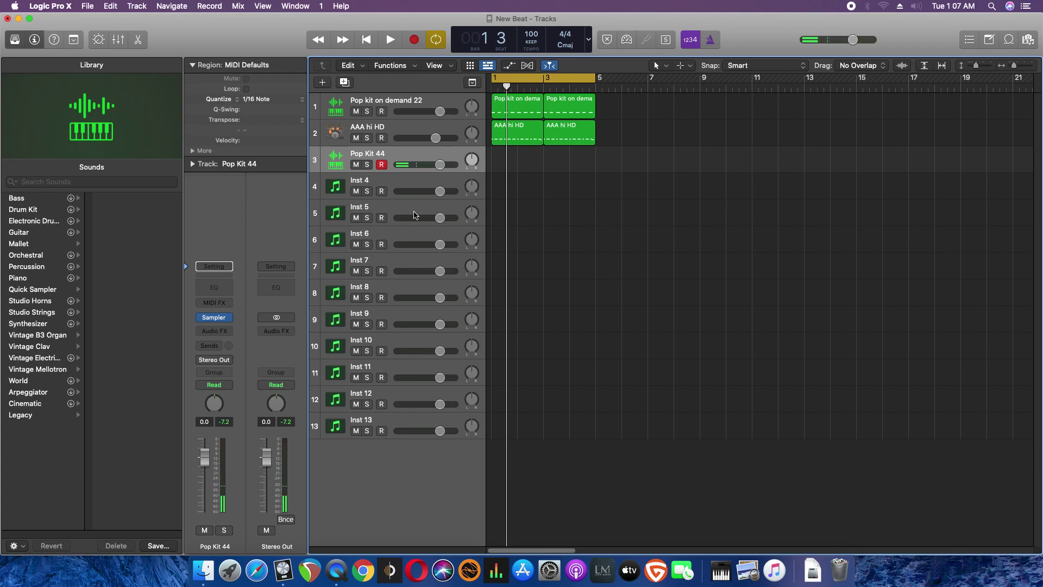
Record a two-bar part on the Pop Kit 44 track starting at bar 1
click(370, 44)
click(413, 41)
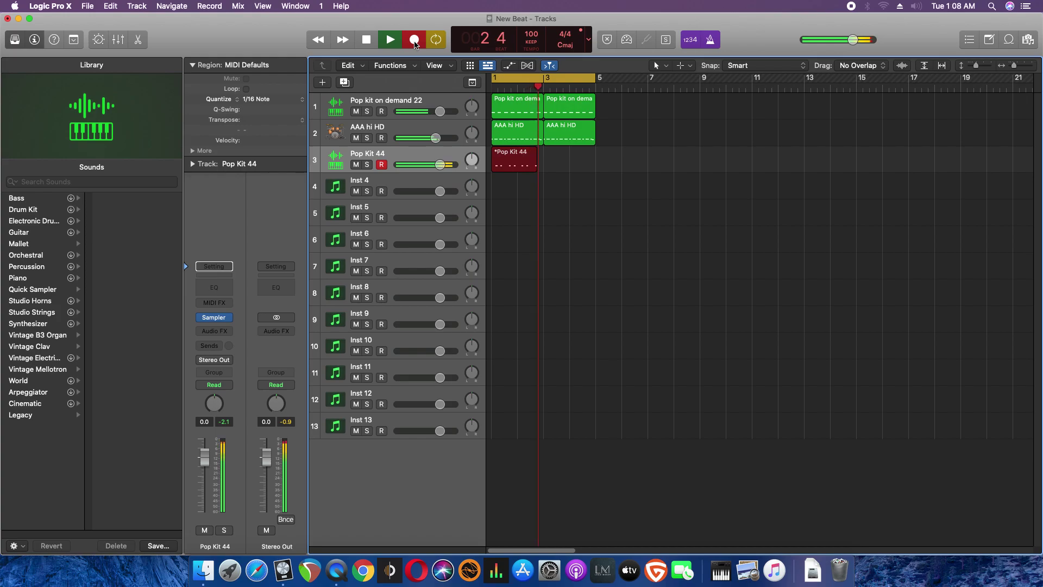
click(414, 43)
key(Return)
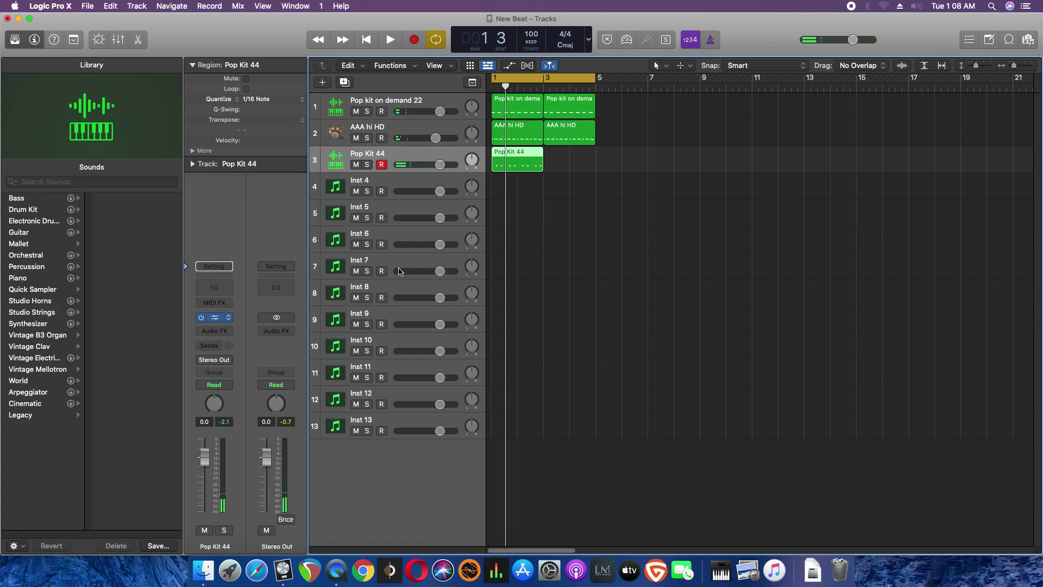
Lower the Pop Kit 44 Sampler's amp volume to about -10 dB and add an Enveloper effect to the track
key(v)
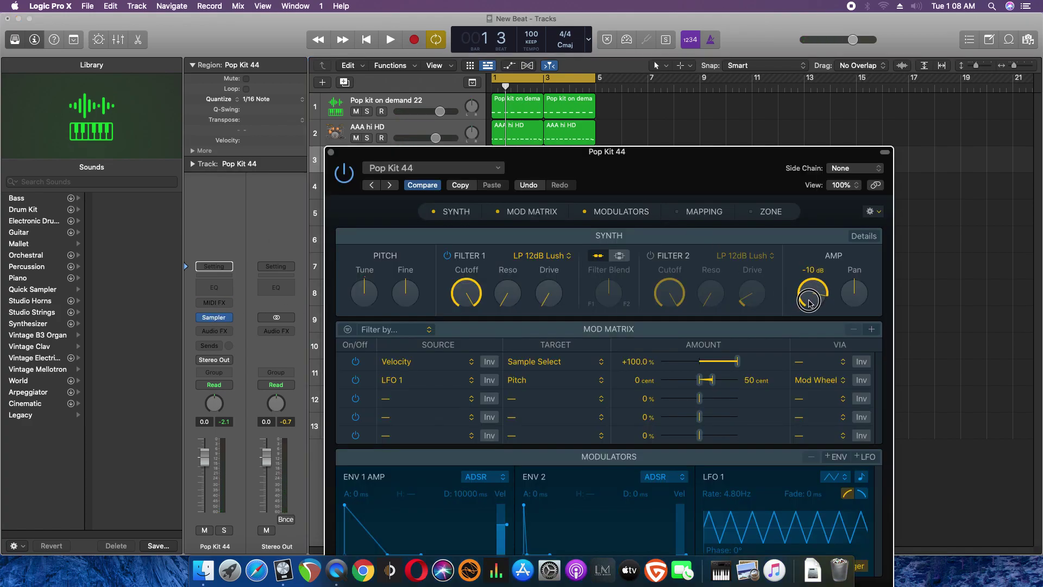
click(331, 153)
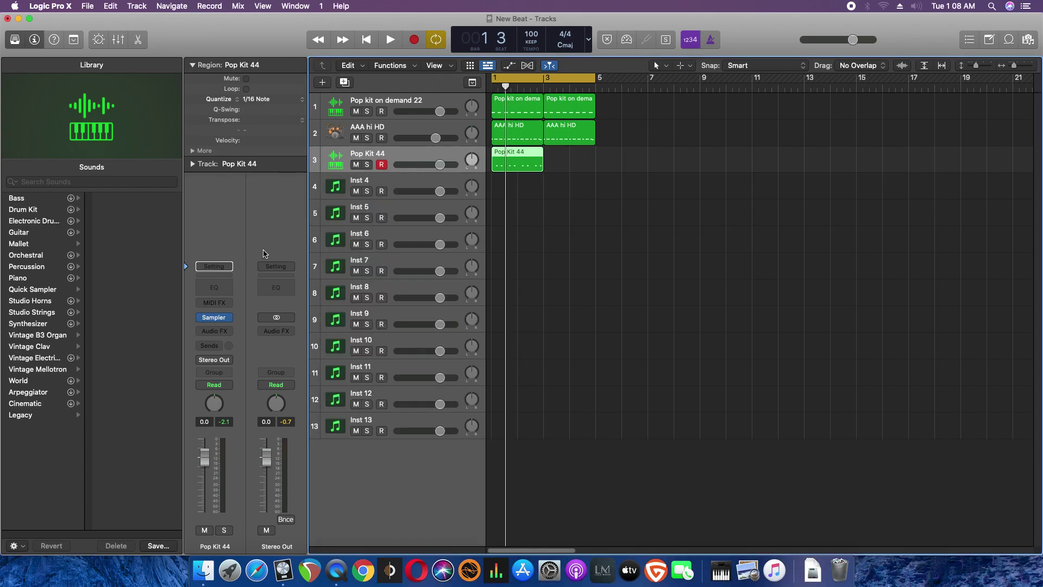
click(231, 331)
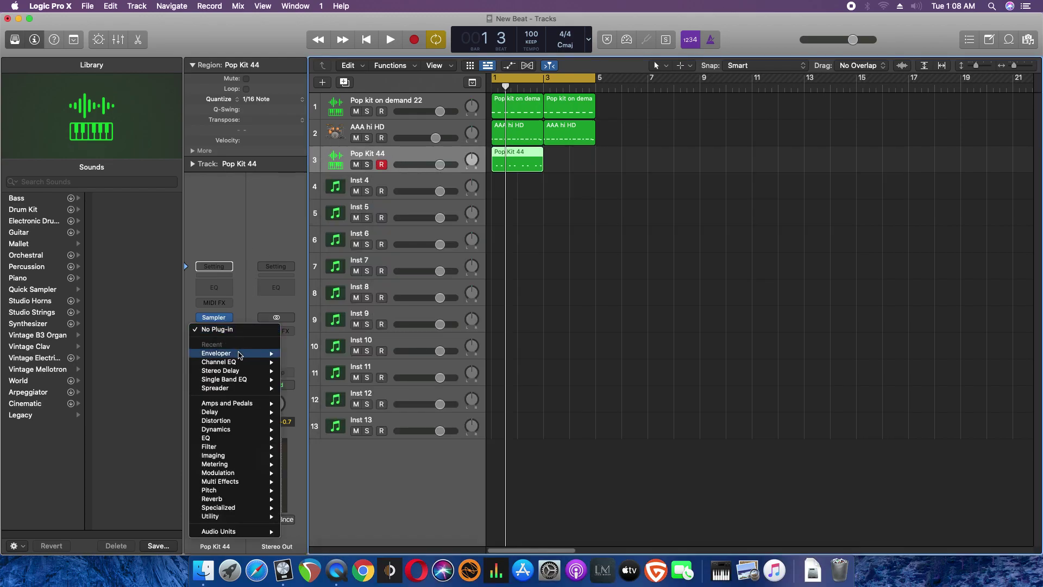
click(326, 360)
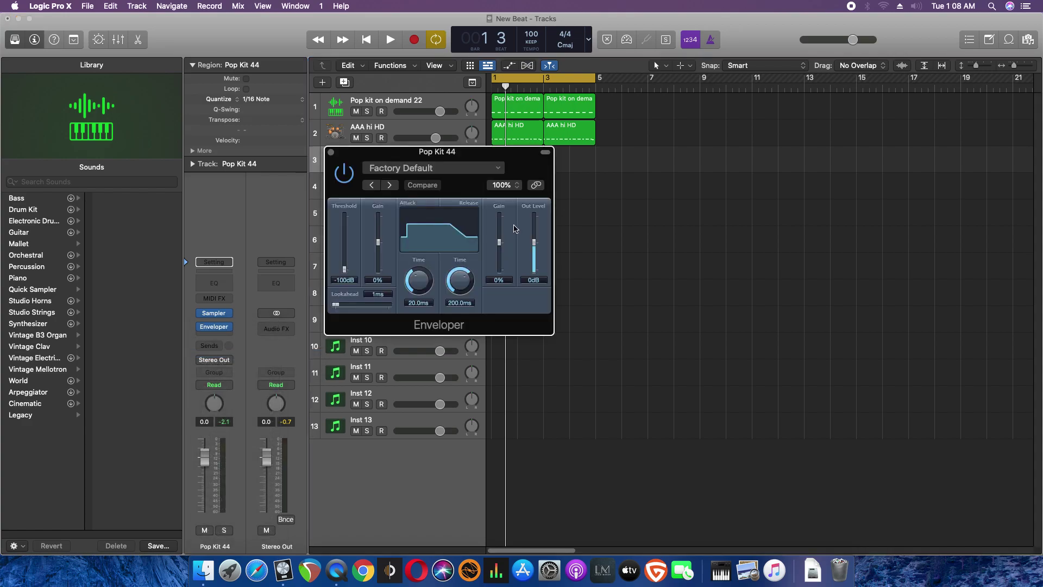
During playback, set the Enveloper's attack gain to -8%, release gain to -100% and release time to 700 ms
key(space)
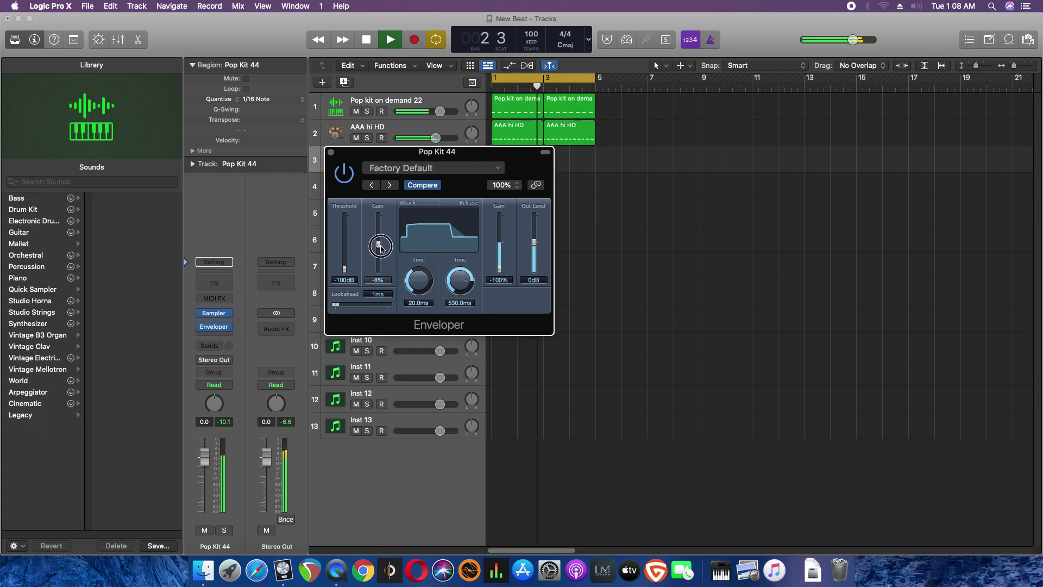
drag(464, 283, 464, 266)
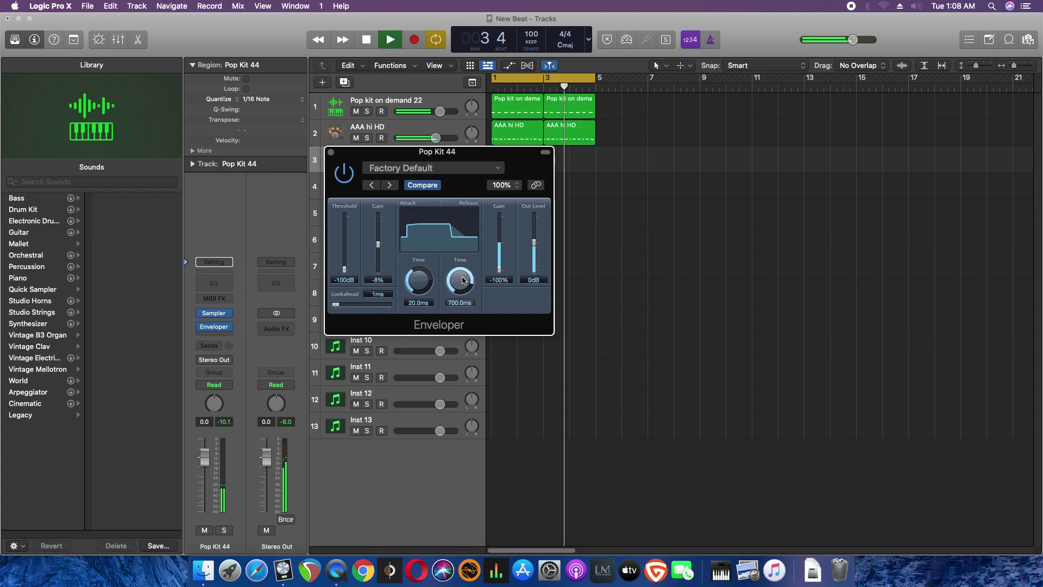
click(331, 152)
Lower the Pop Kit 44 track's volume to -1.2 dB and repeat its two-bar region at bar 3
drag(440, 165, 437, 164)
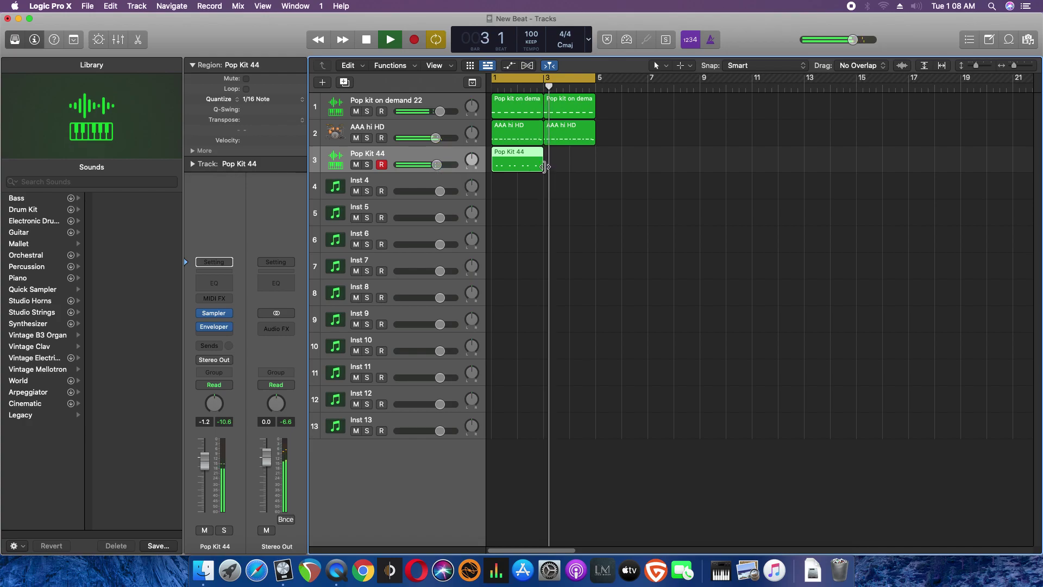
key(super+r)
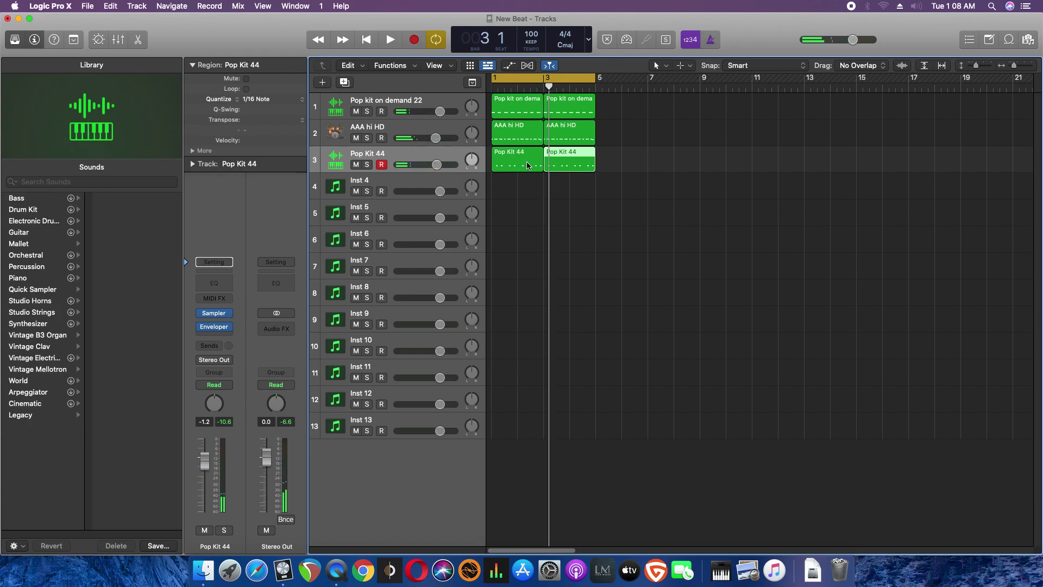
Save the project and lower the Pop Kit 44 track's volume to -3.3 dB while the cycle plays
key(space)
key(super+s)
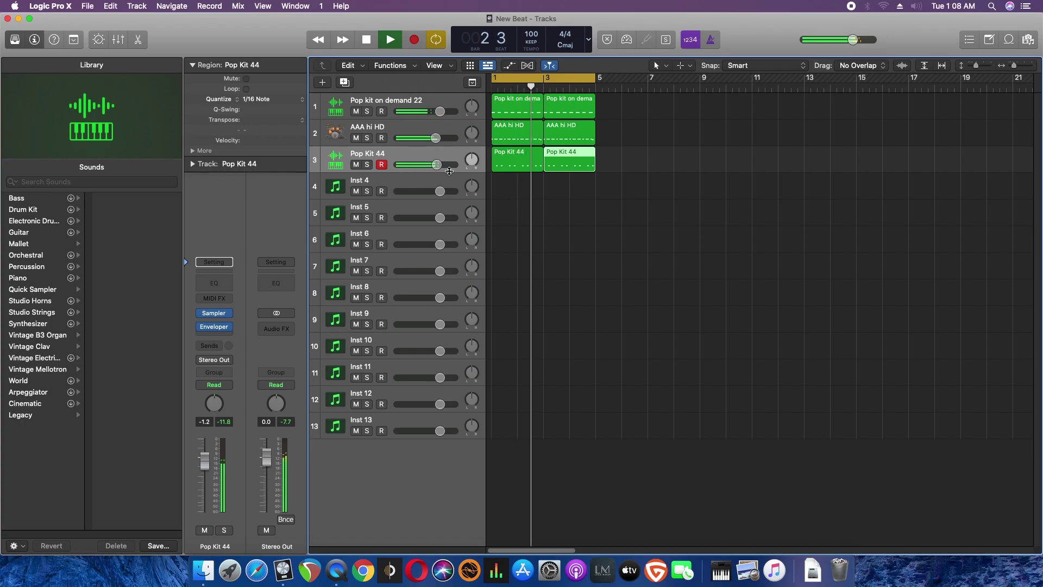
drag(439, 168, 429, 165)
Select the Inst 4 track and search the sound library for "dry"
click(391, 181)
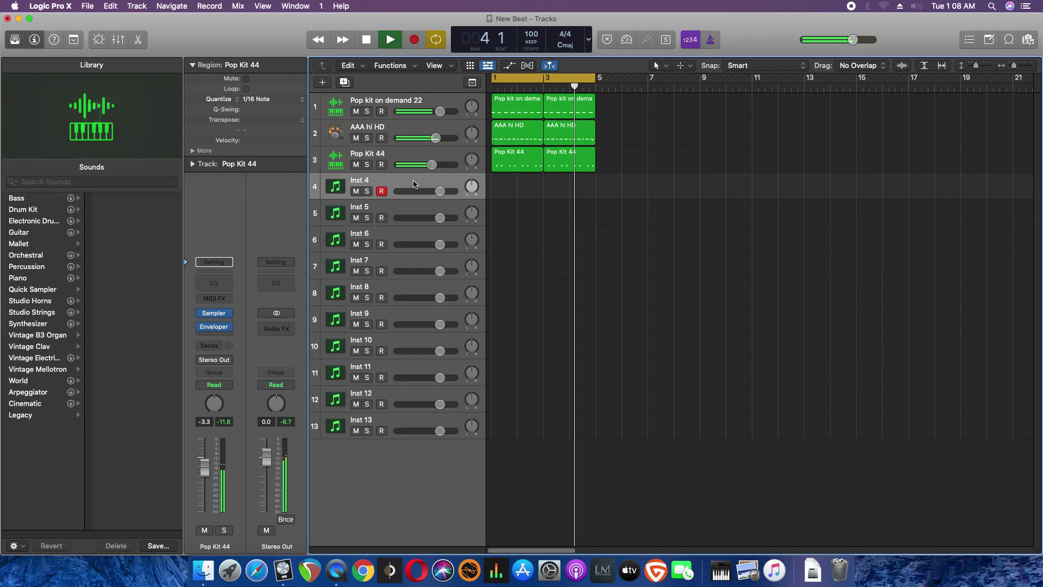
click(75, 181)
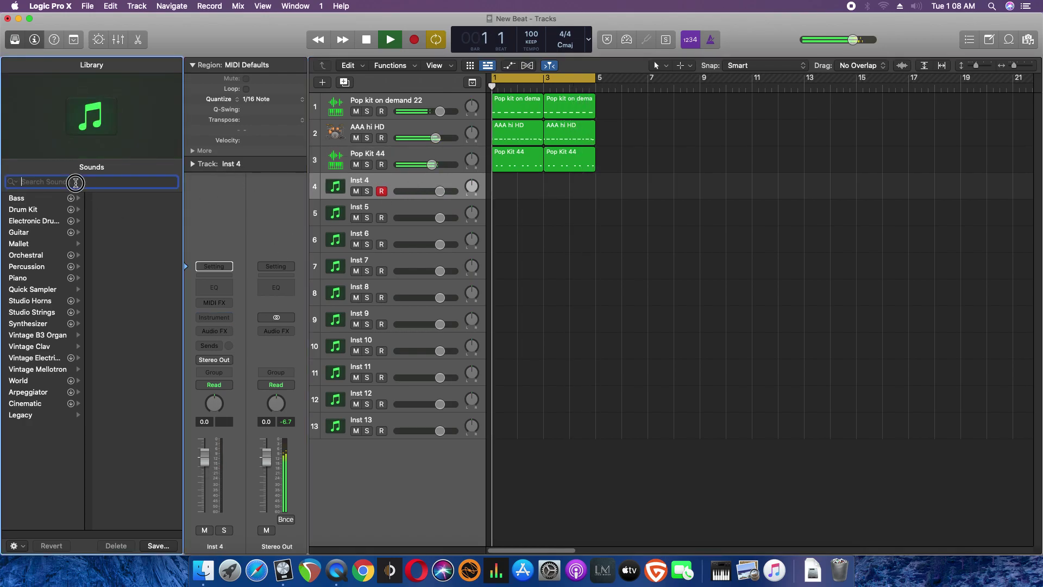
text(dry)
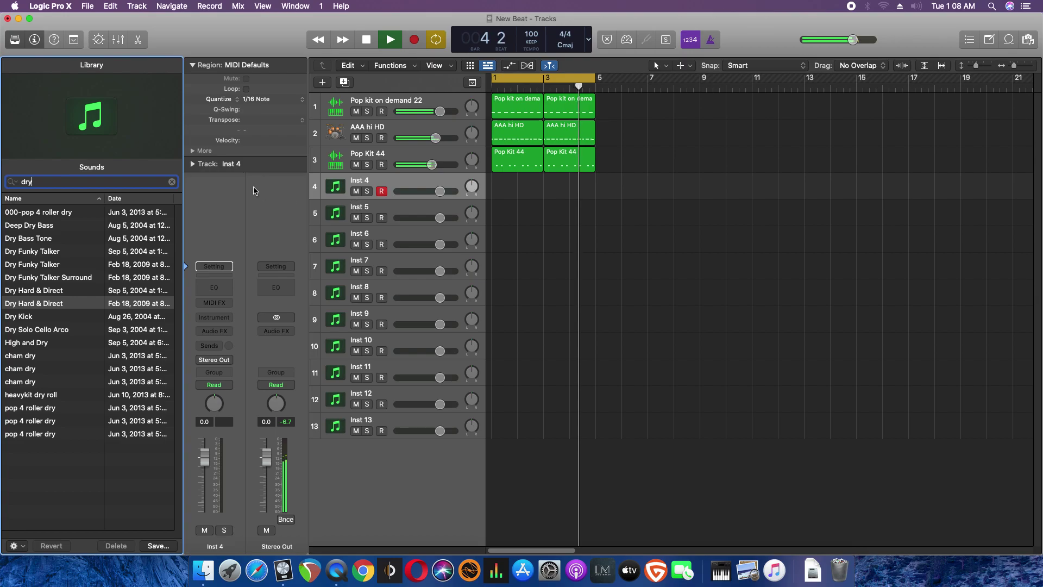
Insert a stereo Sampler (Multi-Sample) instrument on the Inst 4 track
click(229, 318)
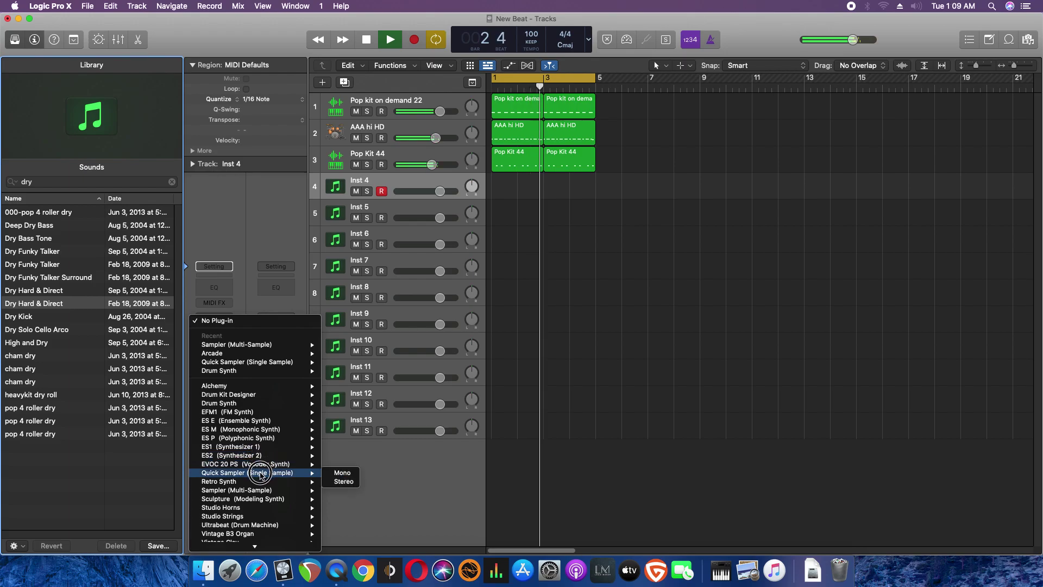
mouse_move(261, 482)
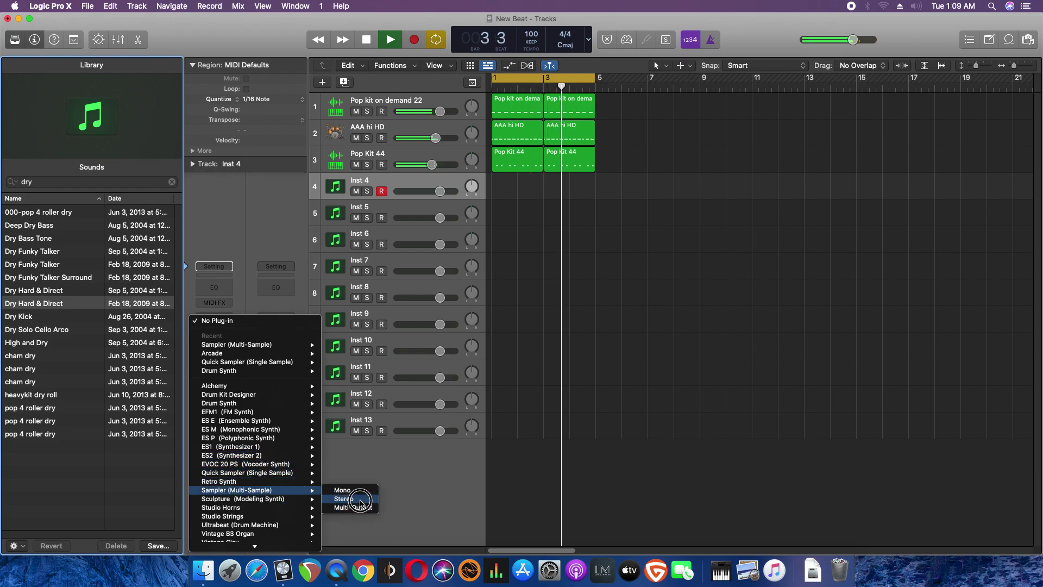
click(350, 494)
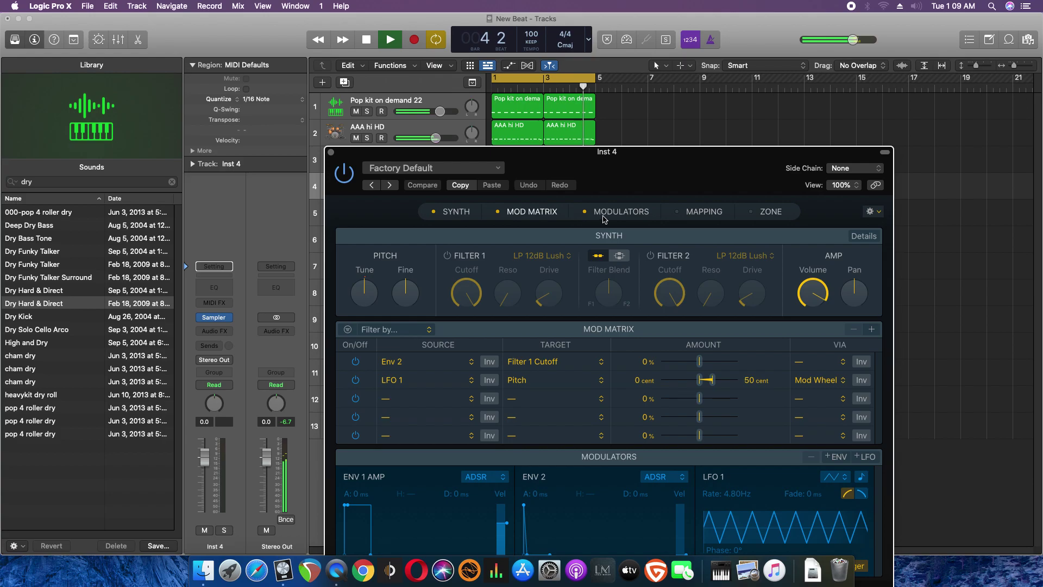
Browse the Sampler's custom sample presets on the Inst 4 track for a drum or instrument sound, and close the instrument window
click(454, 168)
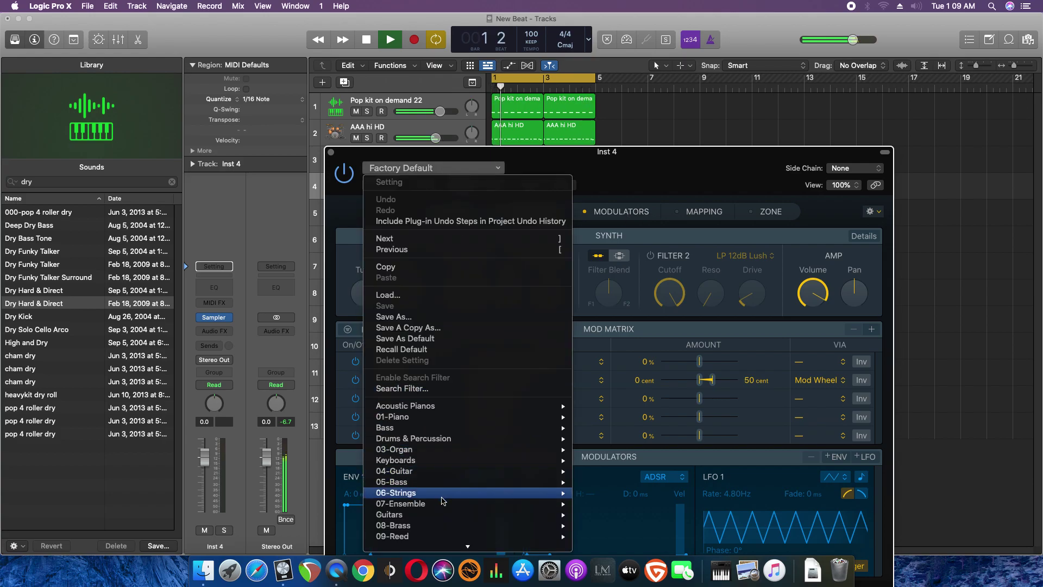
mouse_move(437, 501)
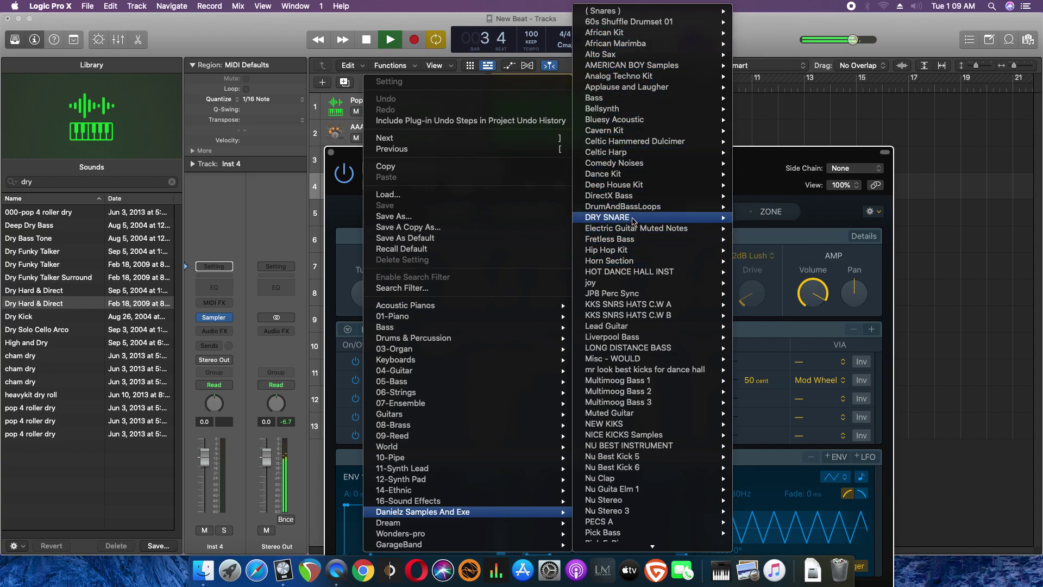
scroll(632, 222, down, 10)
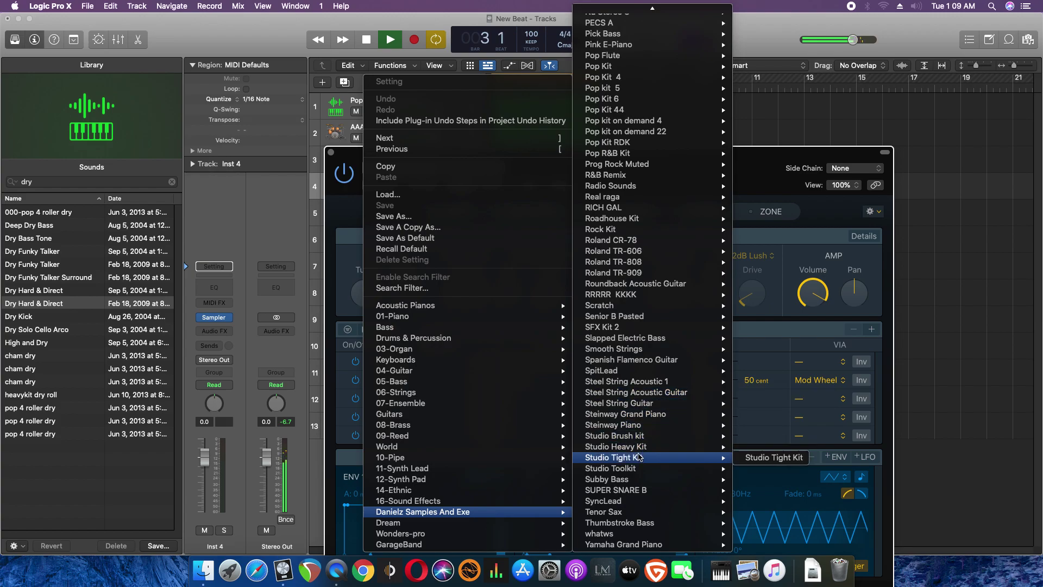
mouse_move(635, 503)
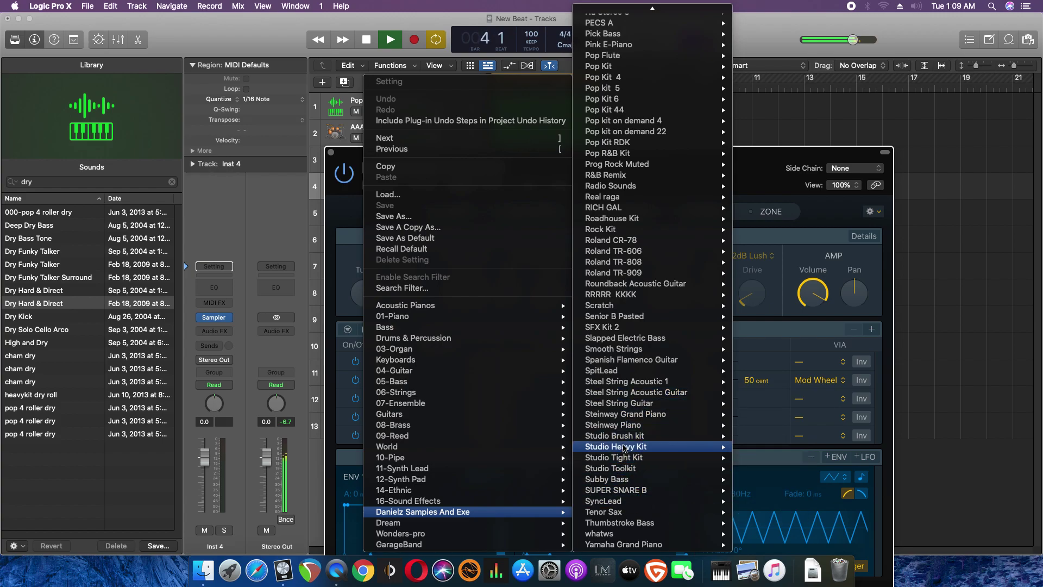
mouse_move(617, 383)
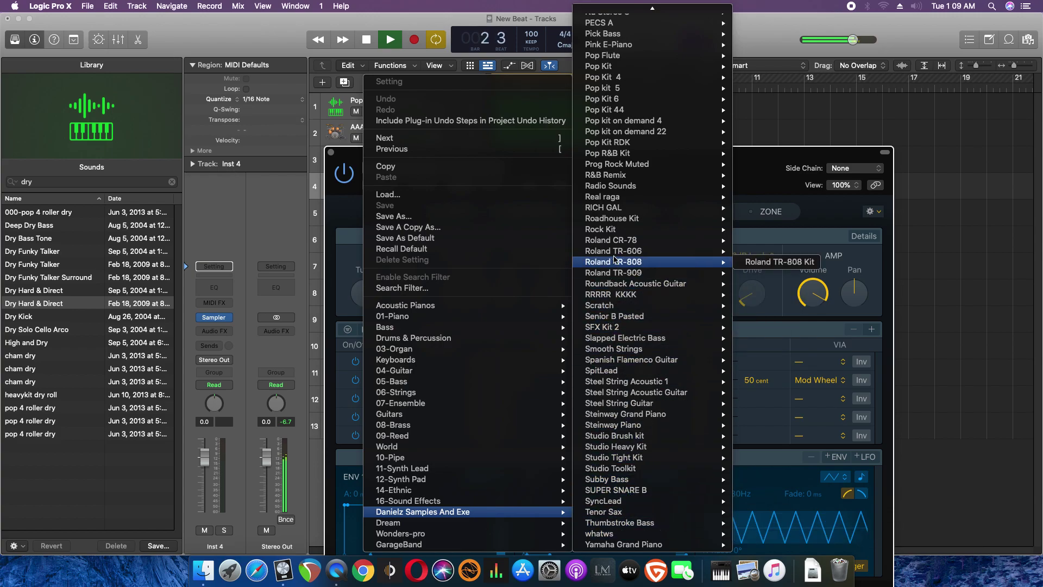
scroll(615, 260, up, 3)
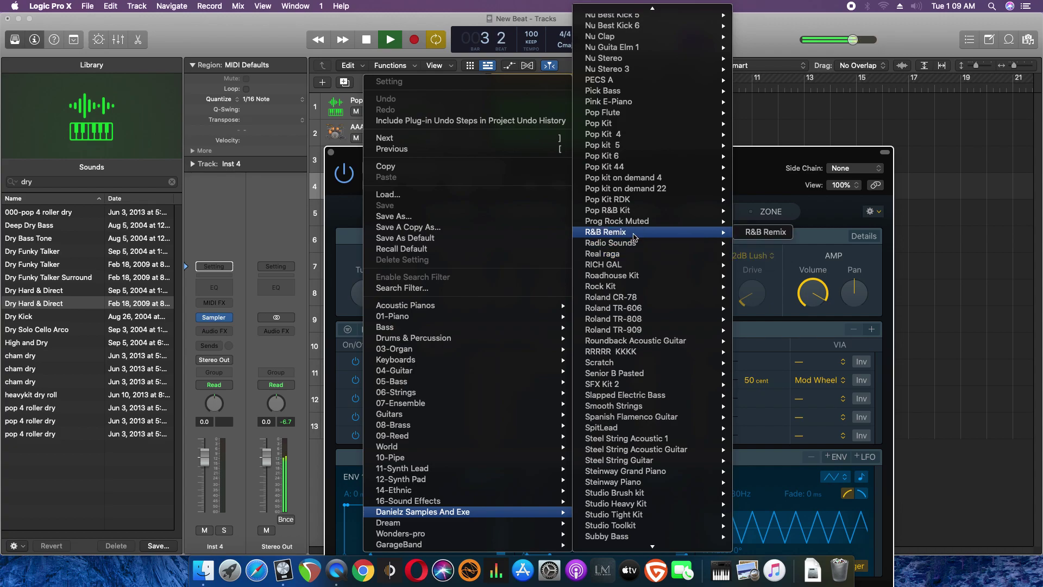
scroll(633, 238, up, 5)
scroll(633, 237, up, 5)
scroll(634, 237, up, 5)
scroll(633, 238, up, 5)
scroll(634, 237, up, 4)
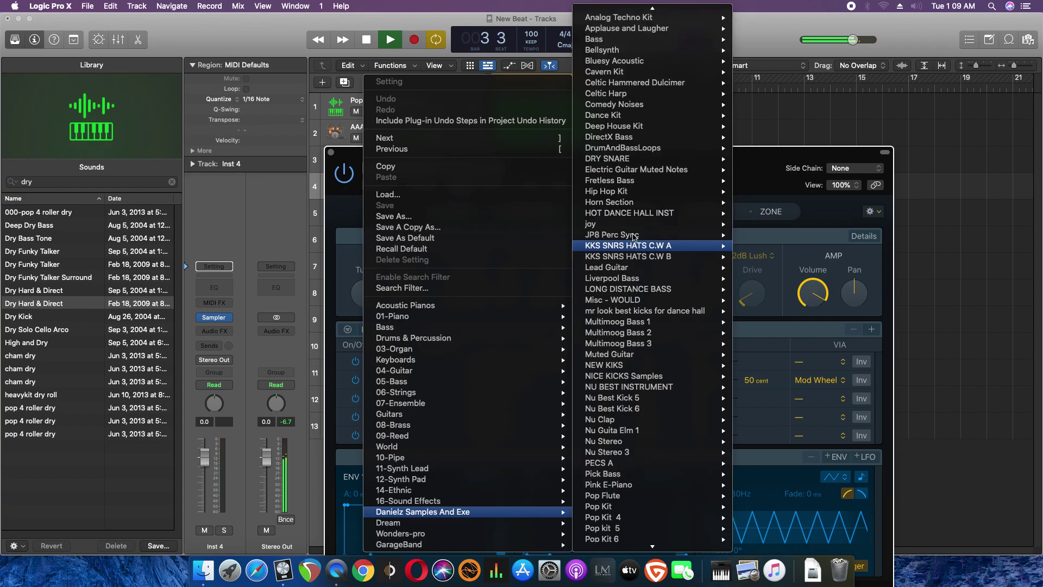
scroll(634, 237, up, 3)
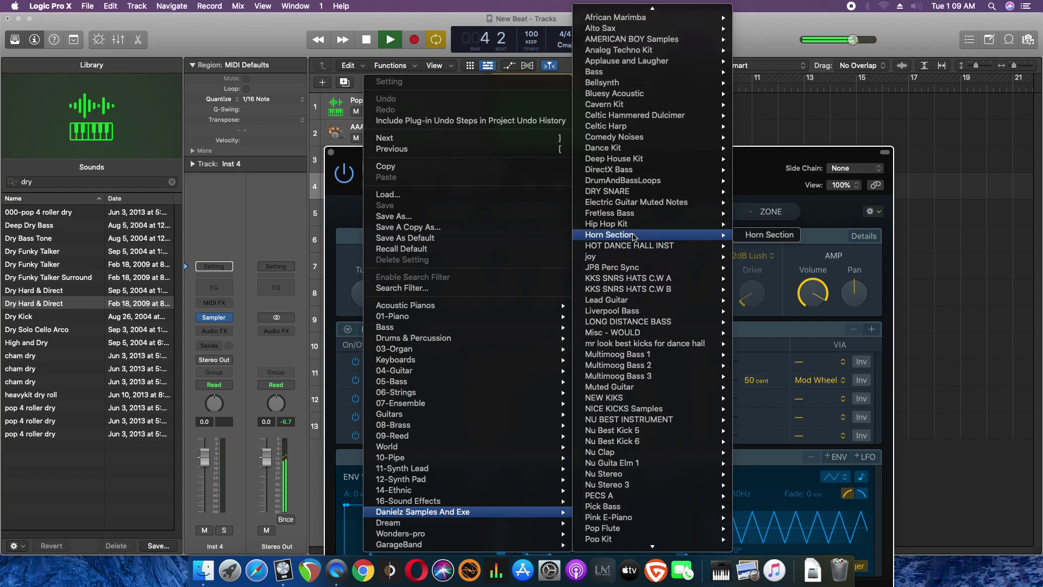
scroll(634, 237, up, 2)
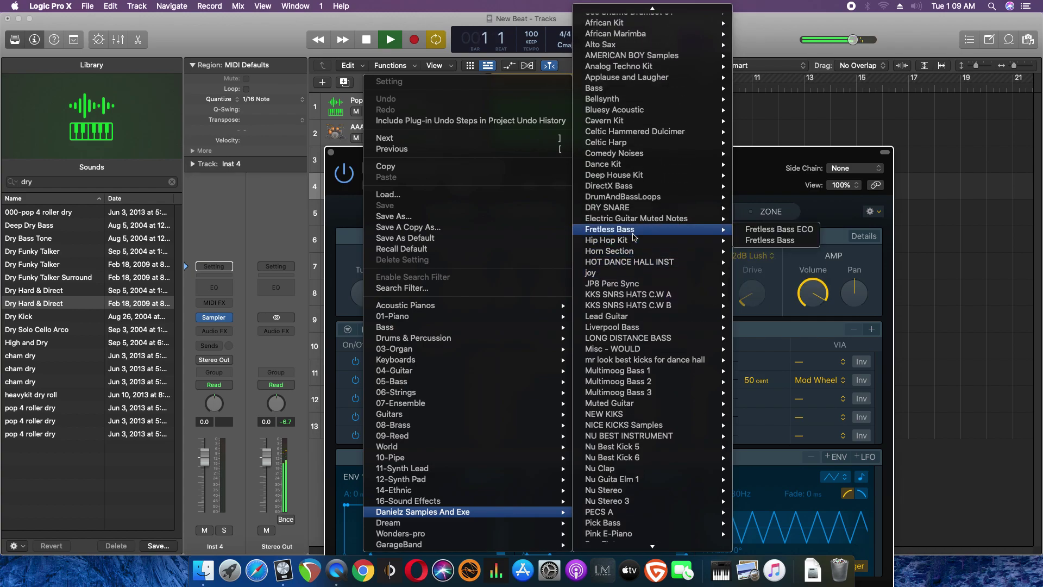
scroll(634, 238, up, 1)
mouse_move(661, 79)
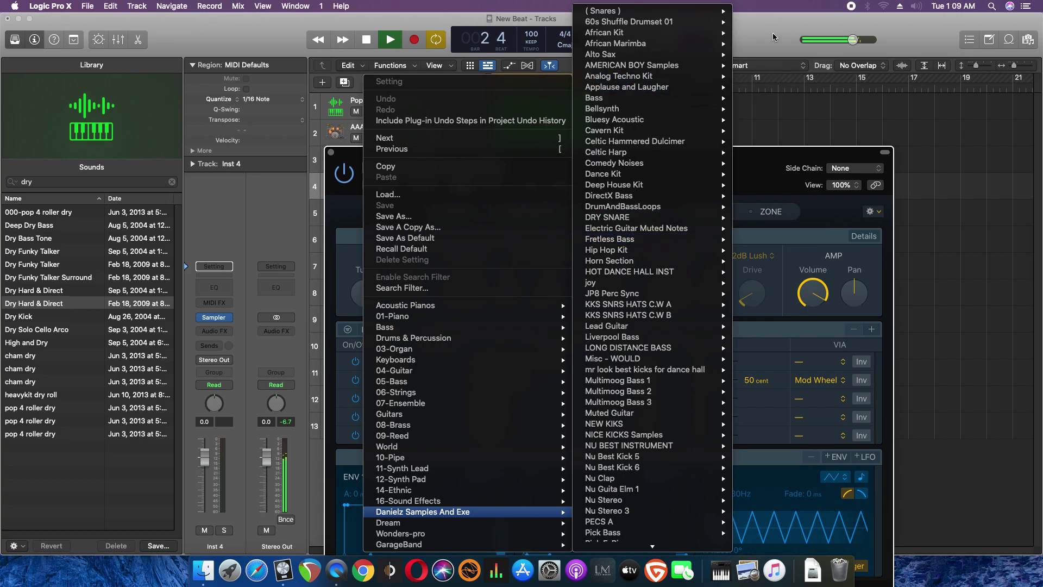
click(773, 37)
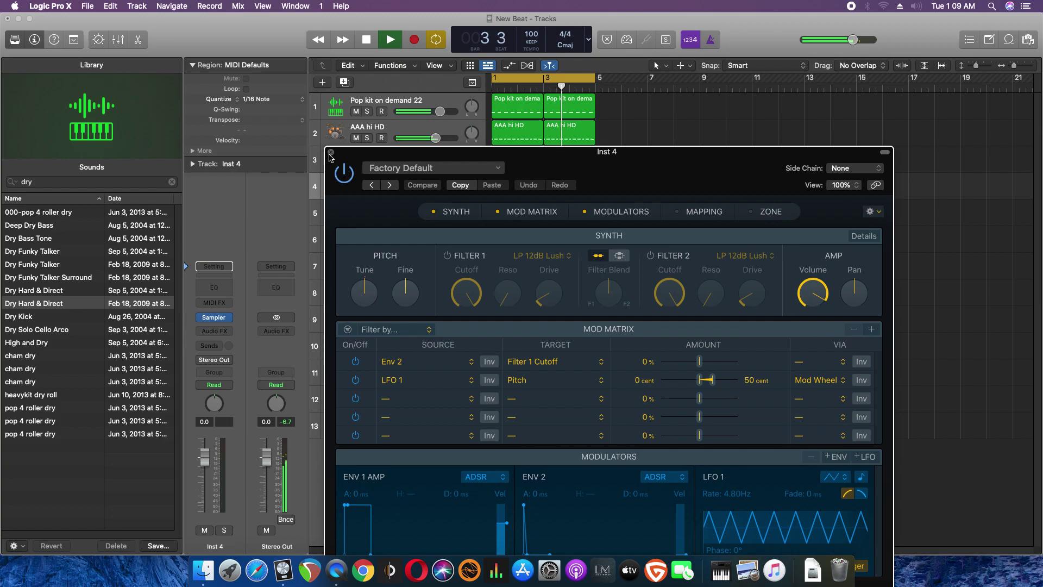
click(330, 152)
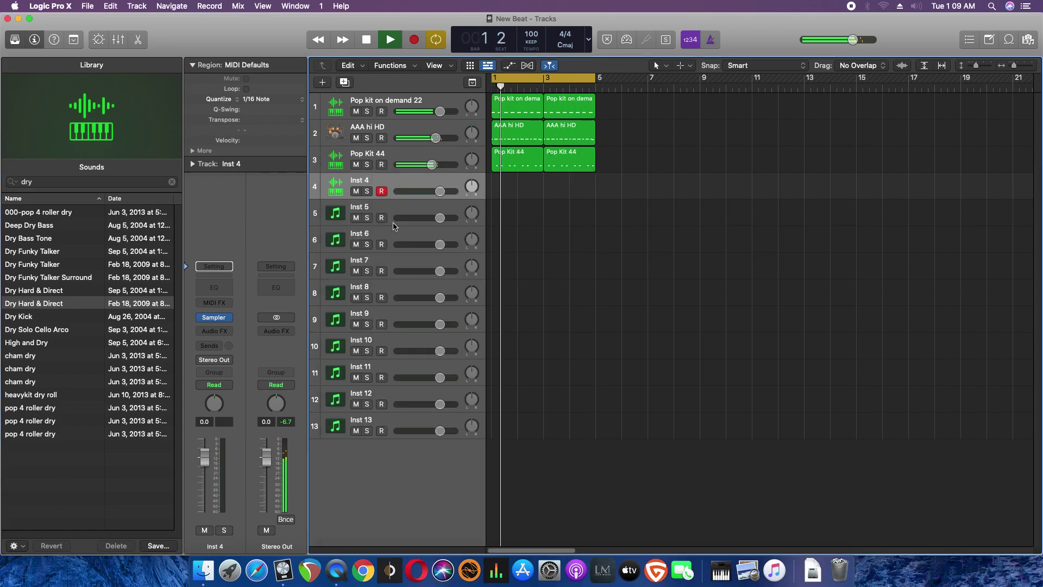
Select the Inst 5 track and save the project
click(409, 212)
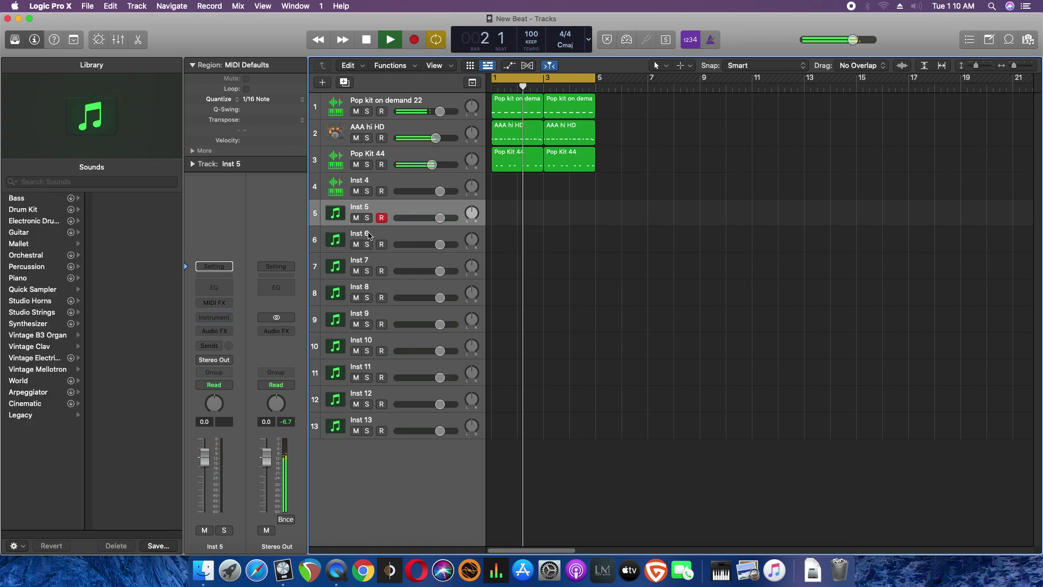
click(54, 183)
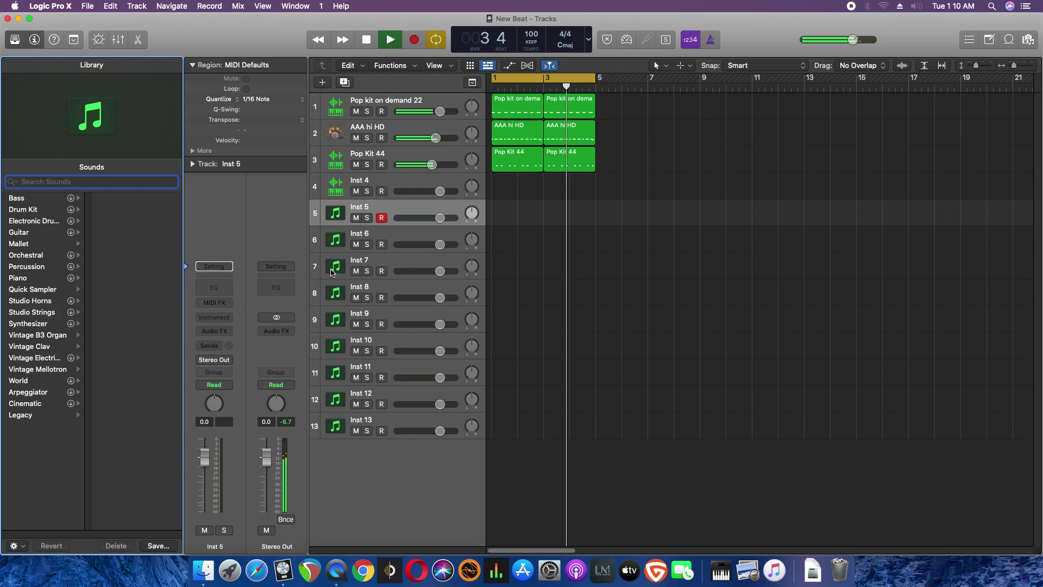
key(super+s)
Select all regions on the three drum tracks and repeat them once from bar 5 to bar 9
click(552, 192)
key(super+z)
click(527, 160)
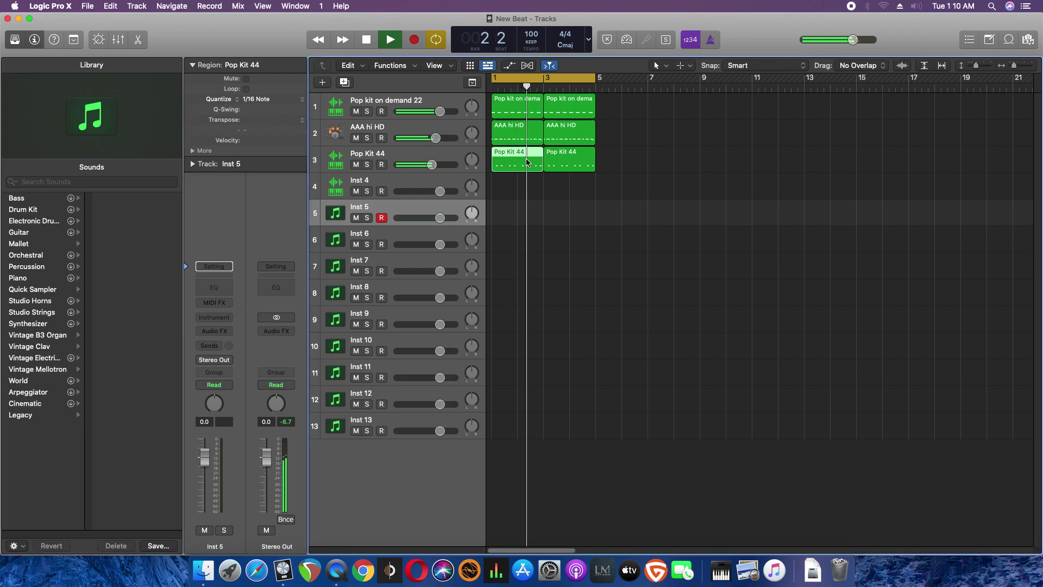
key(super+a)
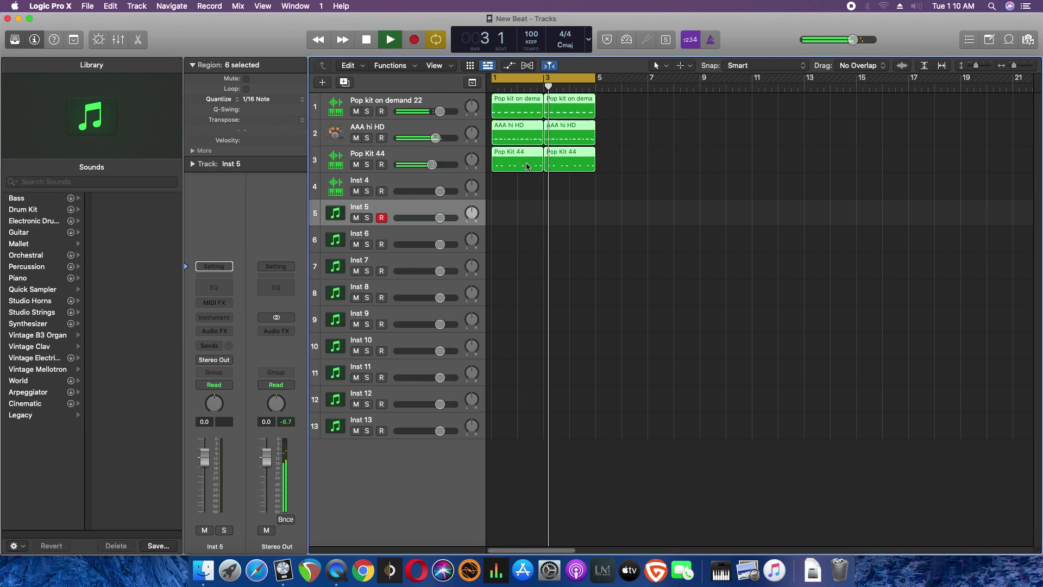
key(super+r)
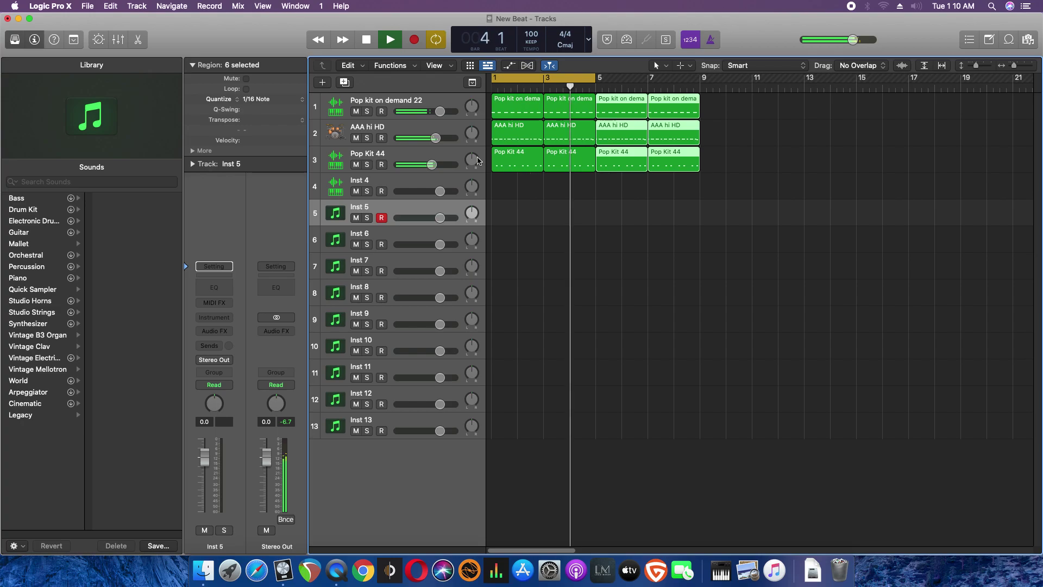
Lower the AAA hi HD track's volume and save the project
drag(434, 143, 415, 134)
click(445, 183)
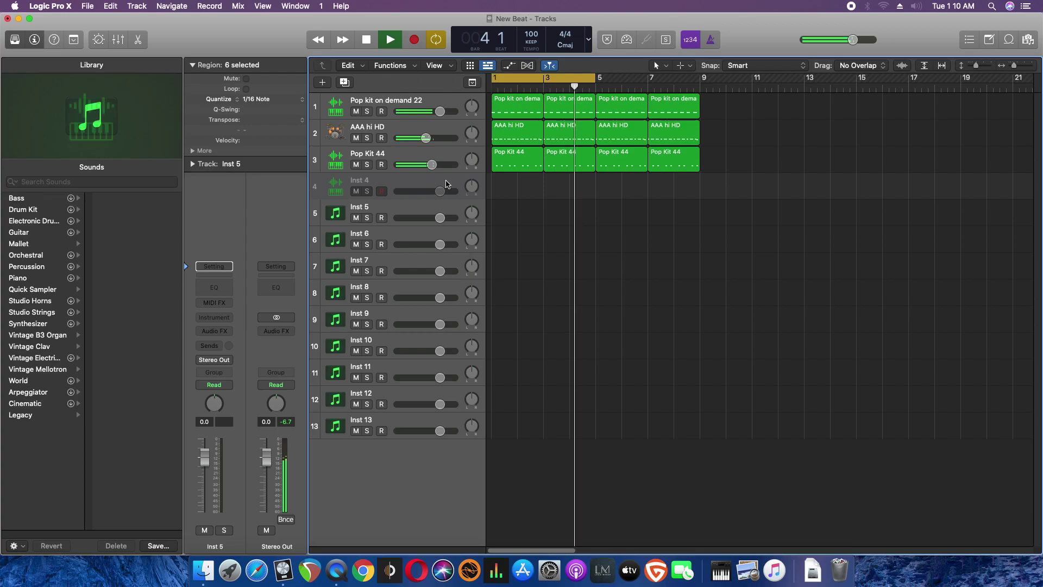
key(super+s)
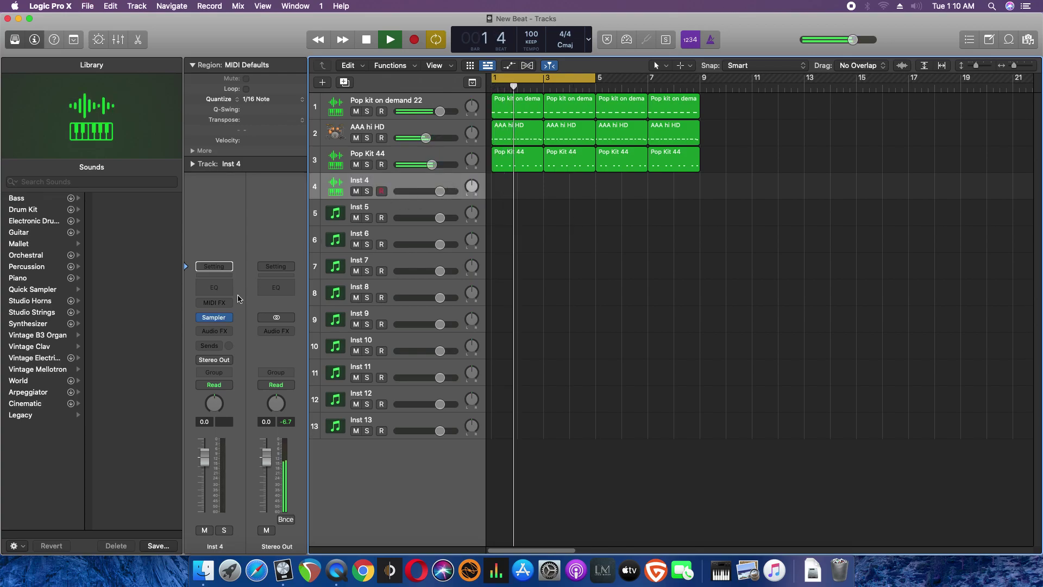
Search the sound library for "pro" and load the Prog Rock Muted sound on the Inst 4 track
click(45, 181)
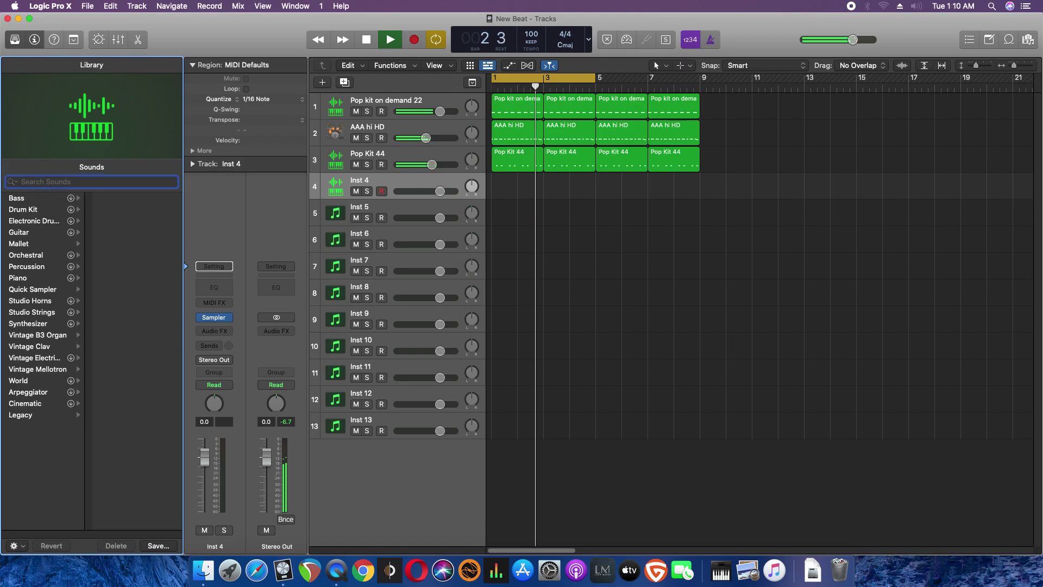
text(pro)
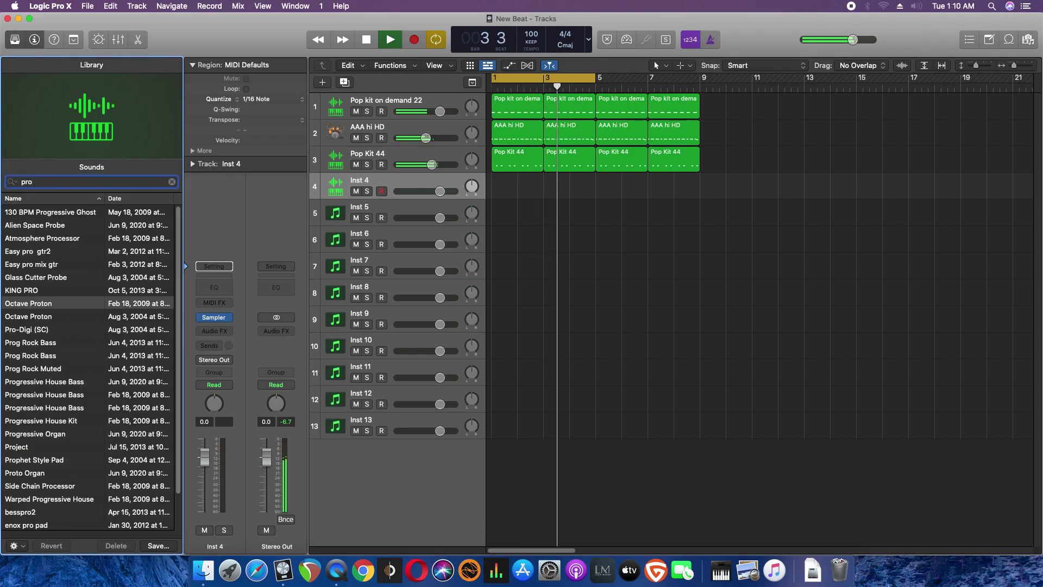
click(55, 370)
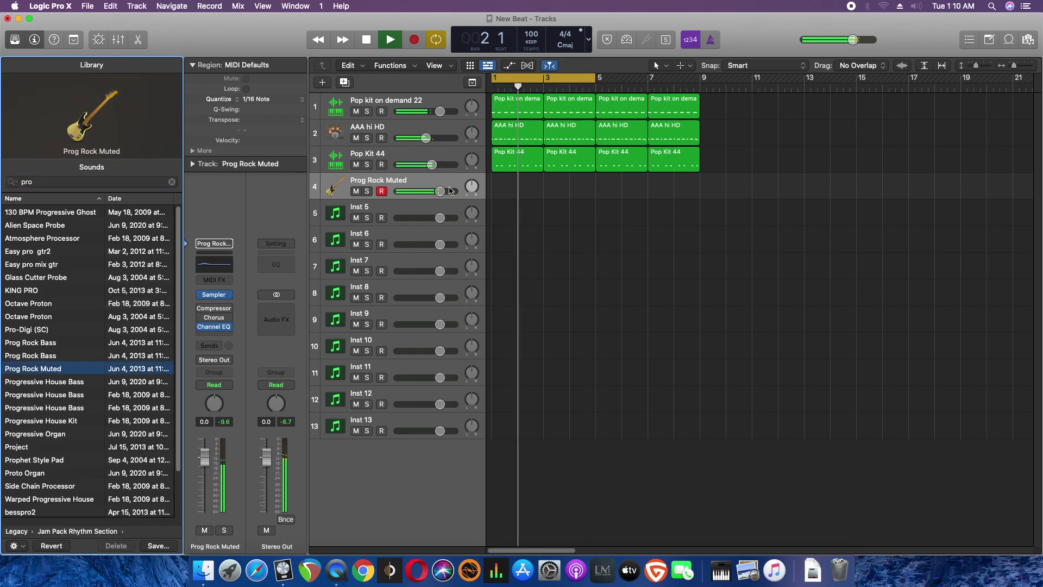
Lower the amp volume in the Prog Rock Muted track's Sampler, close its window and stop playback
click(215, 297)
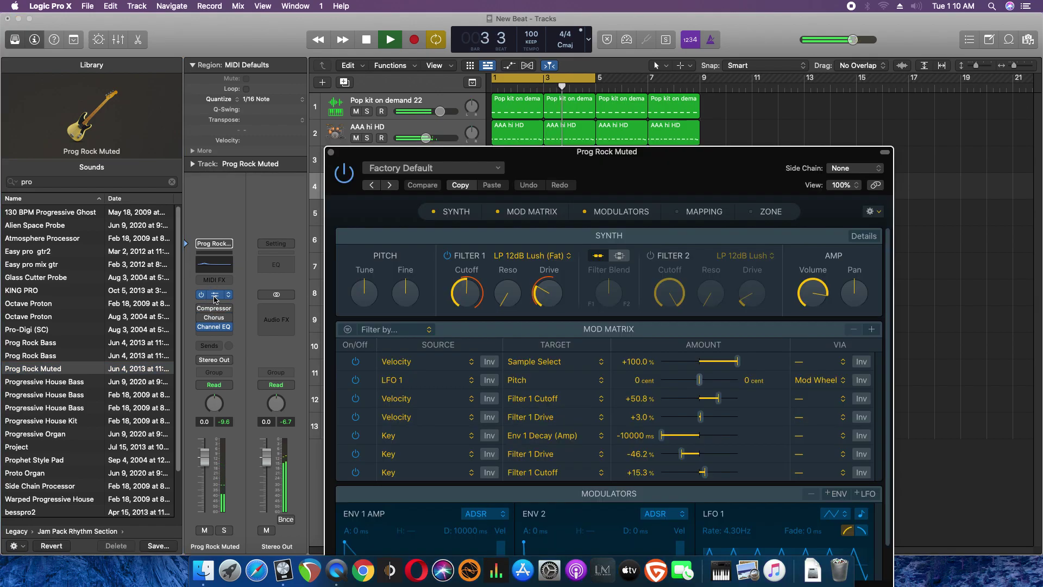
drag(818, 298, 813, 319)
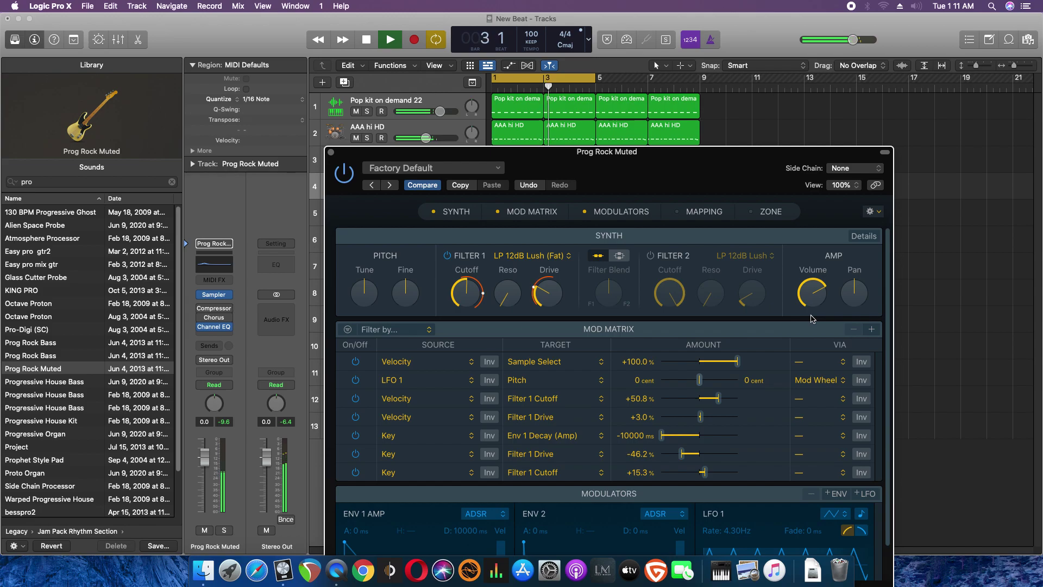
click(332, 153)
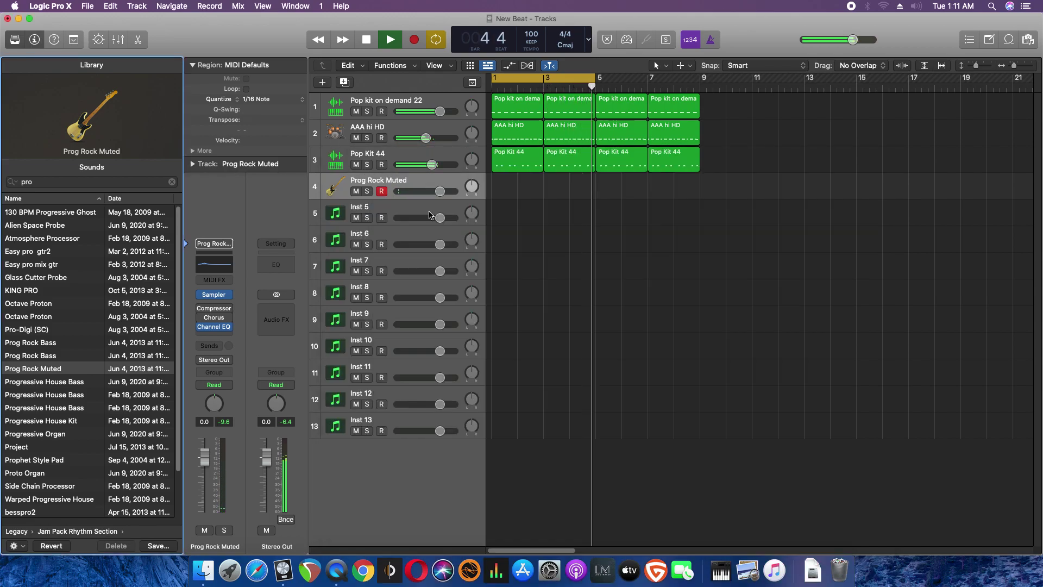
key(space)
Search the sound library for "vibr" and load the E-vibro sound on the Inst 5 track
click(409, 214)
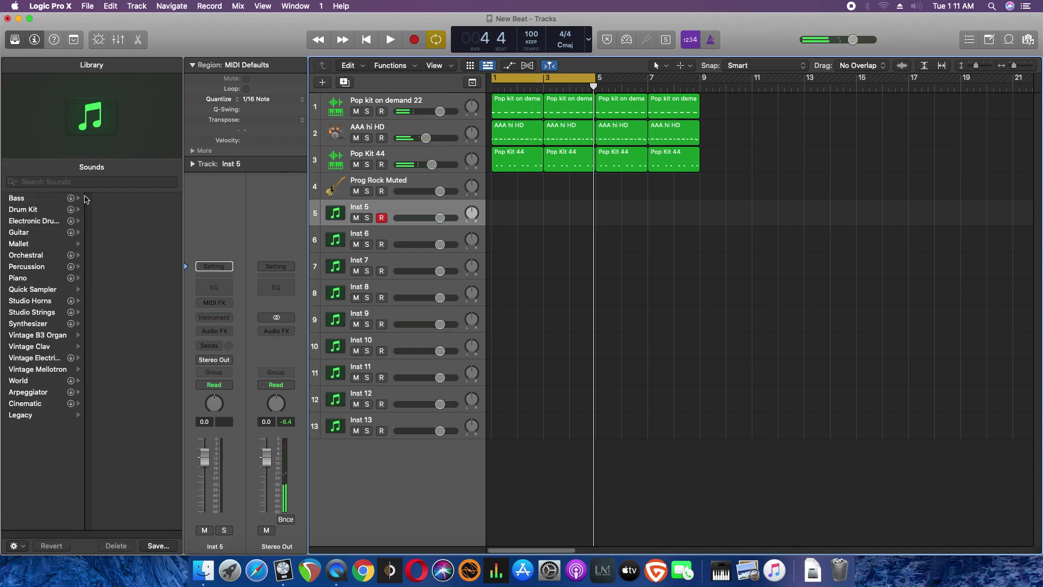
click(70, 181)
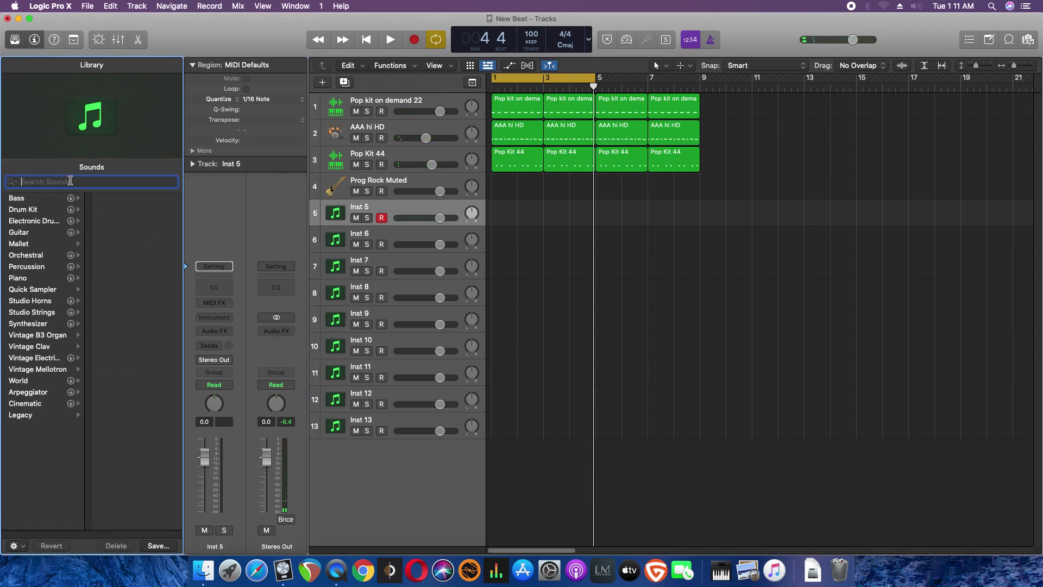
text(vi)
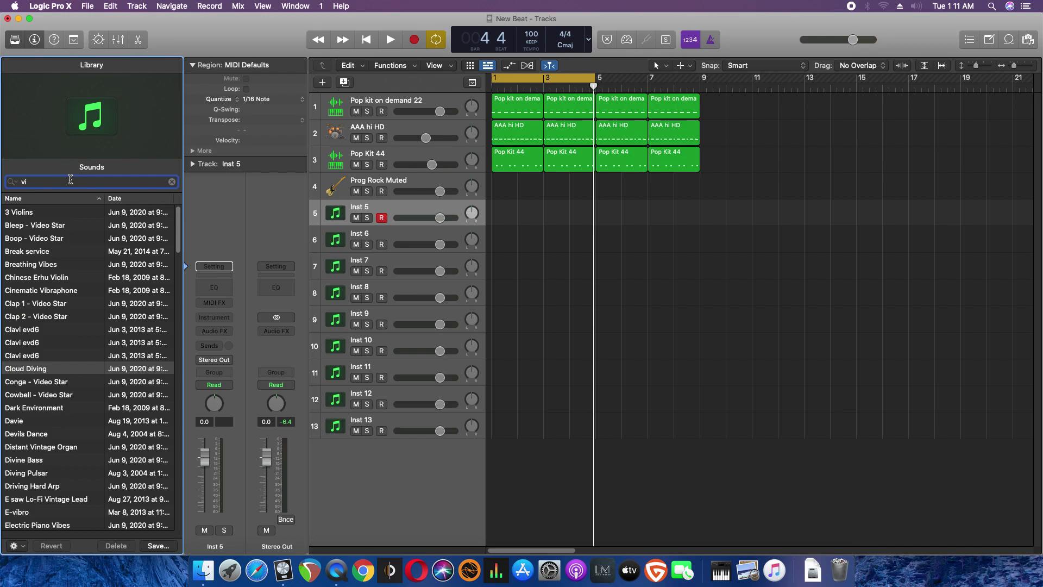
text(br)
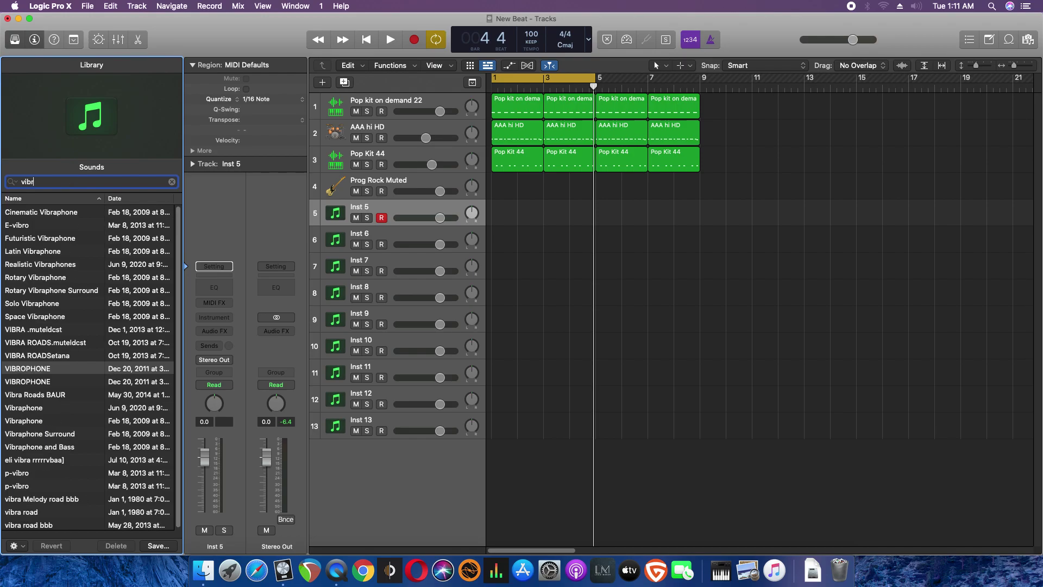
click(53, 226)
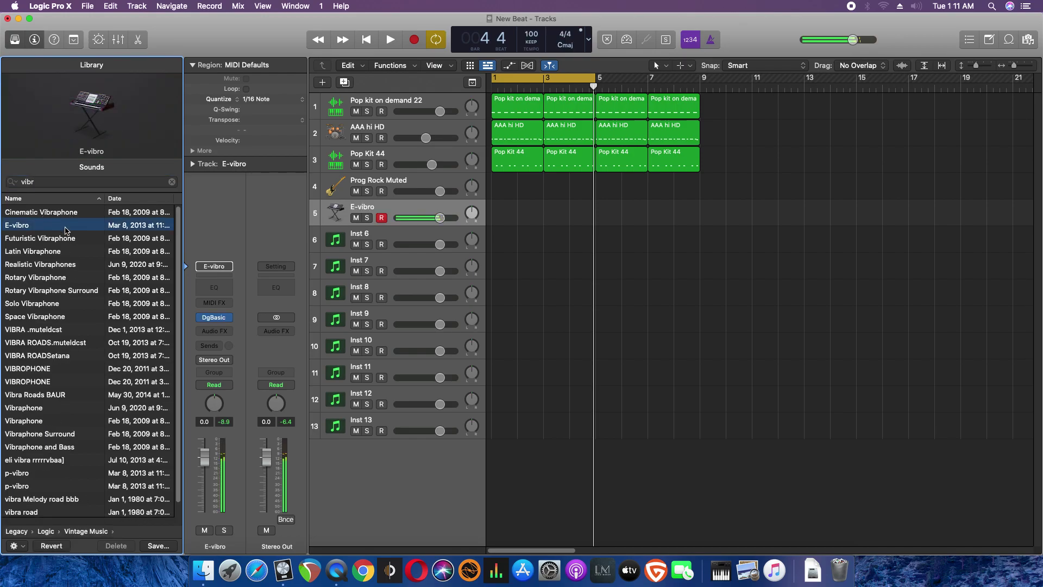
Set the E-vibro track's DgBasic instrument volume to -20.0 dB, audition it with the beat and close its window
click(217, 318)
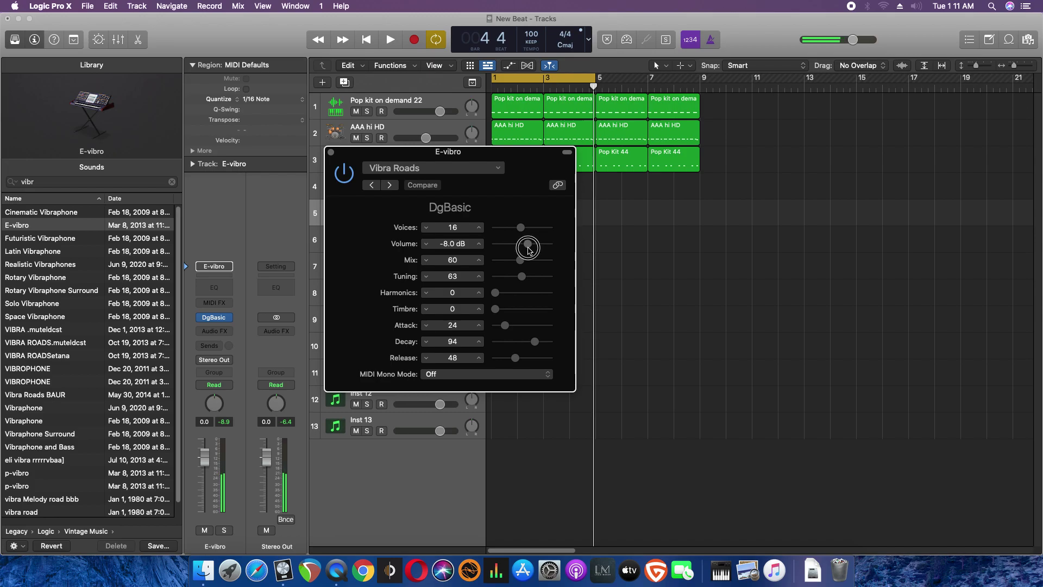
drag(530, 250, 523, 249)
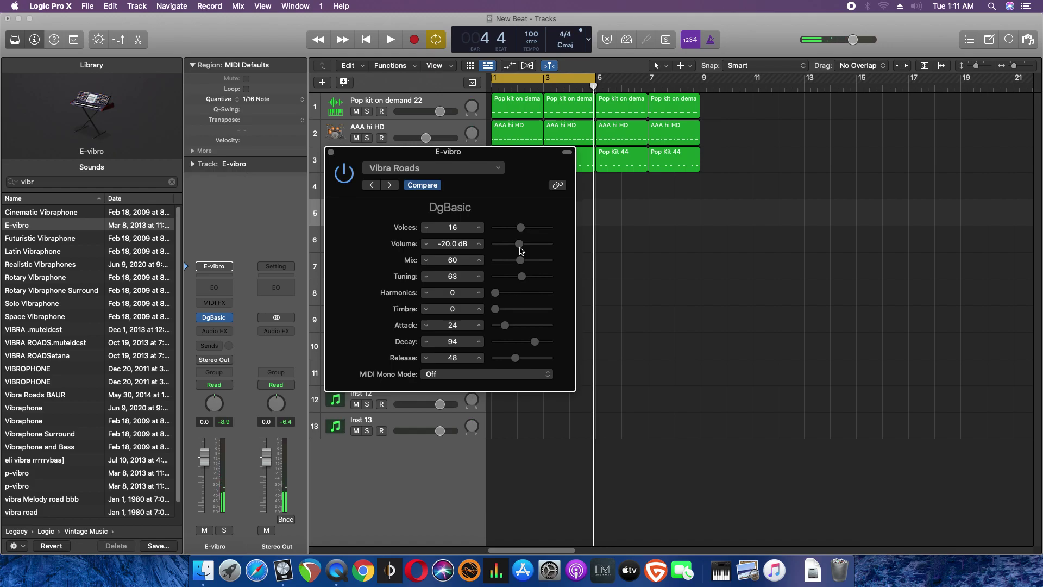
key(space)
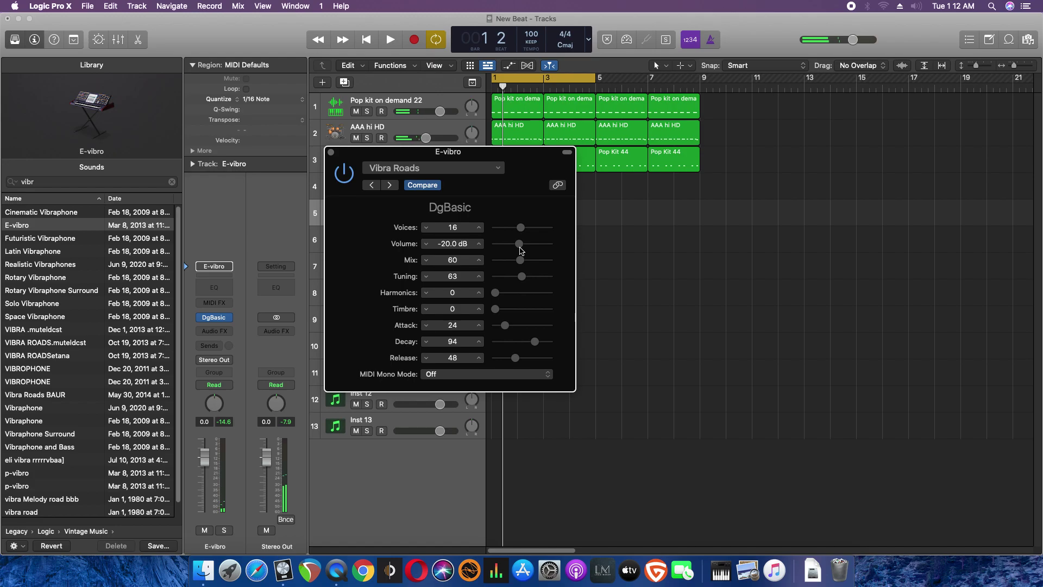
click(331, 152)
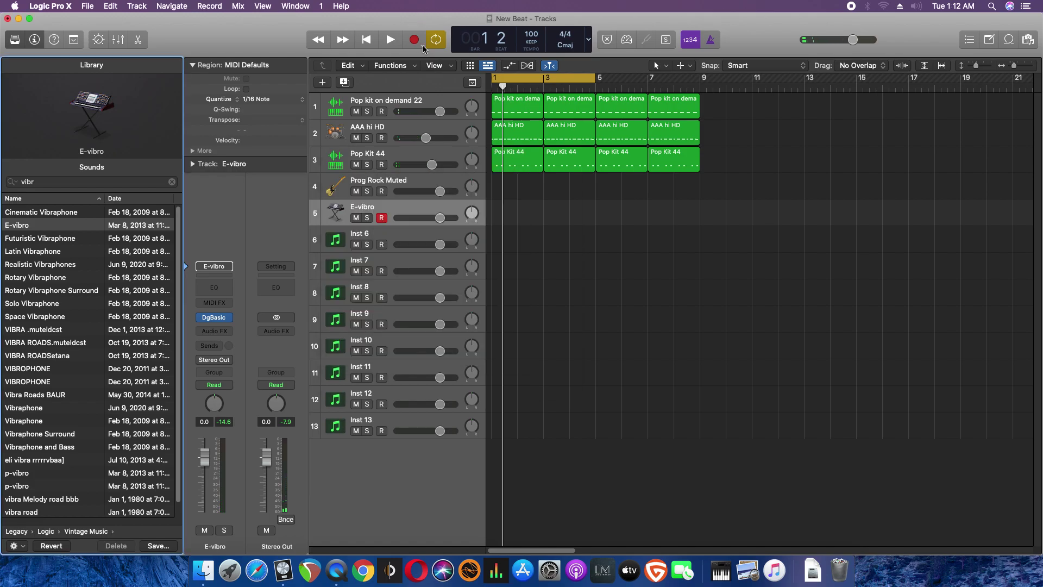
Return to the start of the project and record a four-bar melody on the E-vibro track from bar 1
click(367, 46)
click(415, 41)
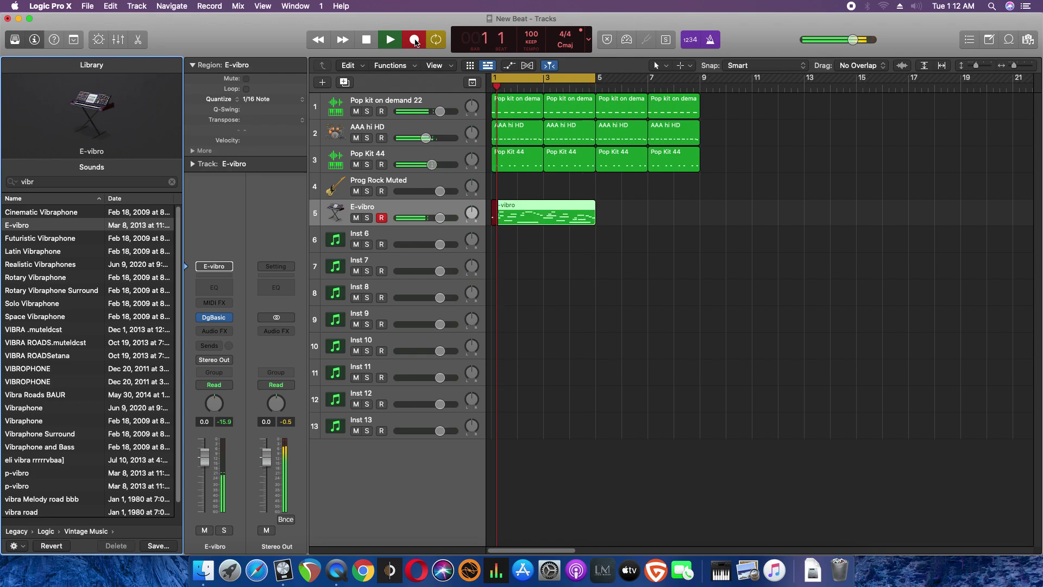
click(415, 40)
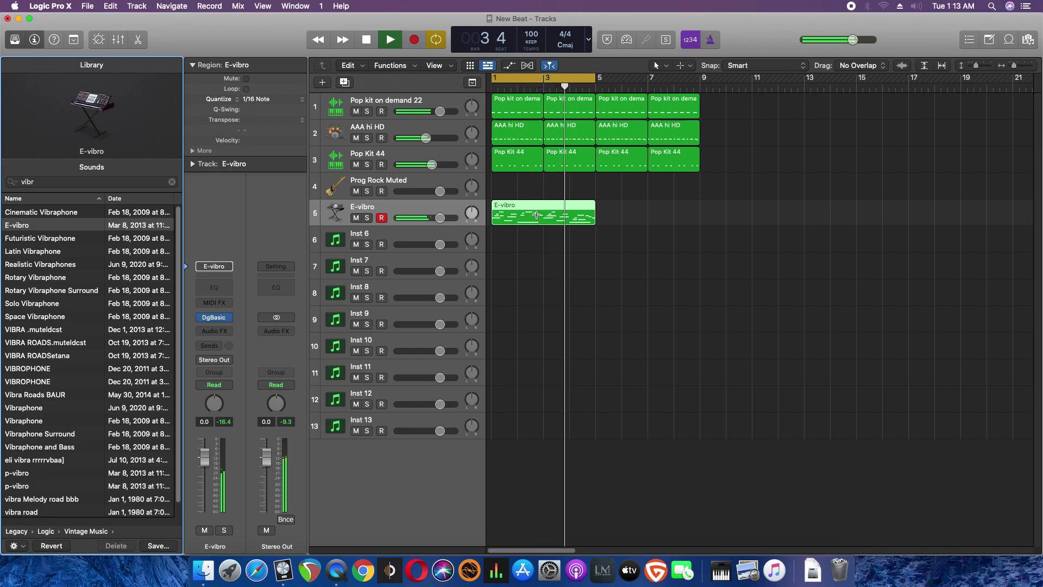
Repeat the recorded E-vibro region once and extend the cycle range to bar 9
key(super+r)
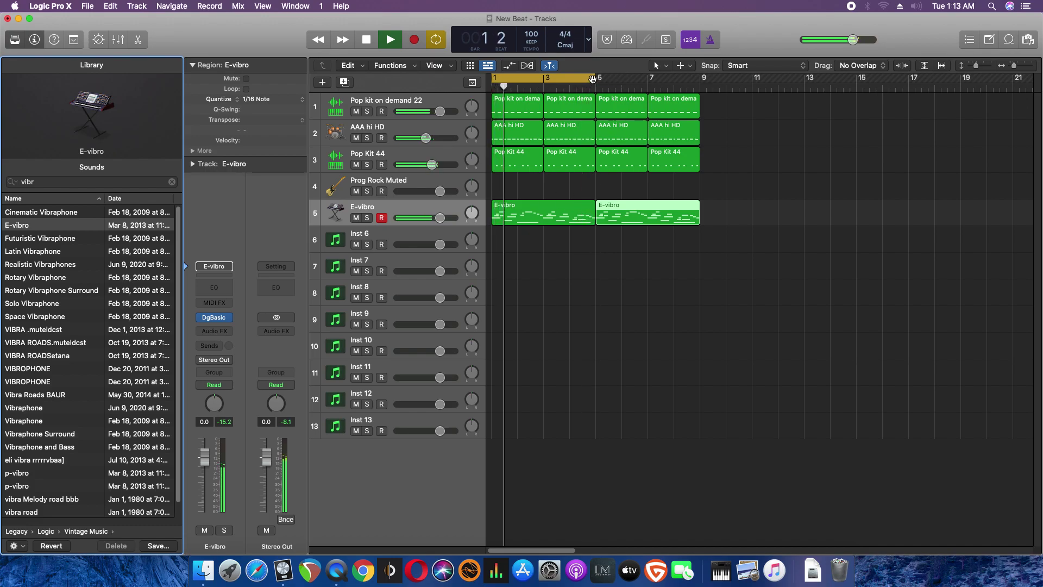
drag(592, 78, 699, 81)
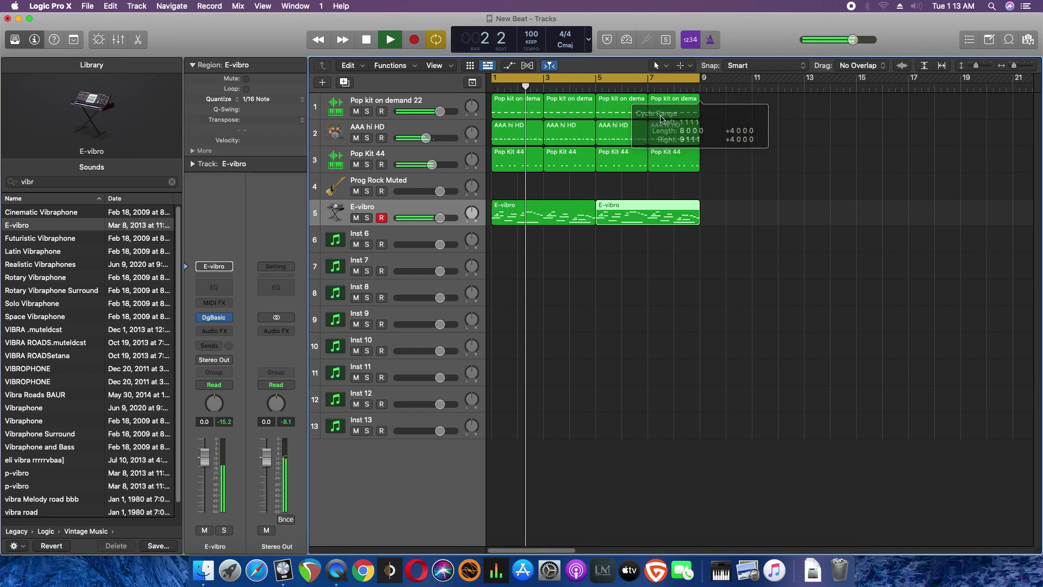
Record a four-bar part on the Prog Rock Muted track from bar 1 and repeat its region once
click(445, 192)
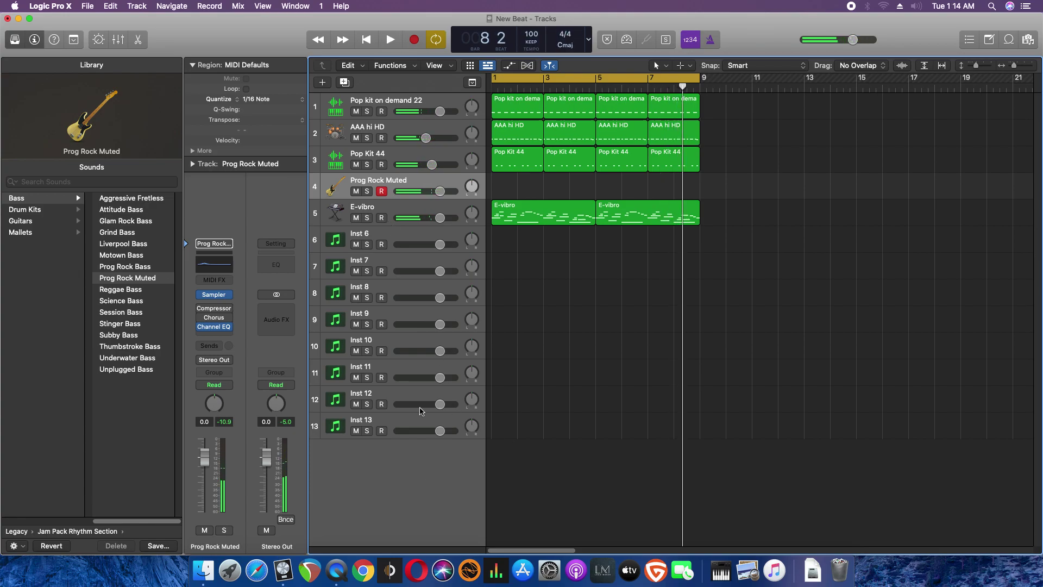
click(413, 40)
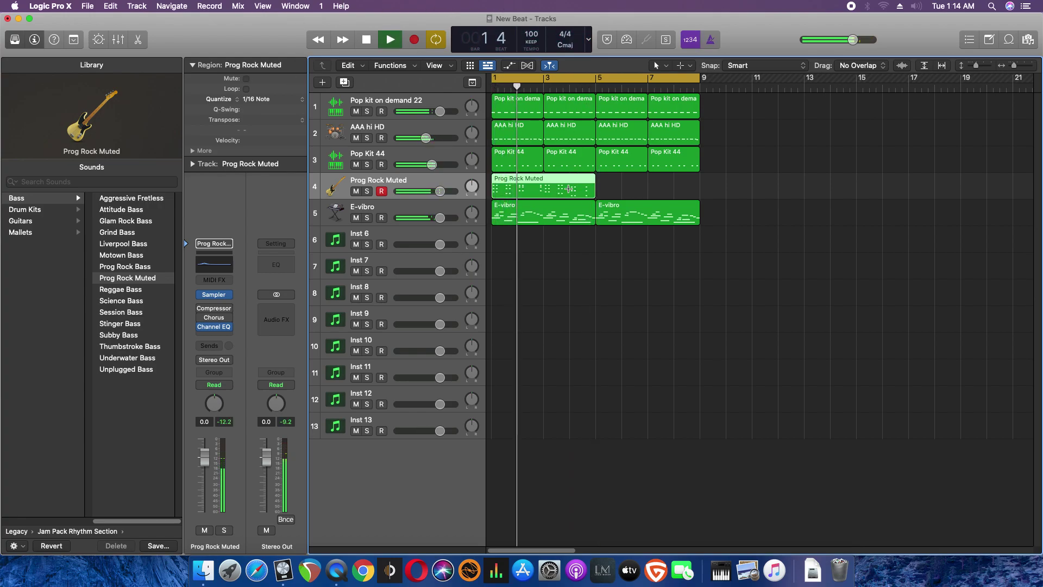
key(super+r)
Save the project and lower the volume of the E-vibro track
key(super+s)
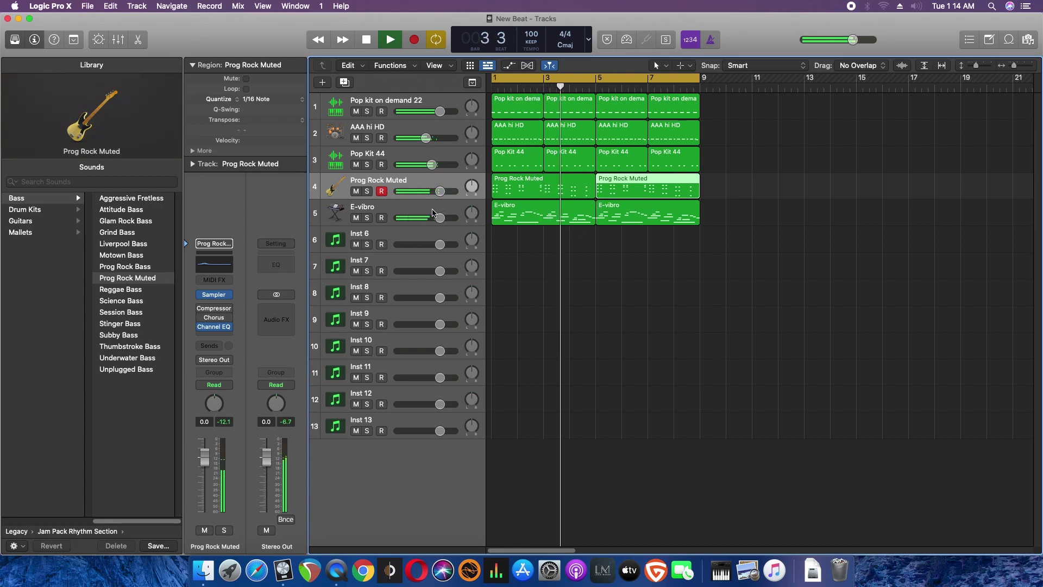
click(394, 209)
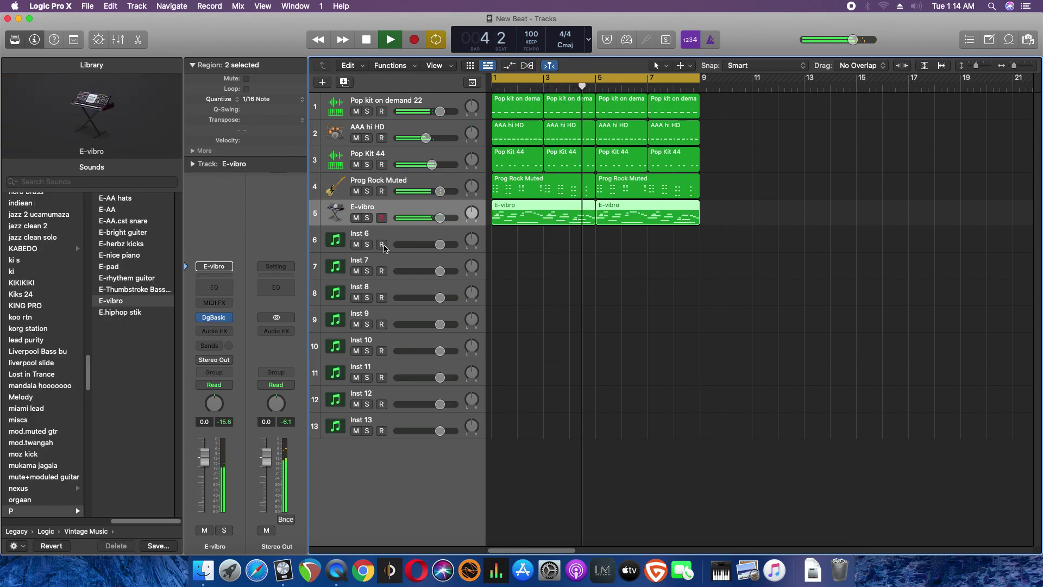
drag(442, 219, 411, 240)
Search the sound library for "guitar", load E guitar 1111 on the Inst 6 track and stop playback after auditioning it
click(411, 241)
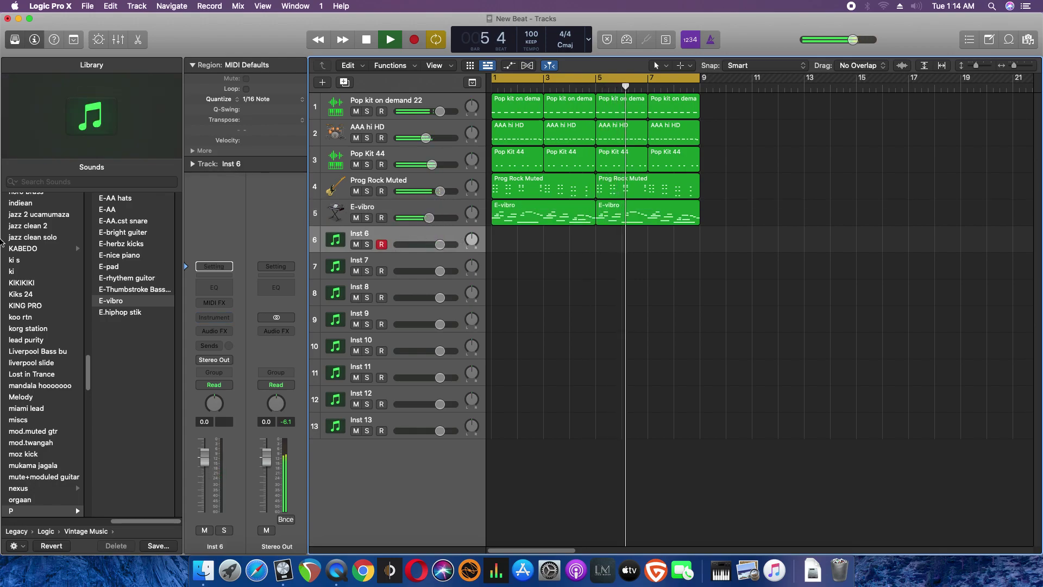
click(33, 182)
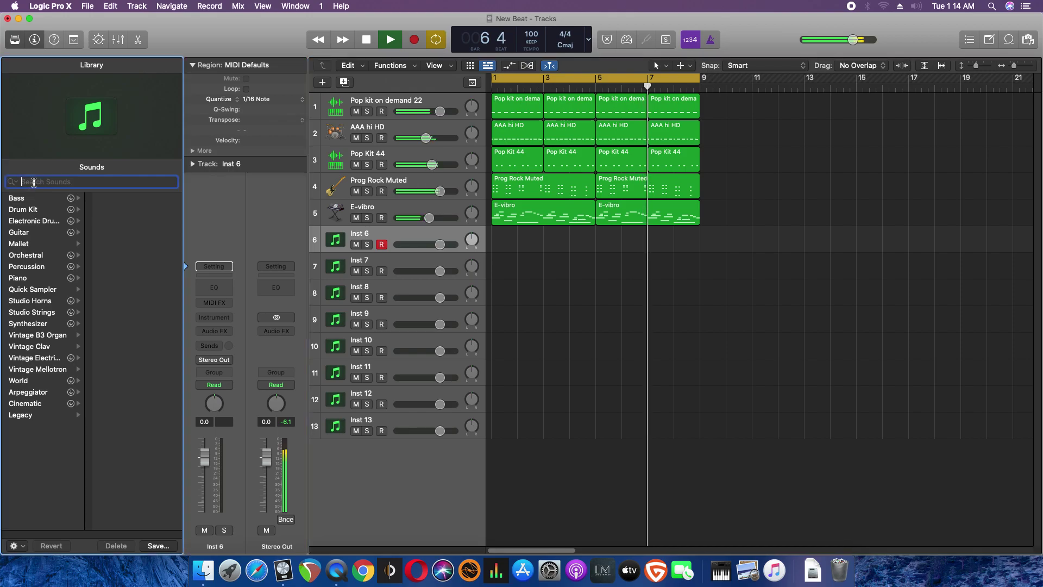
text(gu)
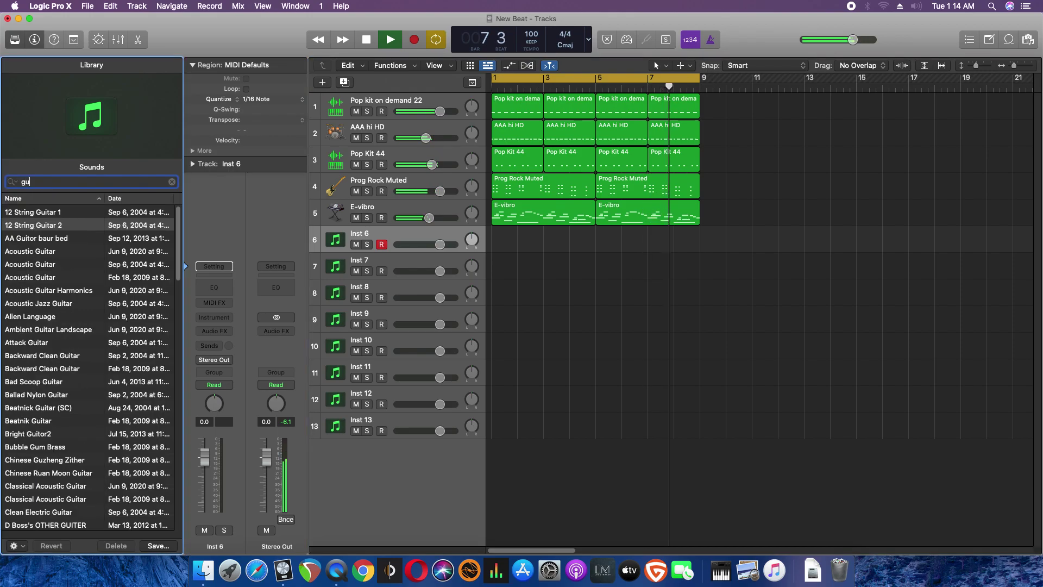
text(itar)
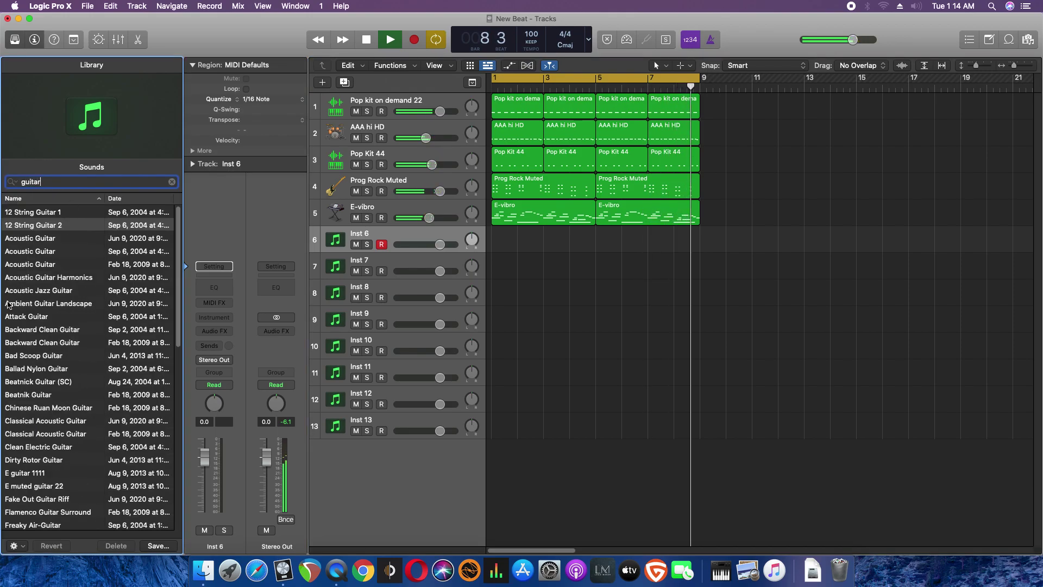
scroll(79, 398, down, 2)
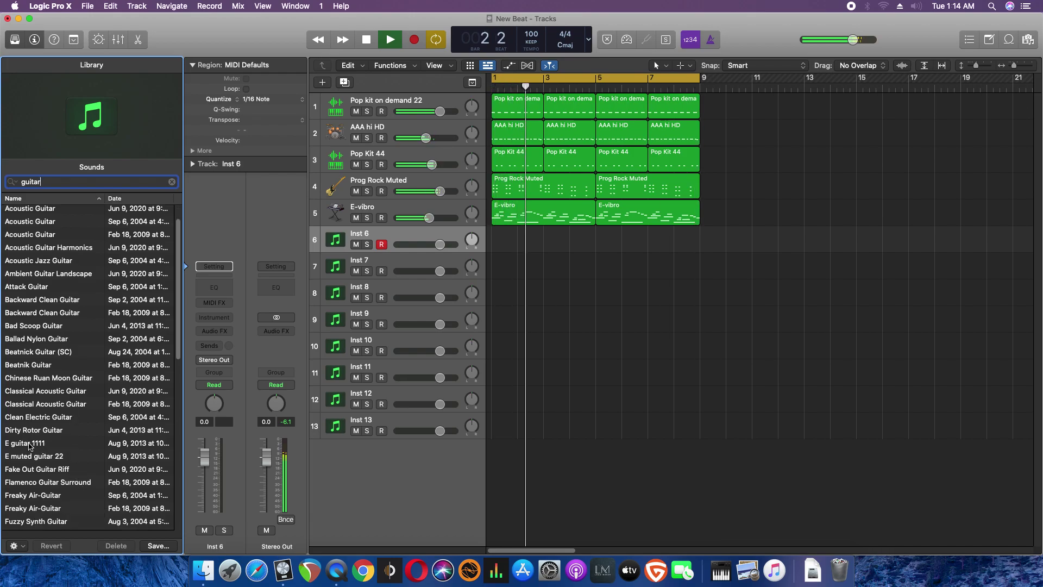
click(29, 444)
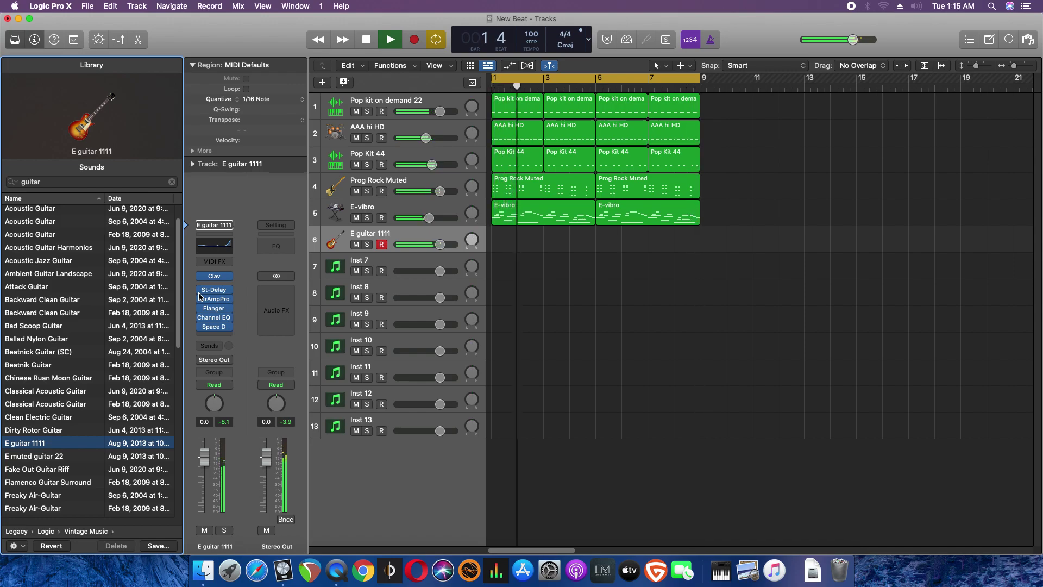
key(space)
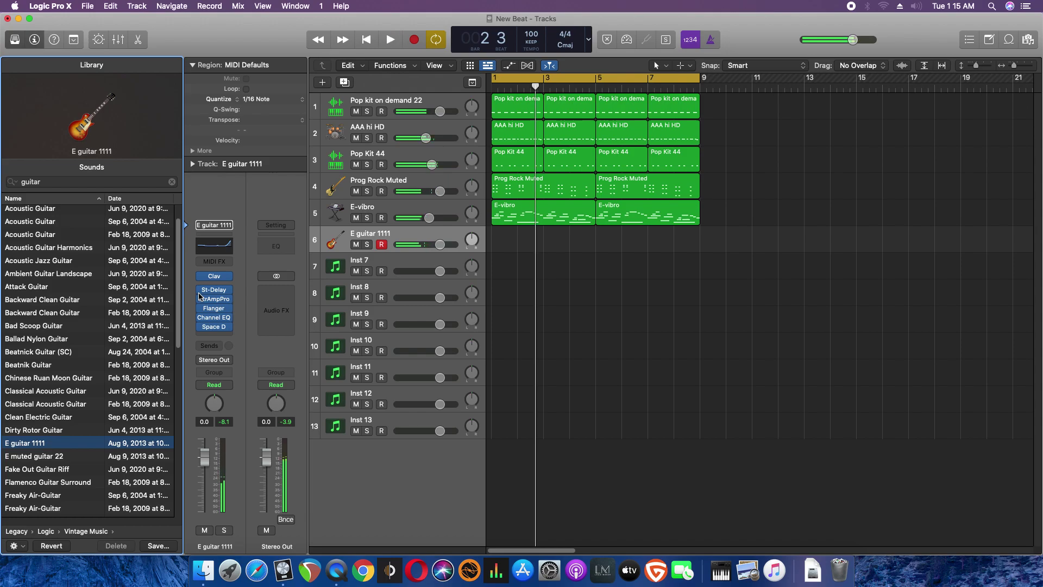
Record a four-bar part on the E guitar 1111 track and repeat its region once up to bar 9
mouse_move(126, 123)
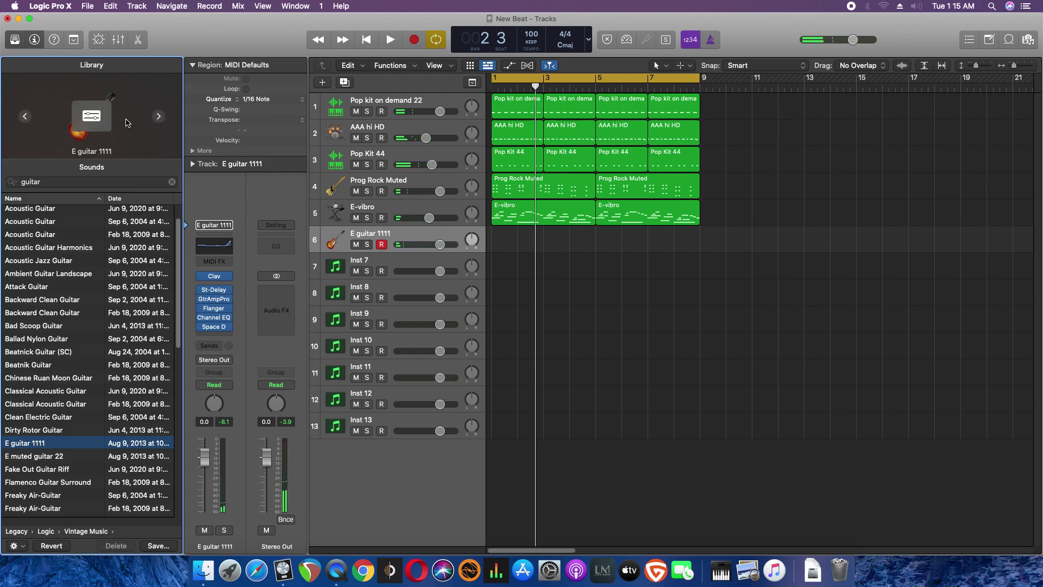
click(414, 40)
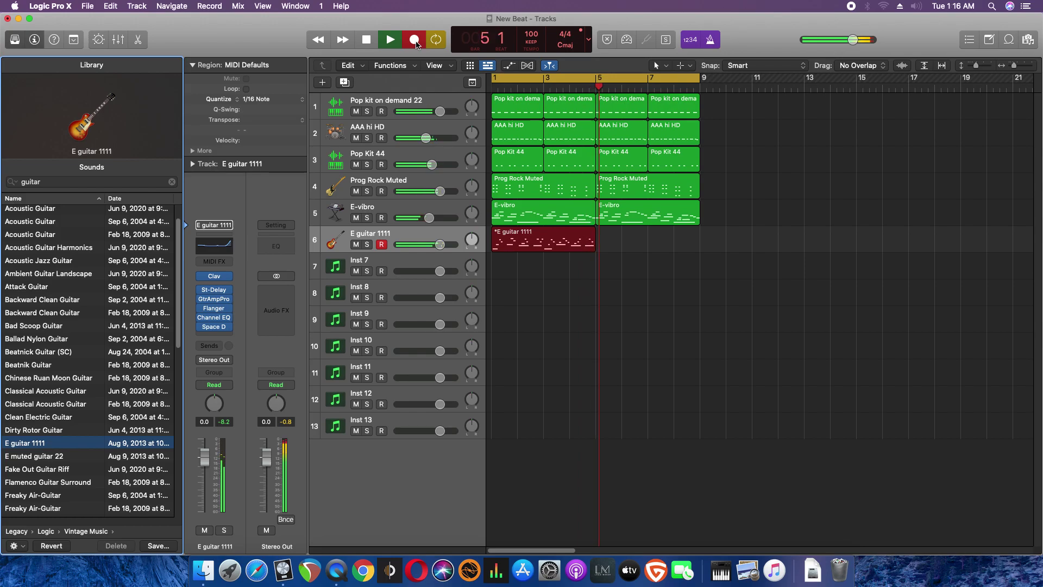
key(space)
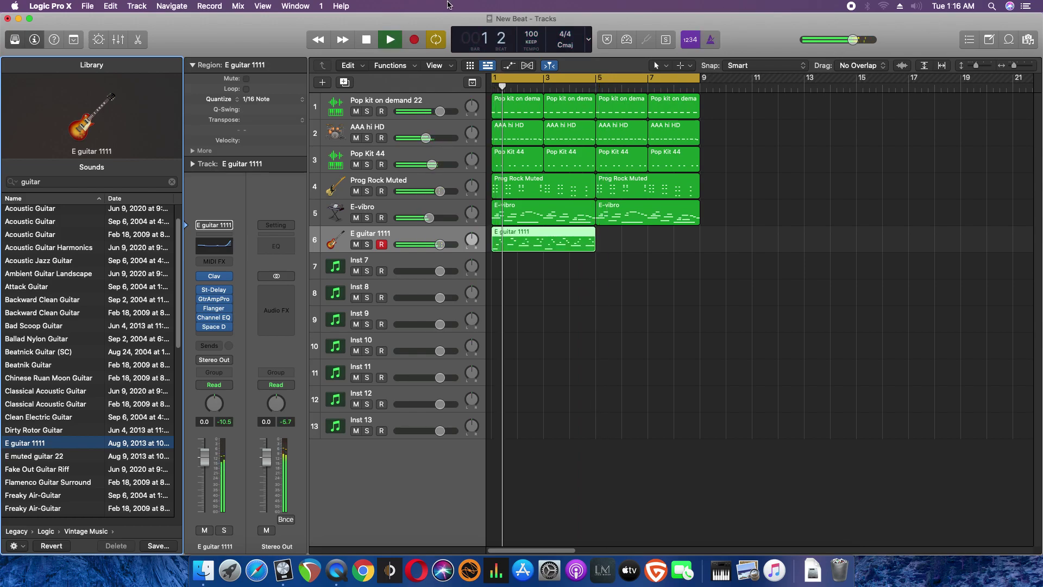
key(super+r)
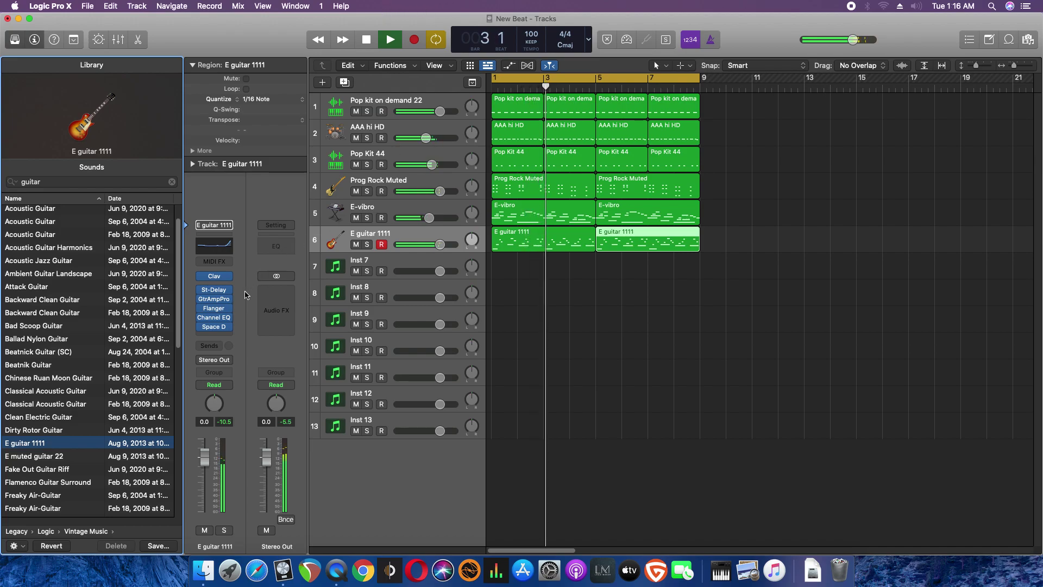
Enable a 48 dB/Oct low cut just above 100 Hz in the E guitar 1111 Channel EQ and lower the track's volume
click(224, 321)
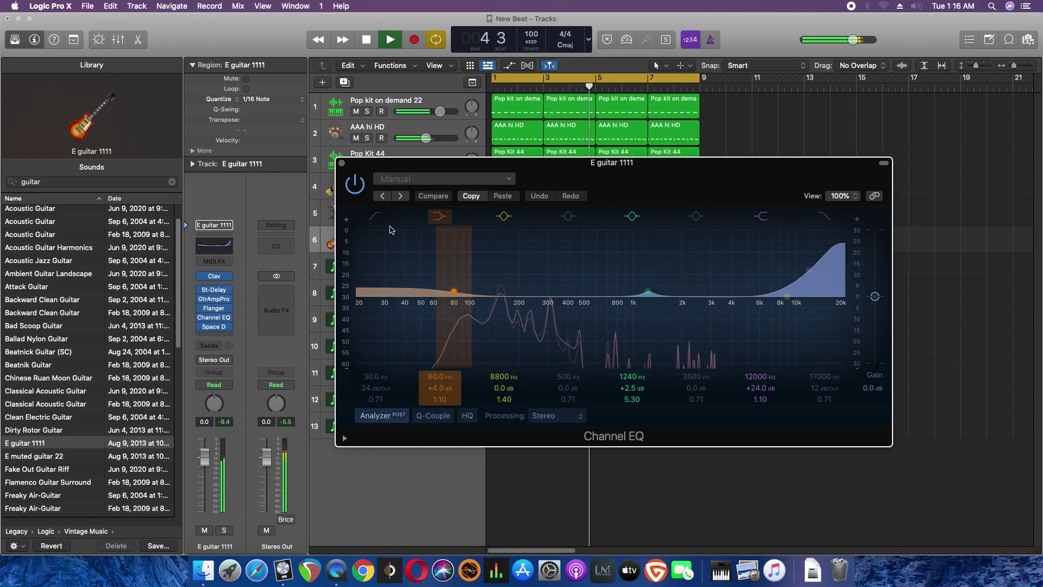
click(375, 216)
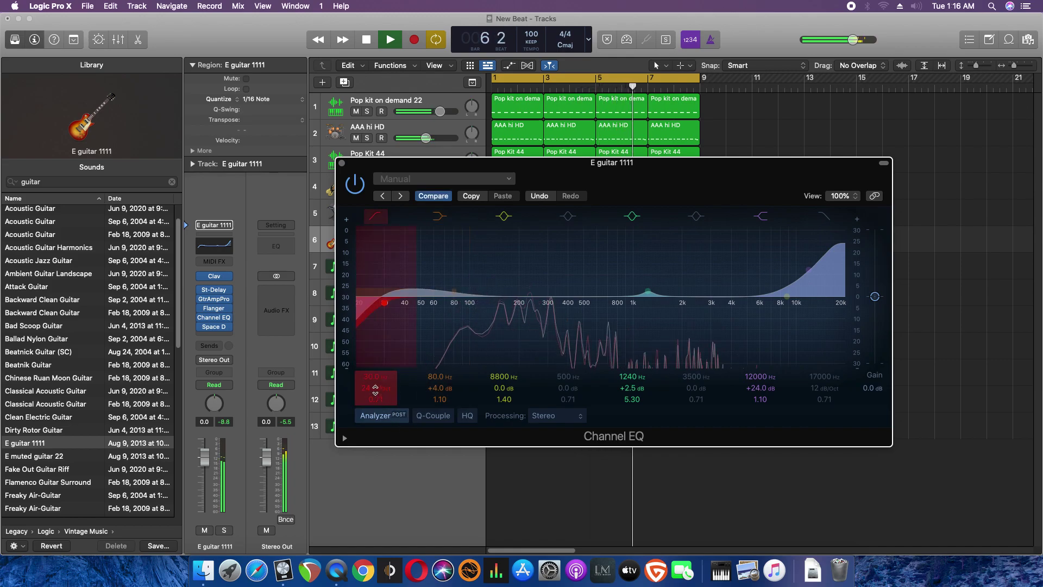
drag(374, 379, 374, 342)
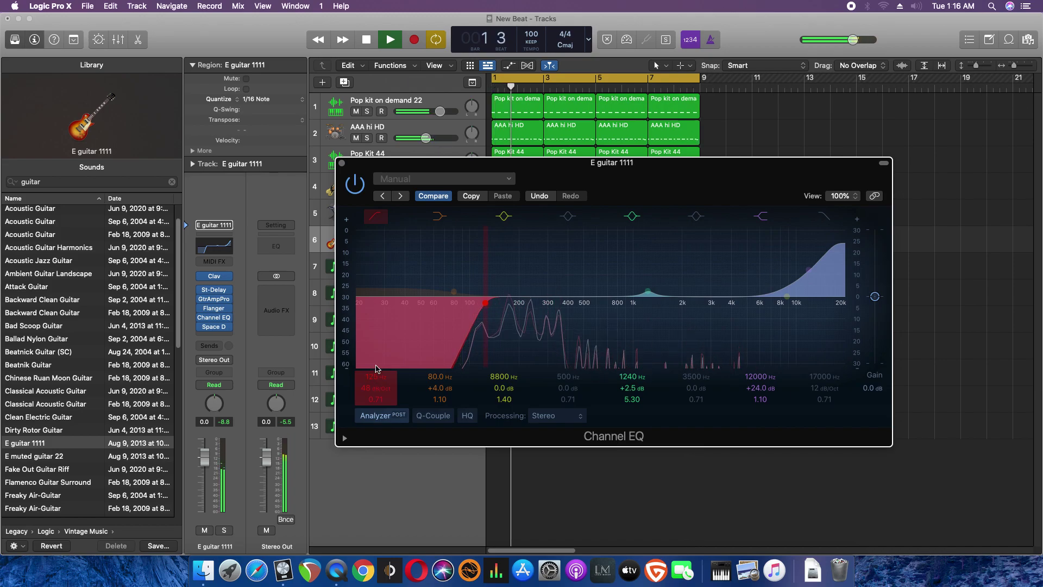
click(342, 164)
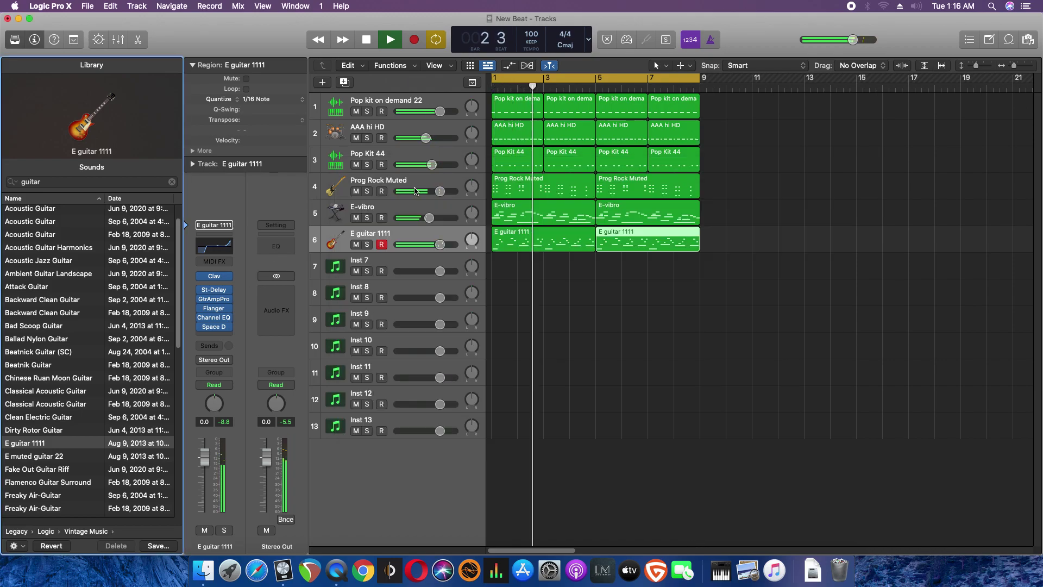
drag(442, 245, 432, 245)
Search the sound library for "solo" for the Inst 7 track and clear the search text
click(419, 261)
click(50, 183)
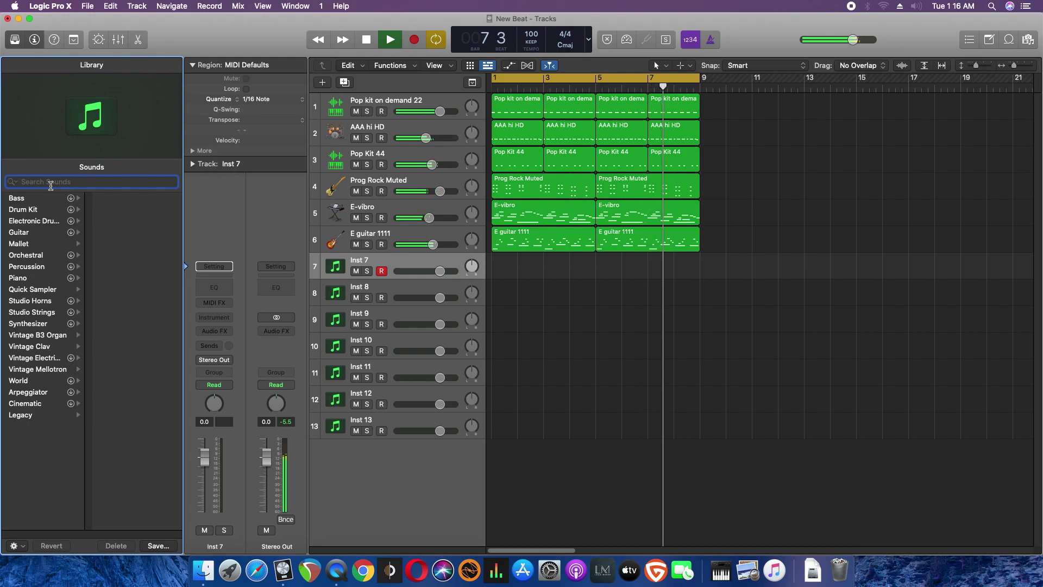
text(solo)
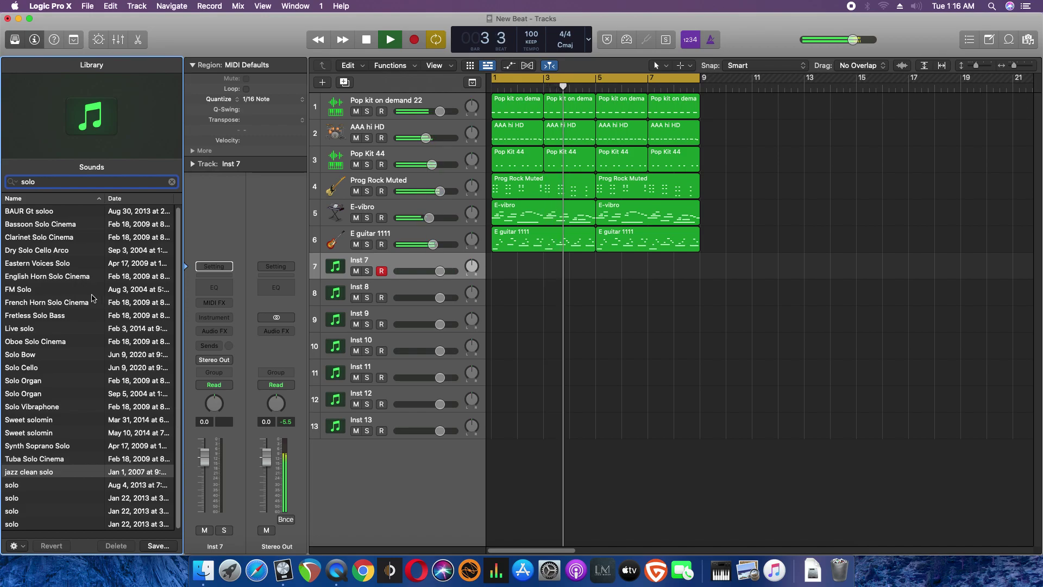
key(BackSpace)
key(BackSpace)
key(BackSpace)
key(BackSpace)
Search the sound library for "guita", try Acoustic Jazz Guitar and load E muted guitar 22 on the Inst 7 track
text(guita)
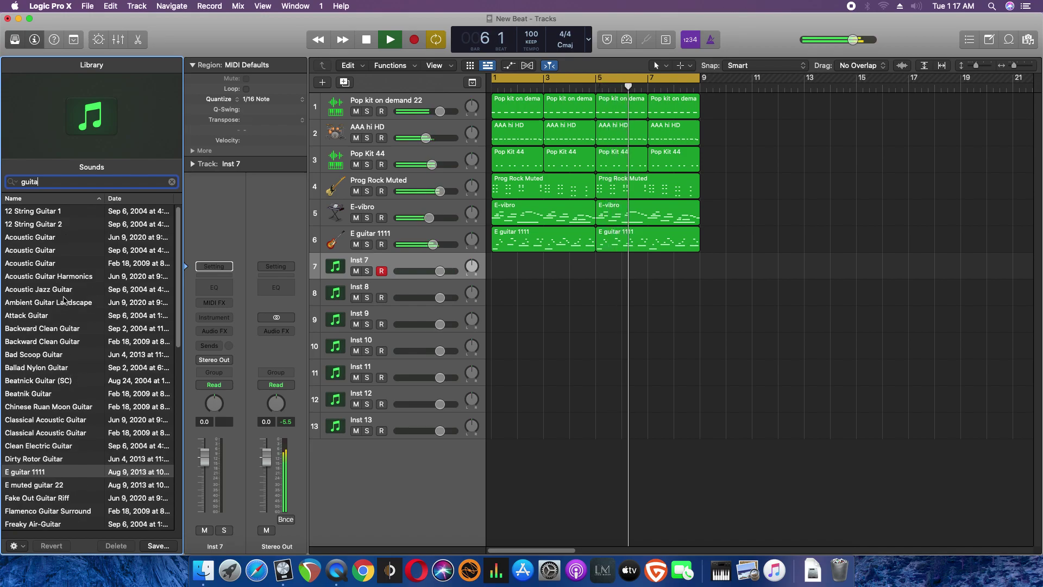
click(63, 293)
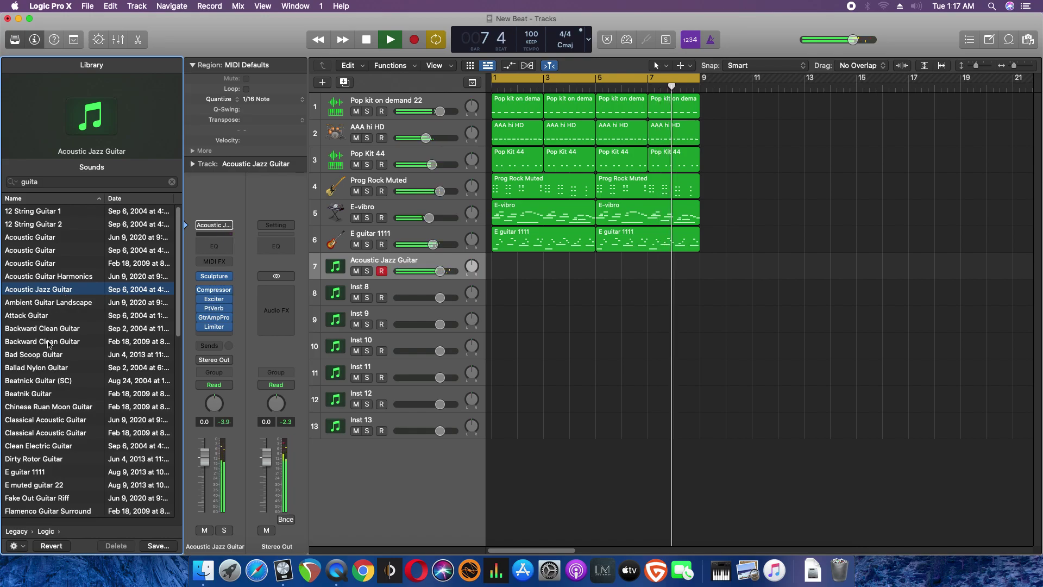
scroll(59, 403, down, 1)
scroll(60, 402, down, 3)
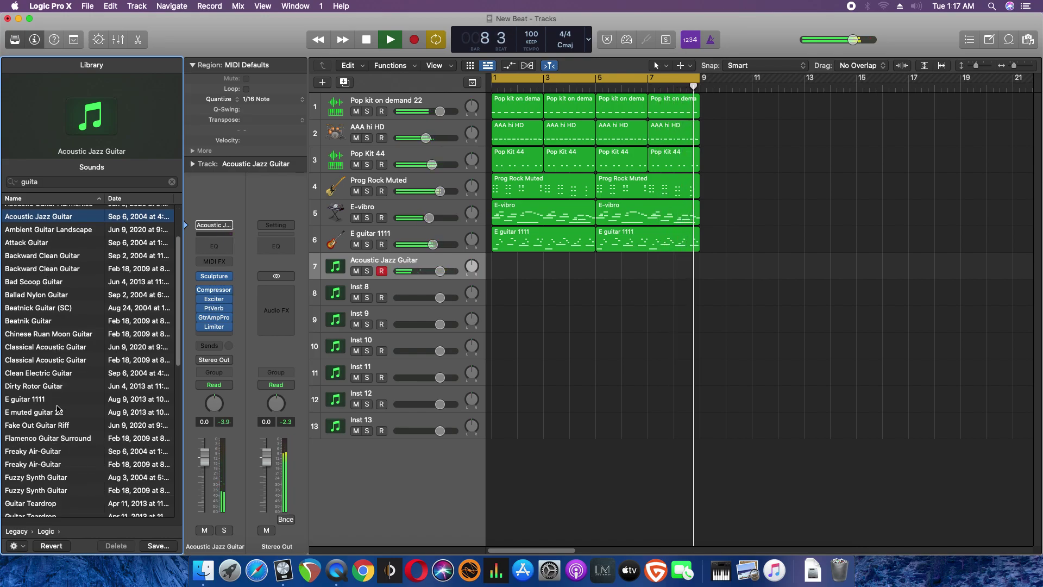
click(57, 413)
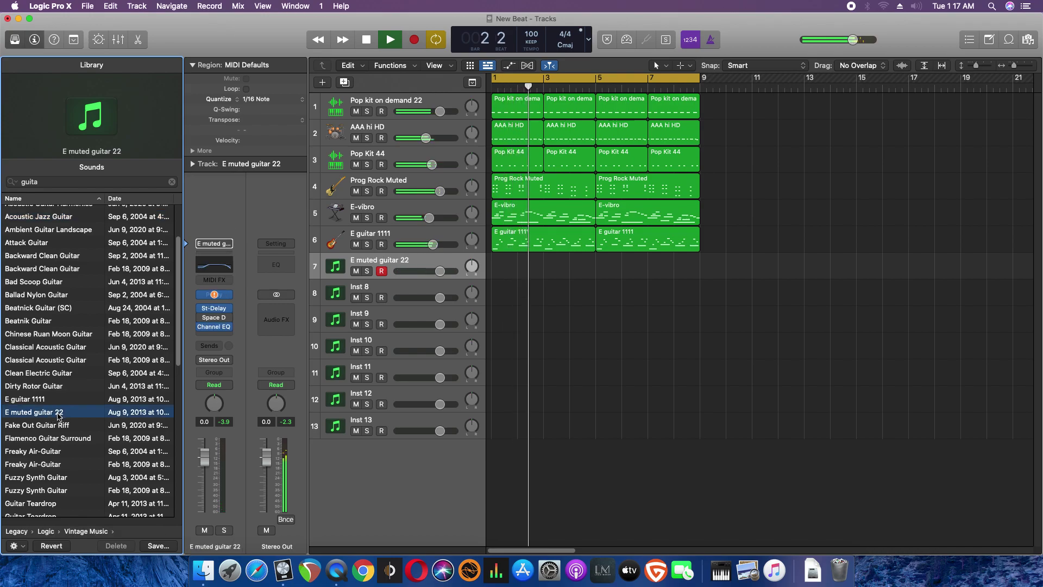
Browse the remaining guitar sounds and try eli guitar and ZIZA Guitar on track 7
scroll(46, 467, down, 4)
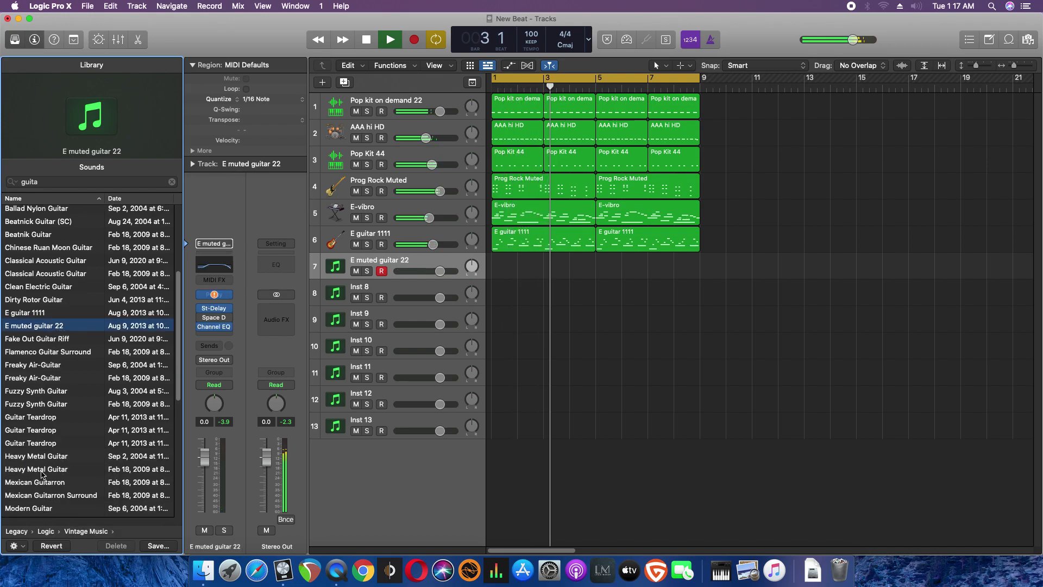
scroll(44, 472, down, 3)
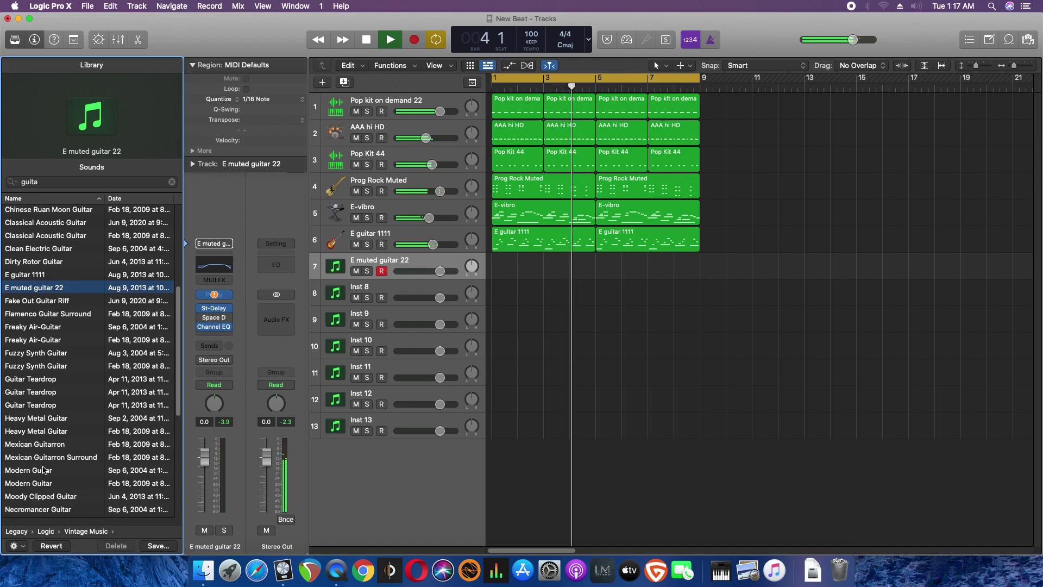
scroll(45, 472, down, 4)
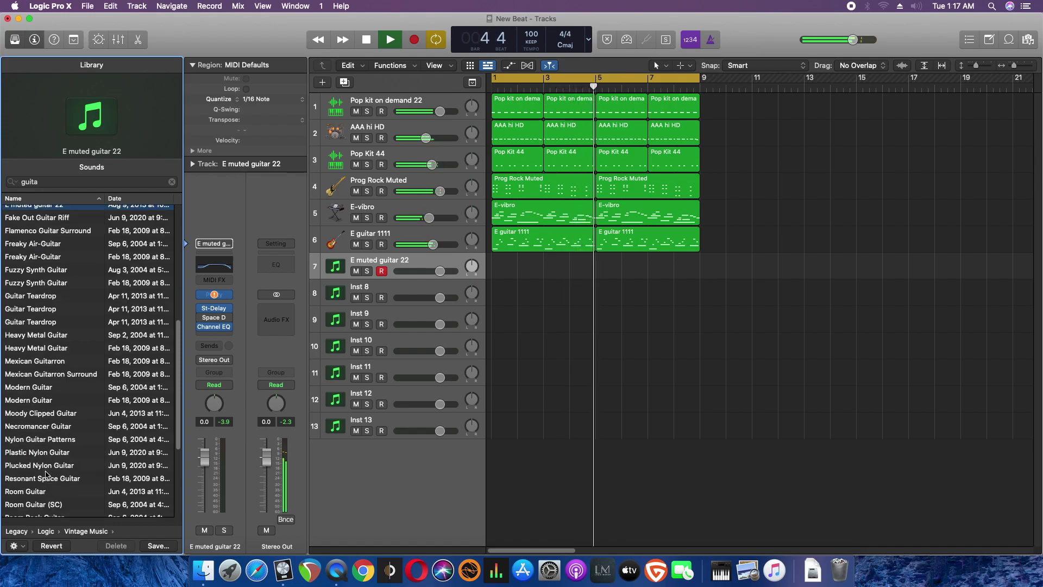
scroll(46, 474, down, 1)
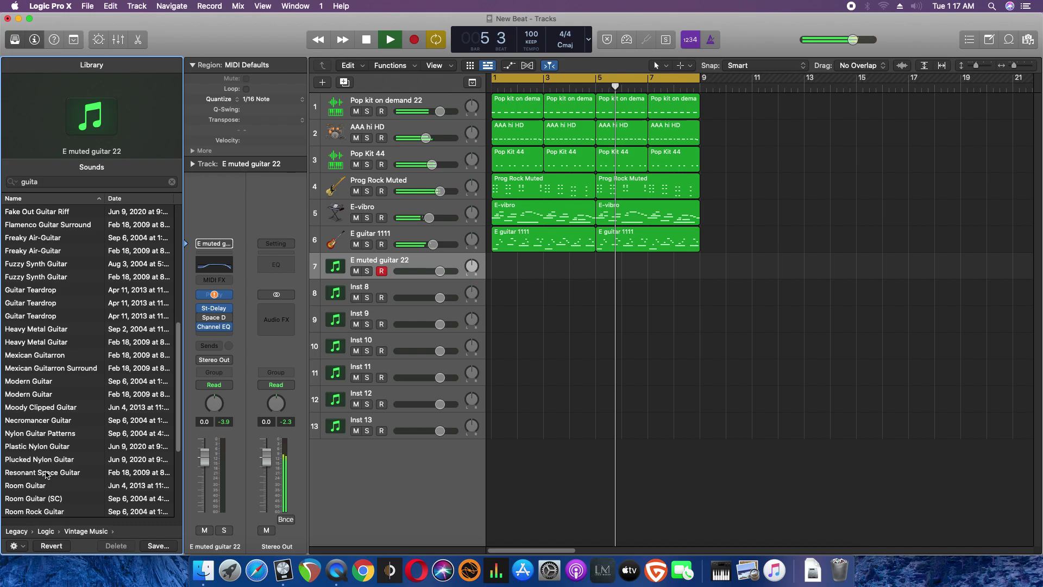
scroll(47, 476, down, 5)
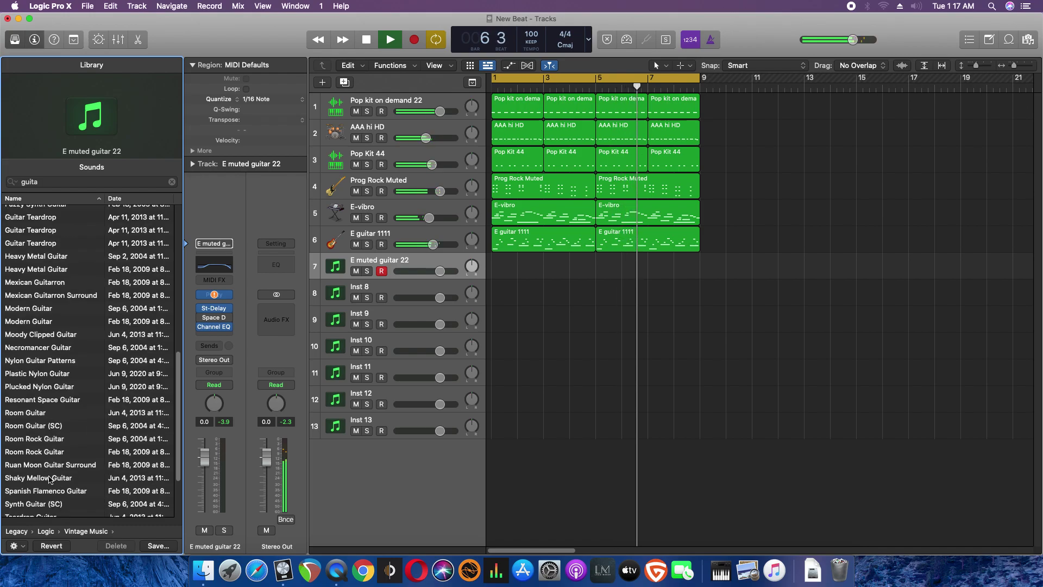
scroll(49, 478, down, 3)
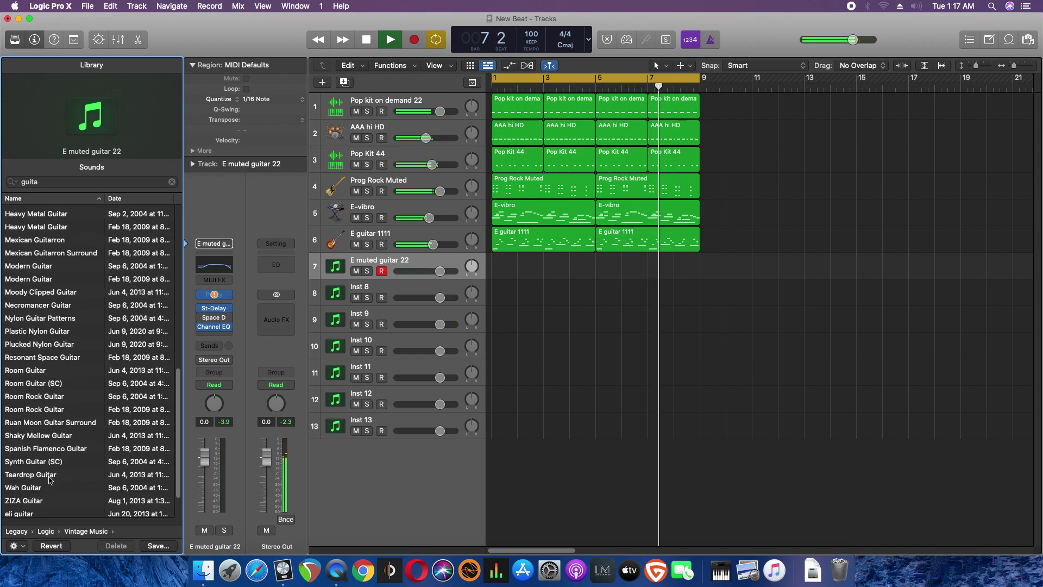
scroll(49, 478, down, 2)
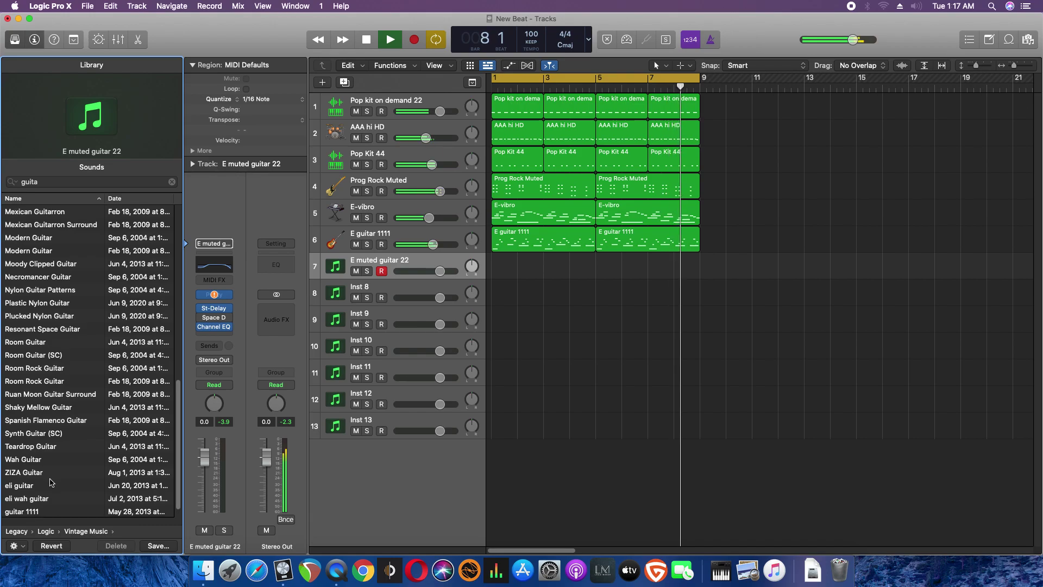
scroll(51, 481, down, 1)
click(39, 482)
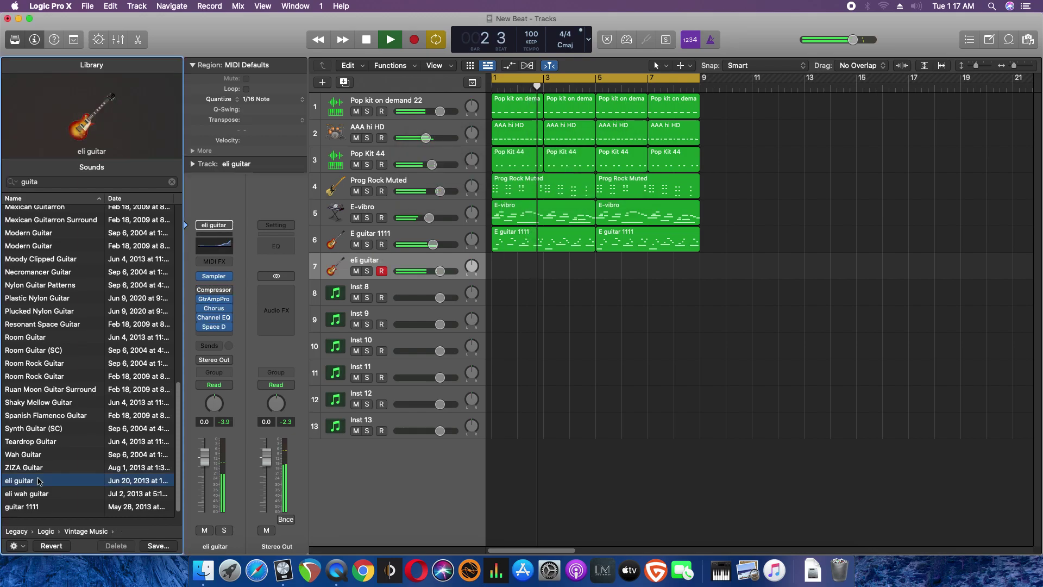
click(35, 471)
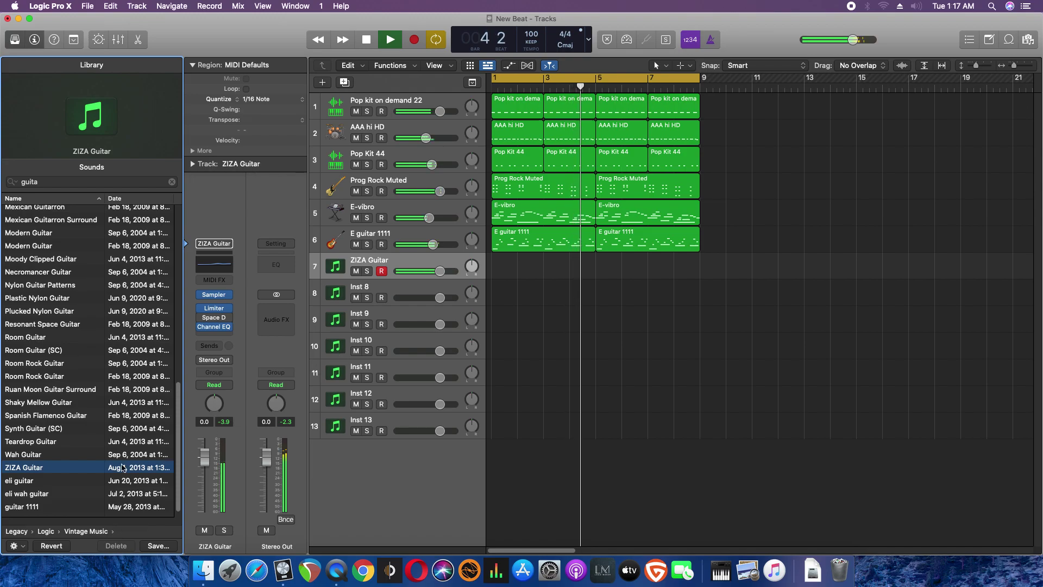
scroll(64, 476, down, 1)
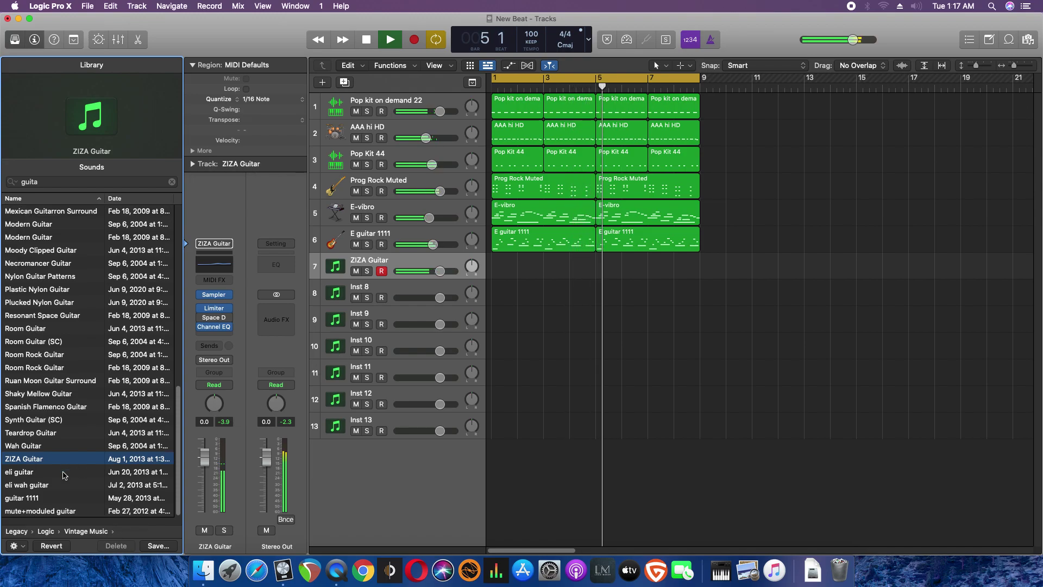
scroll(64, 475, up, 15)
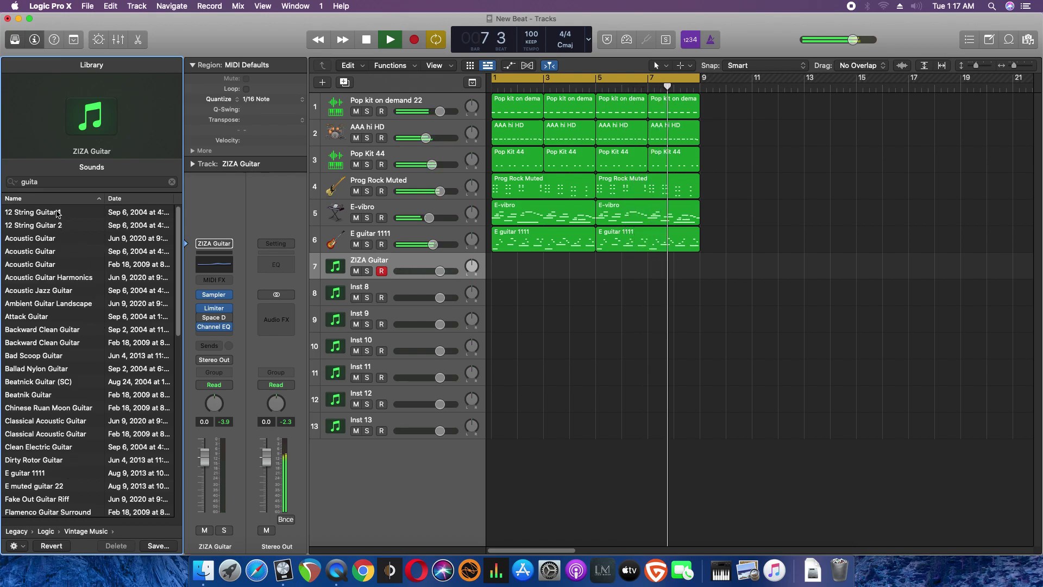
Search the sound library for "padd", load paddy guiter on track 7 and lower its volume to -10.8 dB
click(51, 182)
key(BackSpace)
key(BackSpace)
key(BackSpace)
key(BackSpace)
key(BackSpace)
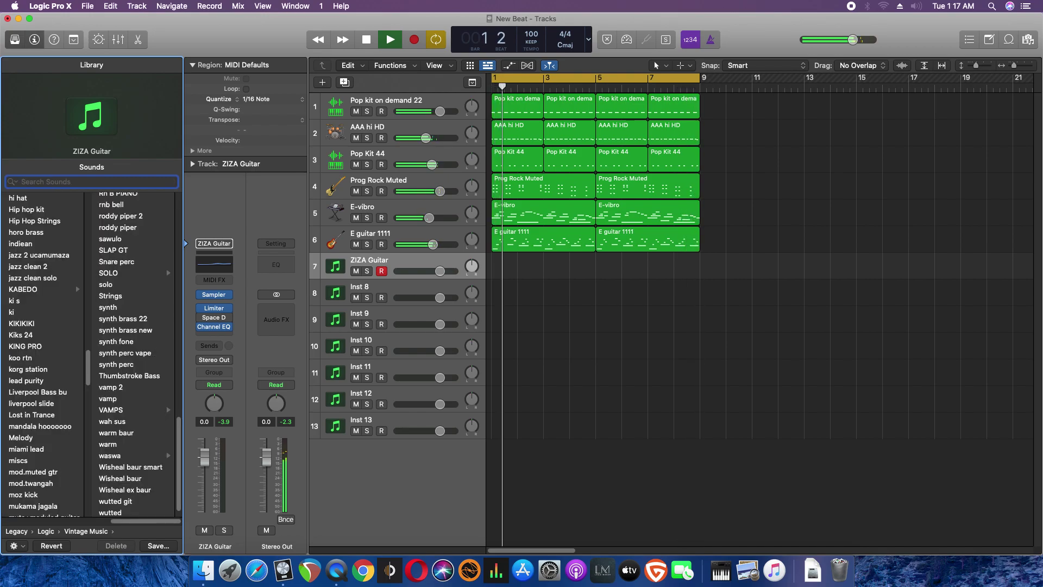
text(padd)
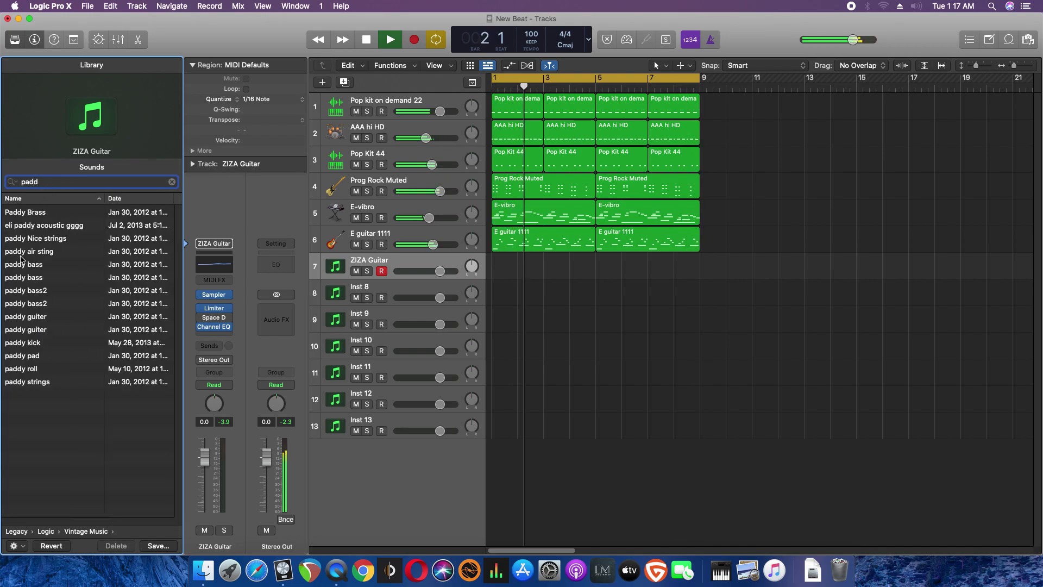
click(44, 319)
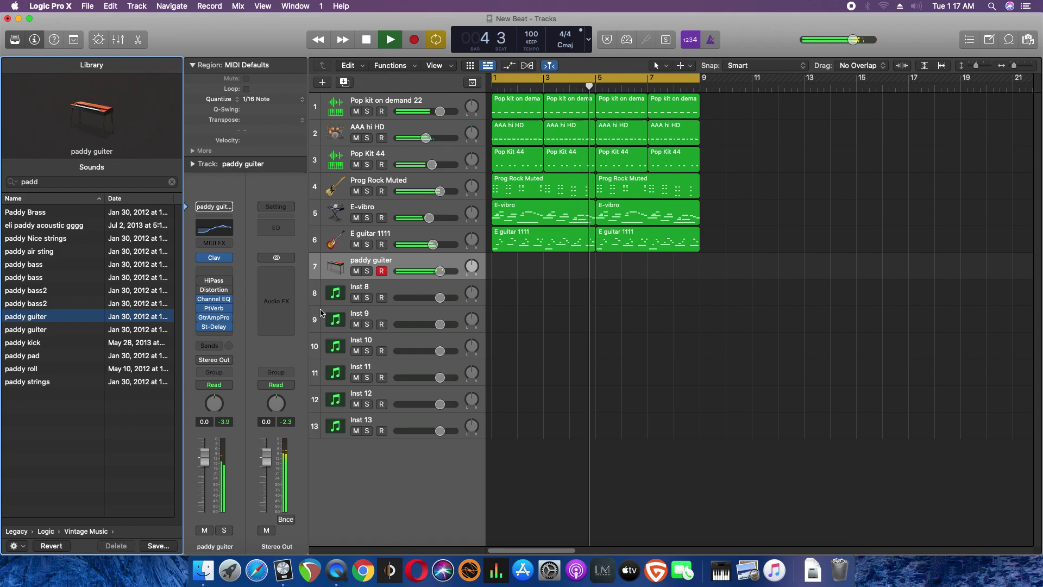
drag(426, 277, 409, 275)
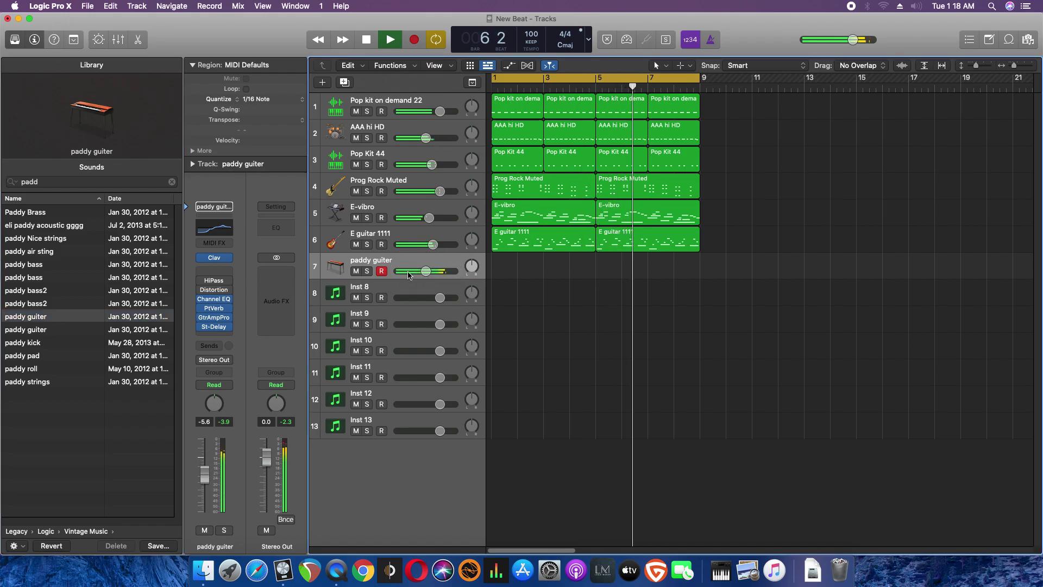
drag(426, 272, 413, 276)
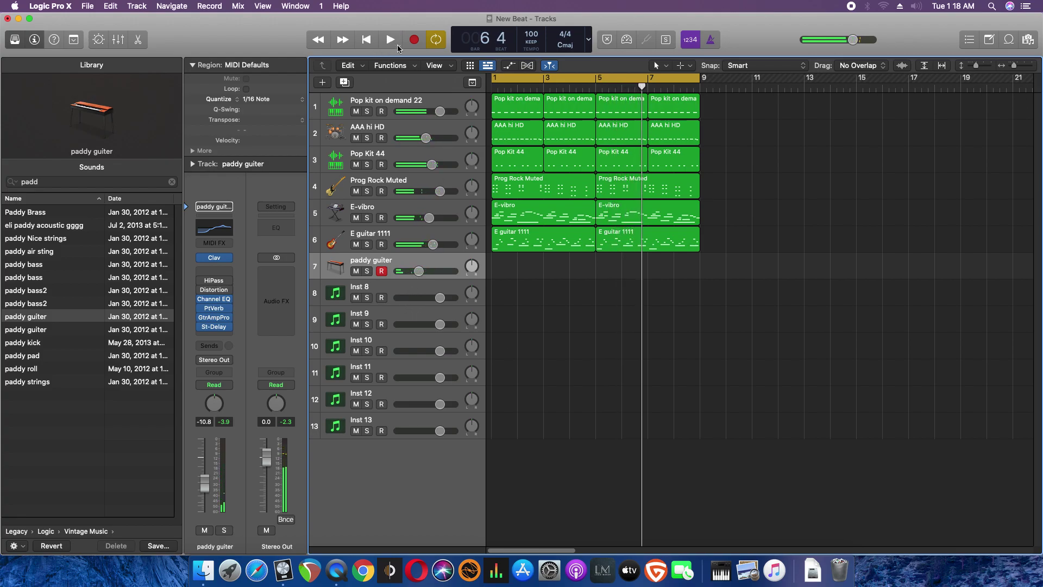
Record a four-bar part on the paddy guiter track and repeat its region once up to bar 9
click(413, 40)
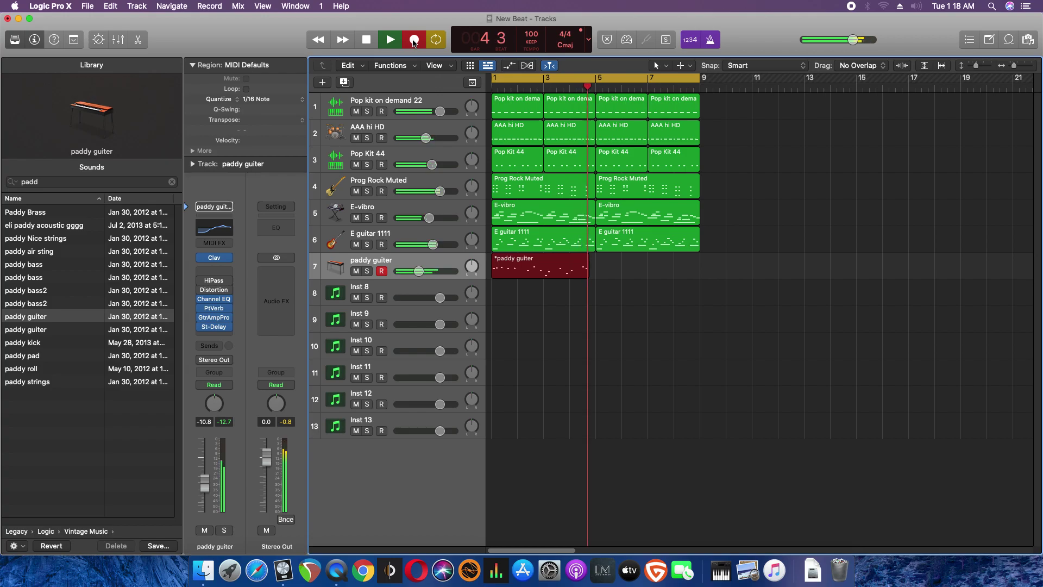
click(413, 43)
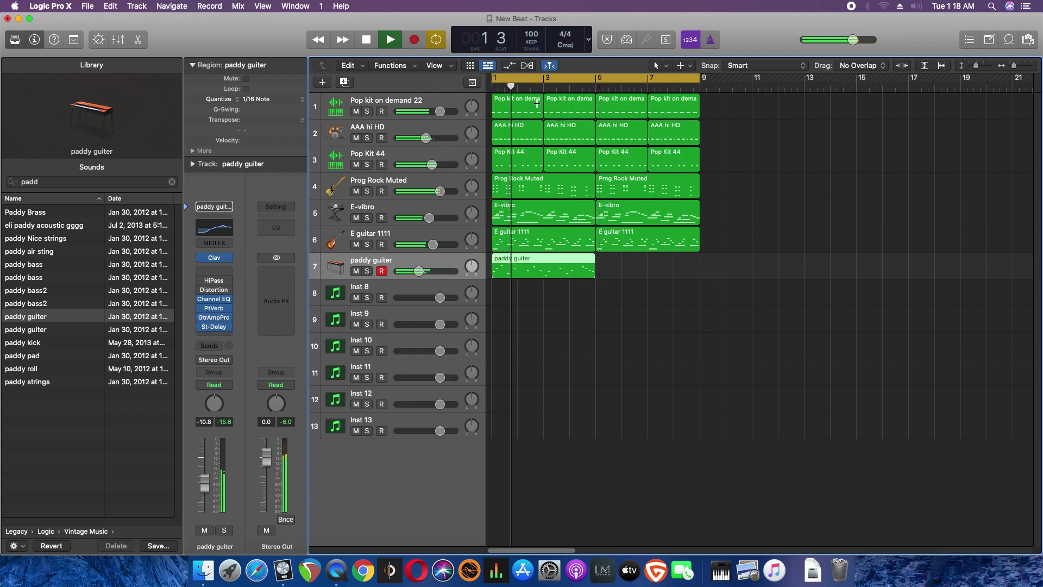
key(super+r)
Lower the paddy guiter track's volume to -16.6 dB and slightly reduce the E guitar 1111 track's volume
drag(412, 270, 405, 271)
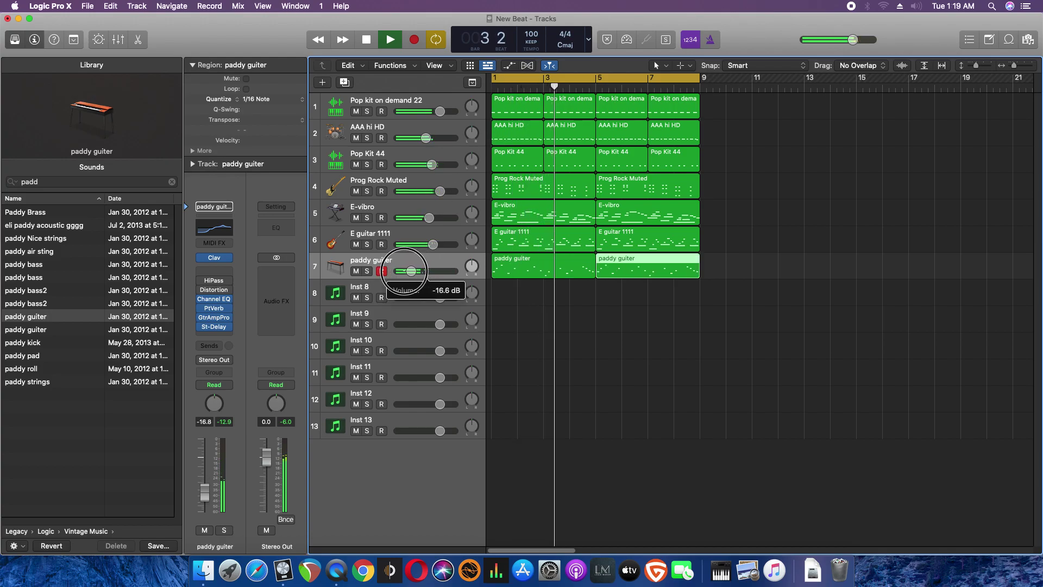
drag(432, 245, 427, 244)
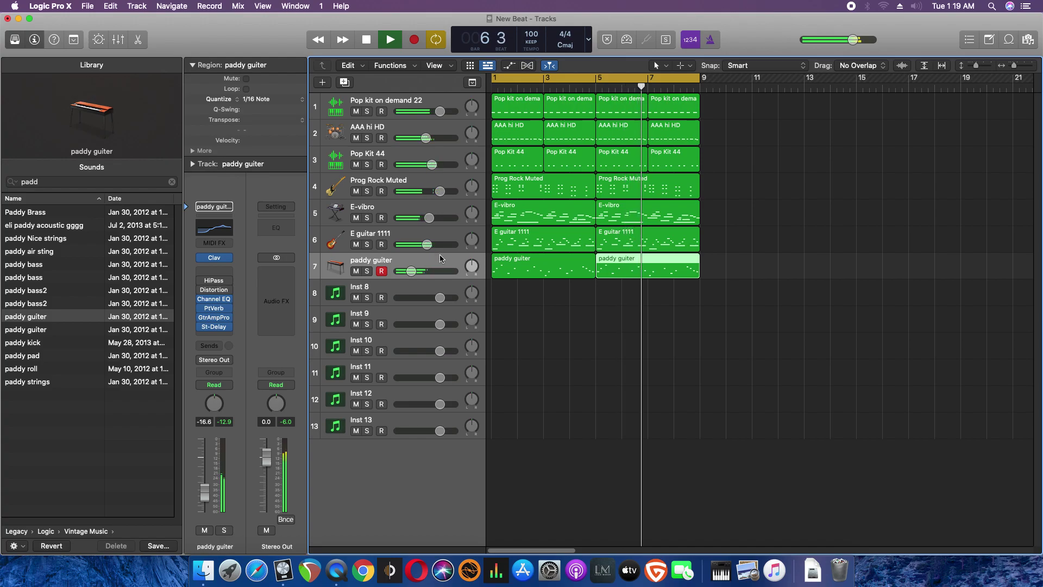
Search the sound library for "bass" for the Inst 8 track and browse the results as far as the E Bass sounds
click(379, 282)
click(57, 183)
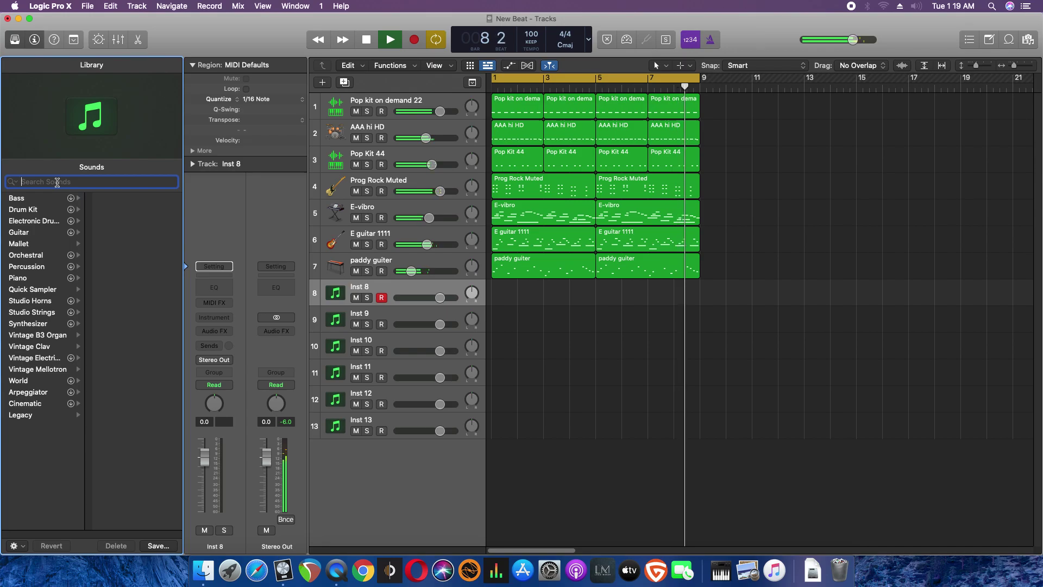
text(bass)
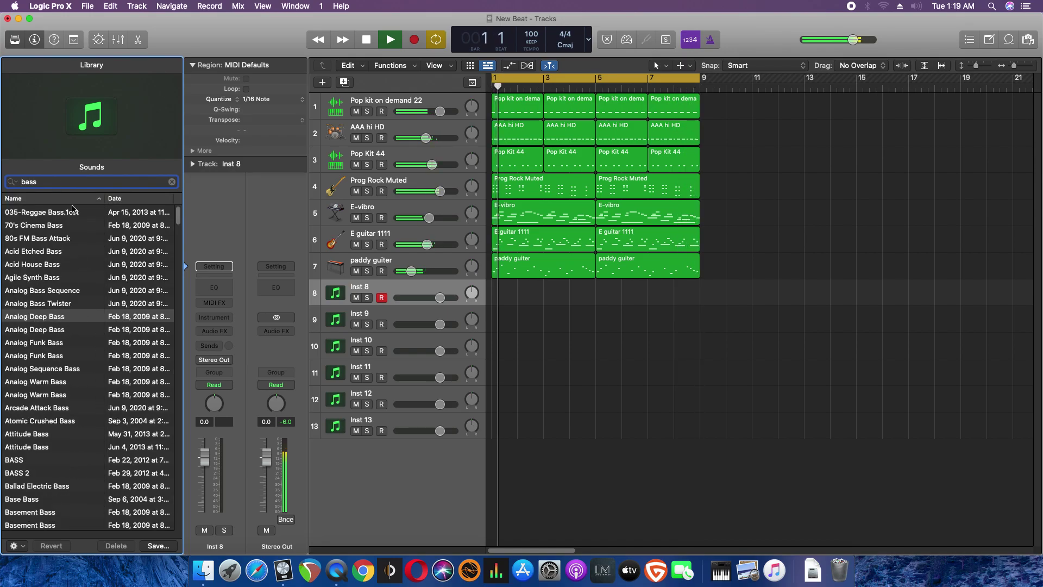
scroll(57, 464, down, 2)
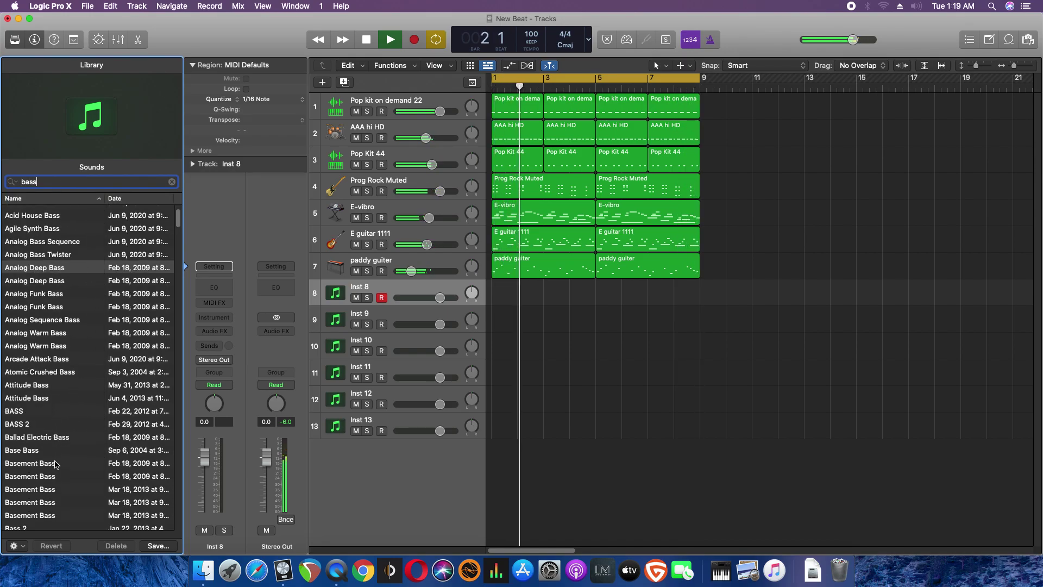
scroll(56, 464, down, 3)
scroll(56, 464, down, 10)
scroll(56, 464, down, 10)
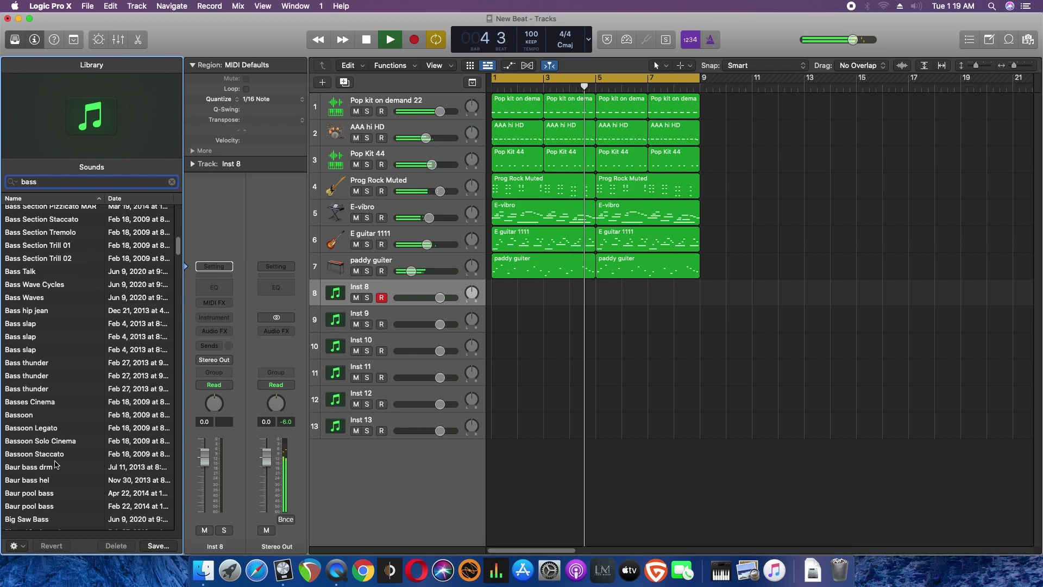
scroll(56, 464, down, 5)
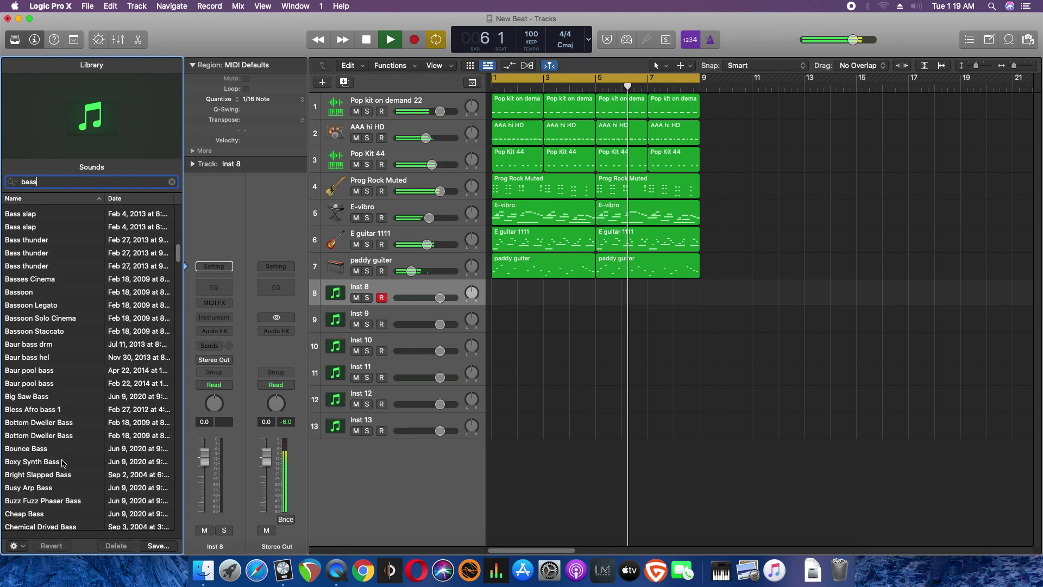
scroll(63, 463, down, 2)
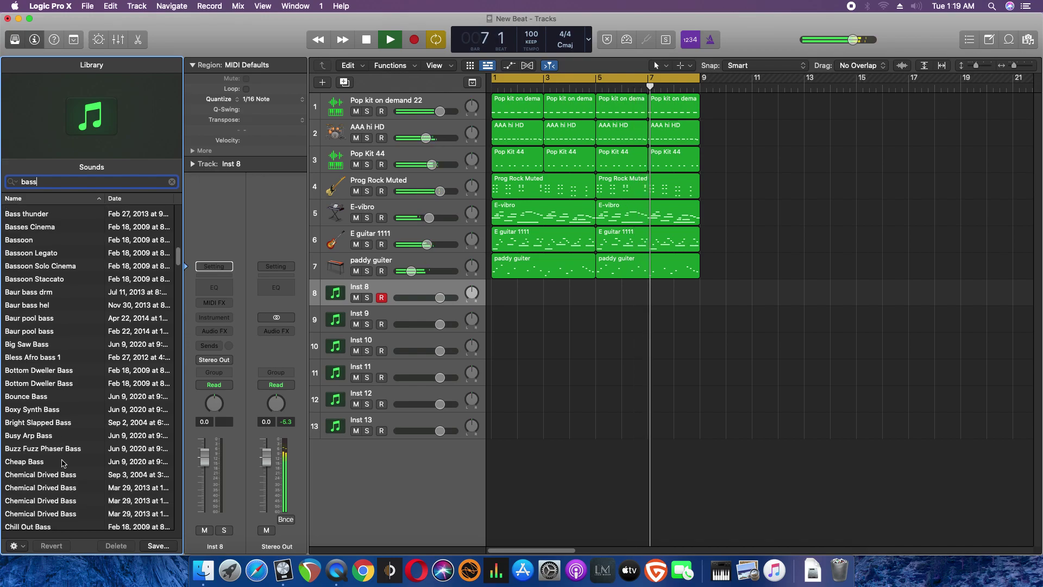
scroll(63, 462, down, 2)
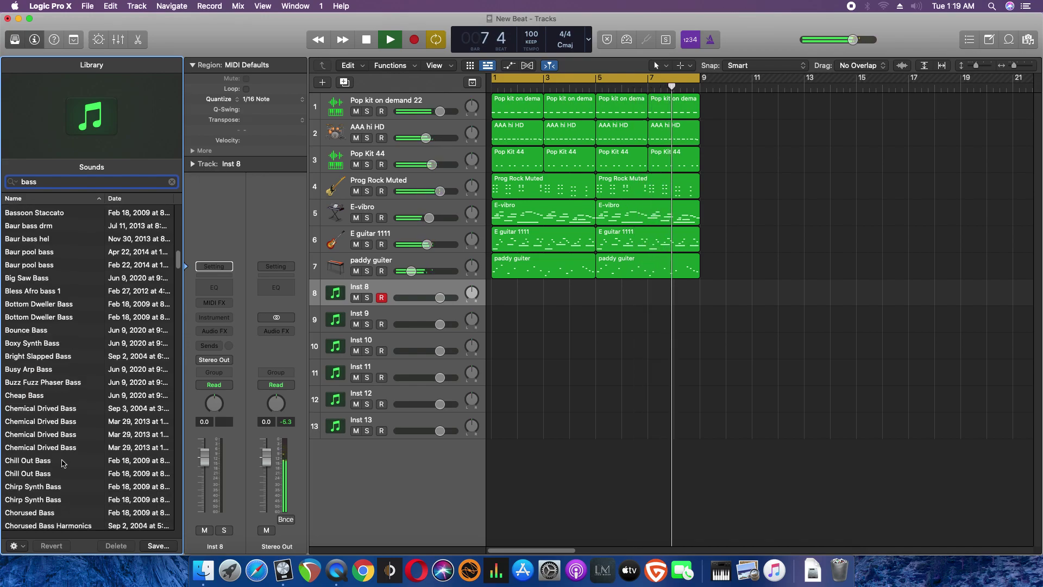
scroll(64, 462, down, 6)
scroll(63, 463, down, 6)
scroll(63, 462, down, 11)
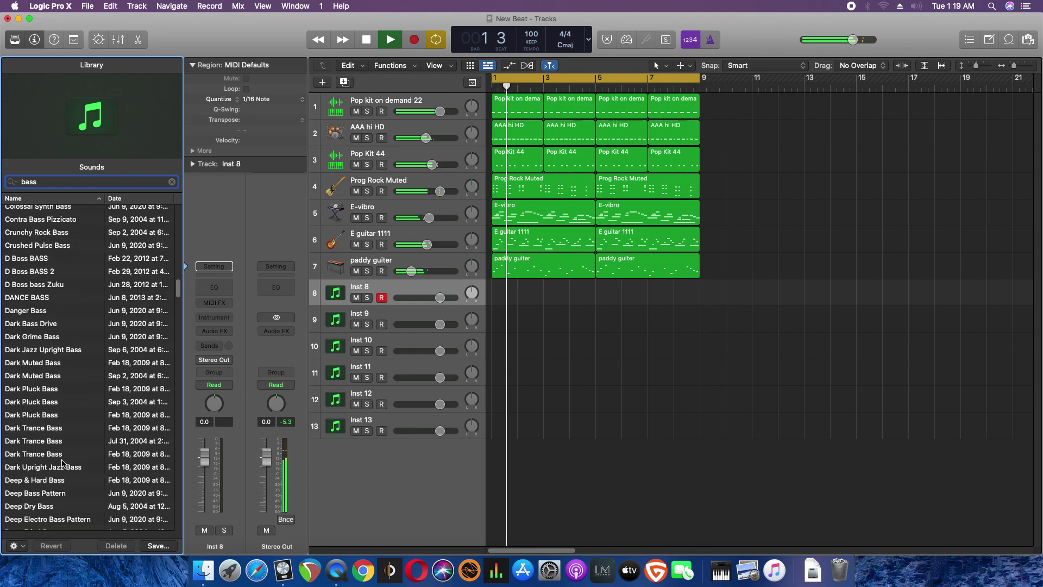
scroll(64, 462, down, 6)
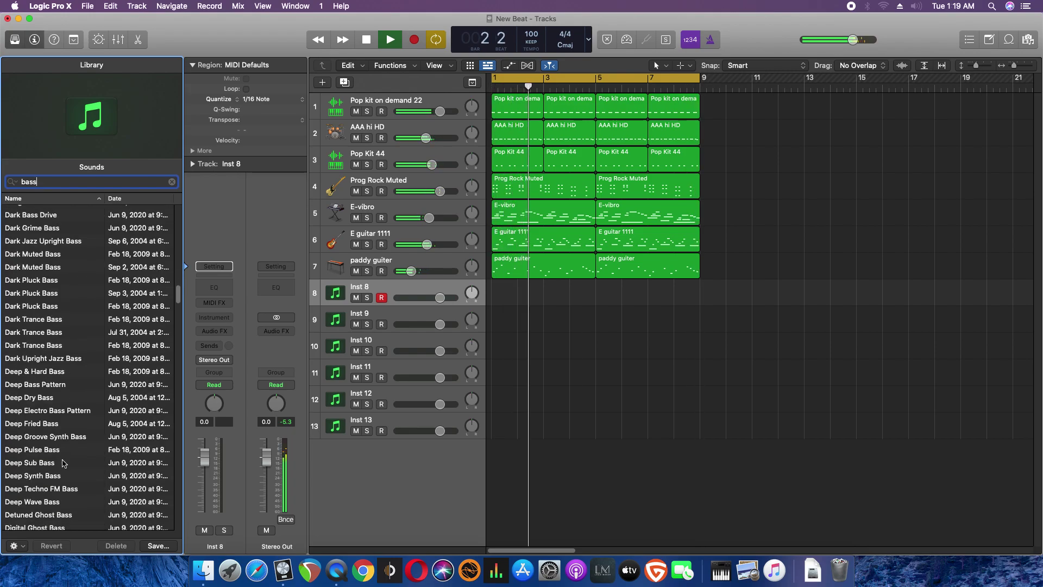
scroll(63, 462, down, 4)
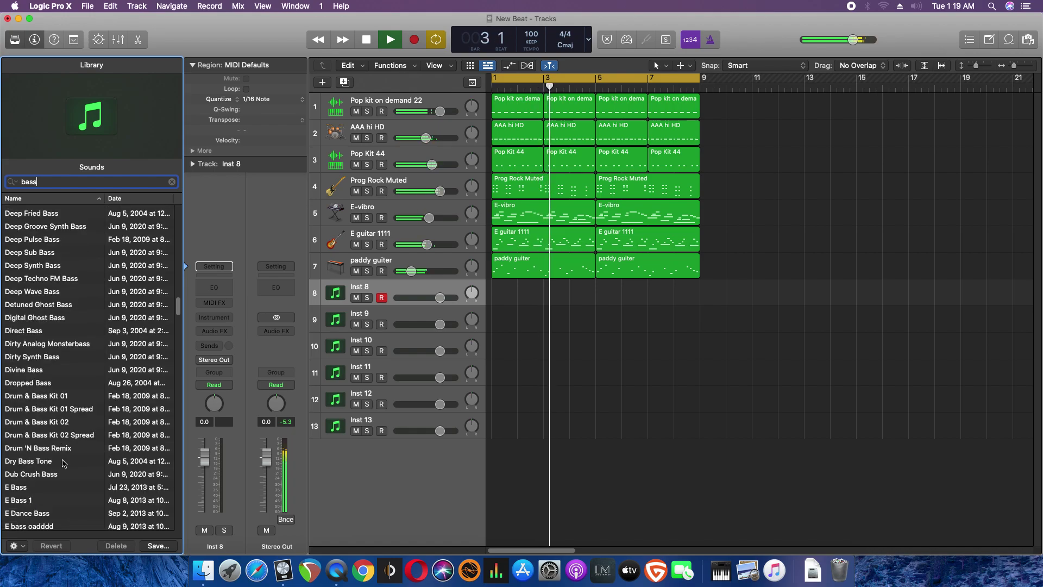
Audition the E Bass, E Bass 1, E Dance Bass, E bass oadddd and E sinebass sounds on track 8
click(24, 459)
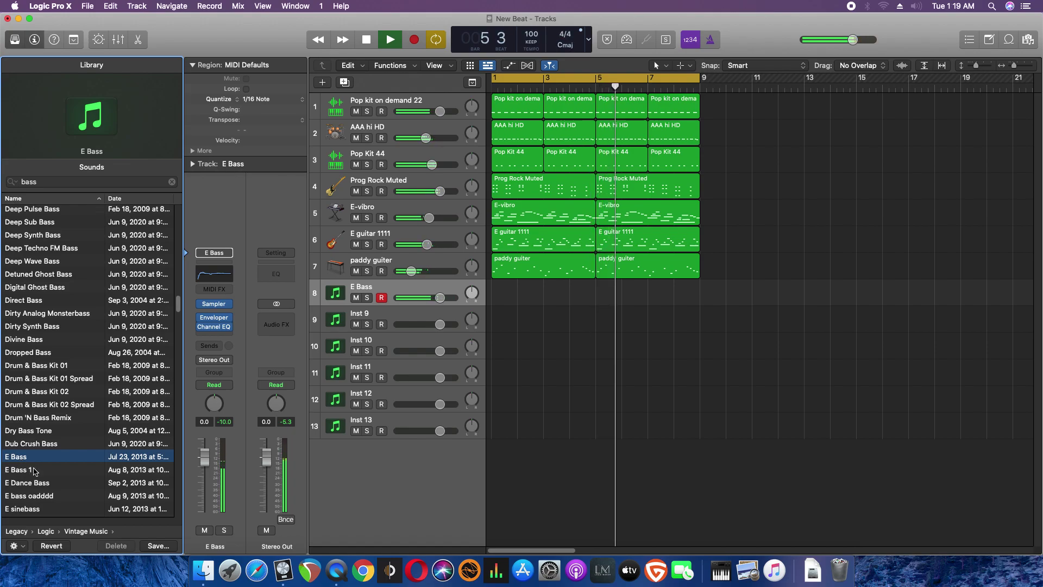
click(30, 473)
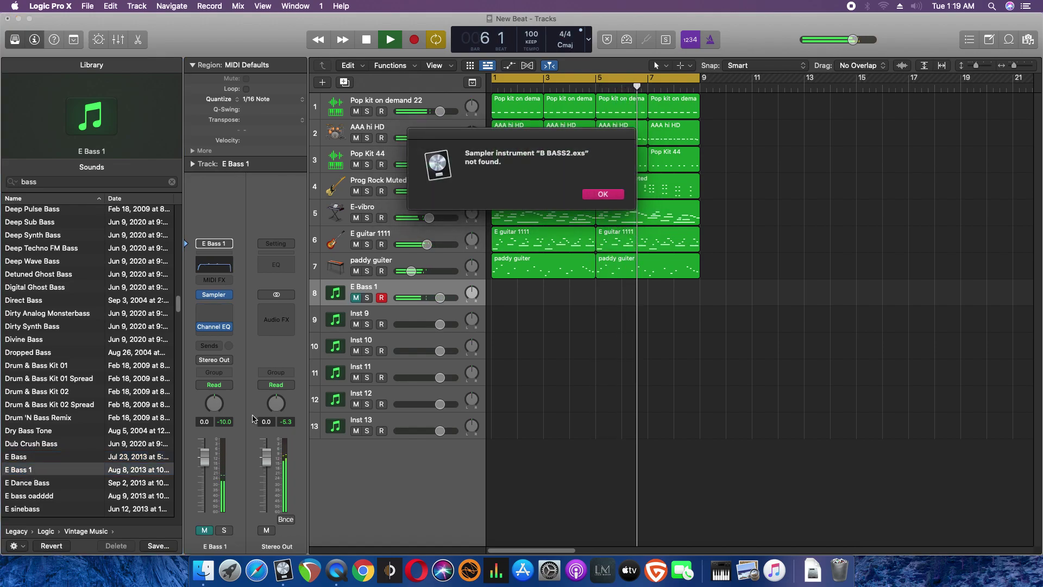
click(601, 194)
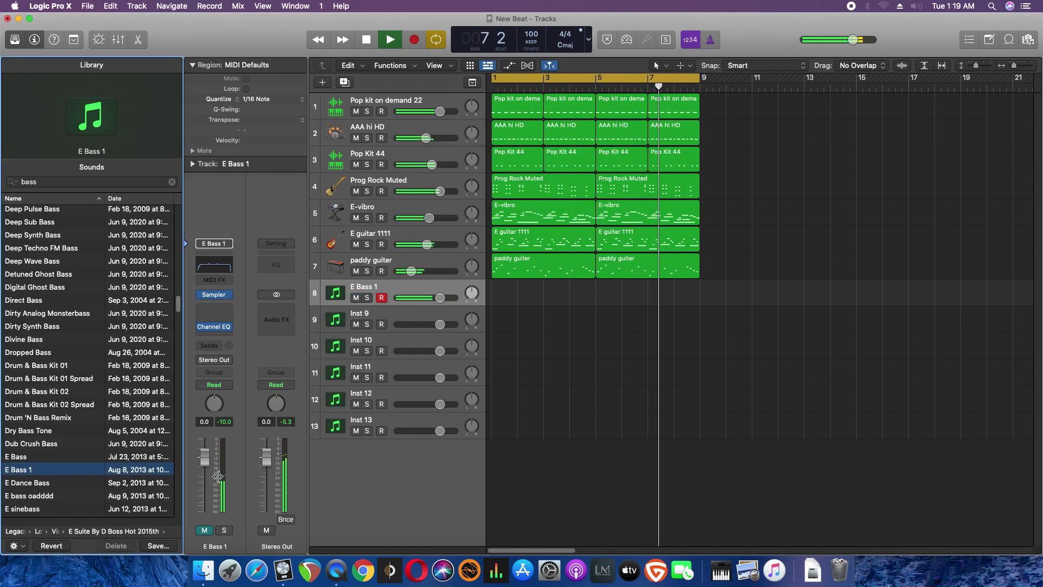
click(44, 485)
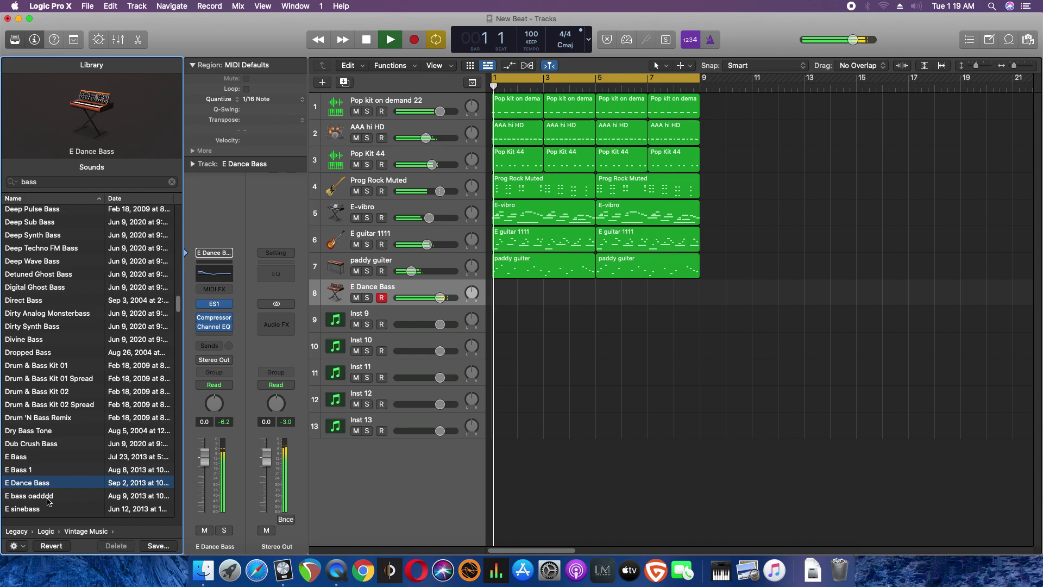
click(49, 500)
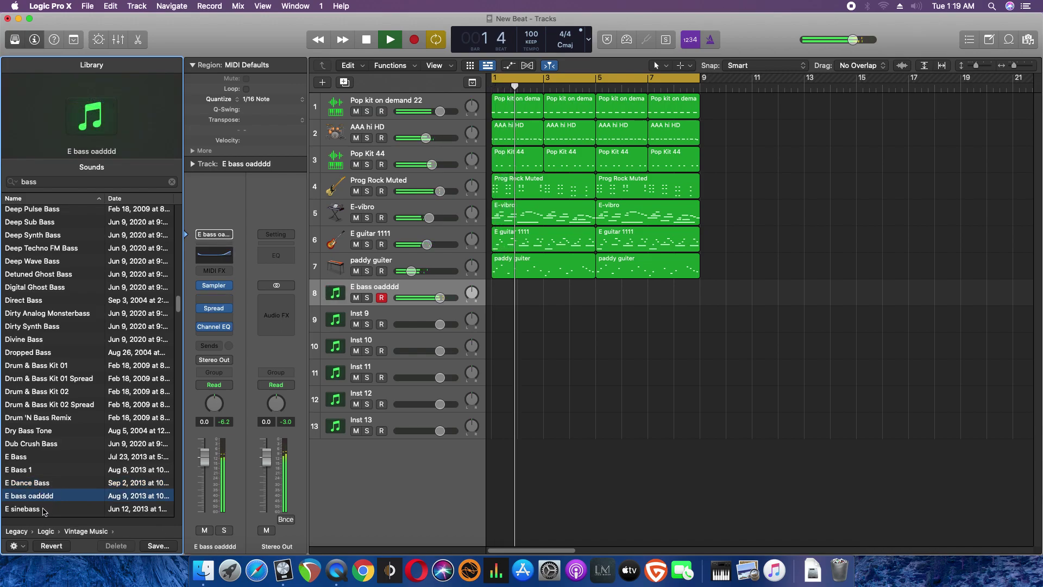
click(45, 509)
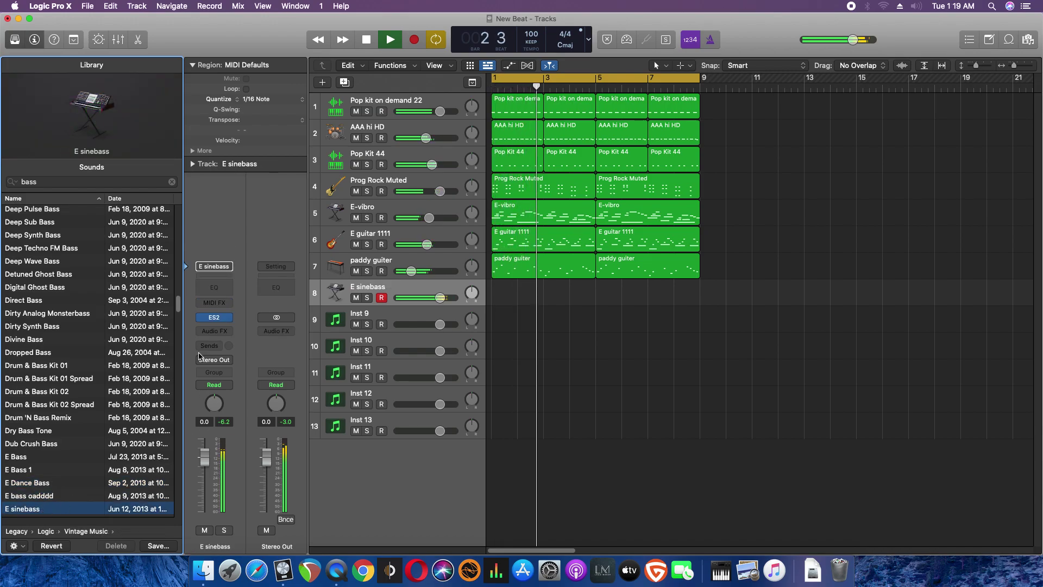
Load the E-Thumbstroke Bass.cstguitor sound on track 8 and lower its volume to -4.3 dB
drag(179, 312, 179, 319)
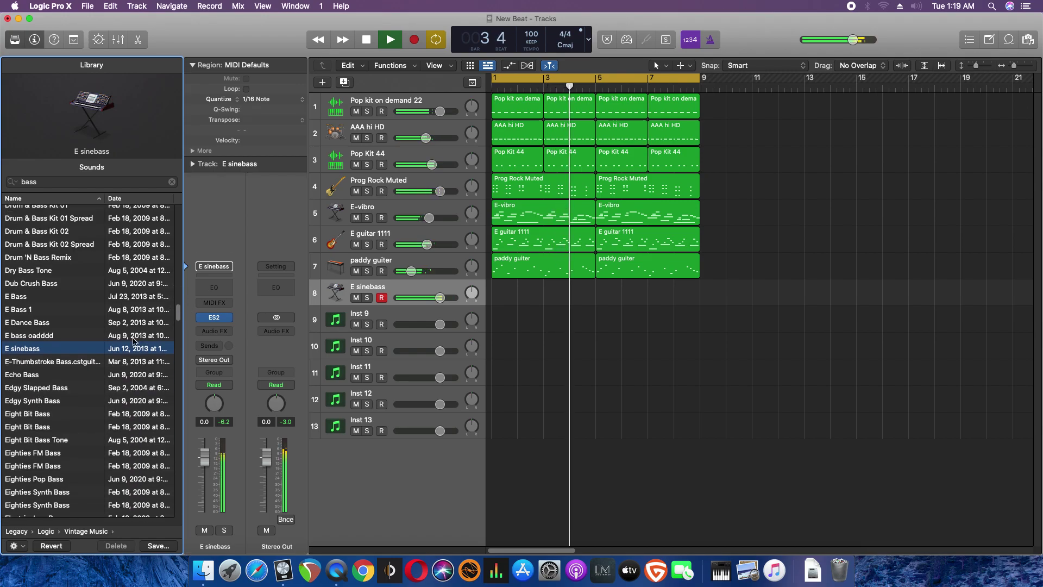
click(84, 364)
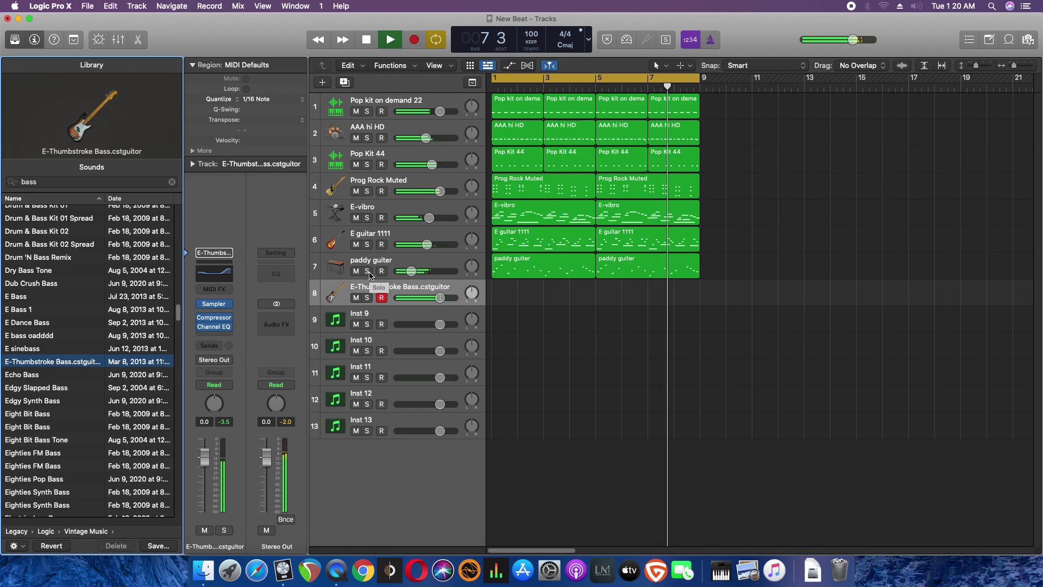
drag(441, 298, 419, 302)
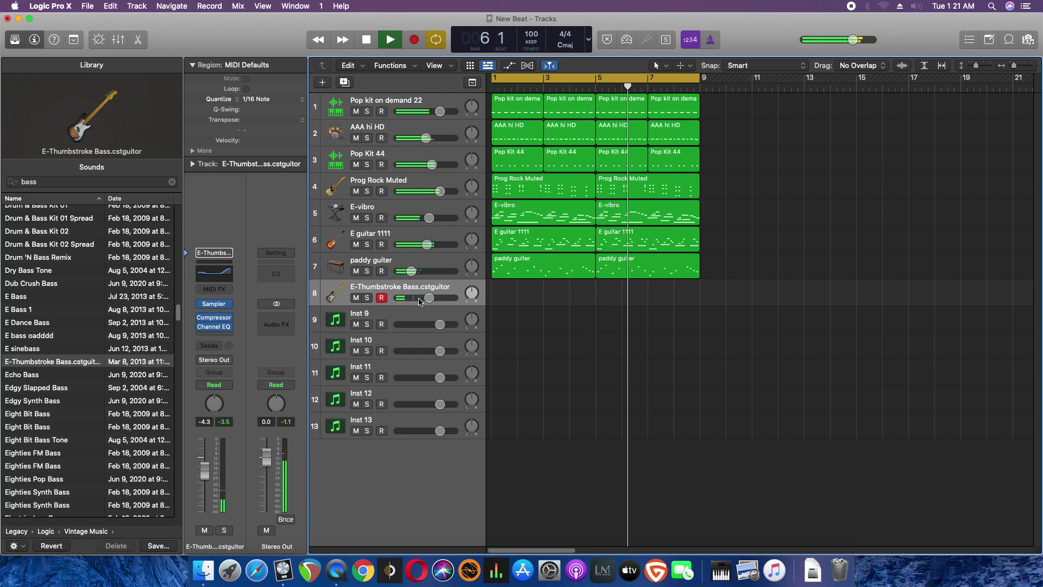
Record a four-bar part on the E-Thumbstroke Bass track and repeat its region once up to bar 9
key(space)
click(415, 38)
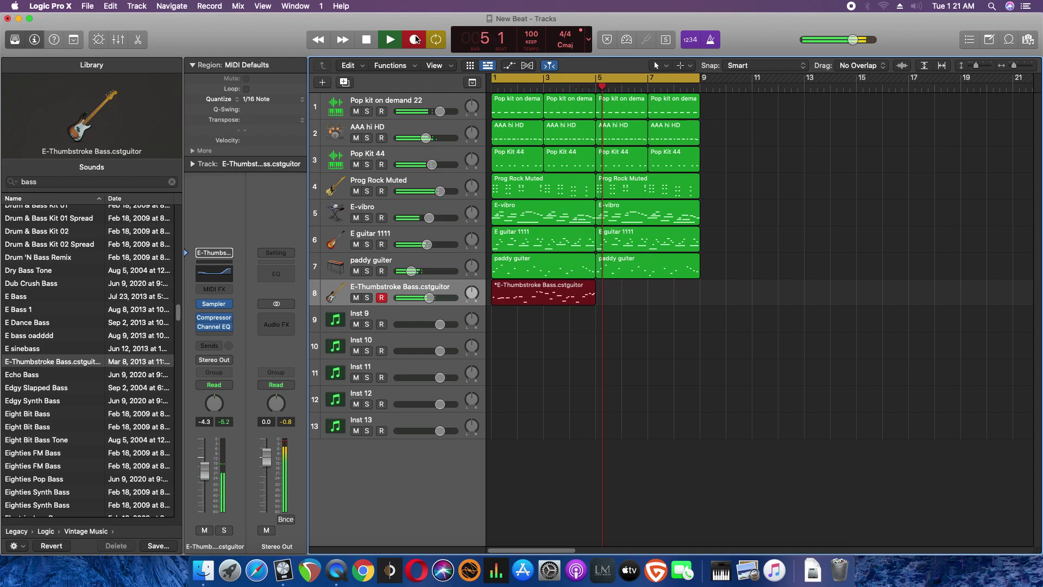
click(415, 40)
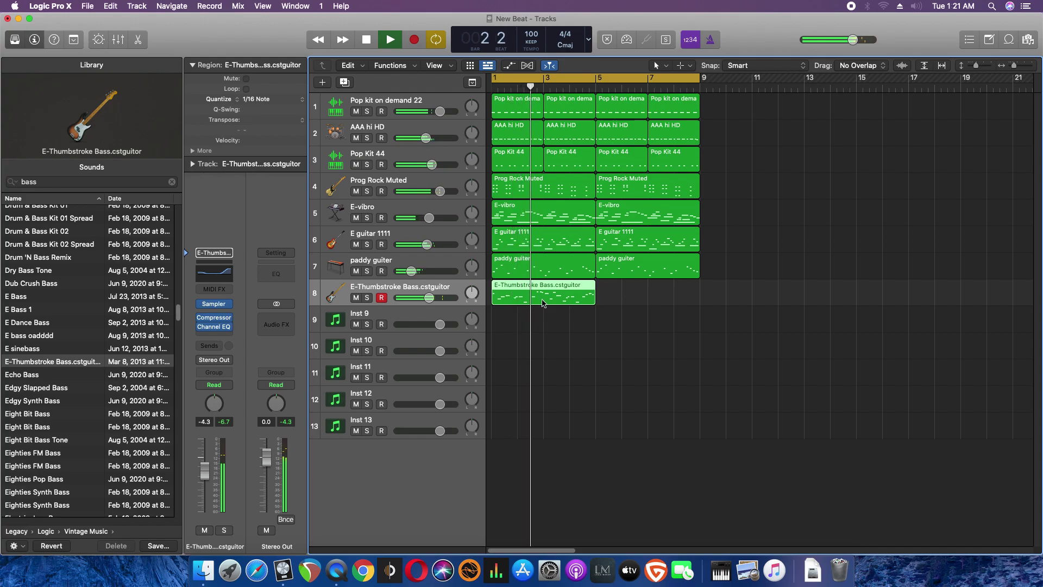
double_click(542, 302)
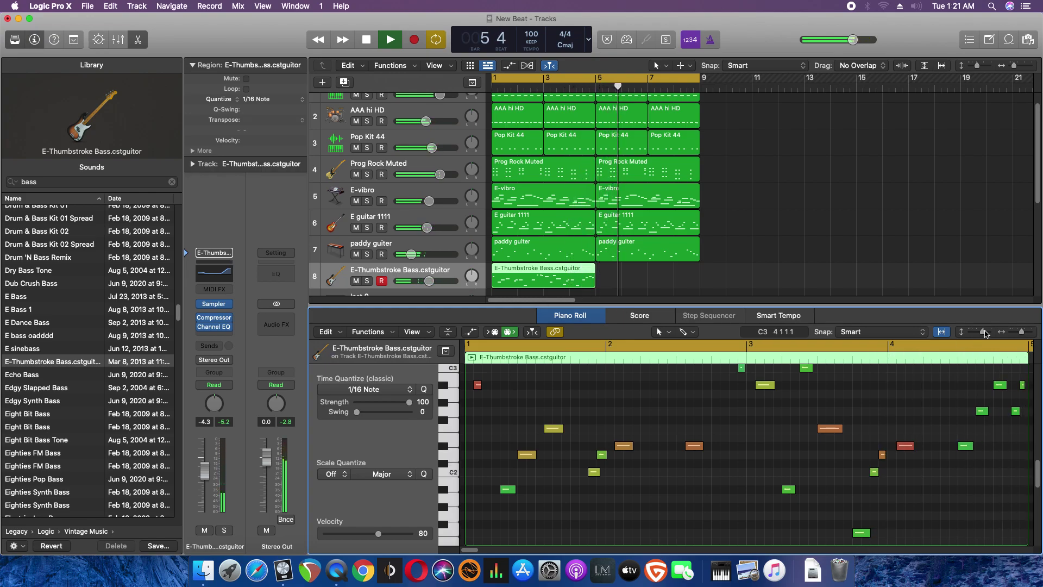
key(e)
key(super+r)
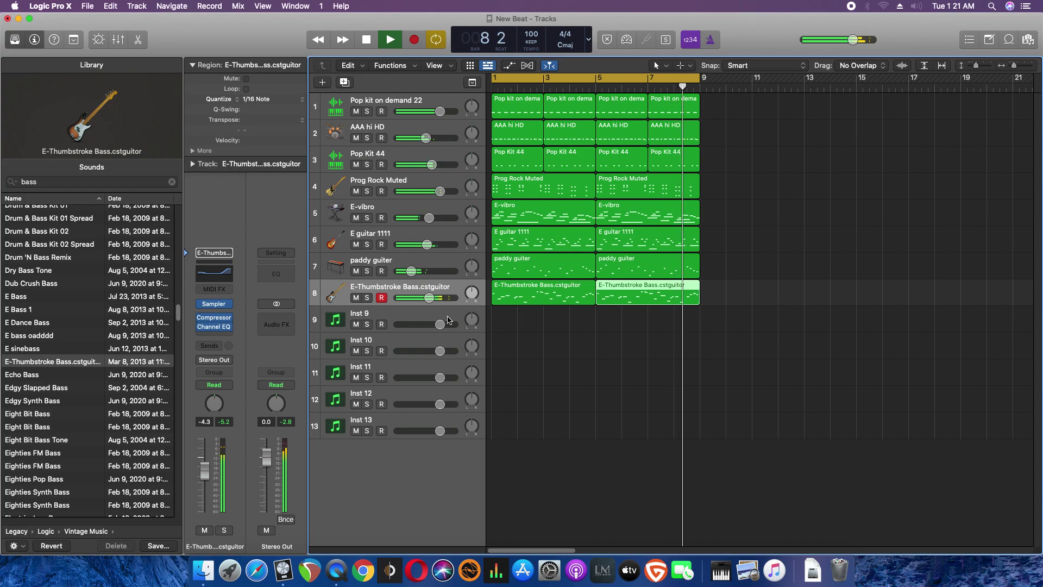
Lower the E-Thumbstroke Bass track to -9.6 dB and Prog Rock Muted to about -2.8 dB, and slightly reduce the AAA hi HD volume
drag(422, 297, 411, 297)
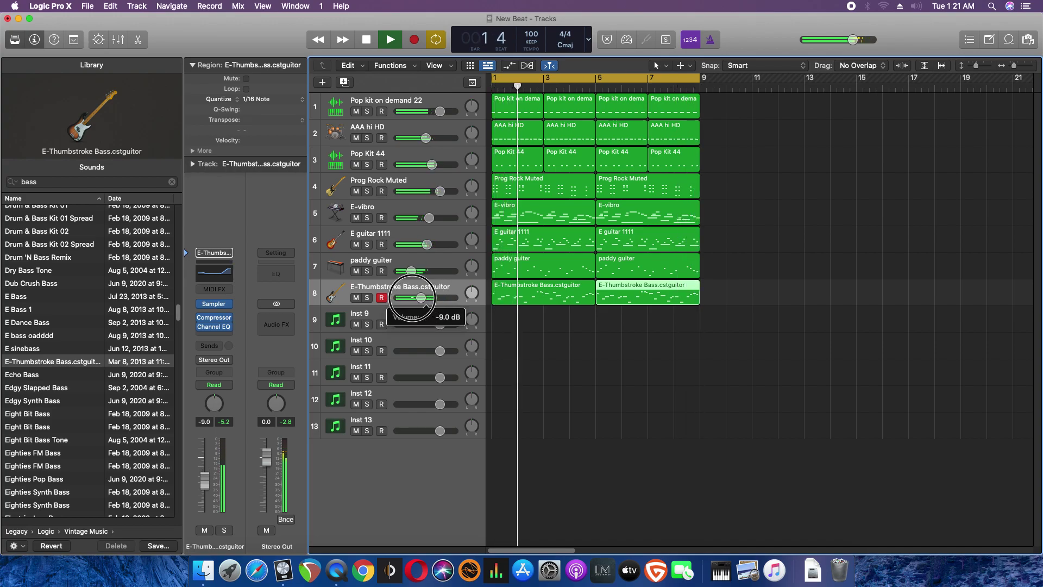
drag(411, 298, 411, 299)
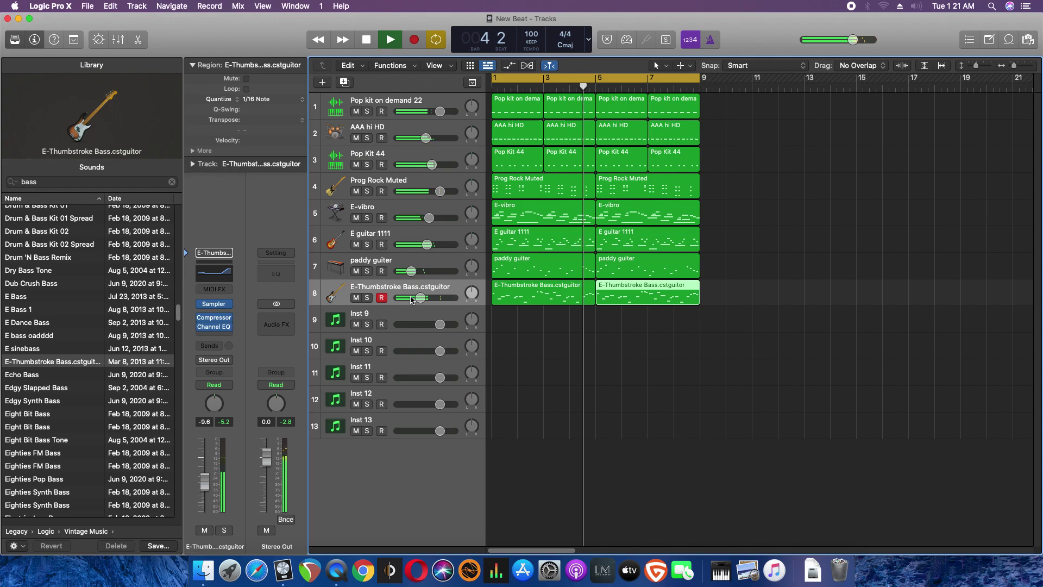
drag(424, 195, 423, 189)
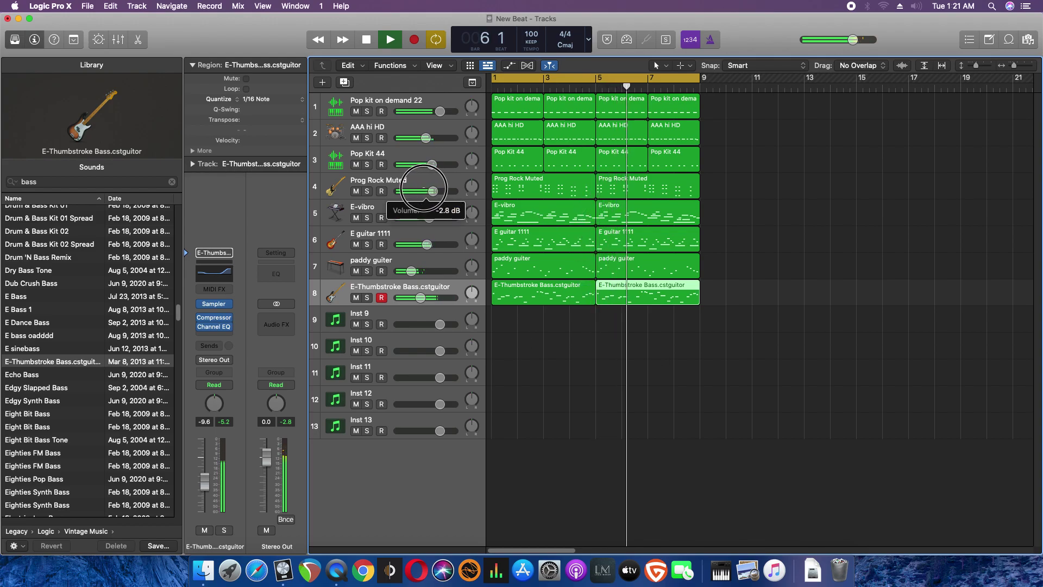
click(426, 138)
drag(425, 137, 423, 137)
Search the sound library for "pad" for the Inst 9 track and load gd pad
click(405, 321)
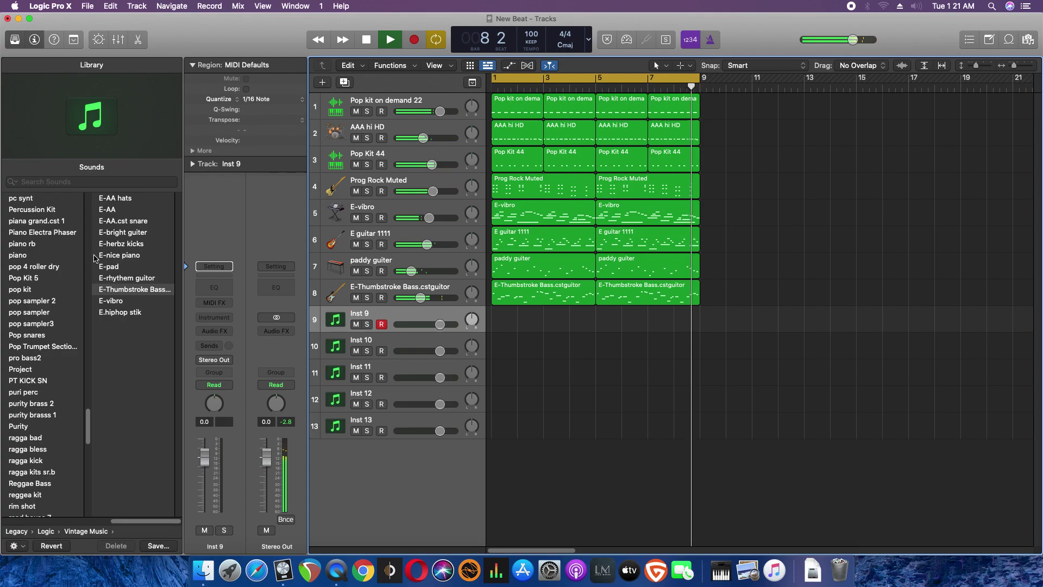
click(38, 182)
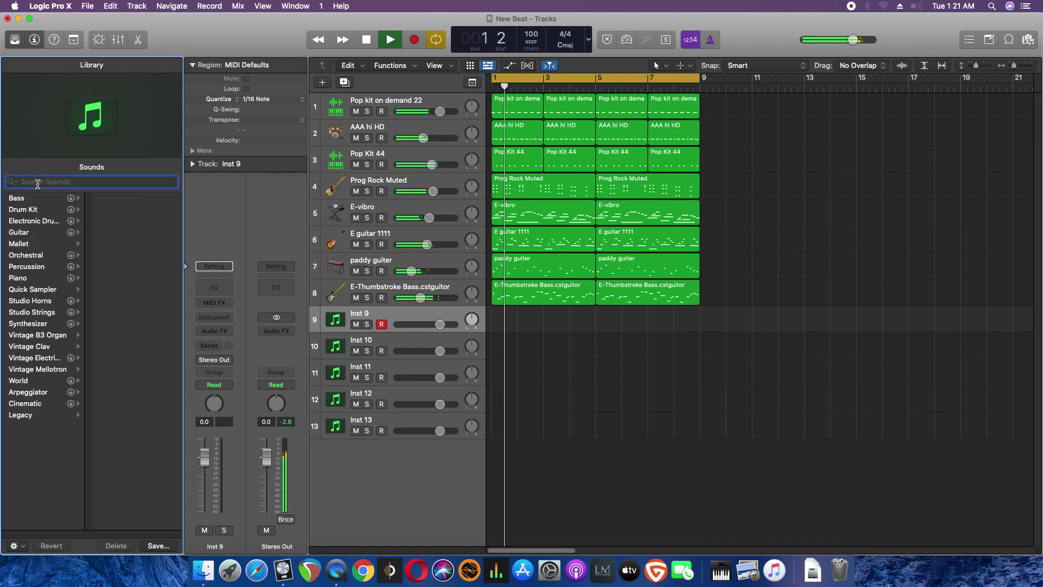
text(pad)
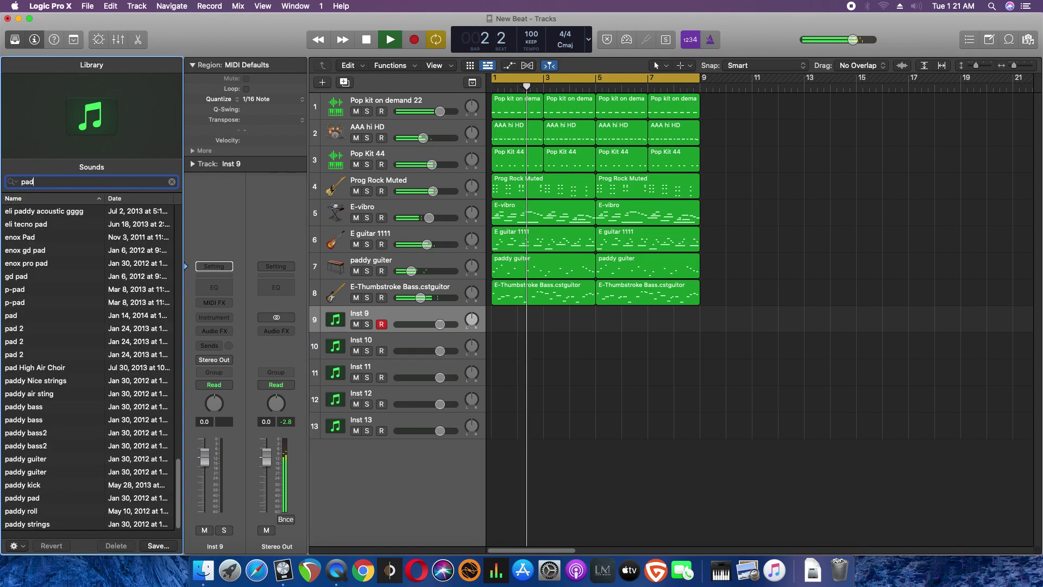
click(22, 277)
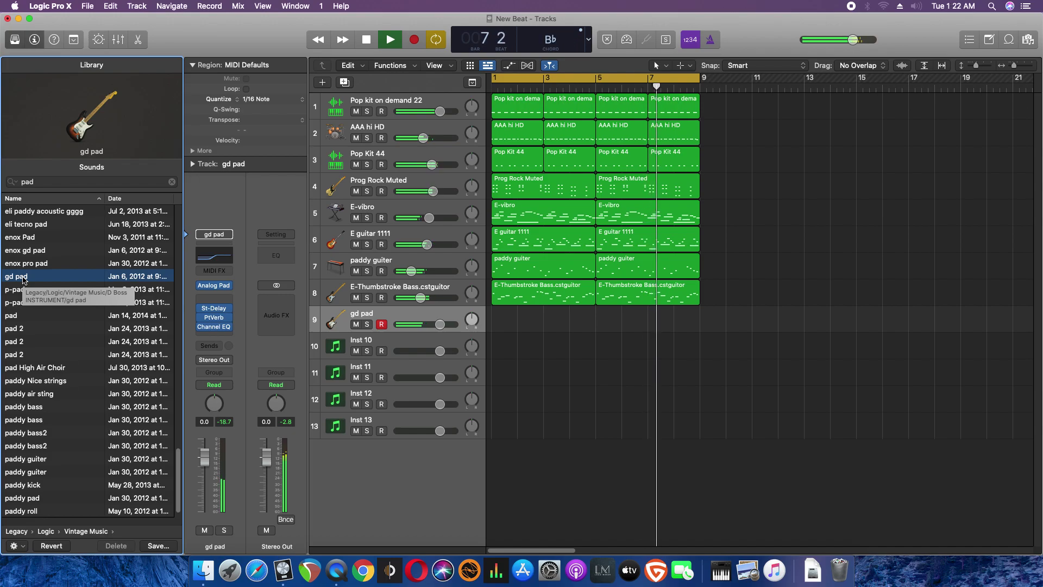
Record a four-bar part on the gd pad track and repeat its region once up to bar 9
key(space)
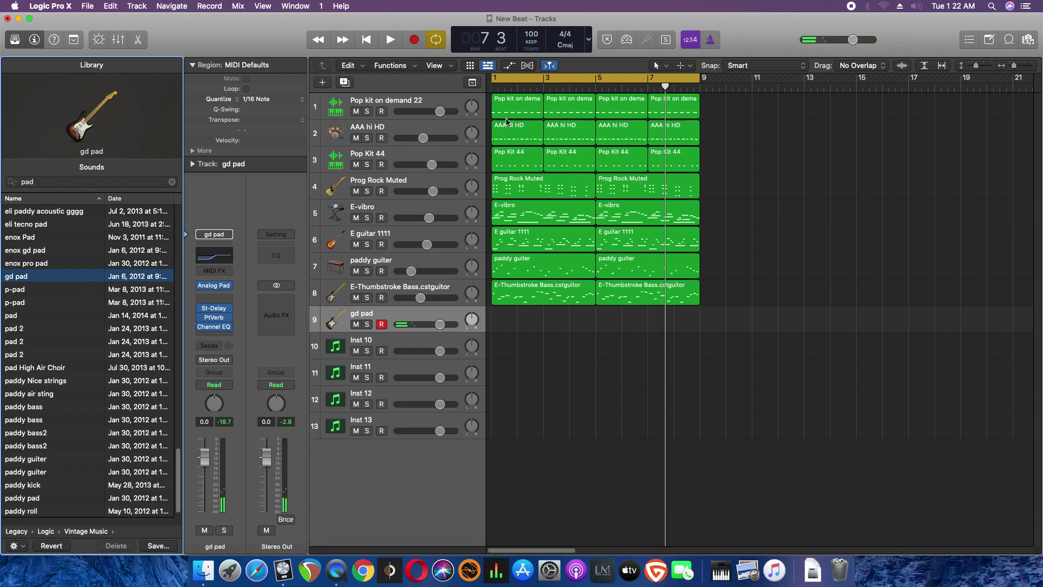
click(415, 39)
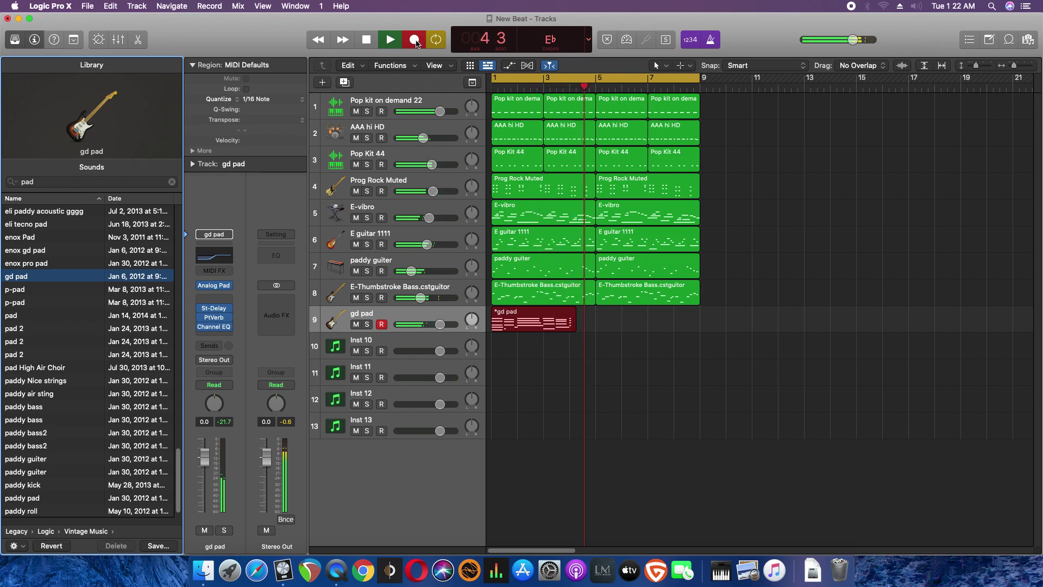
key(space)
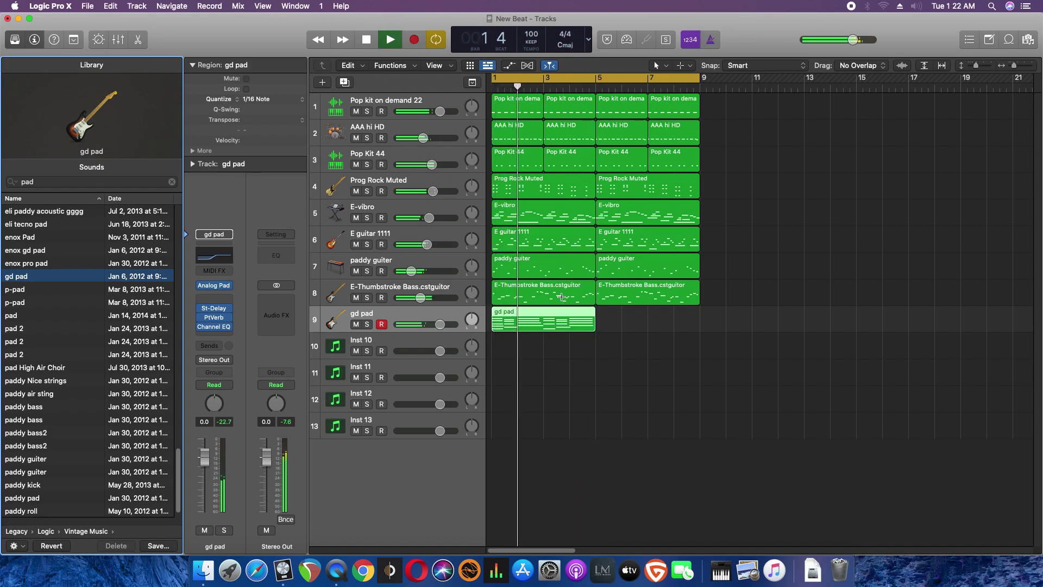
key(super+r)
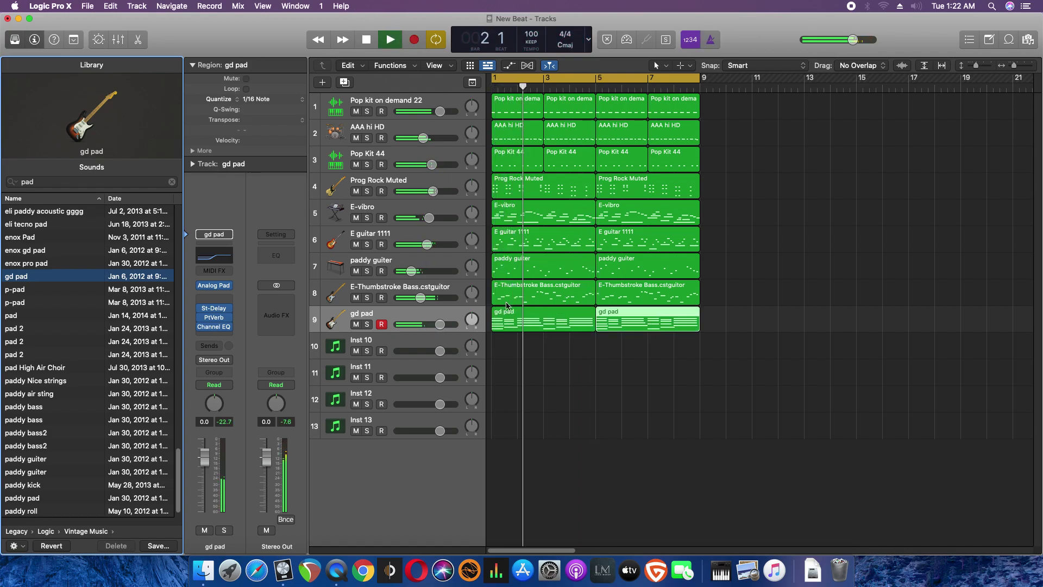
While soloing gd pad, add a Channel EQ low cut at about 166 Hz, then end the solo and lower the track to -0.7 dB
click(367, 325)
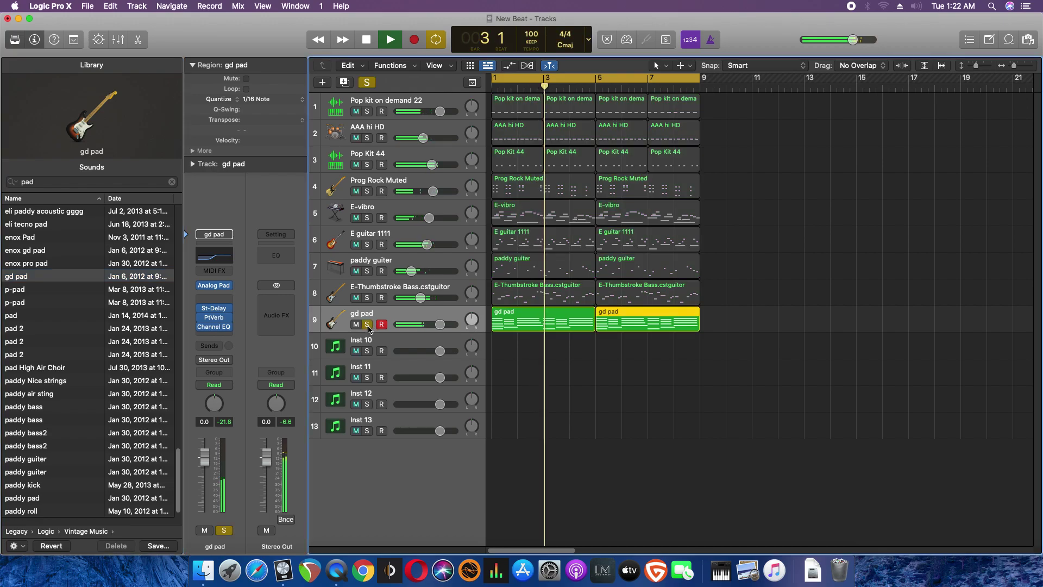
click(217, 329)
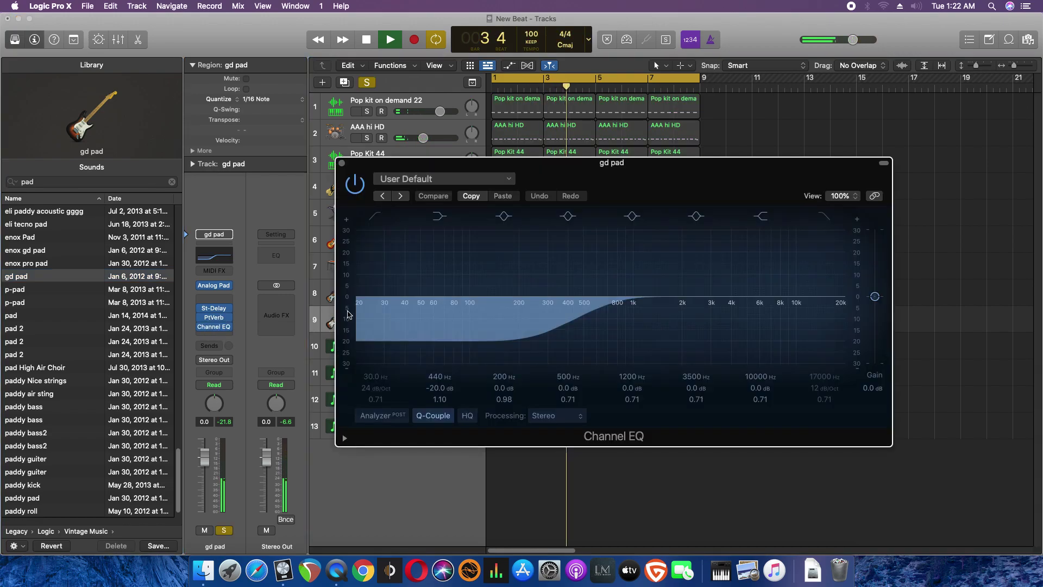
click(381, 214)
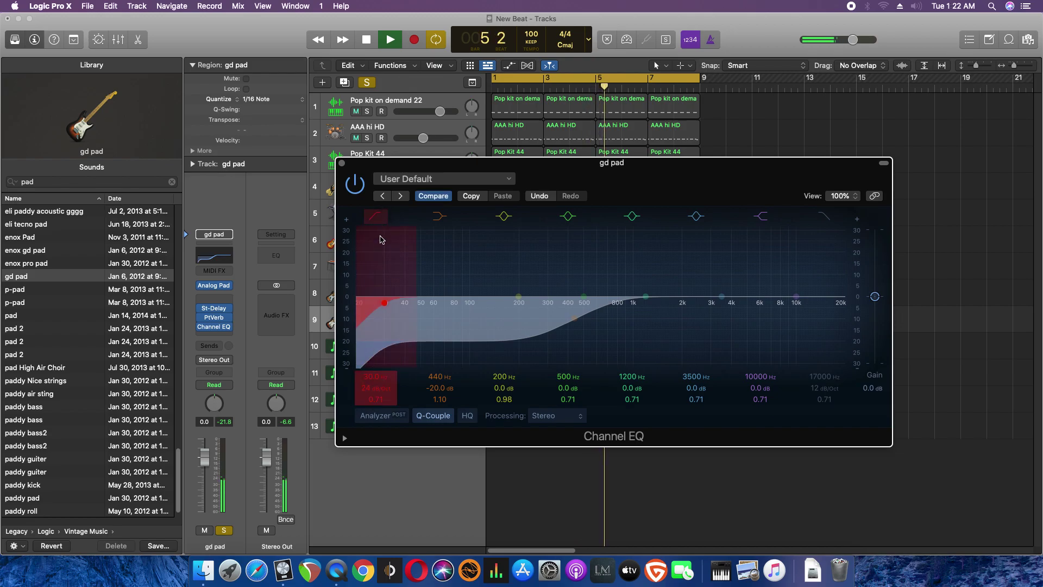
drag(401, 303, 524, 303)
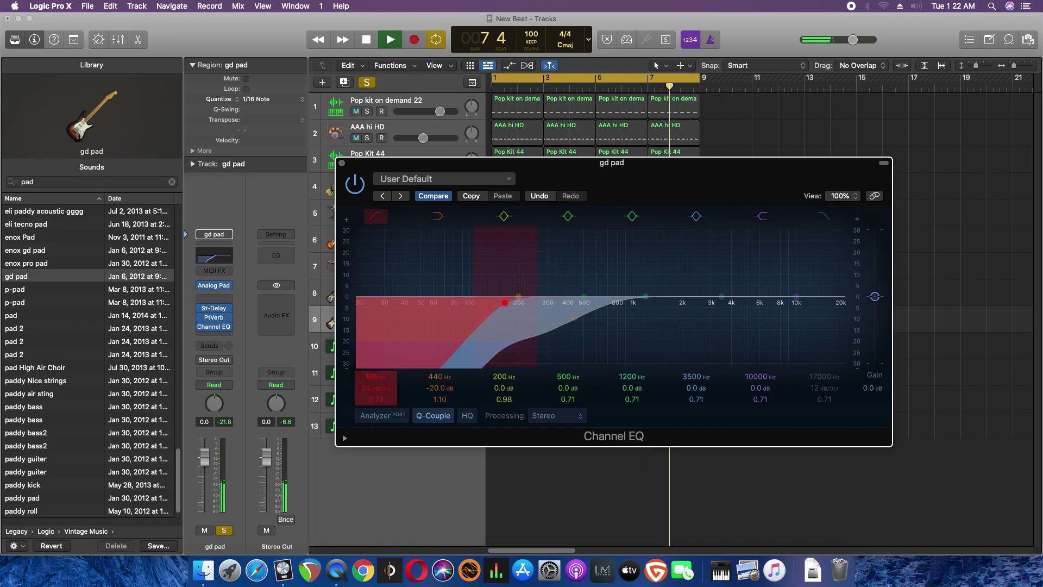
click(342, 164)
click(367, 324)
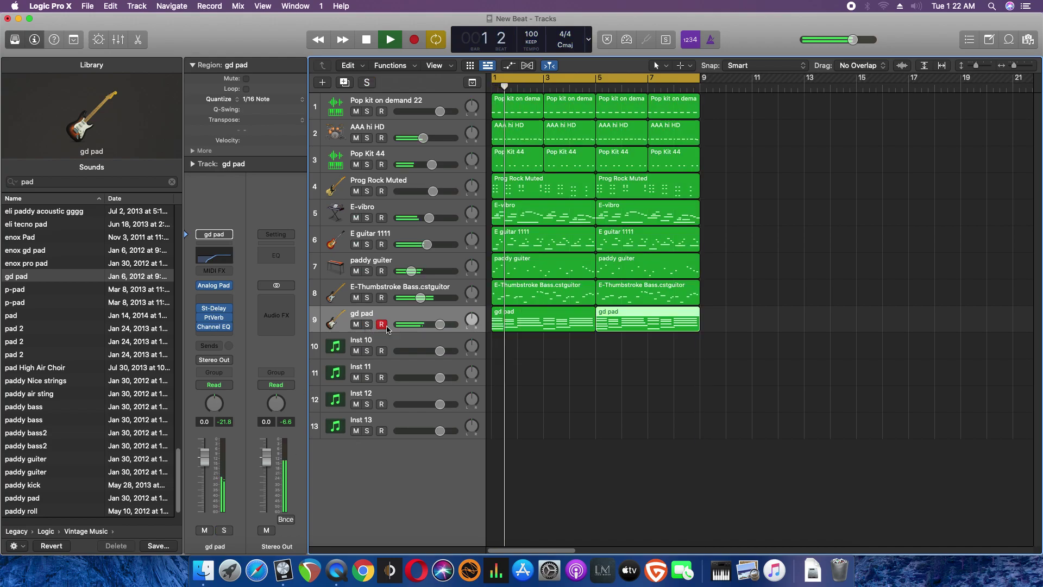
drag(440, 324, 439, 325)
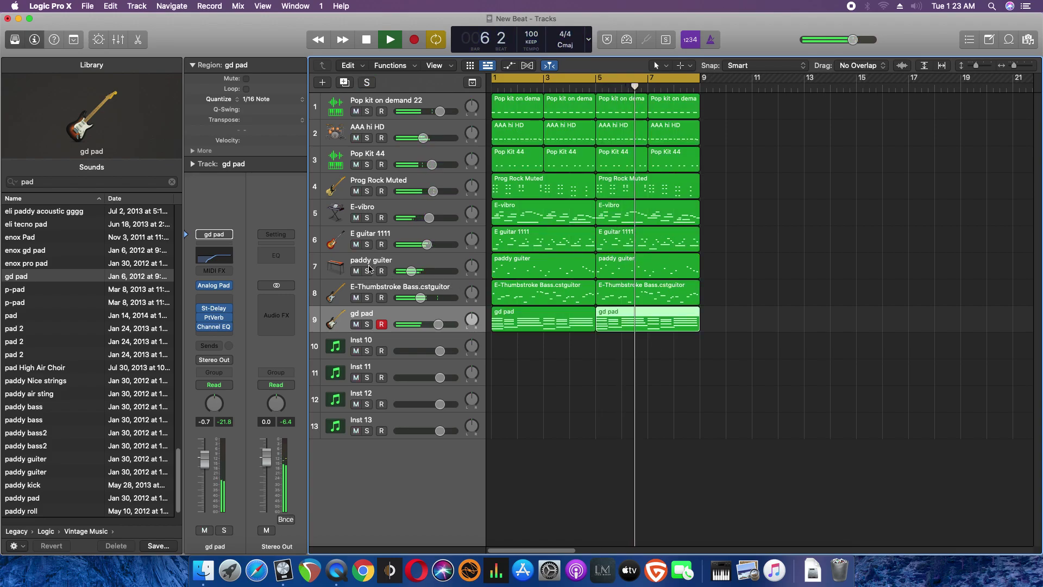
Solo the E guitar 1111 track to work on its effects
click(369, 244)
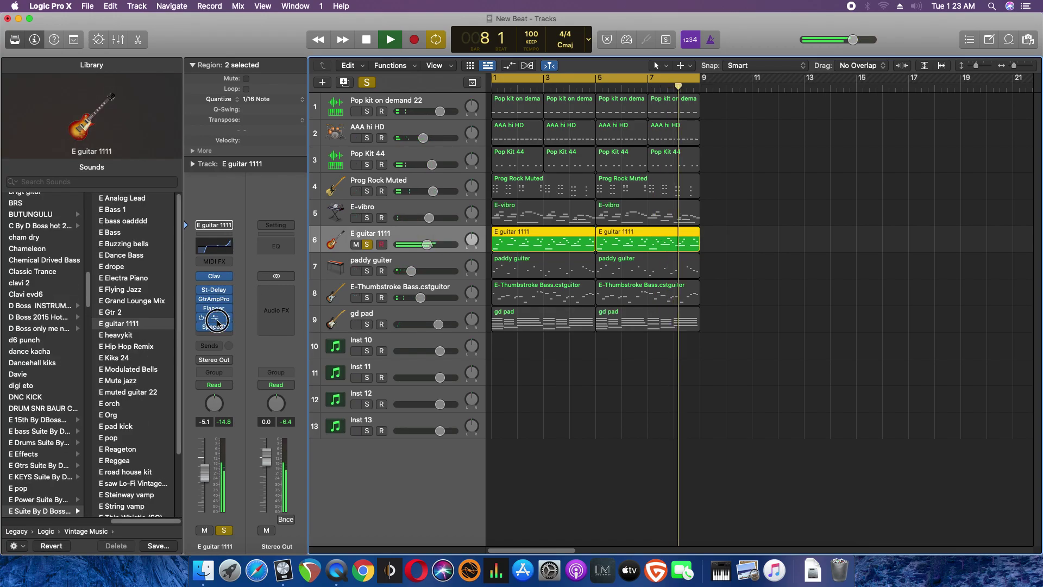
Raise the low cut in the E guitar 1111 Channel EQ to 194 Hz, unsolo the track and close the EQ
click(213, 317)
drag(426, 356, 459, 356)
click(223, 529)
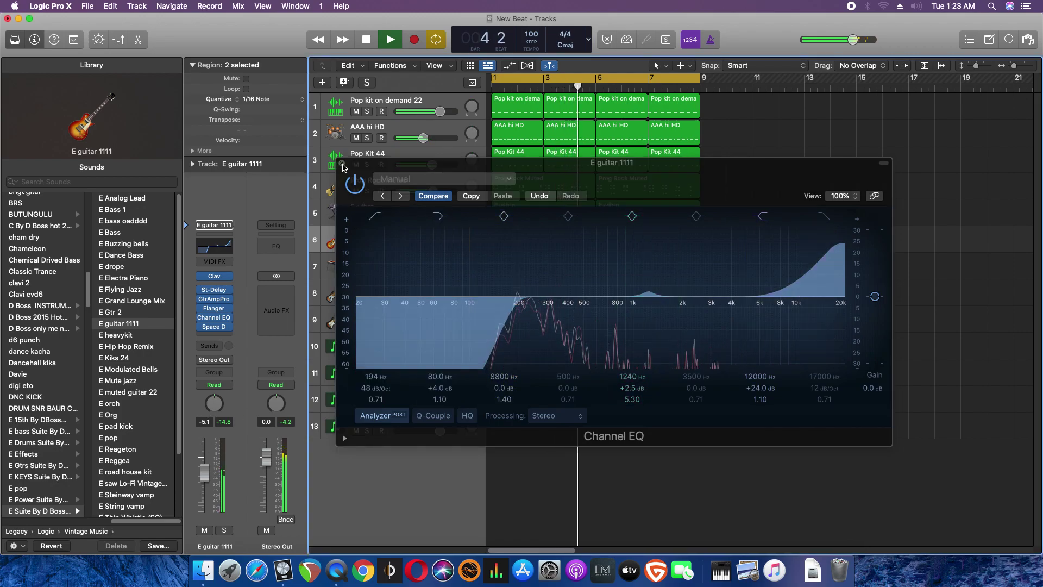
key(super+w)
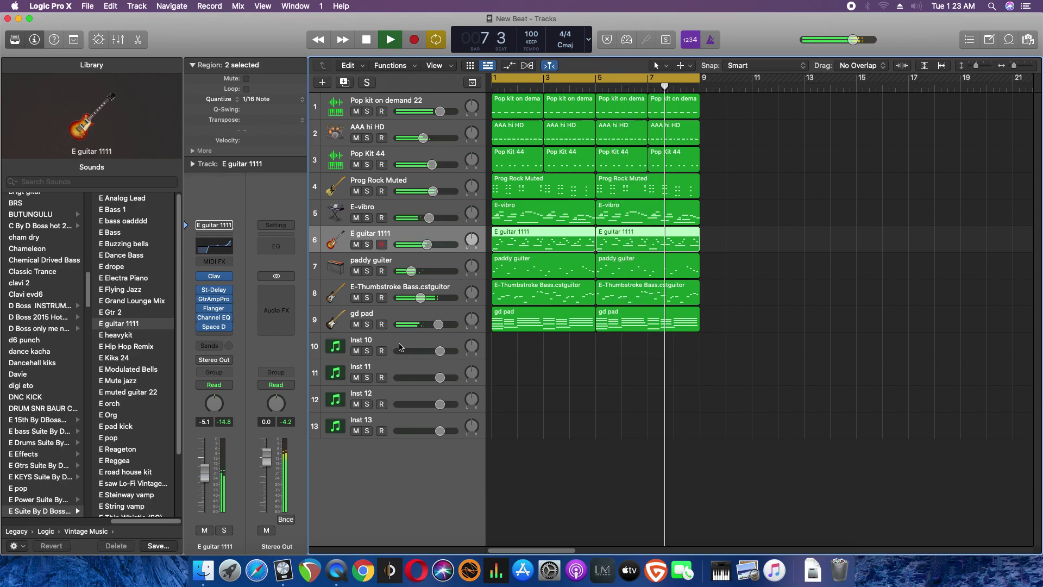
Load the "paddy roll" sound onto the Inst 10 track by searching for "roll", and slightly lower the E-Thumbstroke Bass volume
click(399, 352)
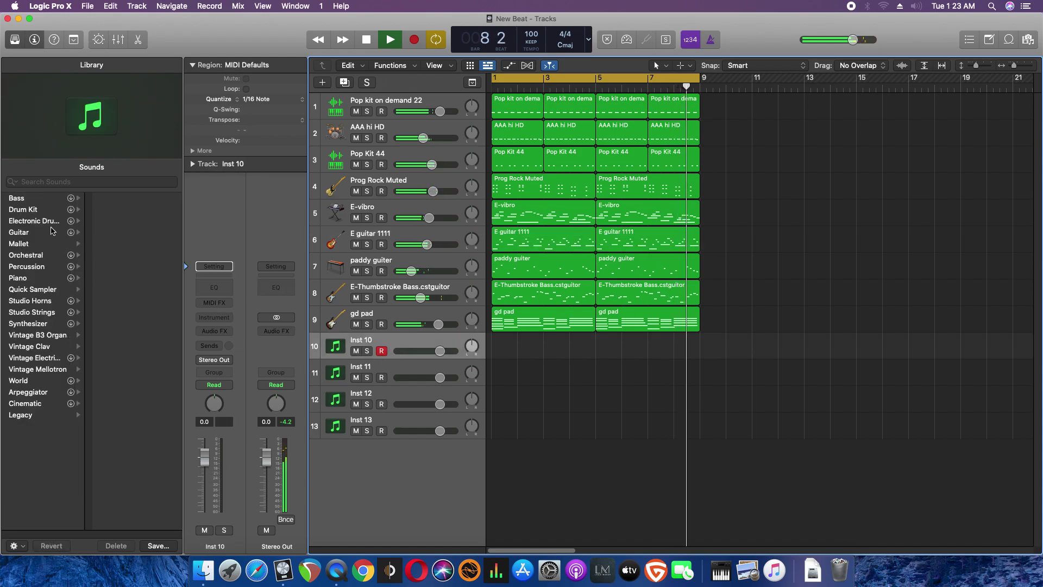
click(14, 181)
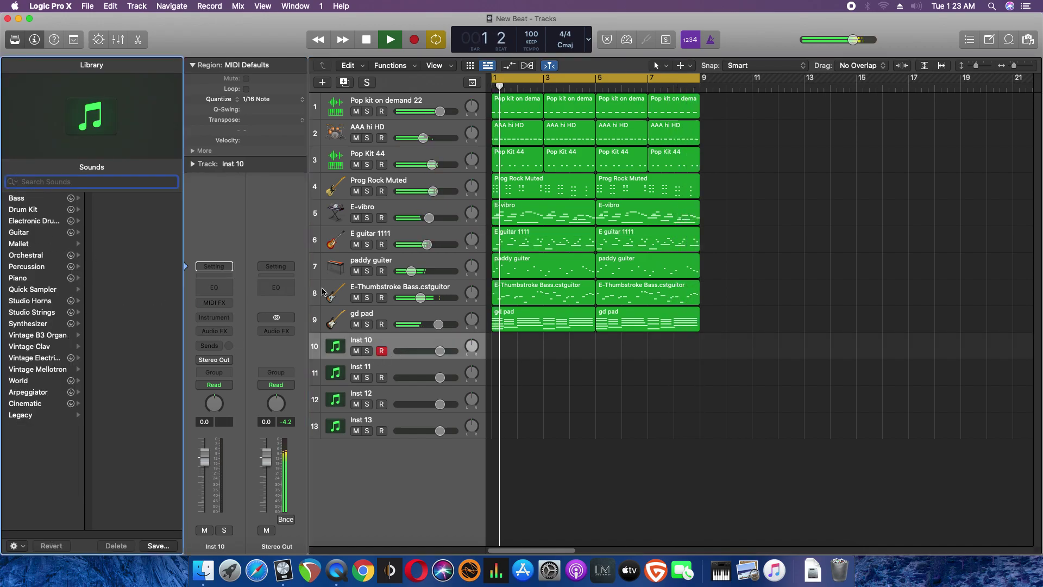
drag(419, 298, 416, 298)
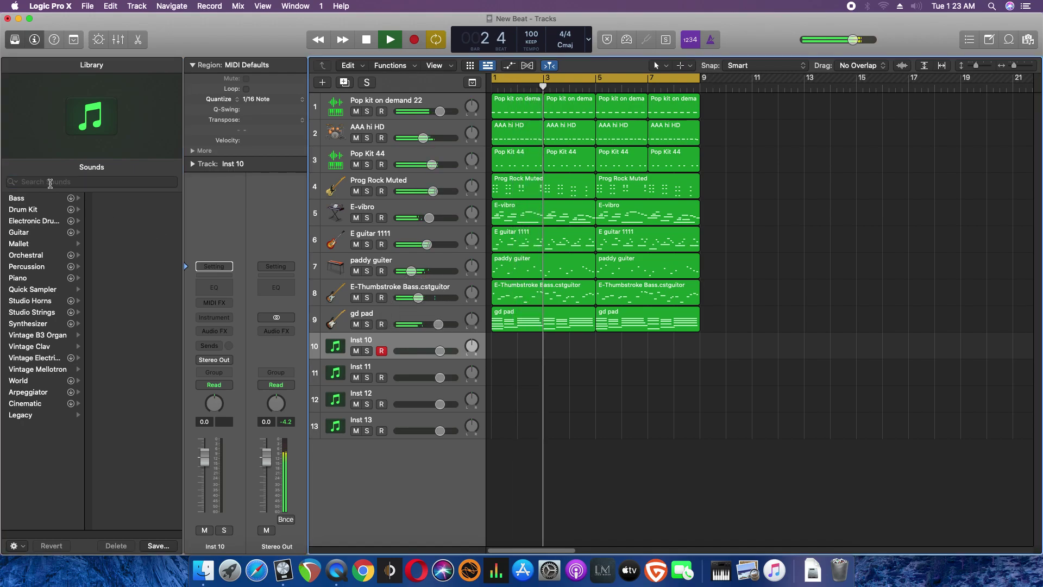
click(47, 183)
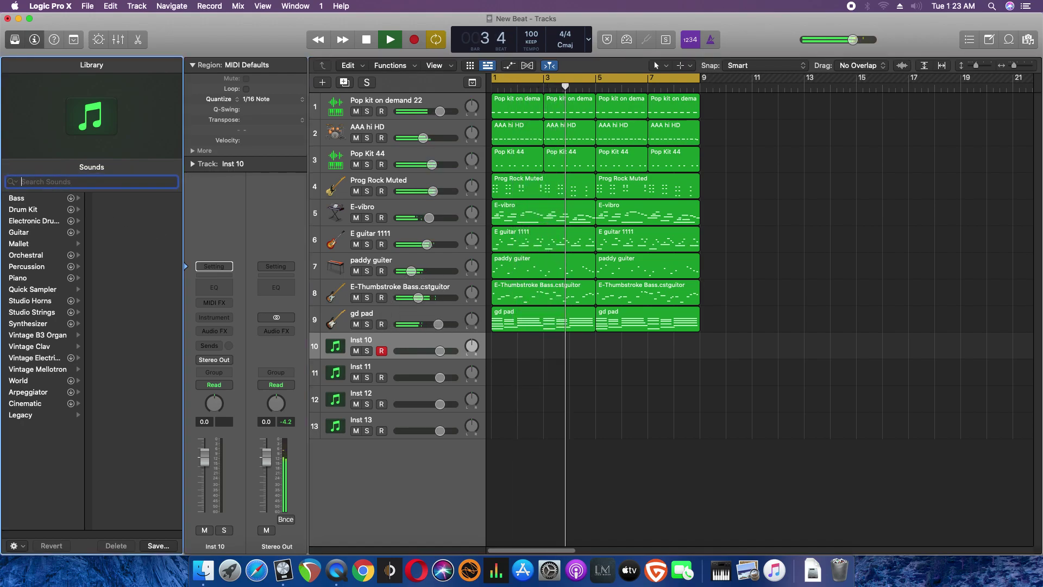
text(roll)
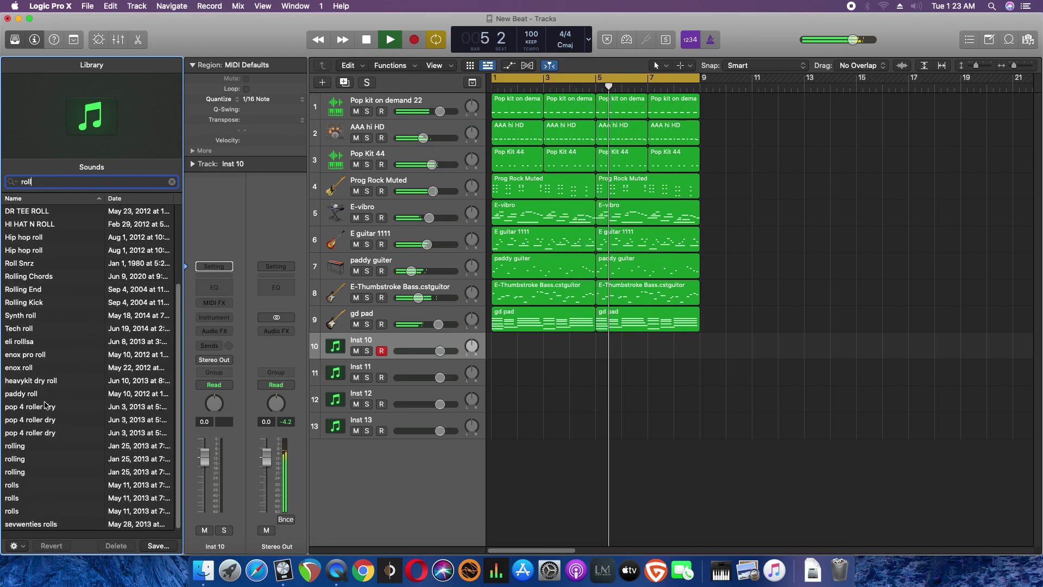
click(43, 394)
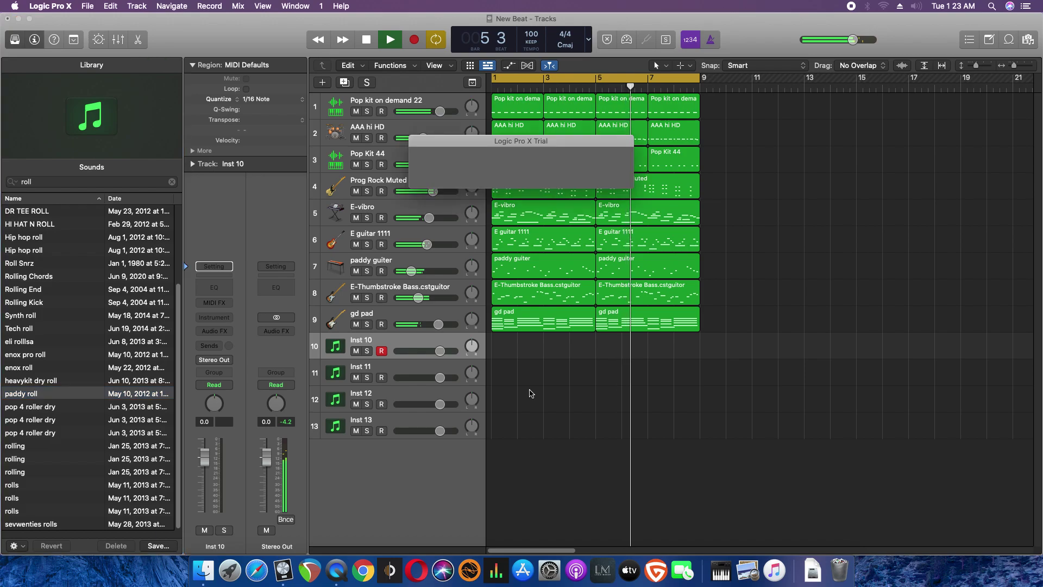
Restart playback from bar 1 and repeat all regions once, extending the arrangement to bar 17
key(space)
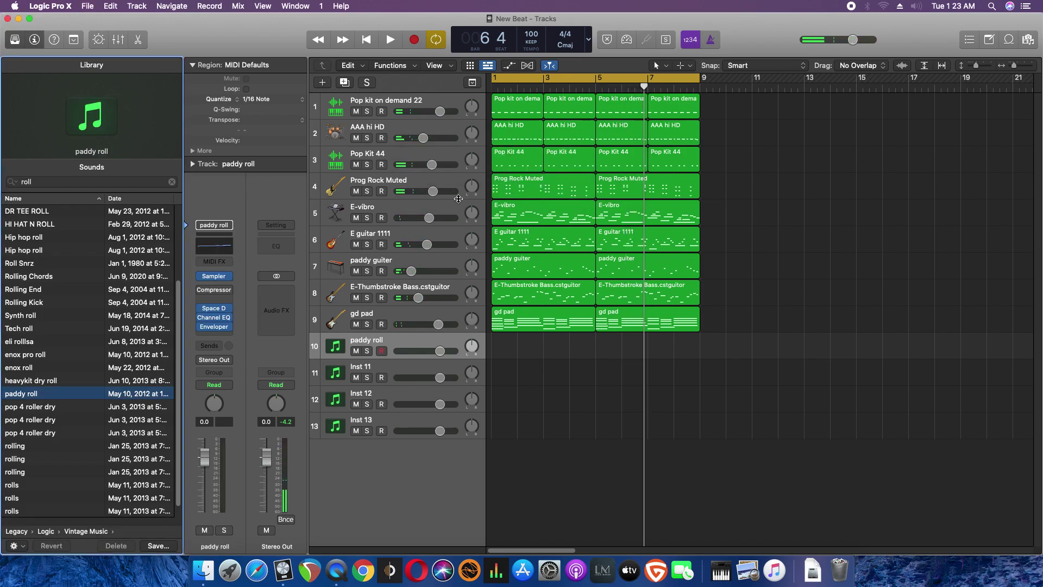
click(453, 475)
key(Return)
key(space)
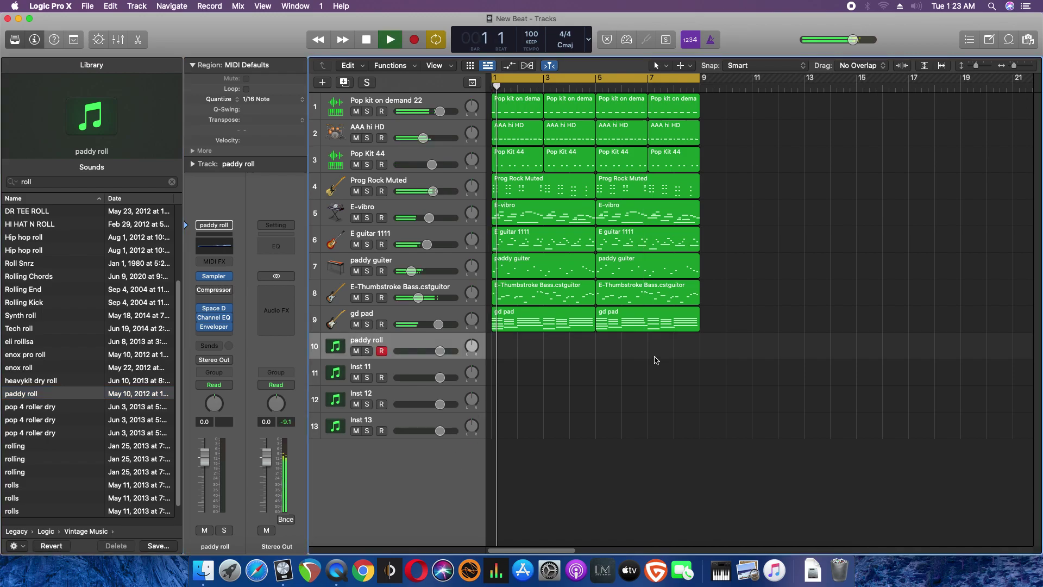
key(super+a)
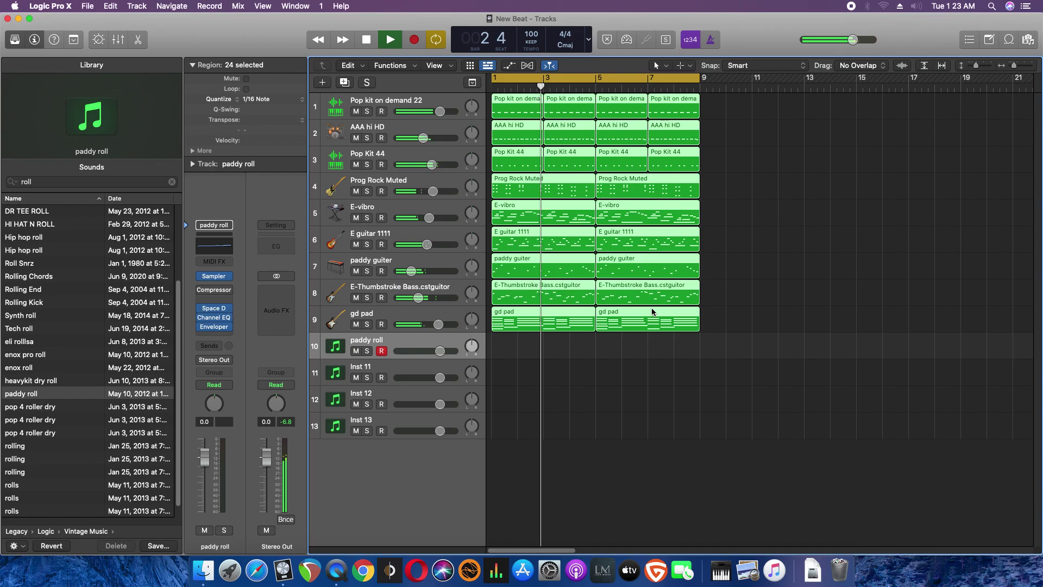
key(super+r)
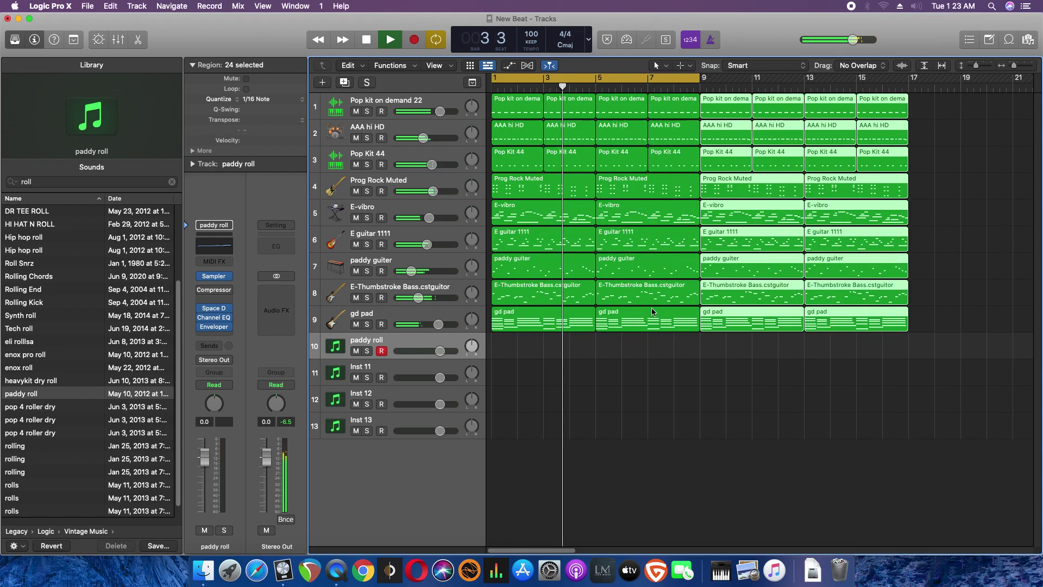
Mute the paddy roll track
click(513, 106)
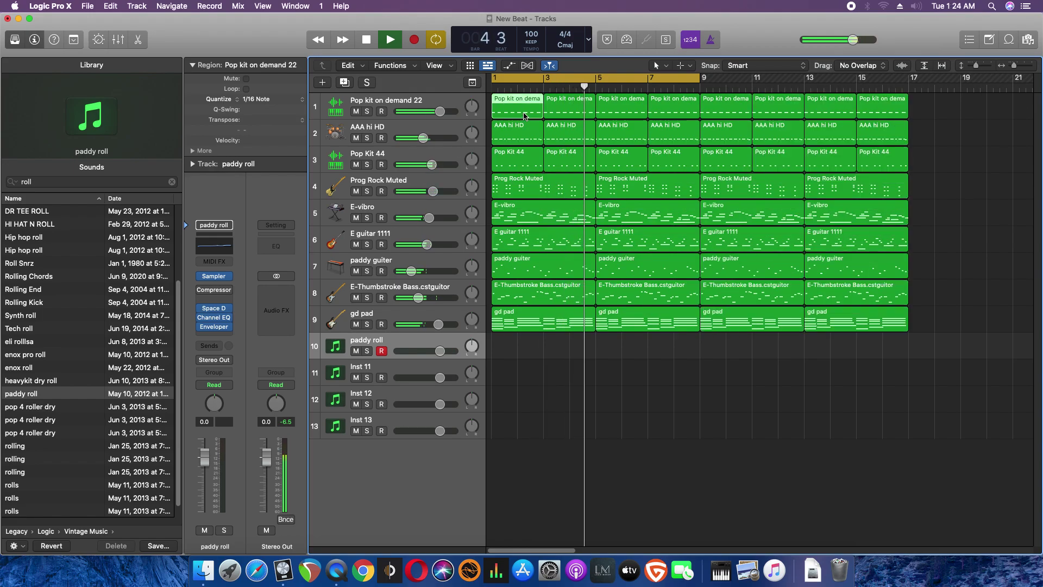
key(ctrl+m)
Delete the first two Pop kit on demand 22 regions in bars 1 to 4
click(577, 114)
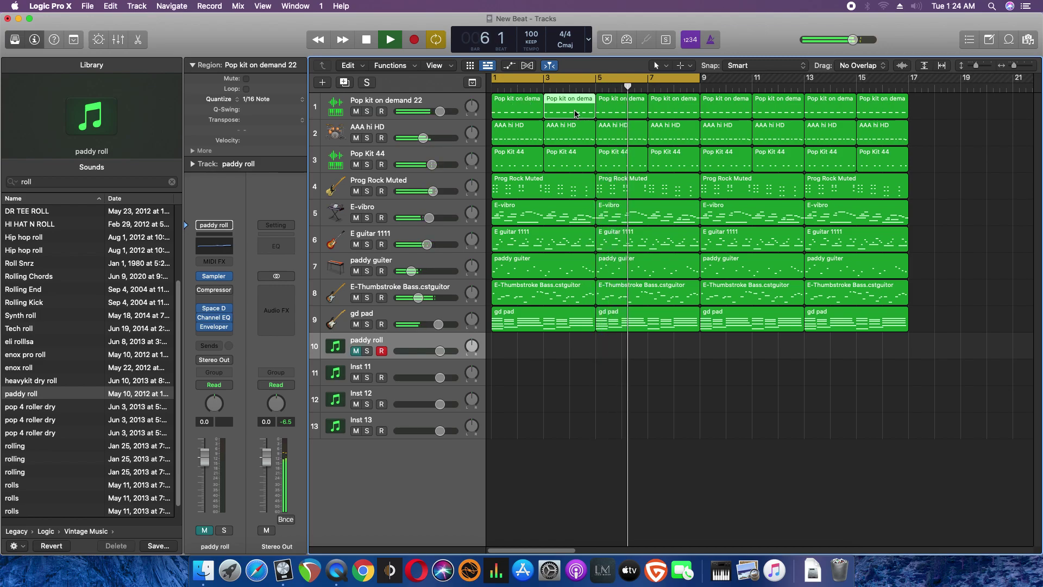
key(F11)
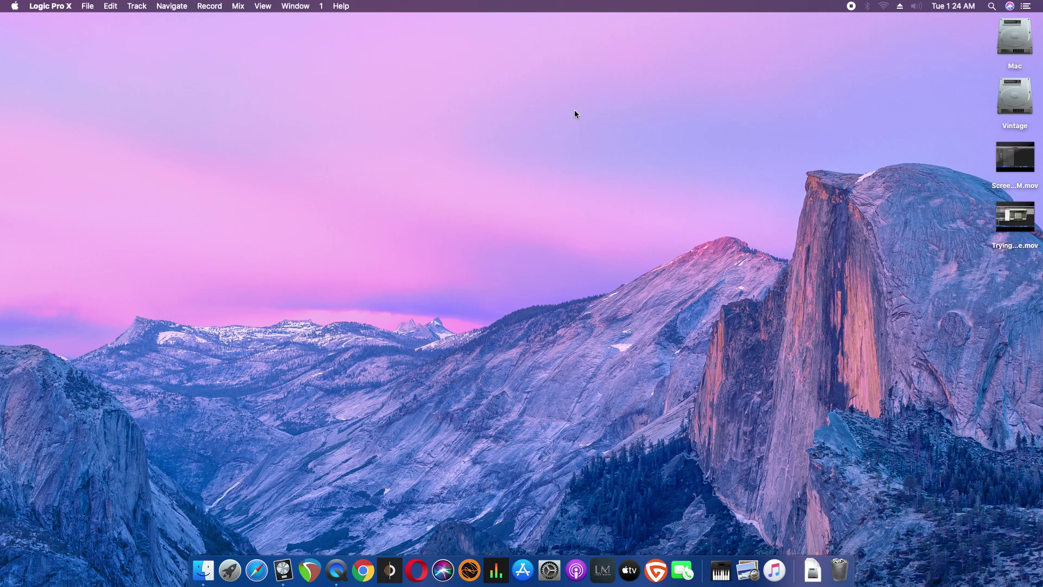
click(286, 567)
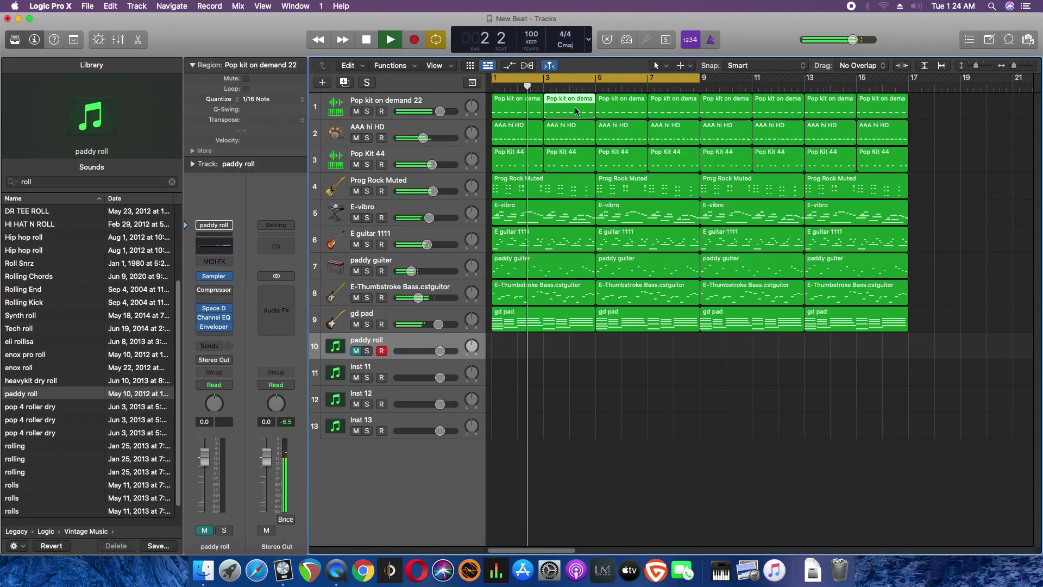
key(Delete)
click(521, 113)
Delete the Pop Kit 44 and E-Thumbstroke Bass regions in bars 1 to 4 while playing from the start
click(505, 156)
key(space)
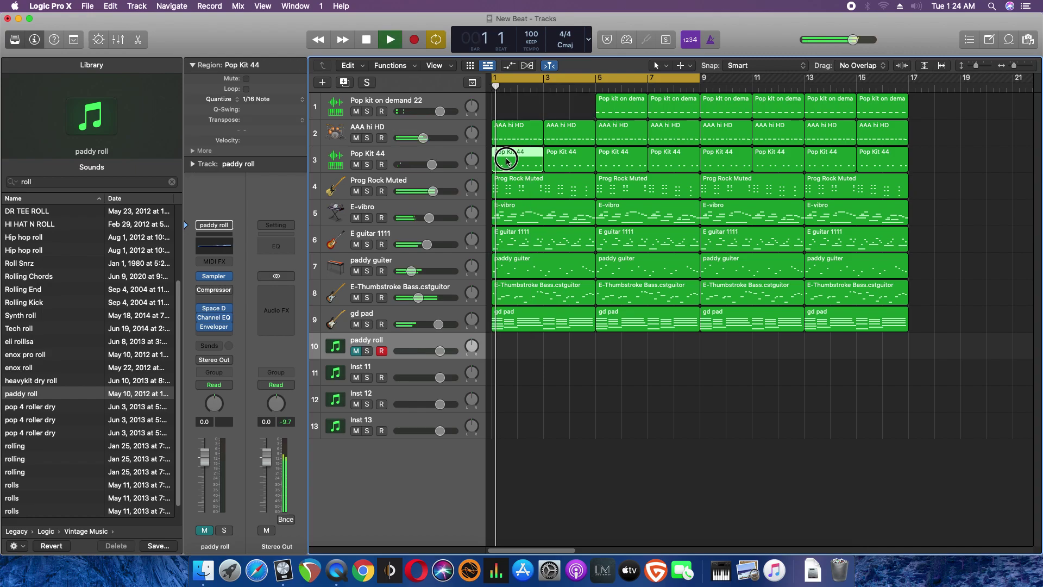
key(Delete)
click(579, 166)
key(Delete)
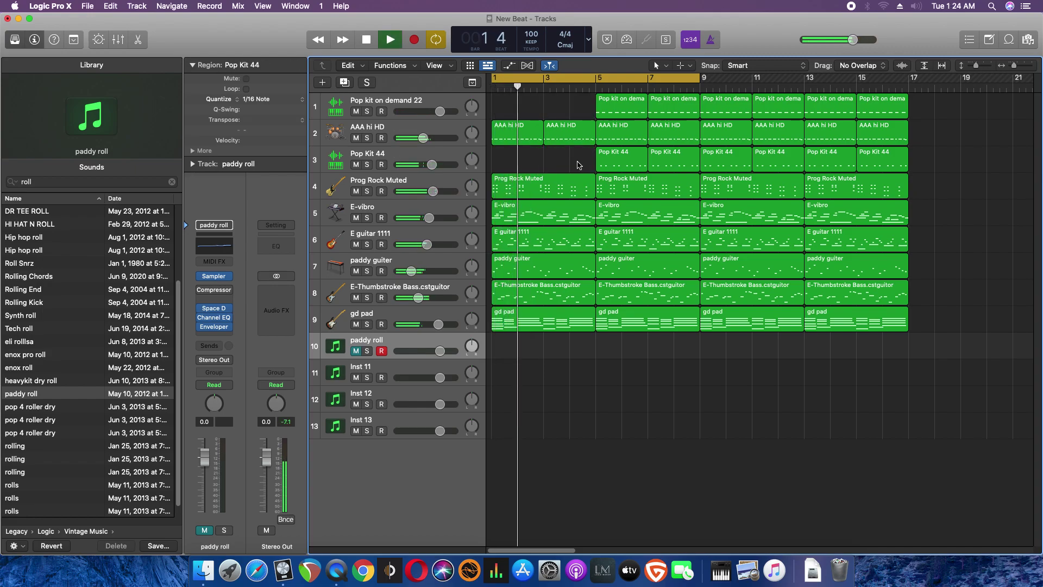
click(550, 292)
key(Delete)
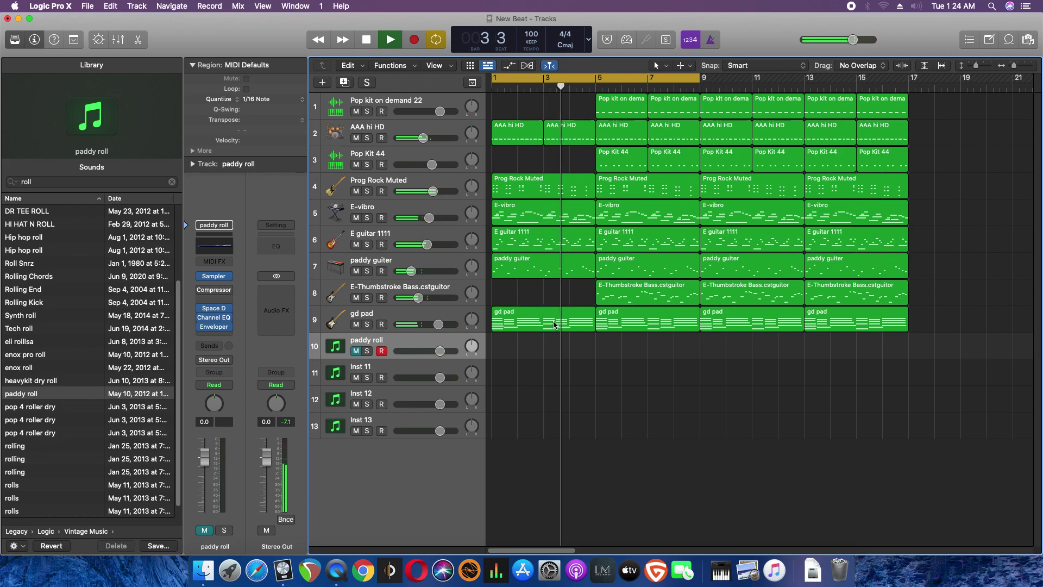
Lower the E guitar 1111 track volume to about -8.8 dB and return playback to bar 1
drag(428, 248, 415, 240)
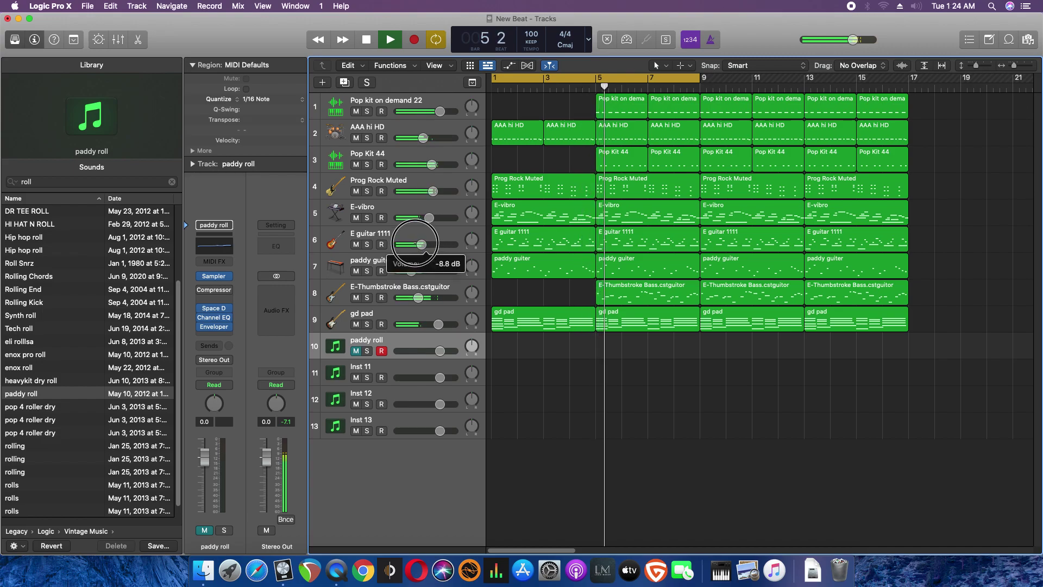
key(Return)
Delete the E-Thumbstroke Bass and Pop Kit 44 regions in bars 5 to 8 and the Pop kit on demand 22 region at bar 5
click(642, 293)
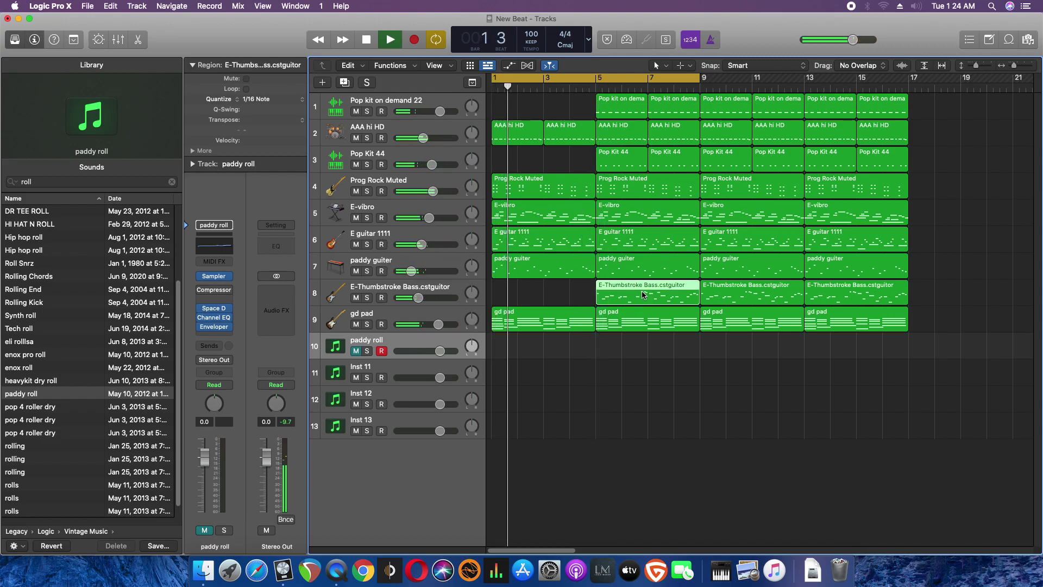
key(Delete)
click(621, 160)
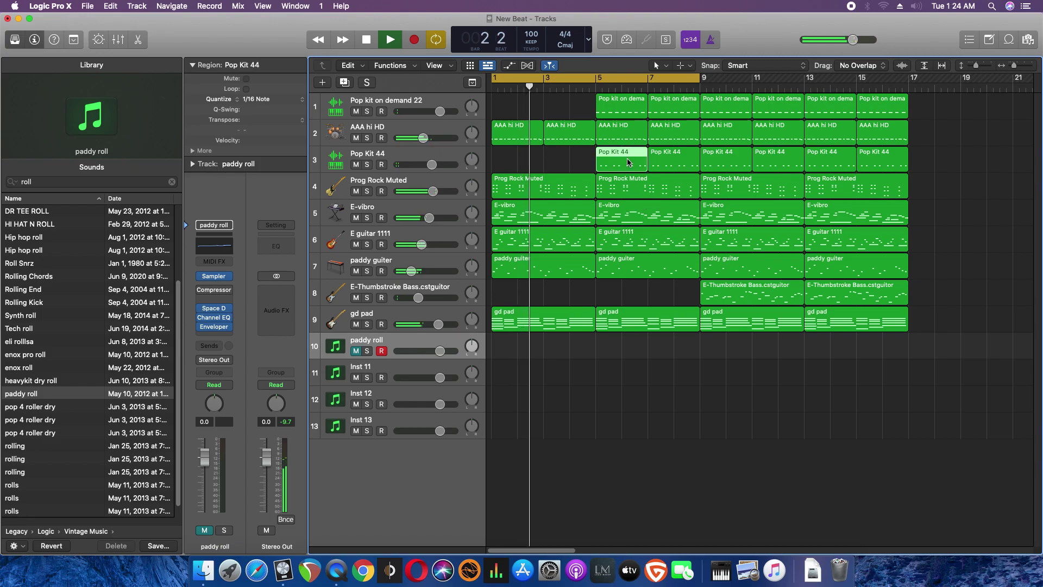
key(Delete)
click(657, 160)
key(Delete)
click(628, 115)
key(Delete)
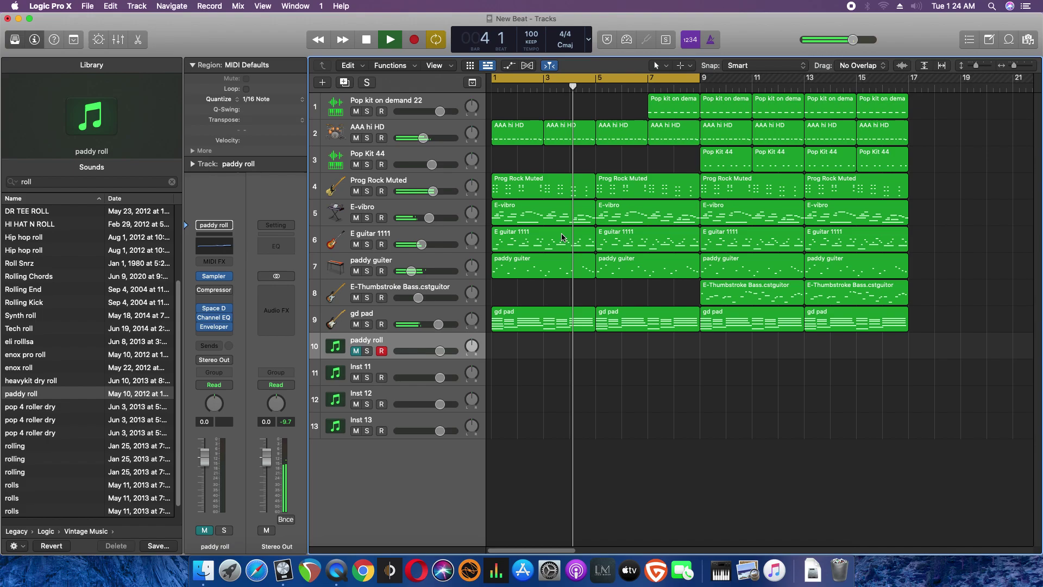
key(space)
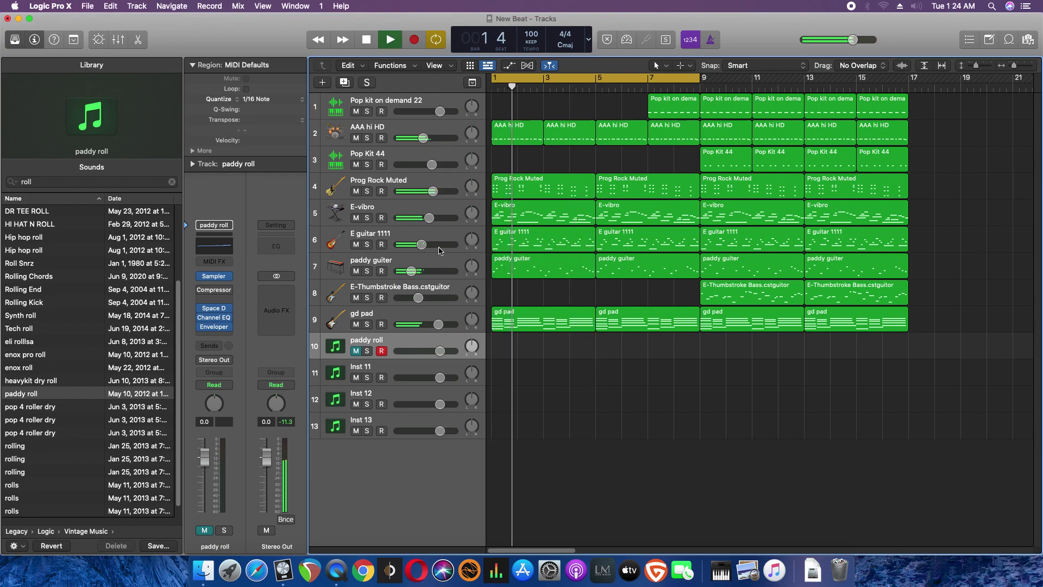
Compare the E guitar 1111 and paddy guiter tracks by muting and soloing them, leaving only paddy guiter muted of the two
click(357, 245)
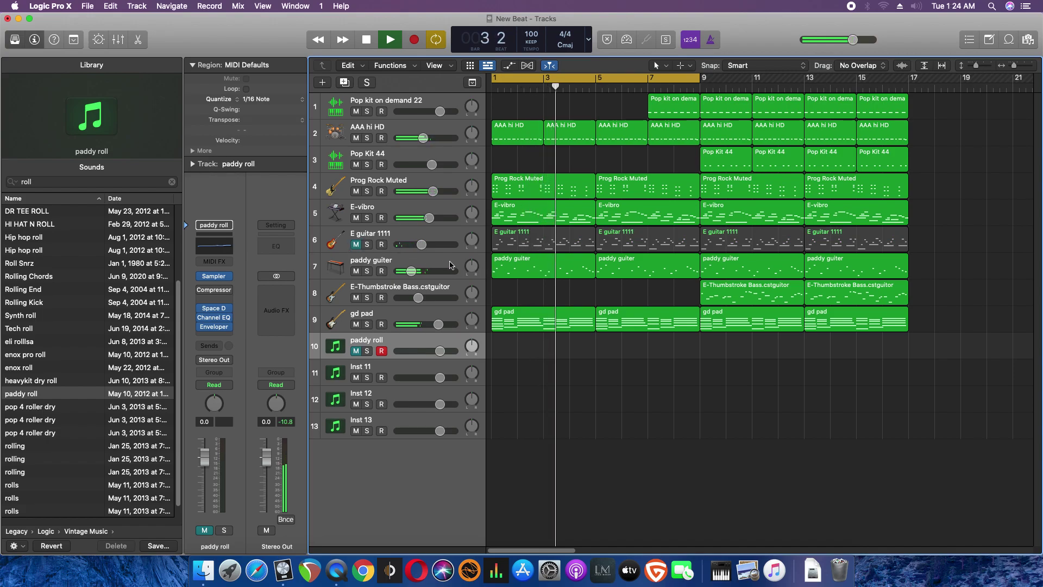
click(367, 271)
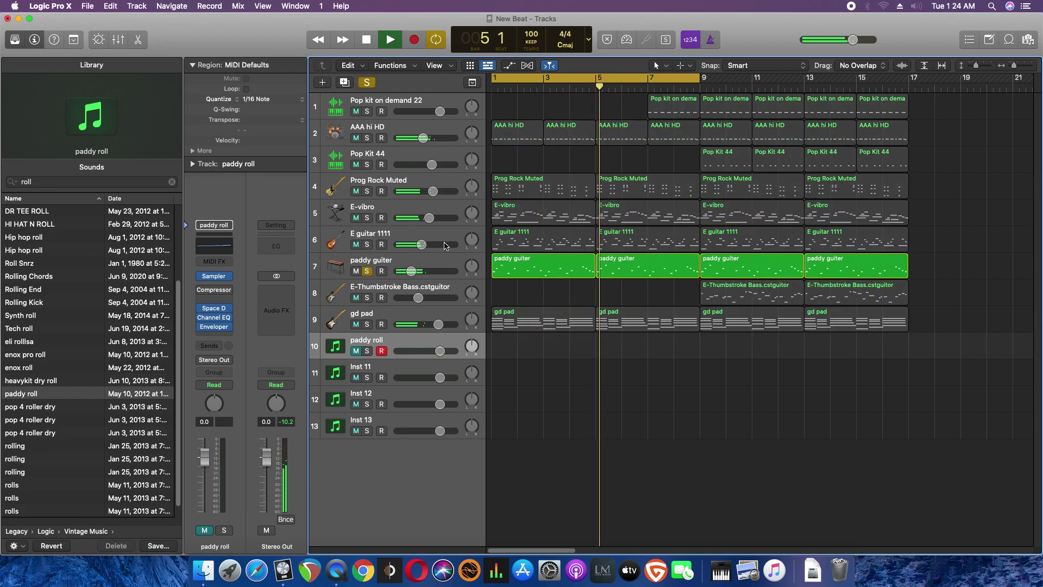
click(522, 242)
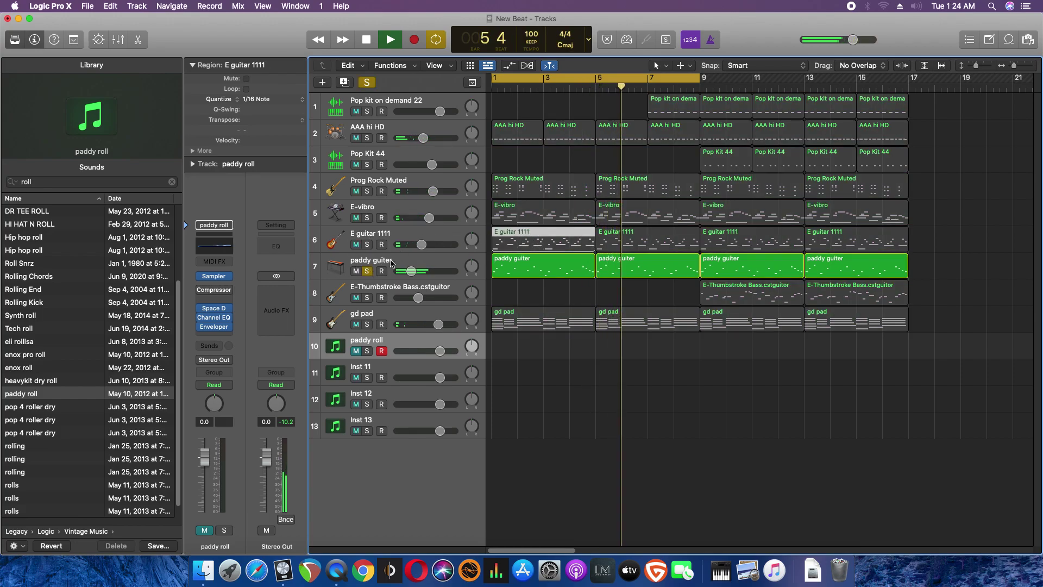
click(367, 271)
click(356, 271)
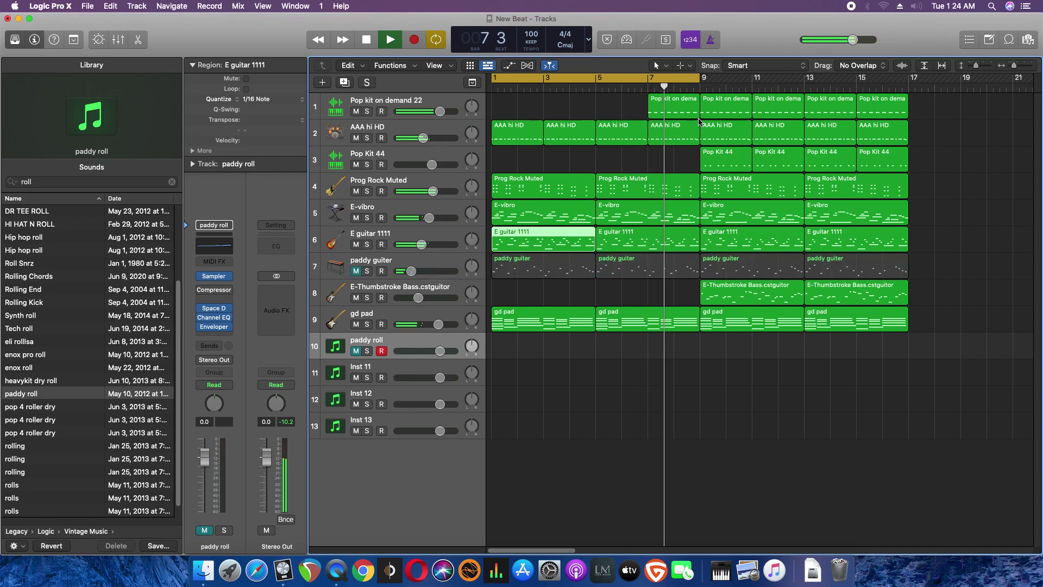
Delete the two paddy guiter regions in bars 1 to 8 and restart playback
click(545, 275)
key(Delete)
click(636, 269)
key(Delete)
key(space)
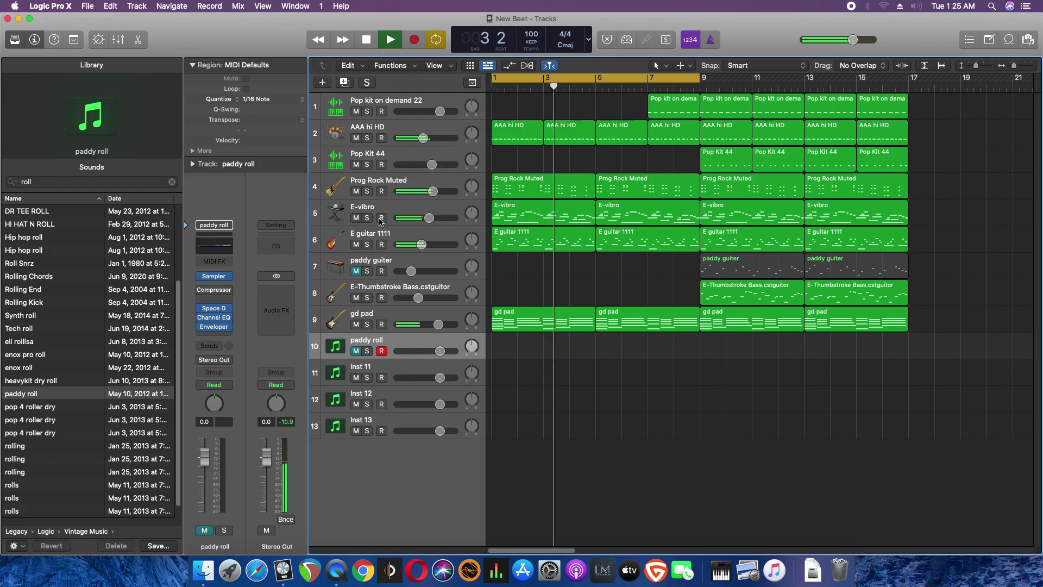
Solo and select the E-vibro track and raise its volume to -2.5 dB
click(367, 218)
drag(429, 218, 434, 217)
click(402, 210)
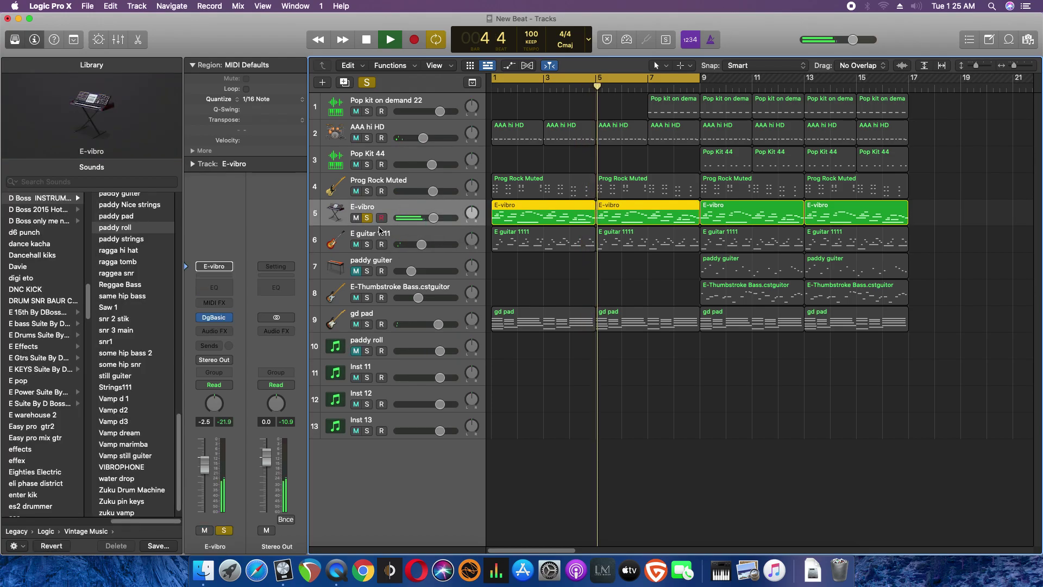
Insert a stereo Channel EQ as an audio effect on the E-vibro track
click(228, 332)
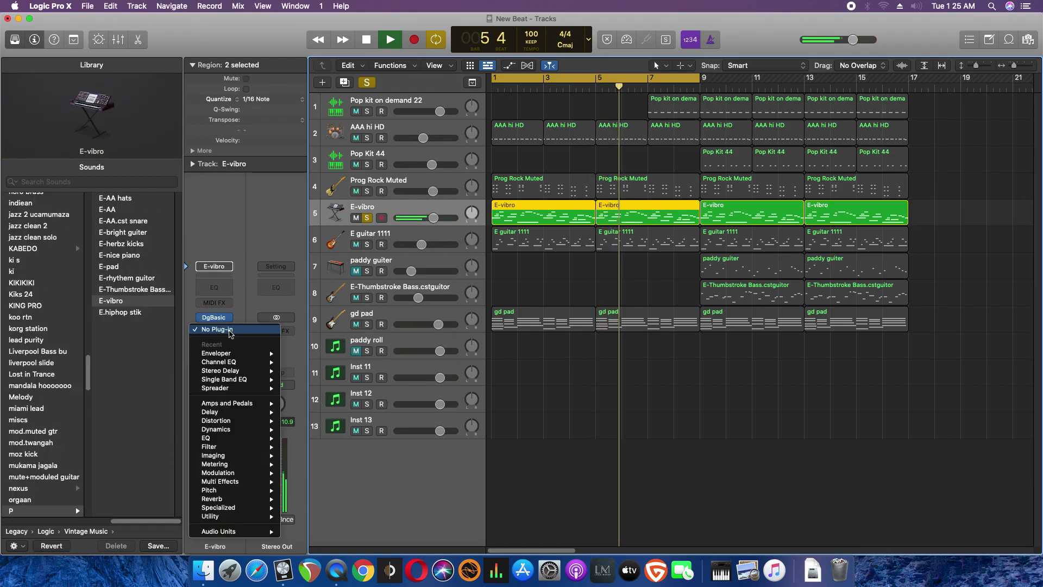
mouse_move(255, 362)
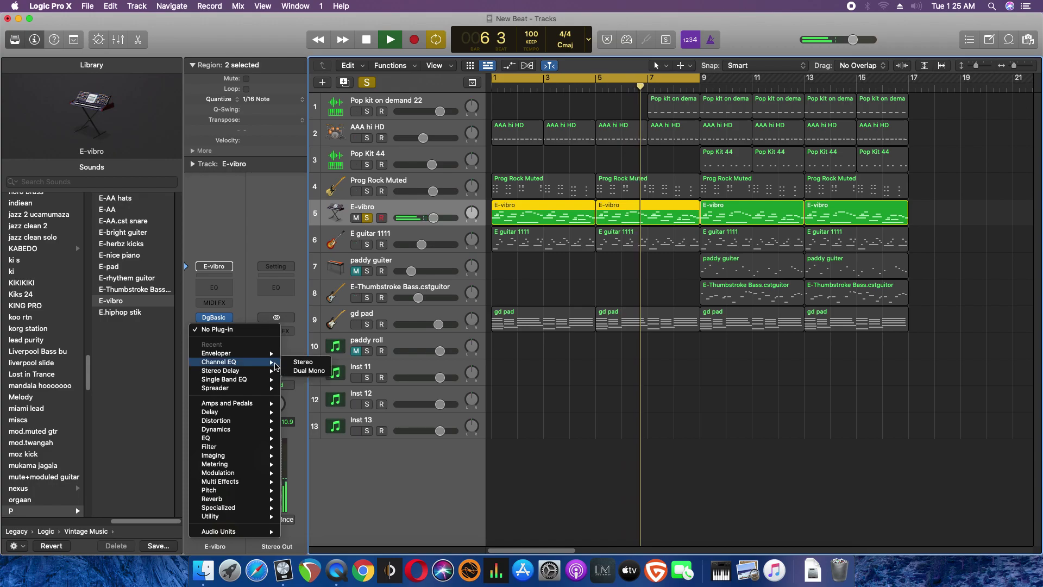
click(305, 362)
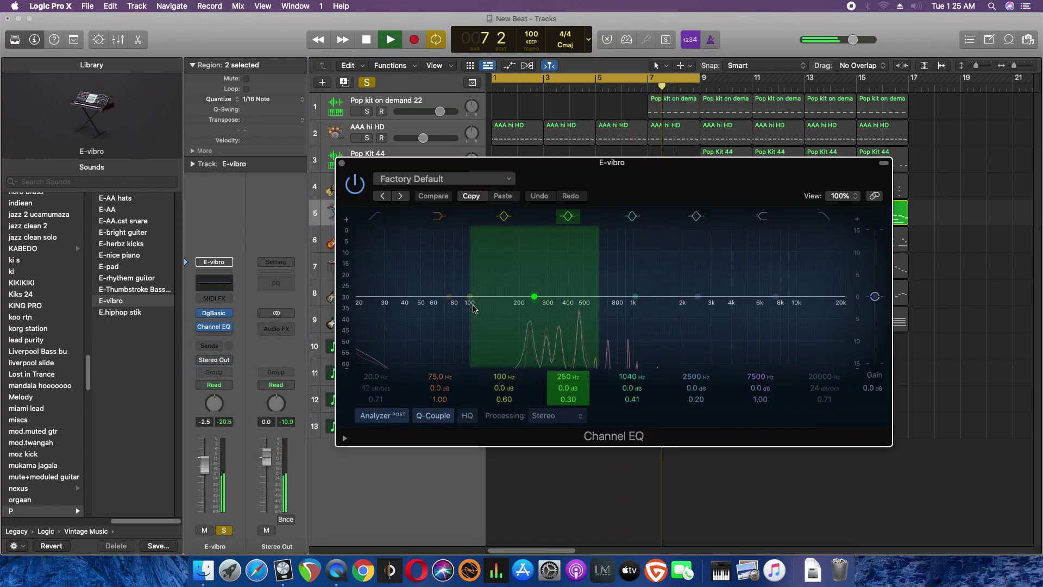
Enable the low cut in the E-vibro Channel EQ, steepen its slope to 36 dB/Oct and move its cutoff between 100 and 200 Hz
click(378, 216)
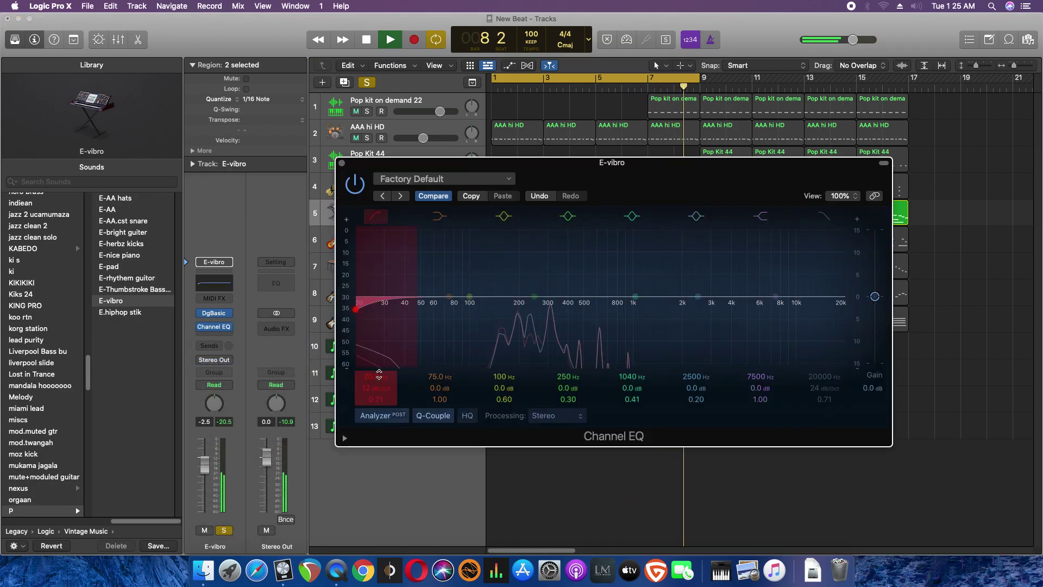
drag(371, 380, 375, 373)
drag(471, 309, 503, 310)
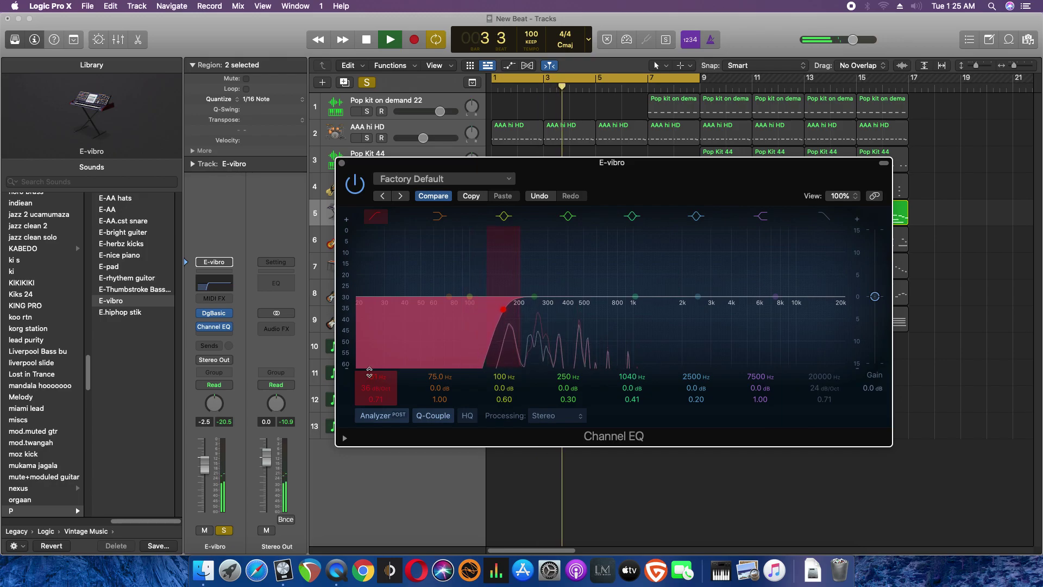
Close the E-vibro Channel EQ, turn off the track's solo and save the project
click(341, 162)
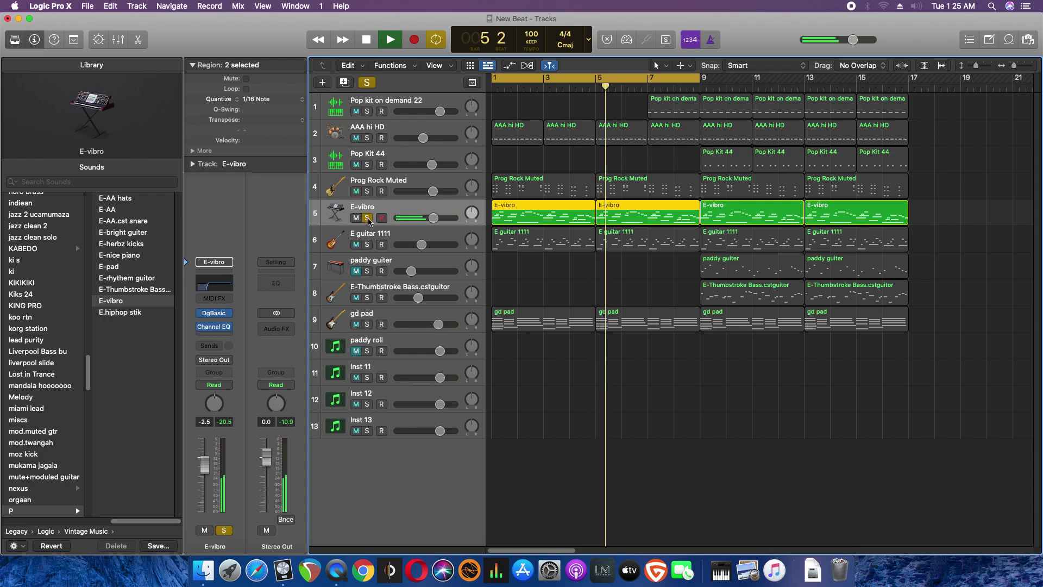
click(368, 245)
click(368, 218)
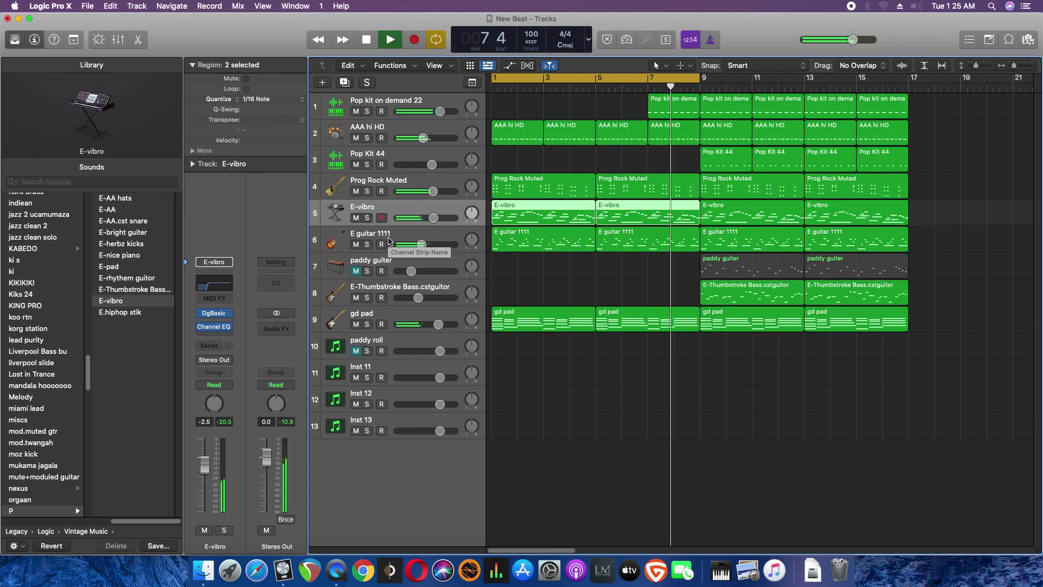
key(super+s)
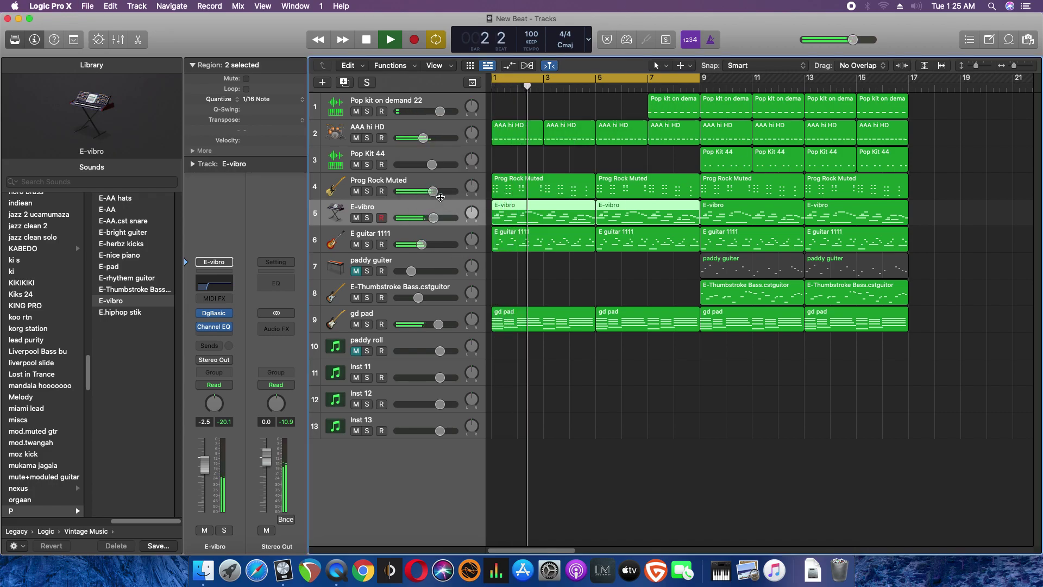
Lower the Prog Rock Muted track's volume to about -4.6 dB
drag(432, 191, 425, 190)
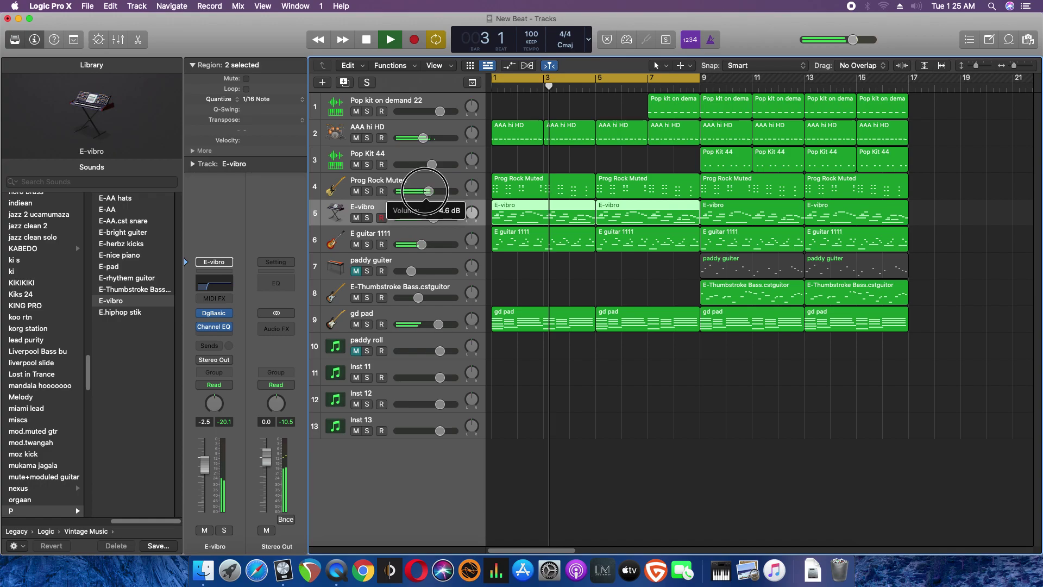
Delete the two Prog Rock Muted regions in bars 1 to 8 and save the project
click(572, 191)
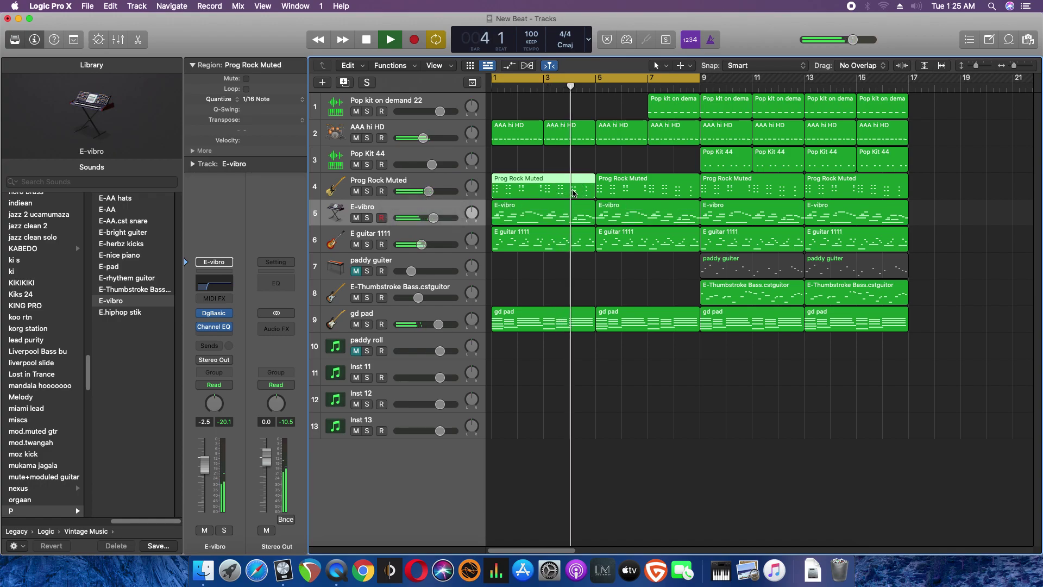
key(Delete)
click(665, 195)
key(Delete)
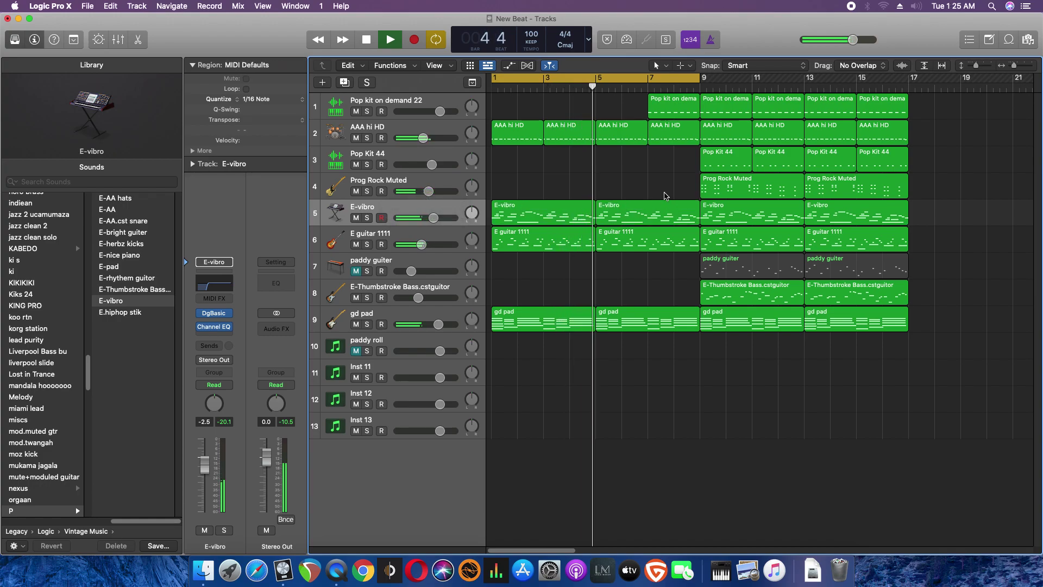
key(super+s)
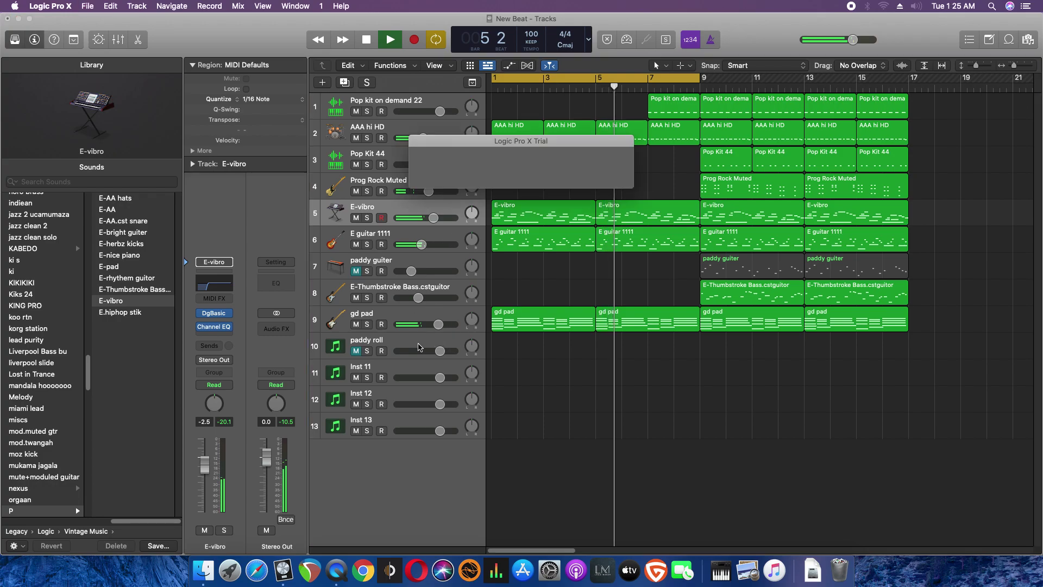
Select the empty Inst 11 track and start a sound search in the library
click(416, 343)
click(404, 370)
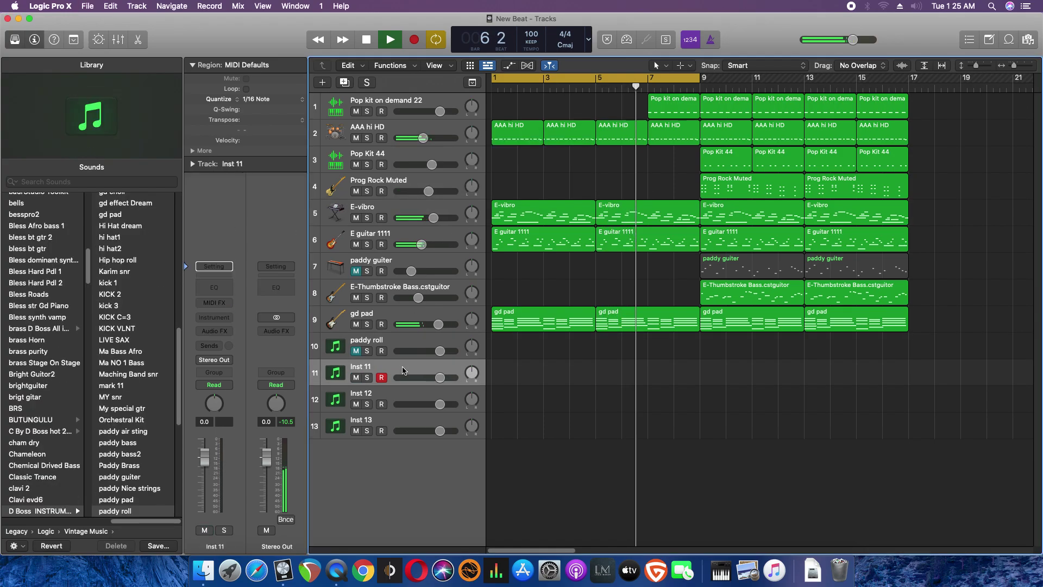
click(42, 181)
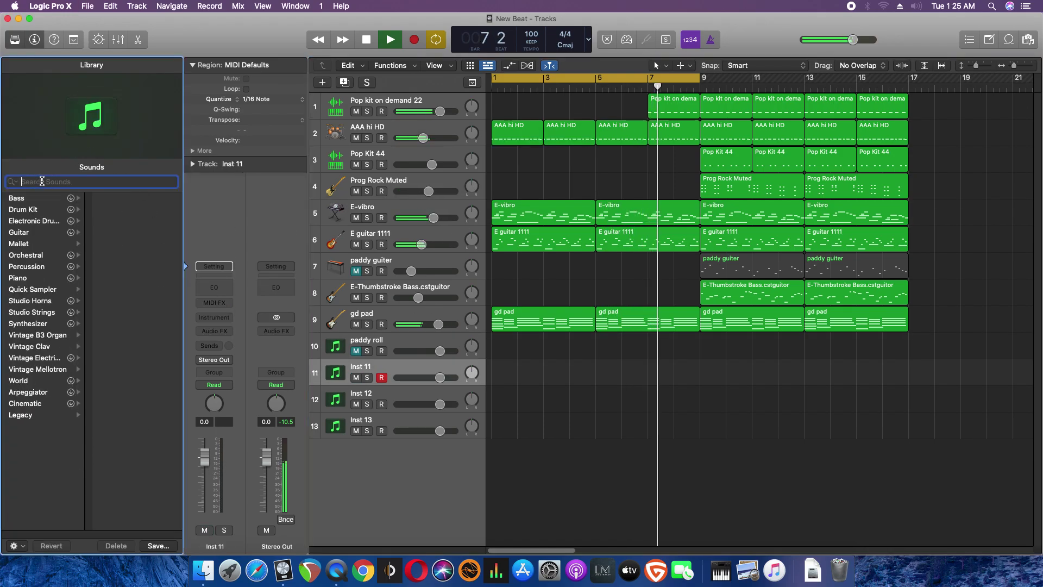
text(pa)
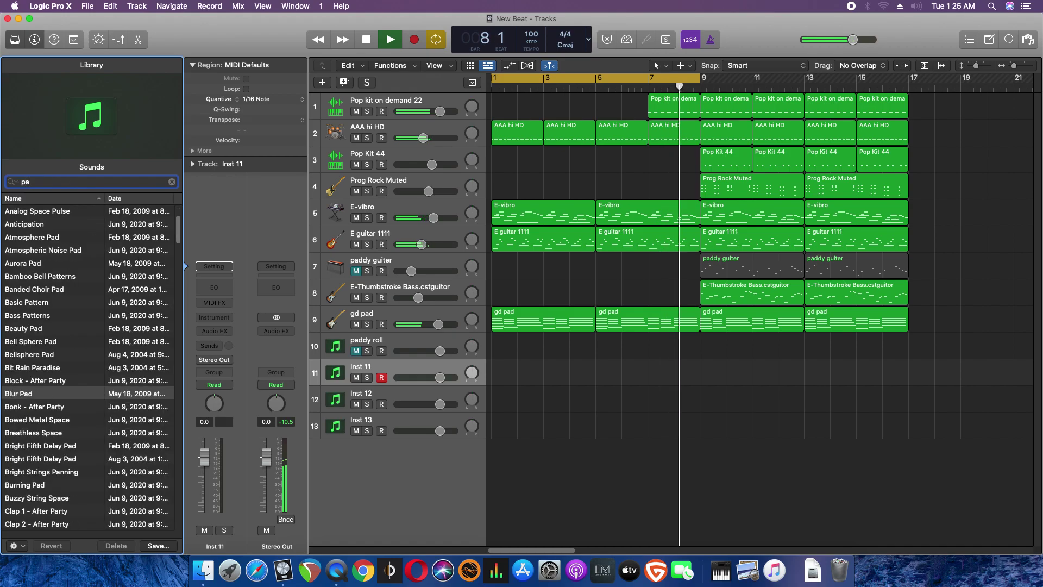
text(ino)
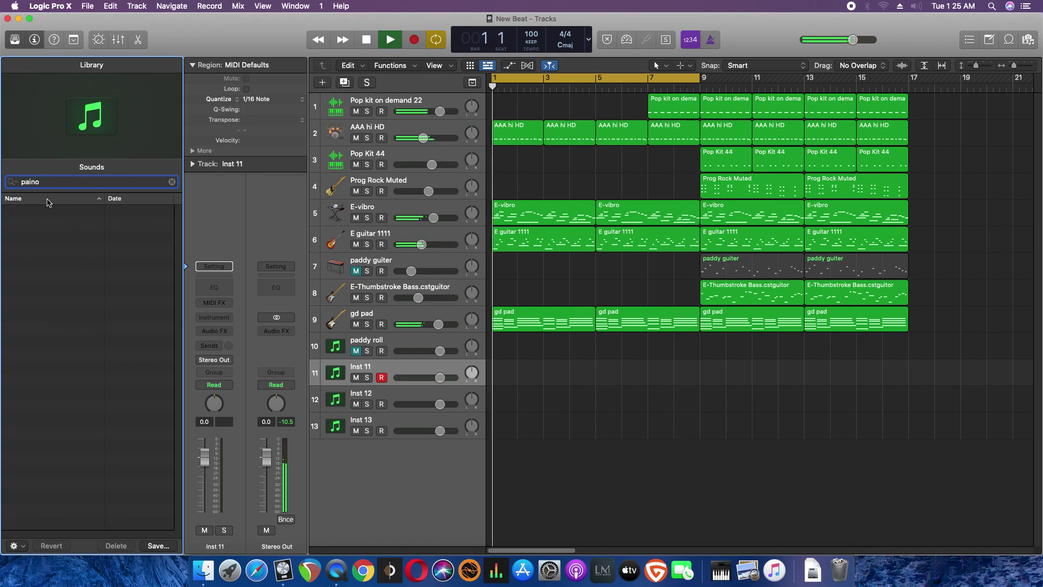
key(BackSpace)
key(BackSpace)
key(BackSpace)
key(BackSpace)
key(BackSpace)
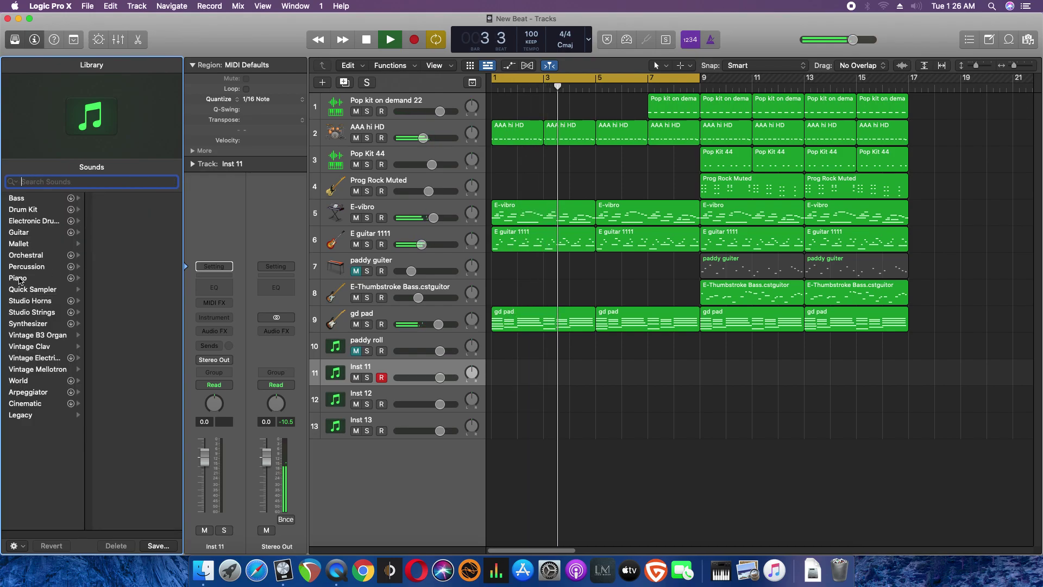
Load the Steinway Grand Piano sound from the Piano category onto the Inst 11 track
click(18, 278)
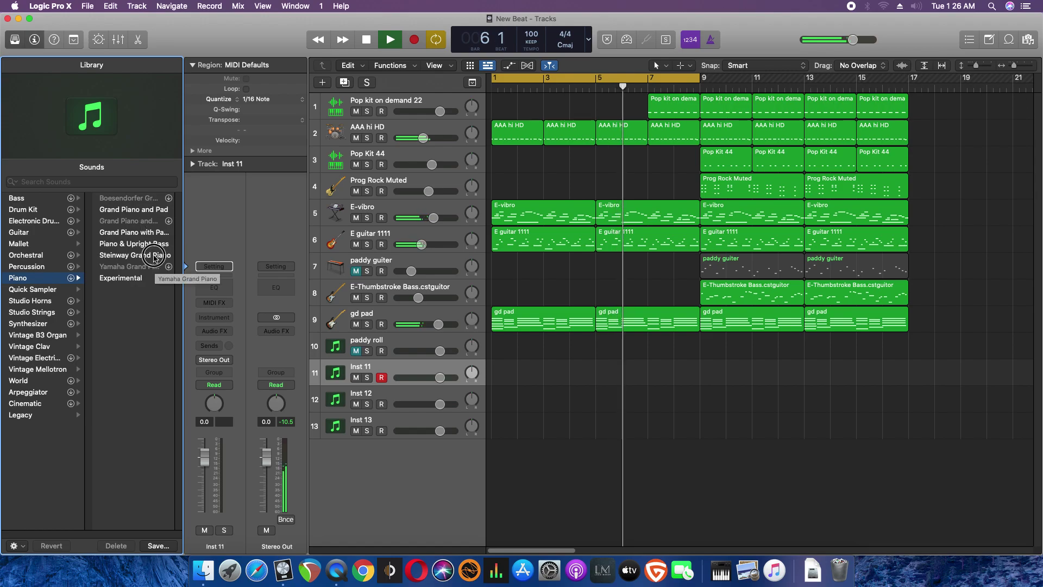
click(156, 257)
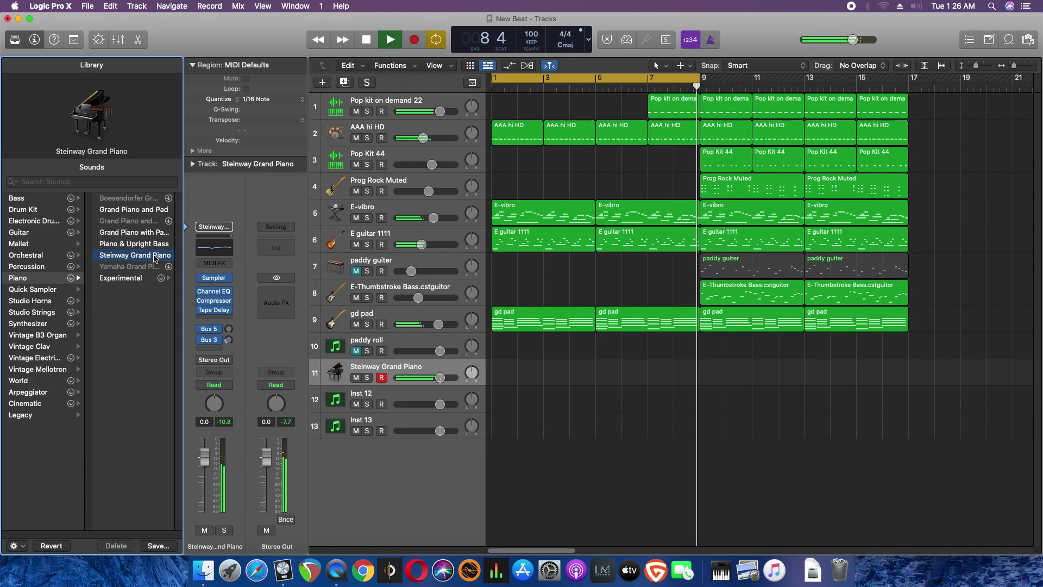
Record a Steinway Grand Piano take over bars 1 to 8 with the cycle on, and delete the take
key(space)
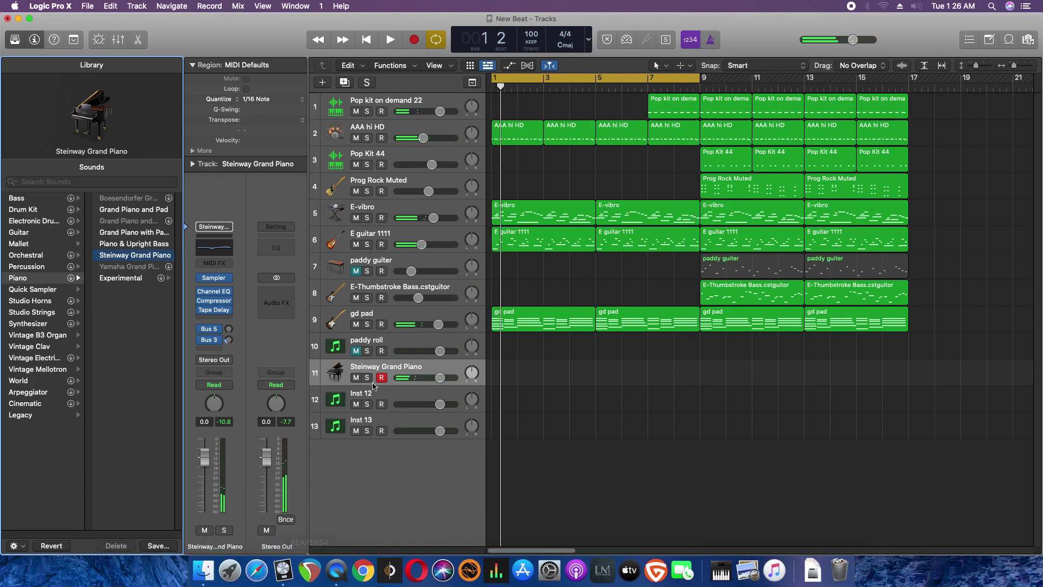
click(414, 40)
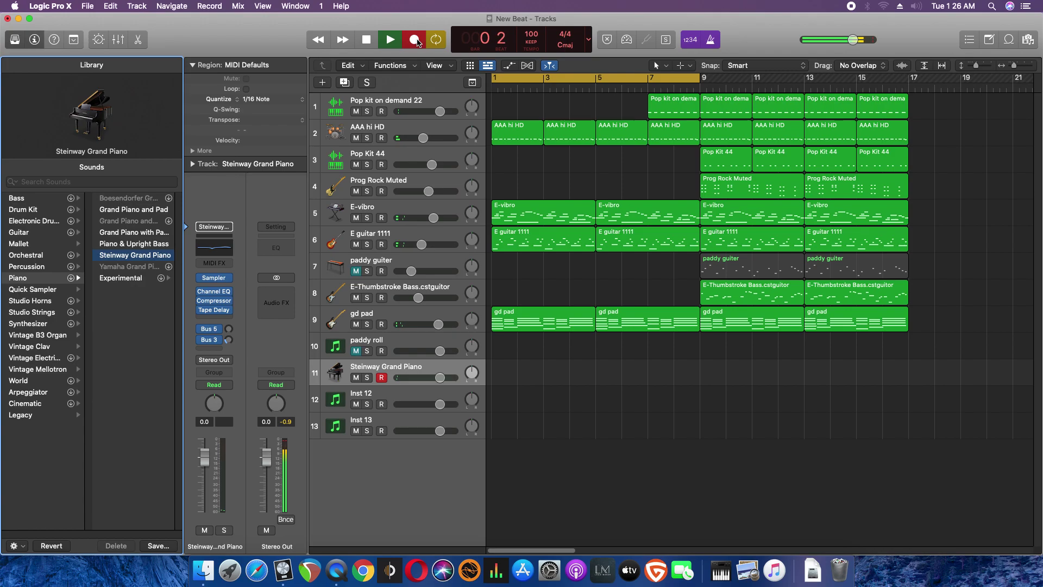
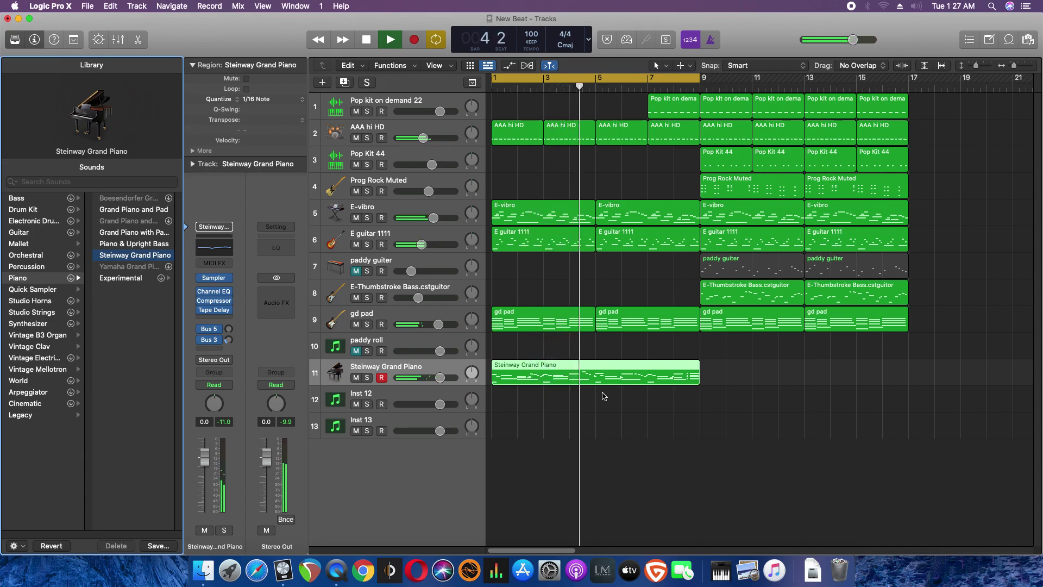
click(569, 375)
key(space)
key(Delete)
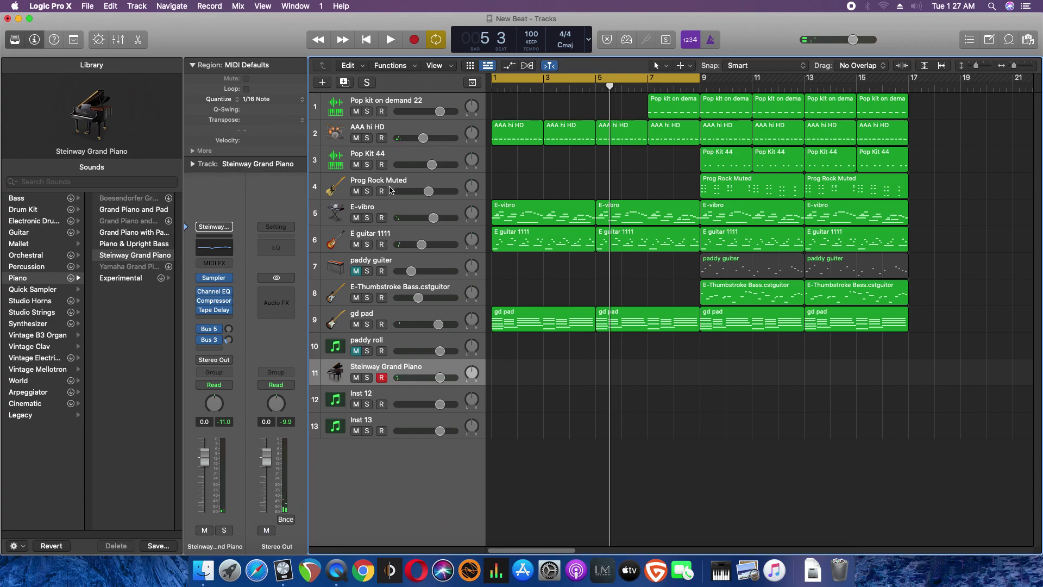
Record a second Steinway Grand Piano take over bars 1 to 8 and play it back
click(411, 41)
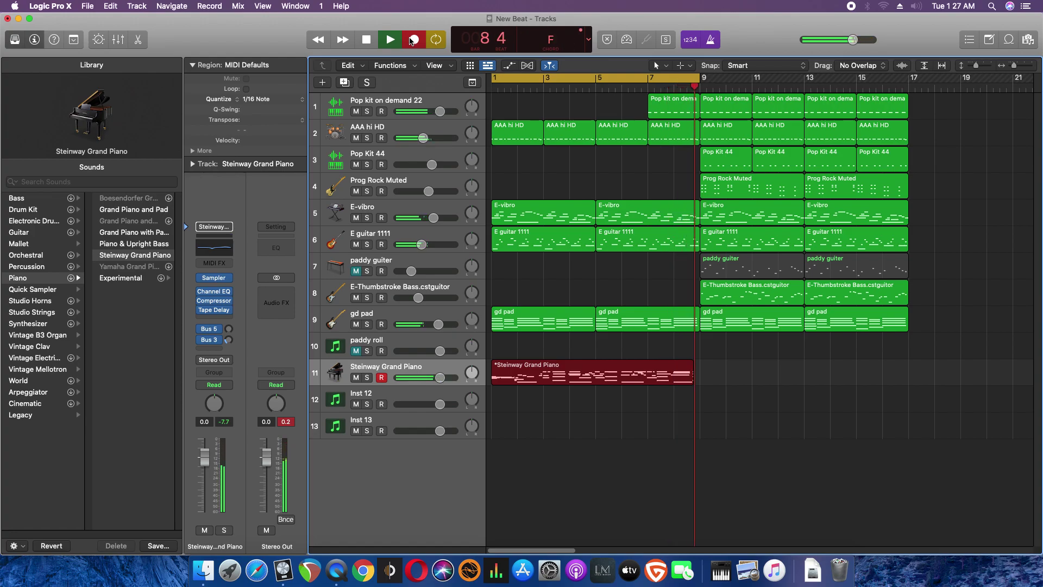
key(space)
key(space)
key(space)
Open the Pop kit on demand 22 region at bar 7 in the Piano Roll and restart playback
double_click(685, 111)
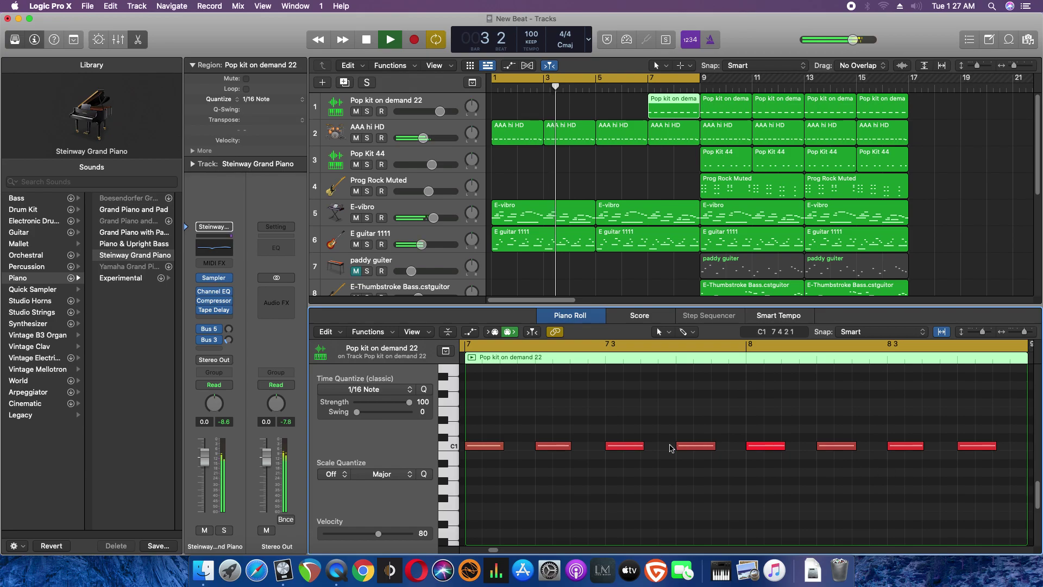
key(space)
key(space)
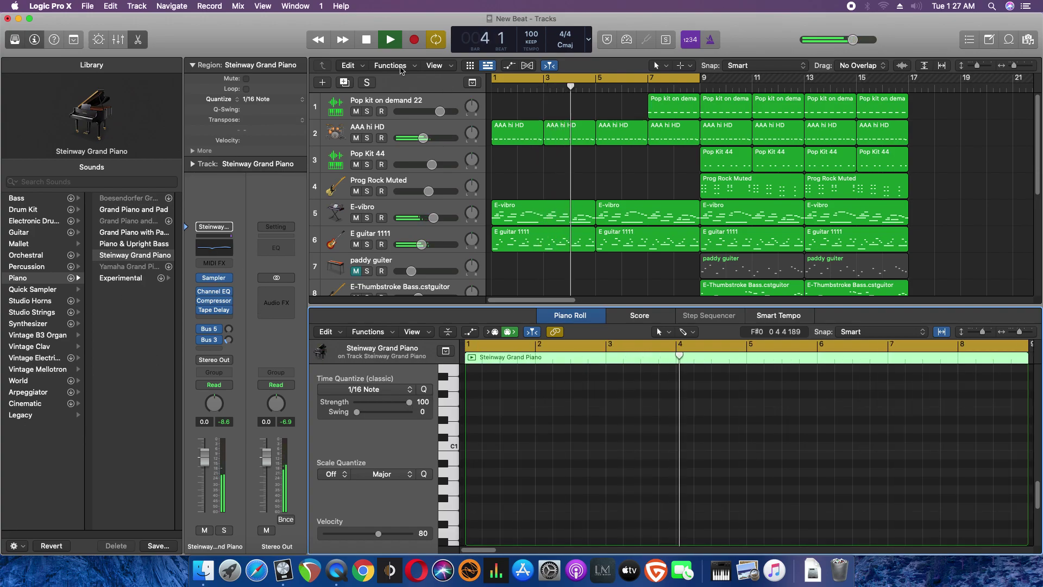
Turn off cycle mode, close the Piano Roll and delete the recorded Steinway Grand Piano region
click(439, 39)
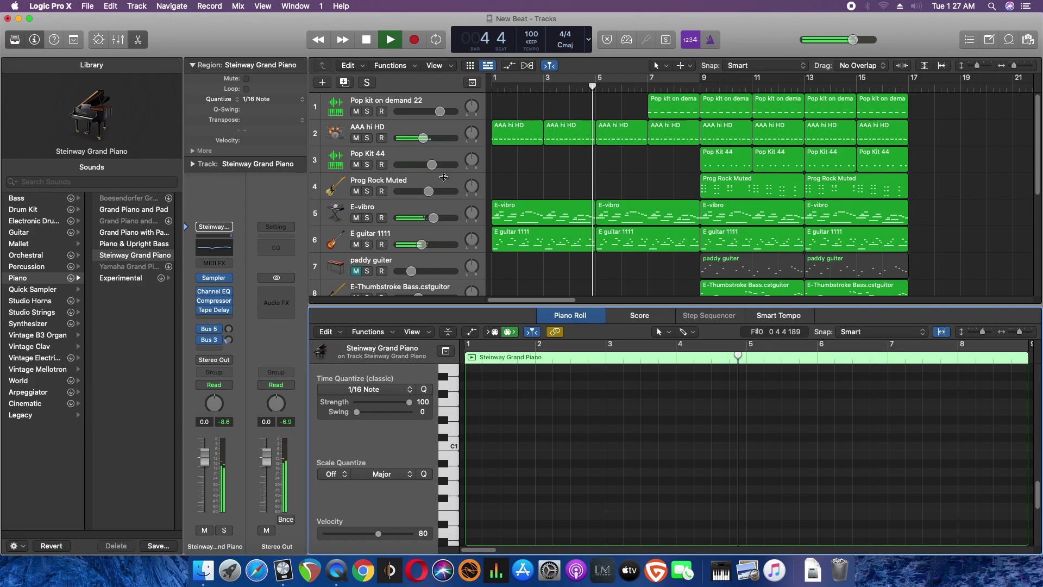
key(e)
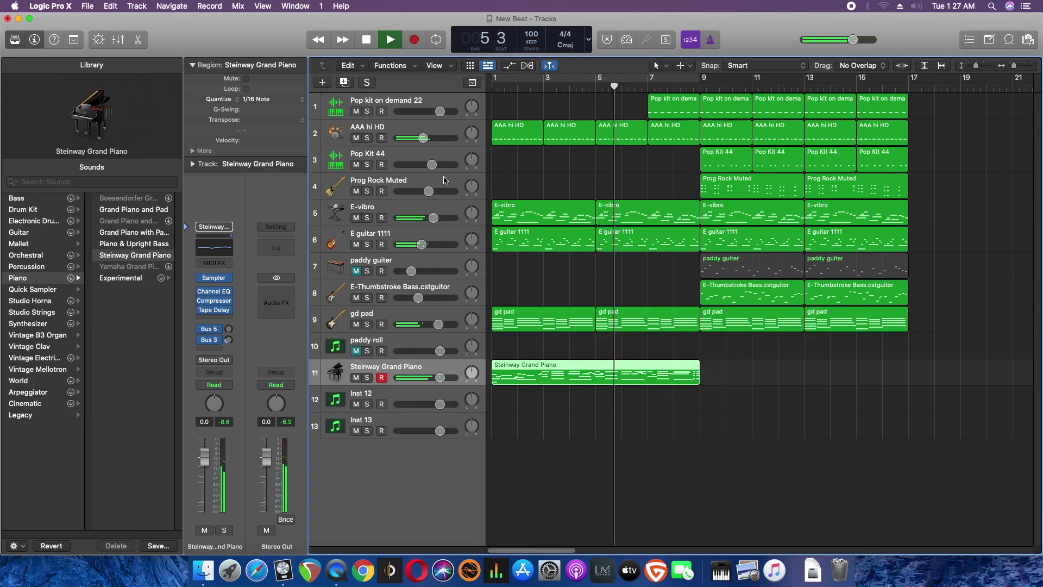
key(space)
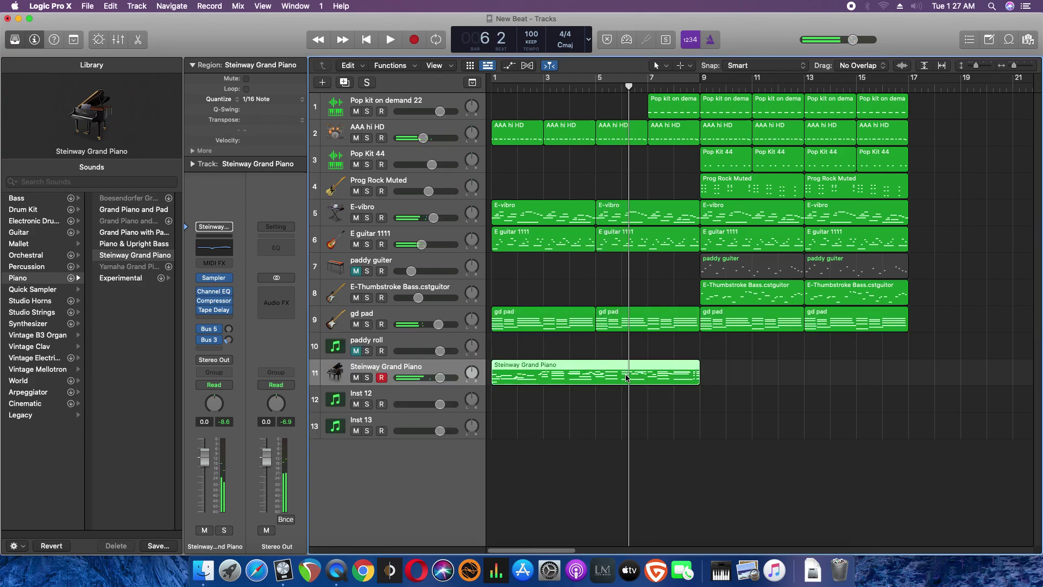
key(Delete)
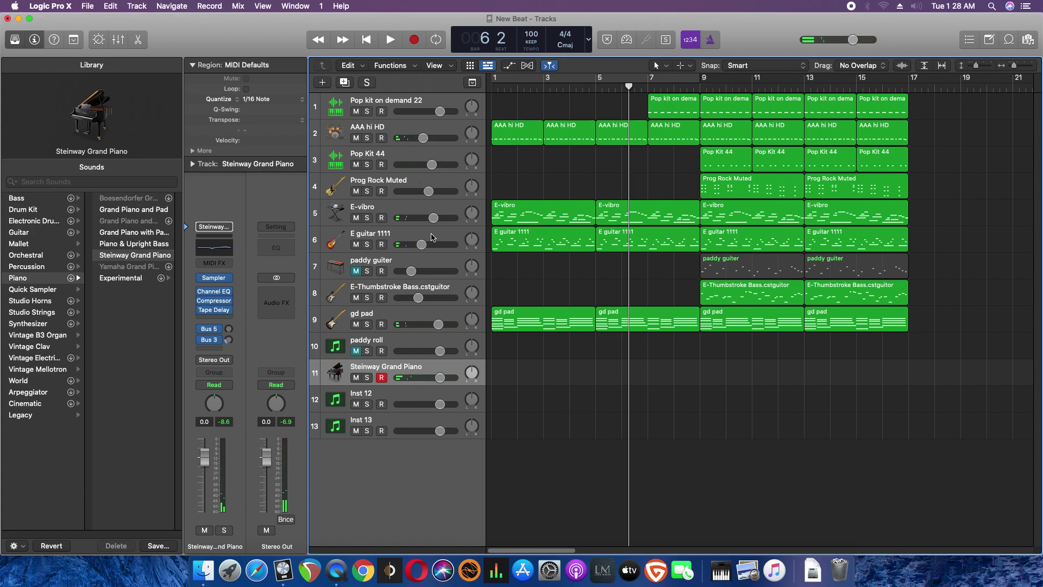
Record a third Steinway Grand Piano take from bar 1 to bar 9 without the cycle, and delete it
click(416, 39)
click(414, 39)
click(366, 39)
click(415, 40)
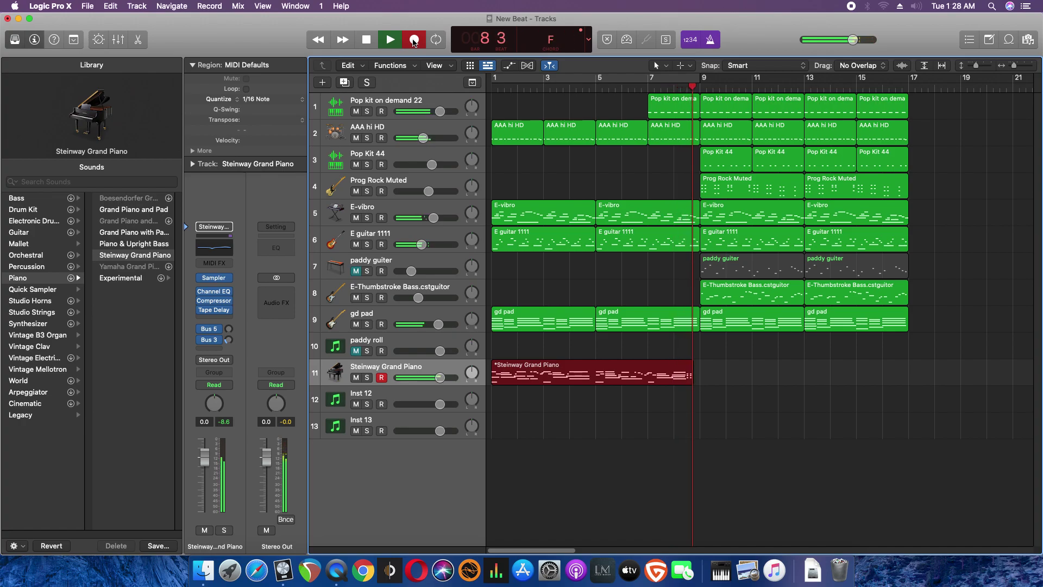
click(414, 40)
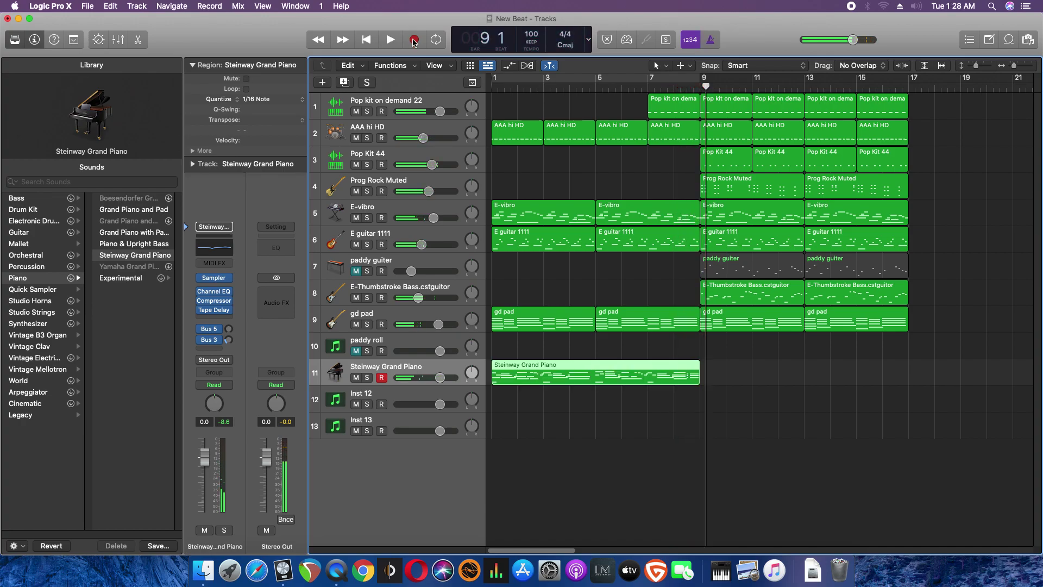
key(Delete)
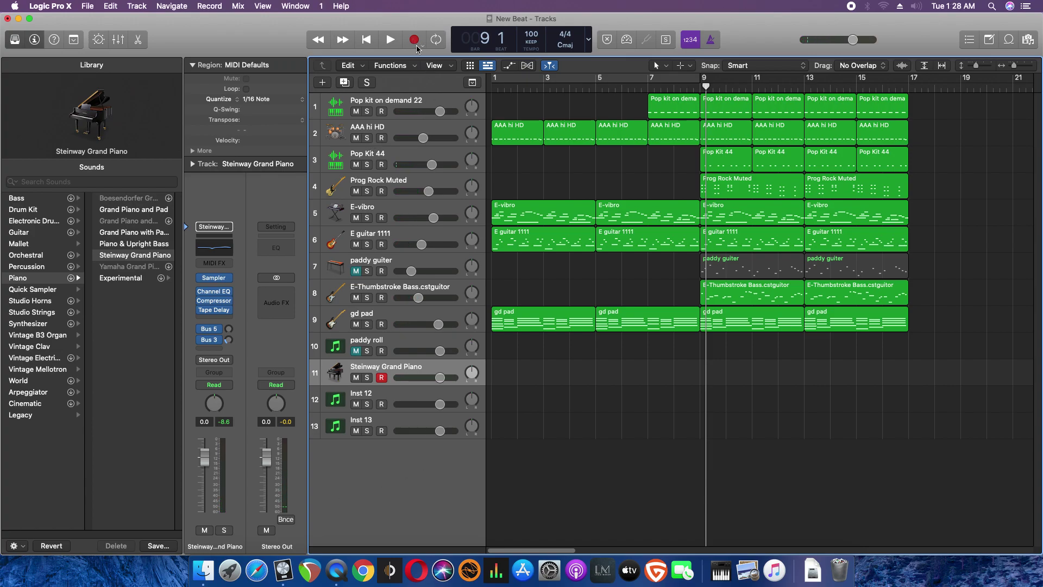
Return to bar 1, record a fourth Steinway Grand Piano take up to bar 7, and delete it
click(415, 41)
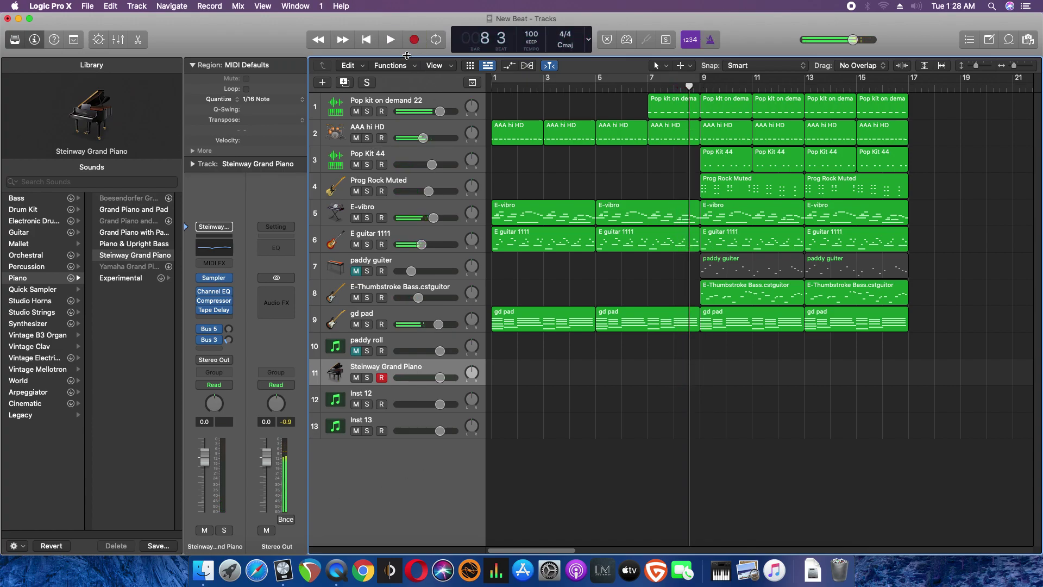
click(372, 41)
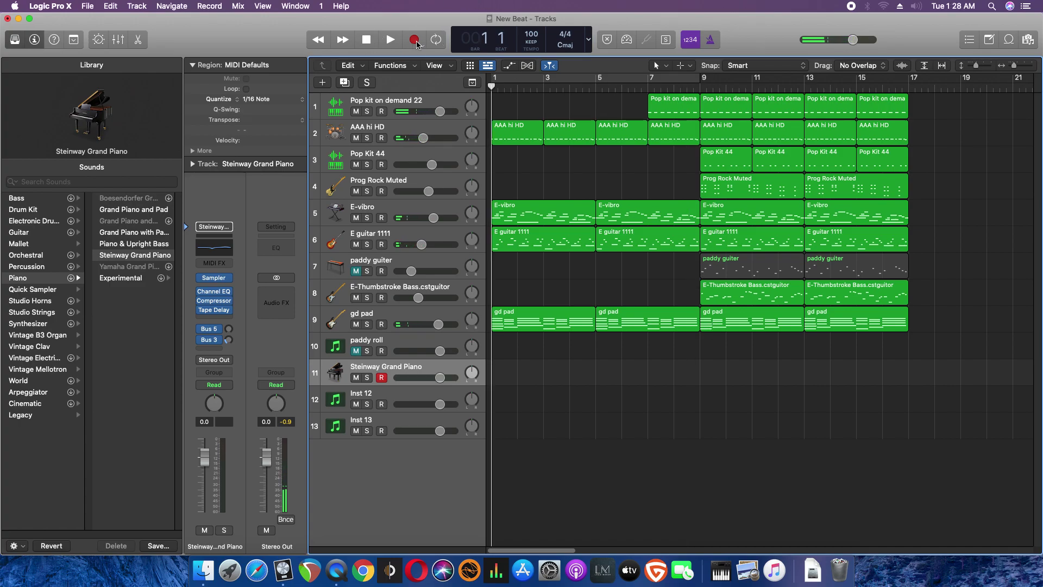
click(418, 41)
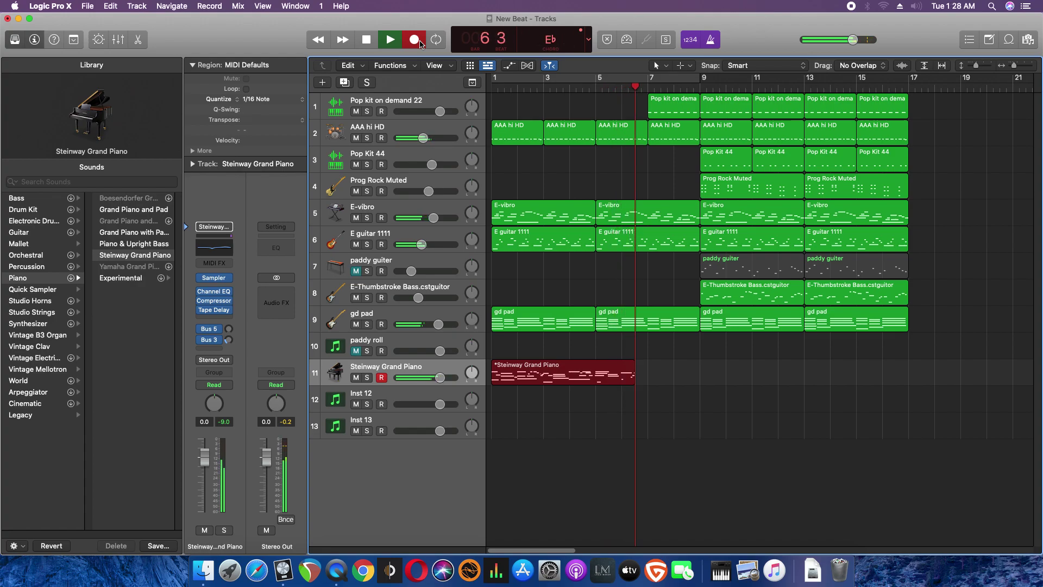
click(421, 44)
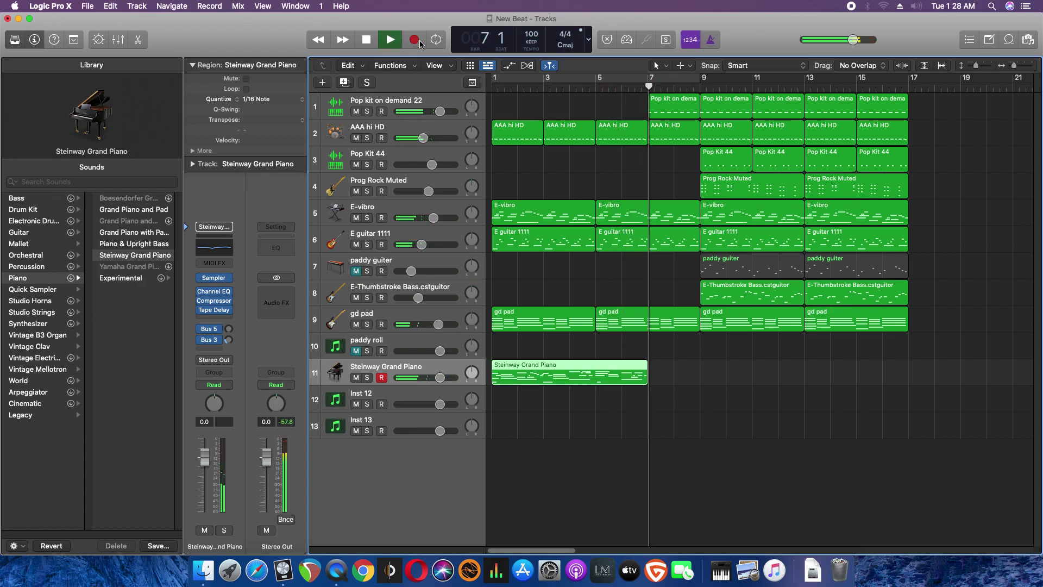
key(space)
key(Delete)
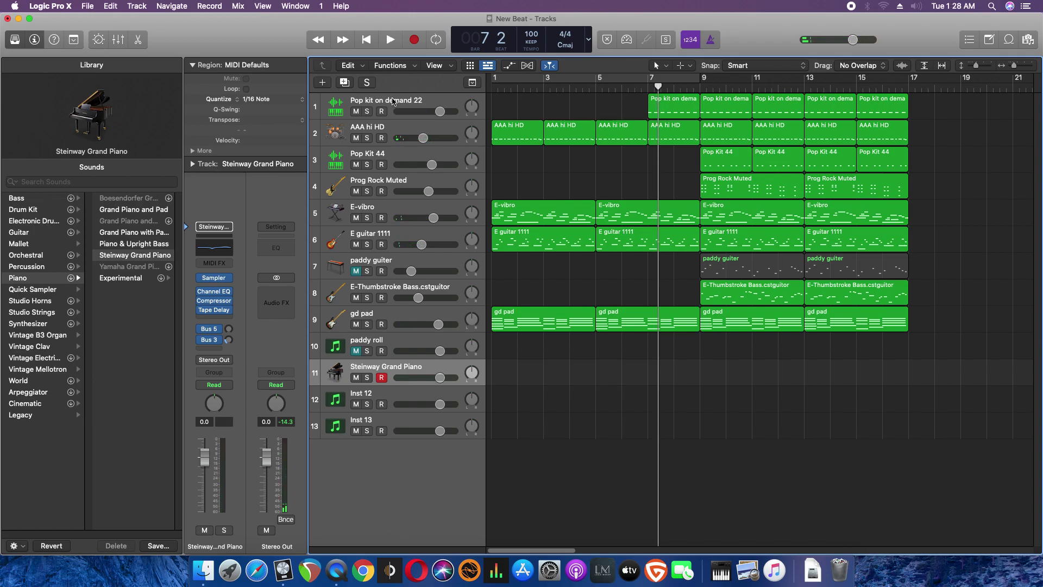
Return to the start and record a new Steinway Grand Piano take over bars 1 to 8
click(373, 37)
click(414, 40)
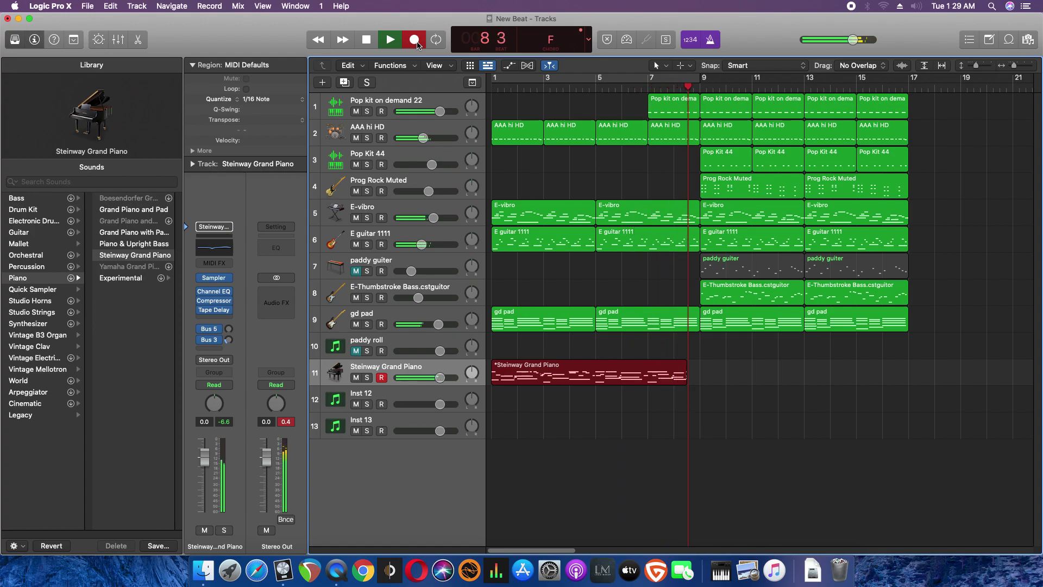
click(415, 42)
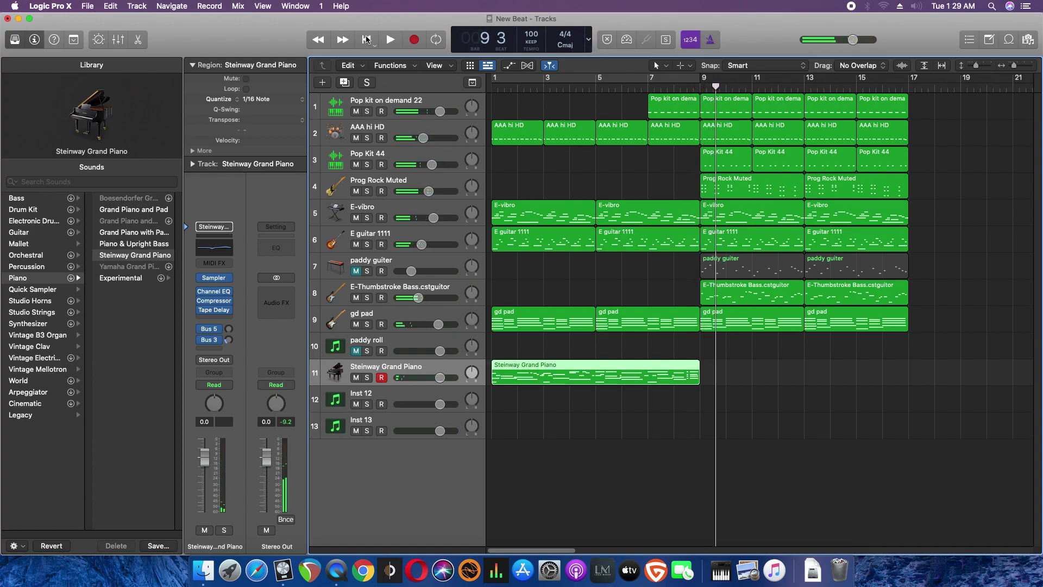
Play the song from the start and open the Steinway Grand Piano region in the Piano Roll
click(367, 39)
click(389, 39)
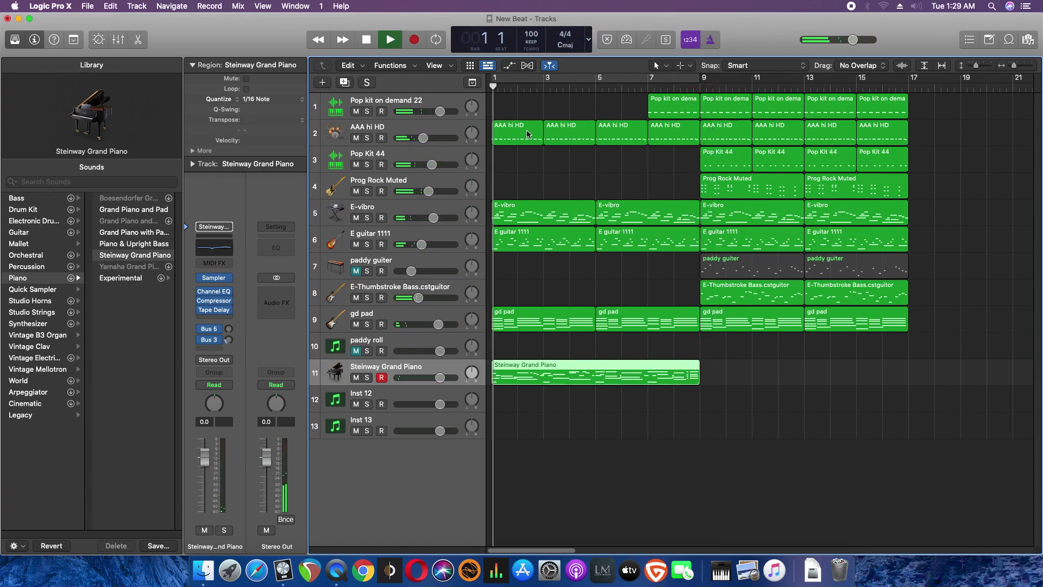
double_click(611, 375)
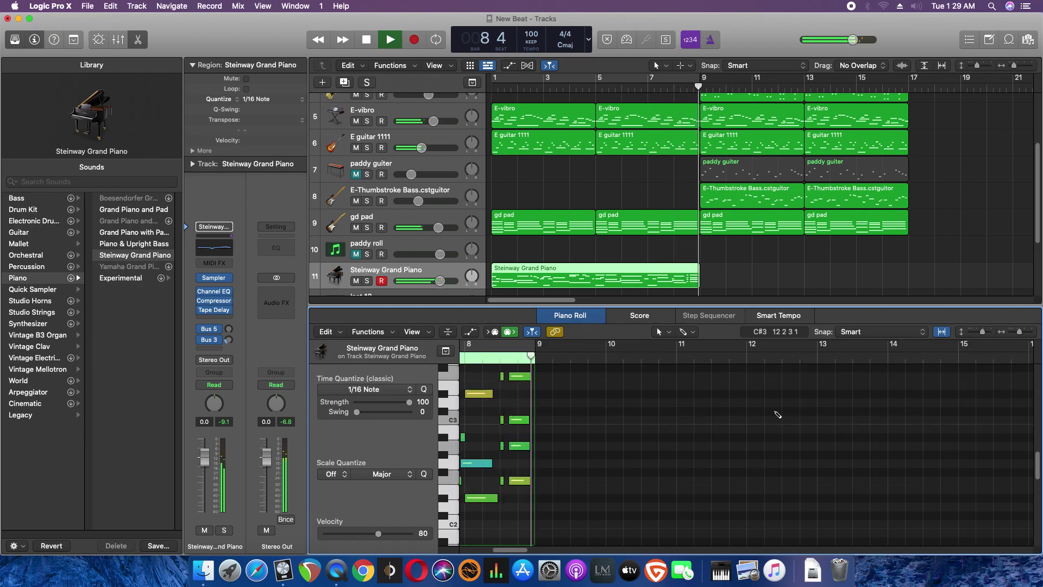
Delete the recorded Steinway Grand Piano region and undo the deletion
key(Delete)
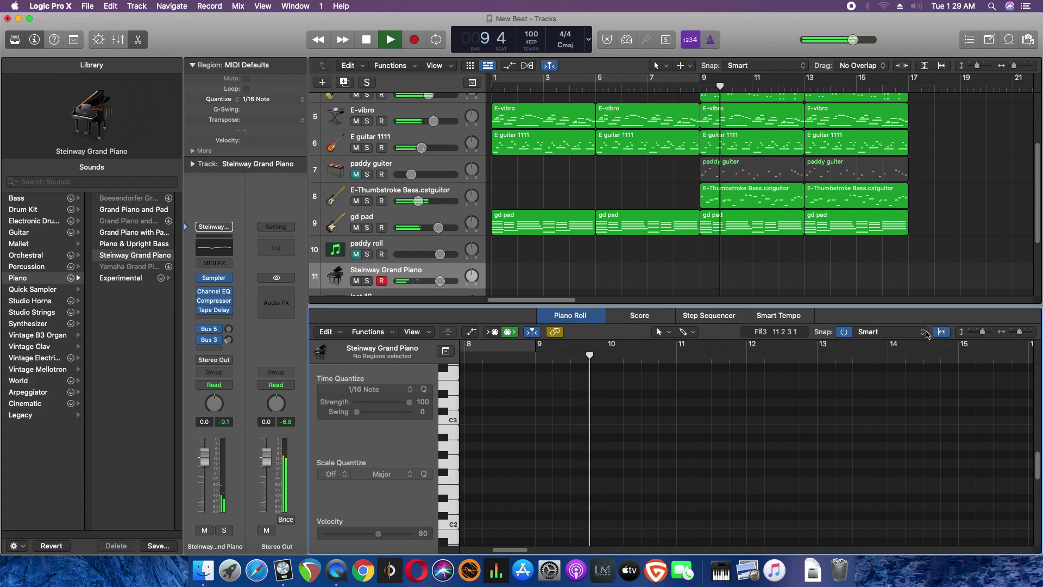
click(111, 6)
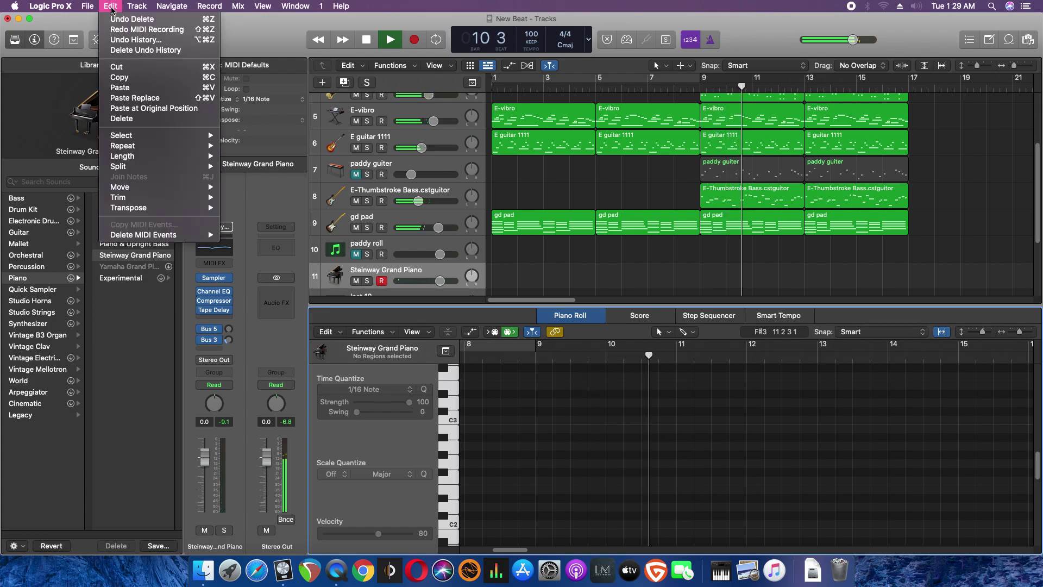
click(130, 19)
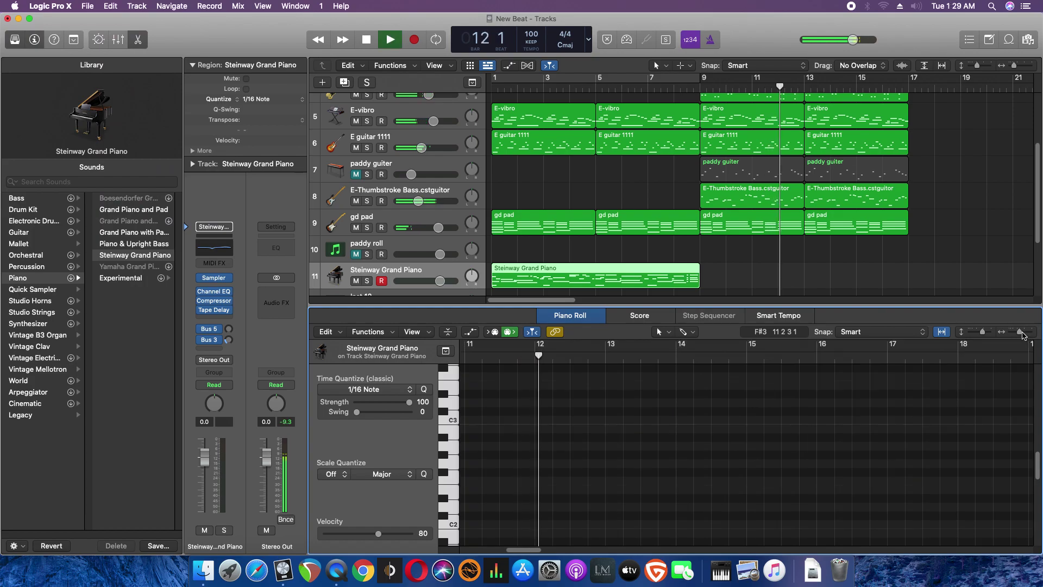
Close the Piano Roll and play back the transition into the full beat from bar 8
key(e)
key(space)
click(679, 87)
key(space)
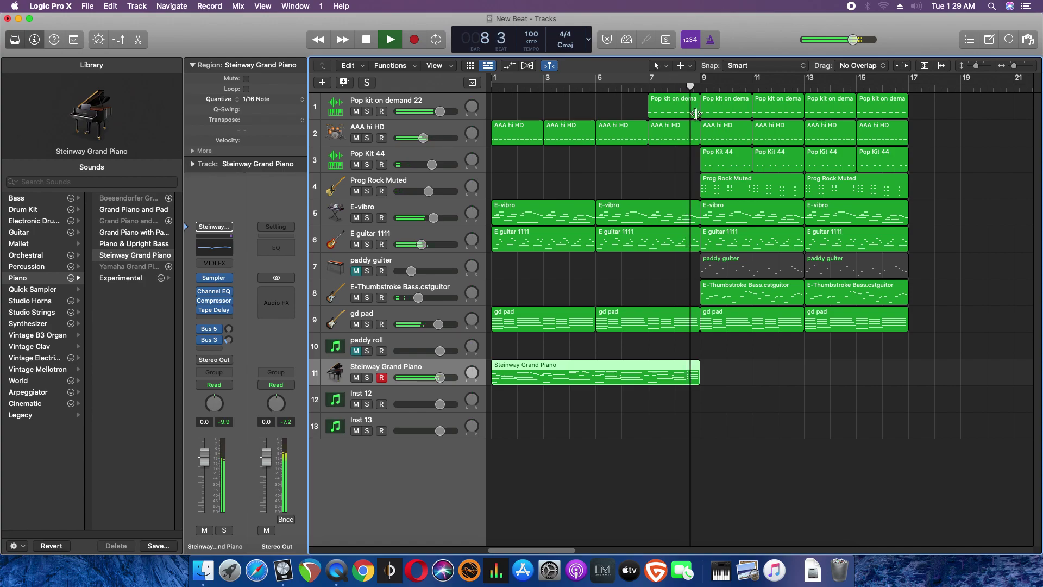
In the Pop kit on demand region at bar 7, shorten the C1 note at 8 3 and move the last note to 8 3 2 1
key(space)
click(695, 113)
key(e)
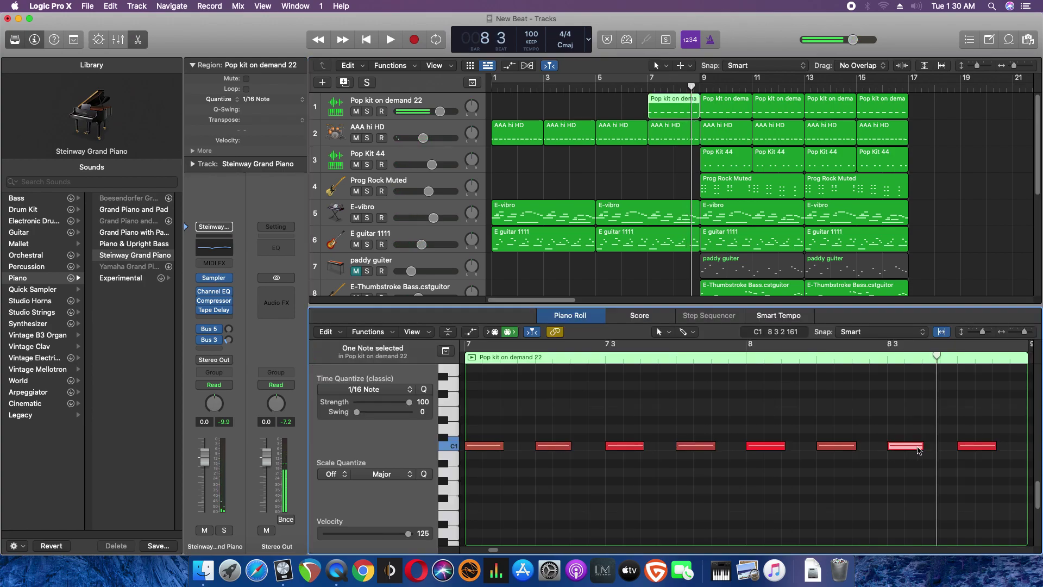
drag(921, 447, 902, 446)
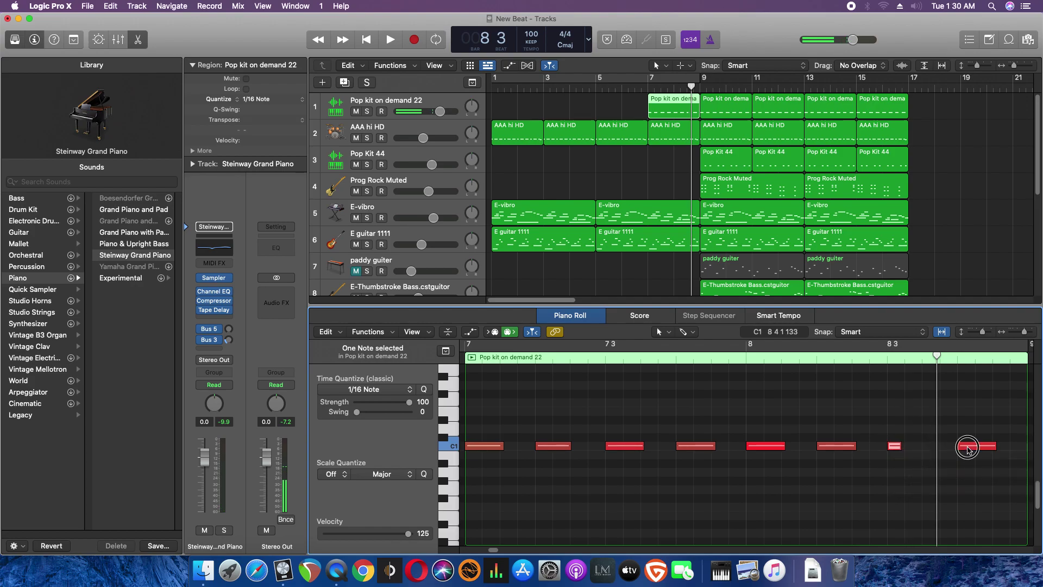
drag(967, 449, 926, 451)
Play back bar 8 and shift the last C1 note of the Pop kit on demand region one sixteenth later
key(space)
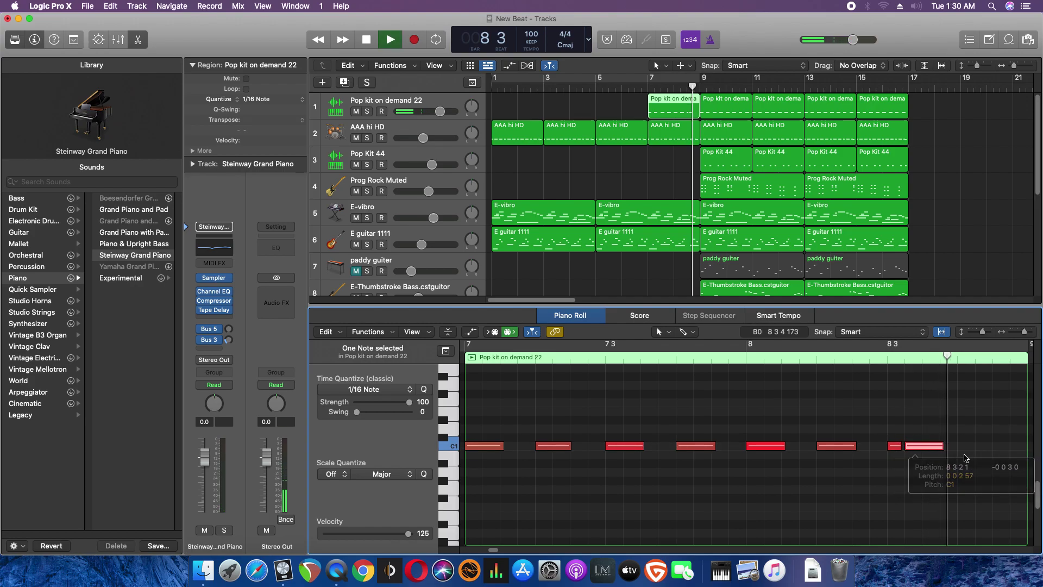
click(674, 85)
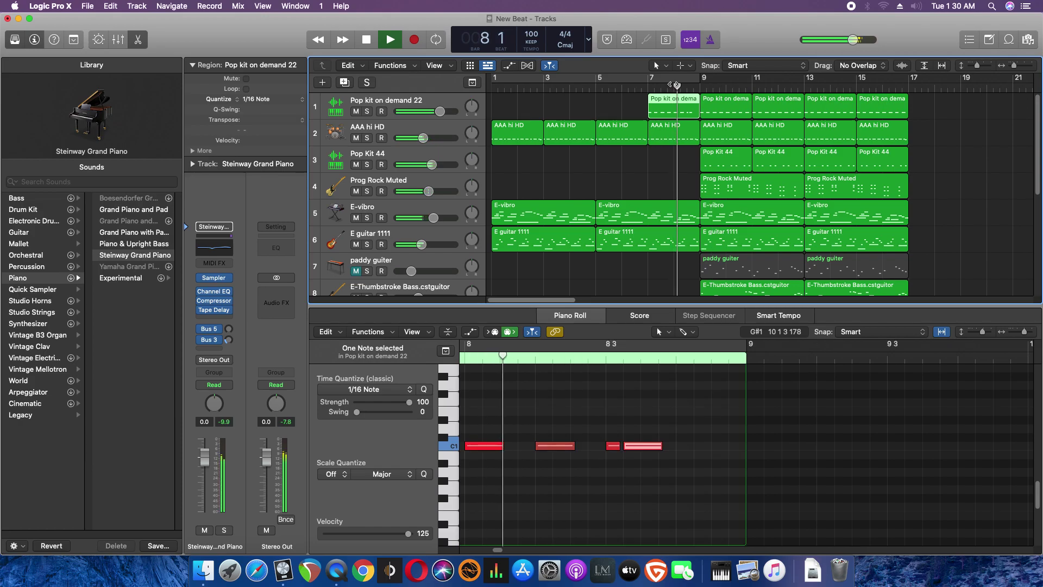
key(space)
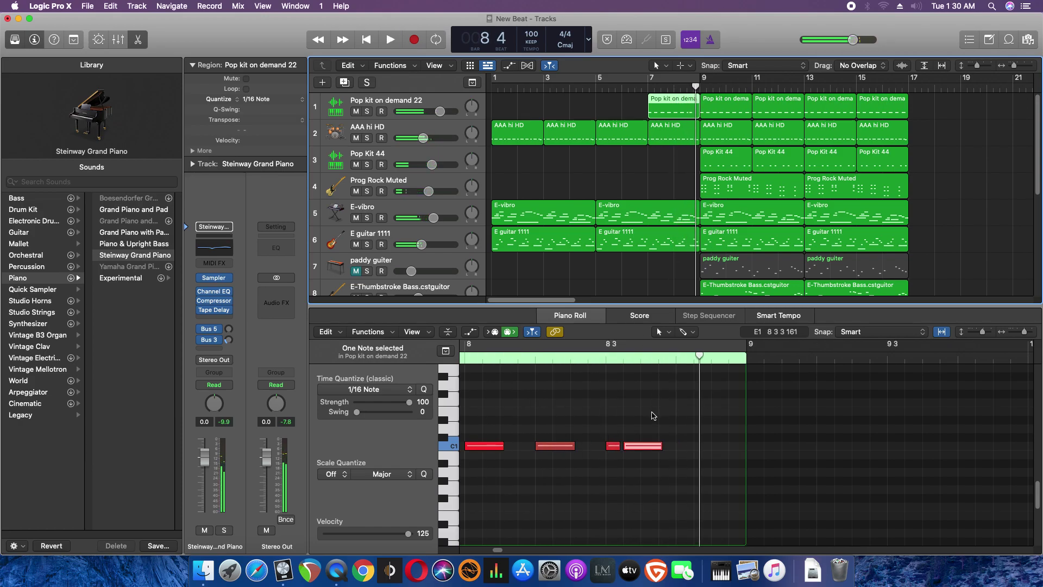
drag(644, 445, 677, 448)
Turn on cycle mode over bars 1 to 9 and play back from bar 7
key(space)
click(660, 82)
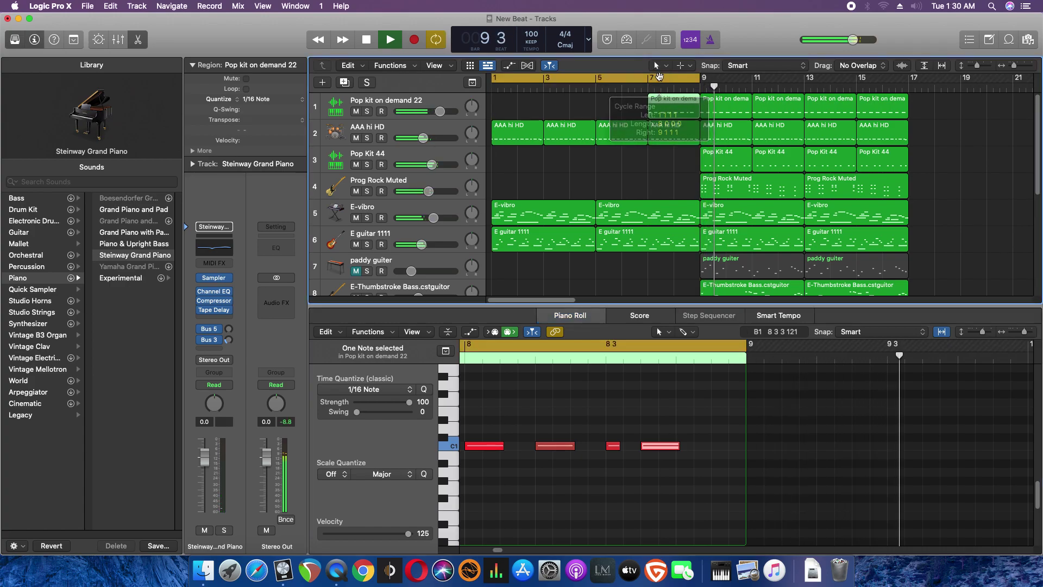
click(660, 85)
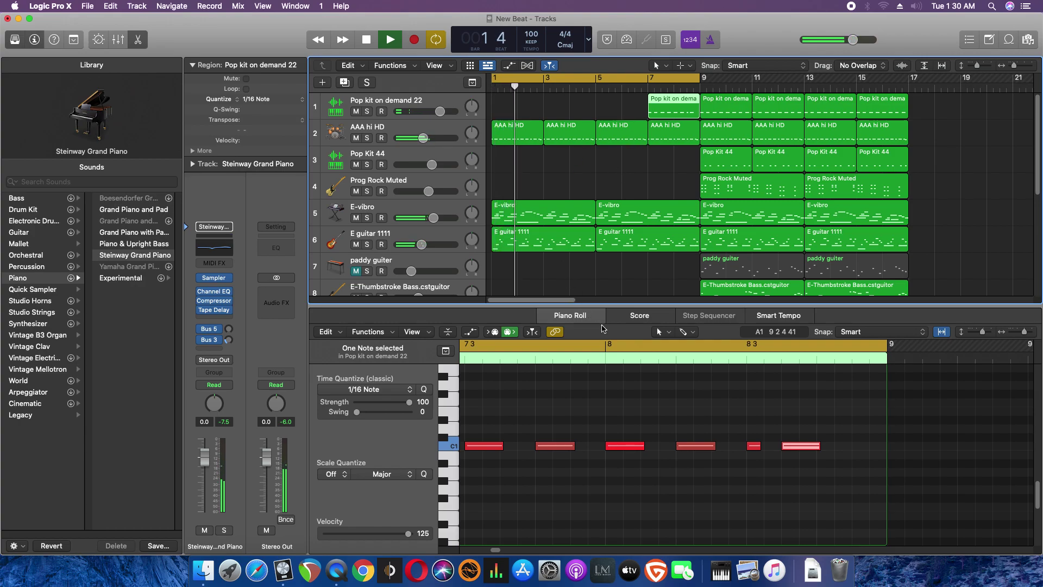
Close the Piano Roll and lower the Steinway Grand Piano track volume to -4.2 dB
key(e)
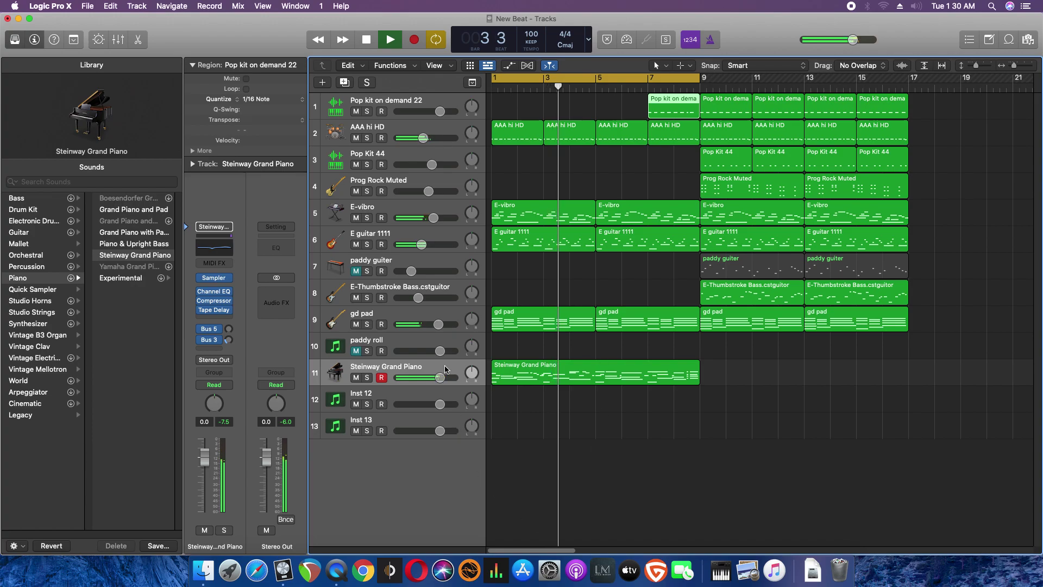
drag(440, 377, 429, 376)
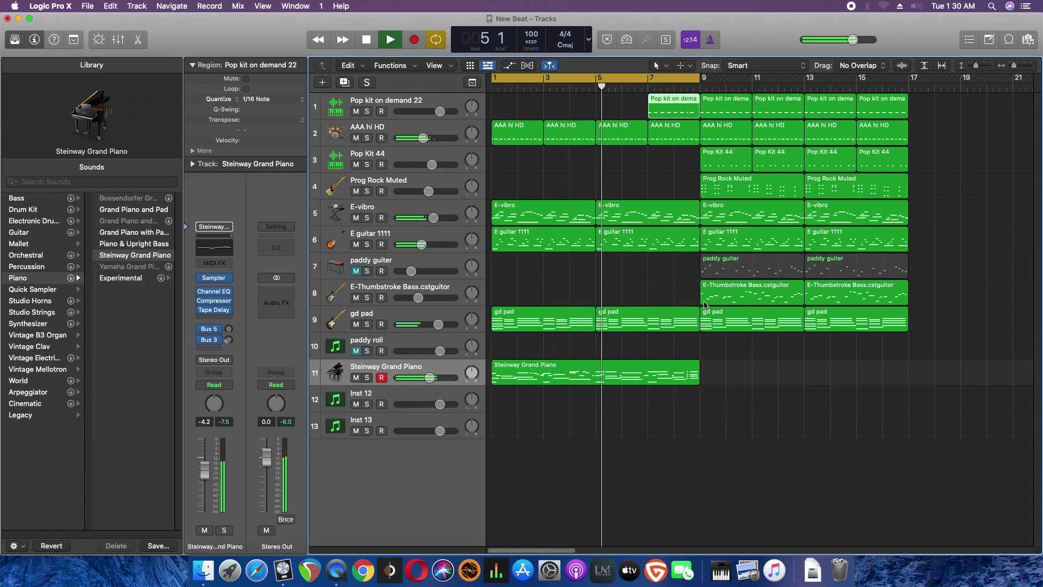
Unmute the paddy roll track and record a drum roll on it in bar 8
click(439, 343)
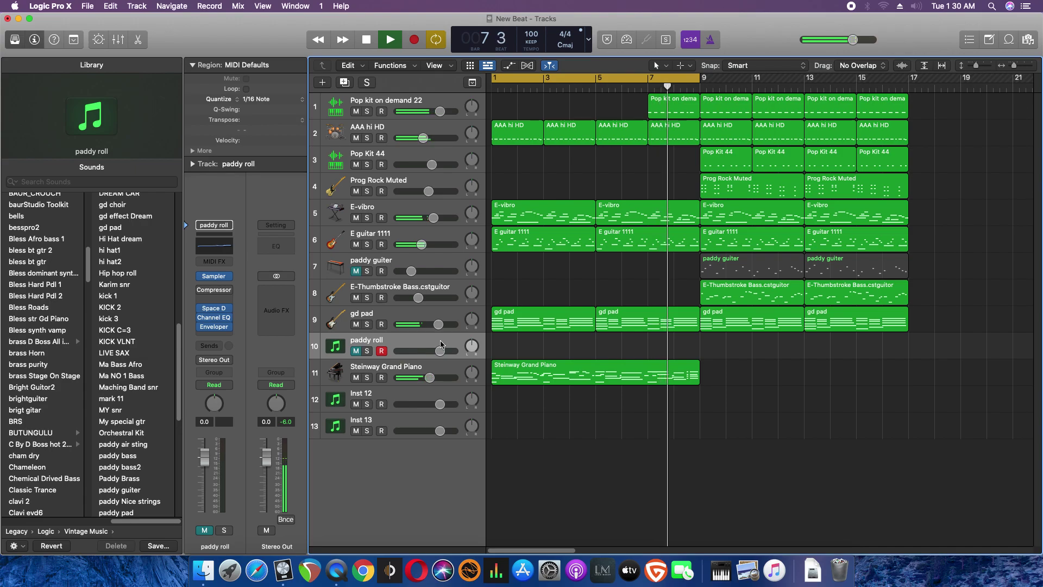
click(356, 351)
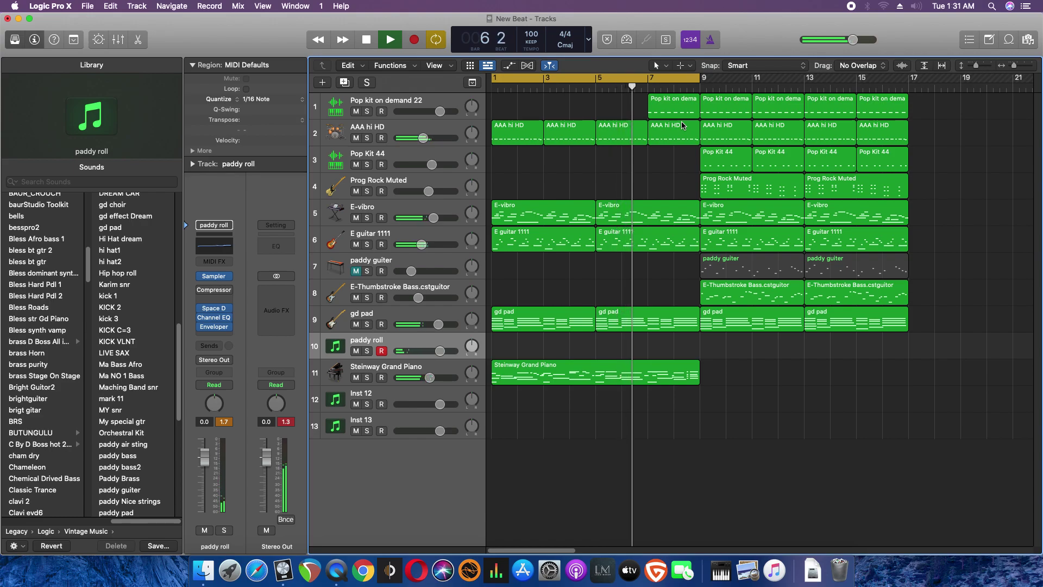
click(414, 40)
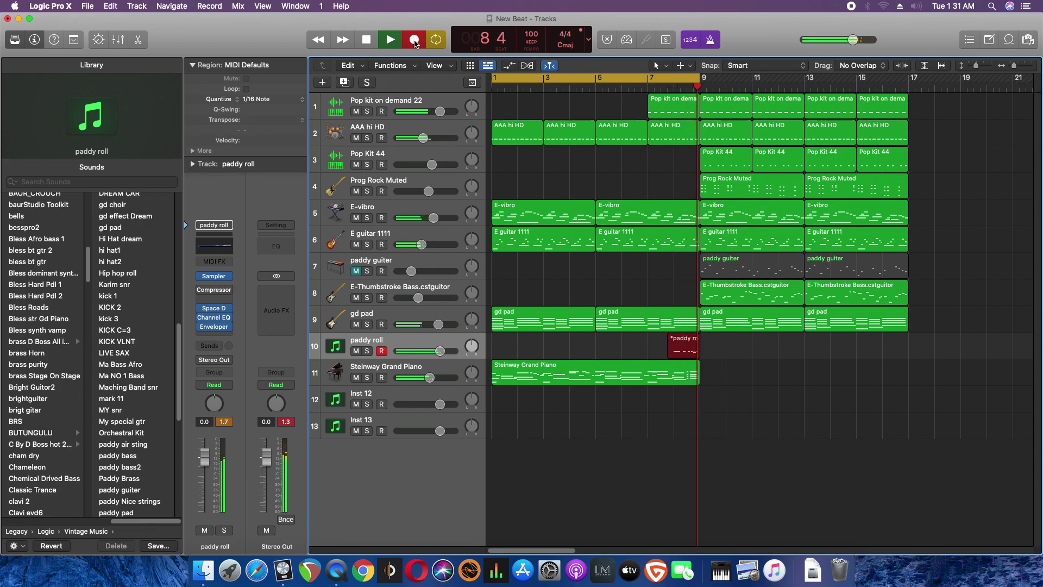
click(414, 41)
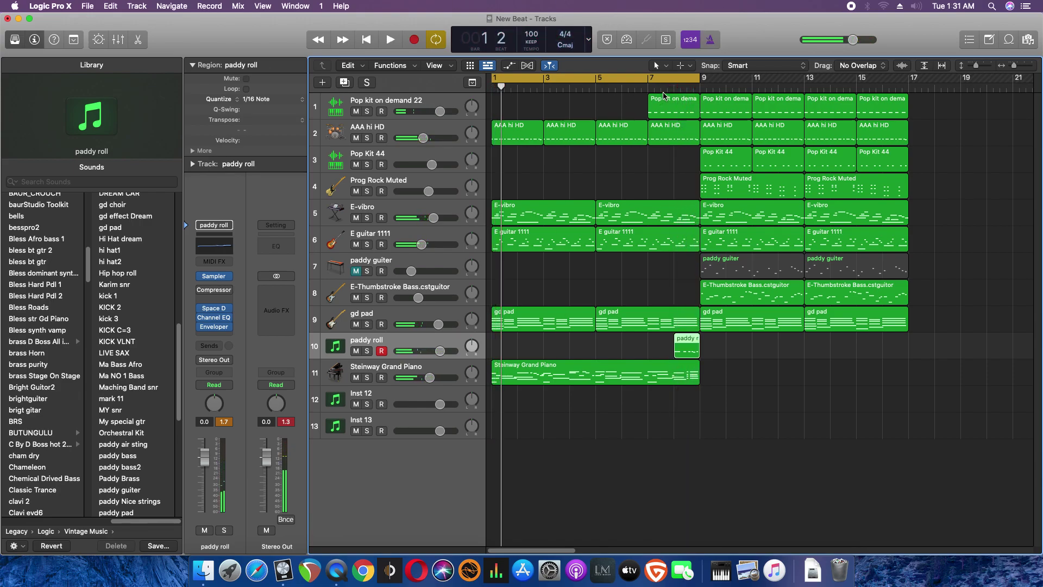
Play back the recorded paddy roll region, open it in the Piano Roll and raise two notes between 8 3 and 8 4 to A#1
key(space)
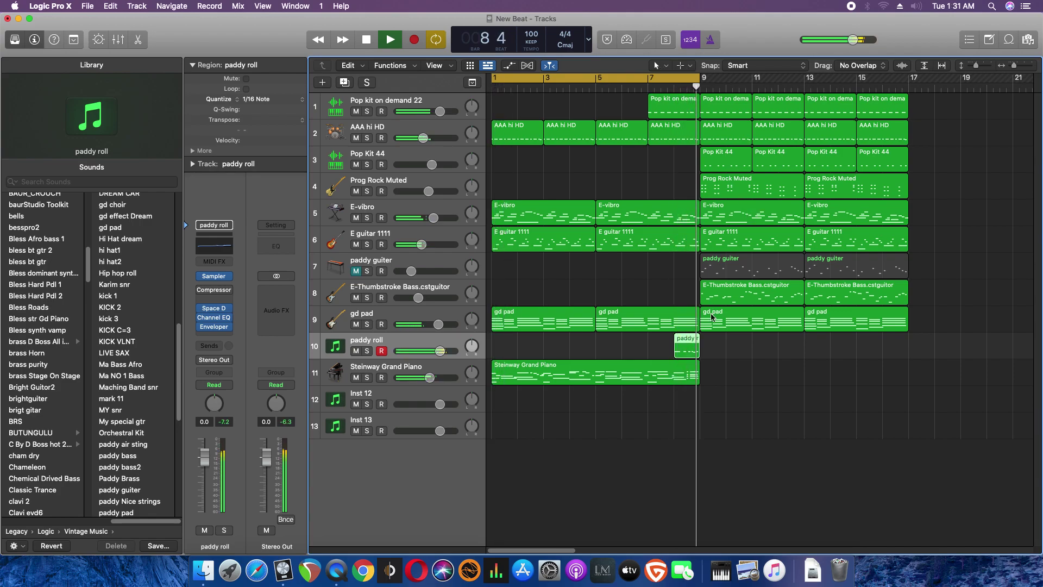
key(space)
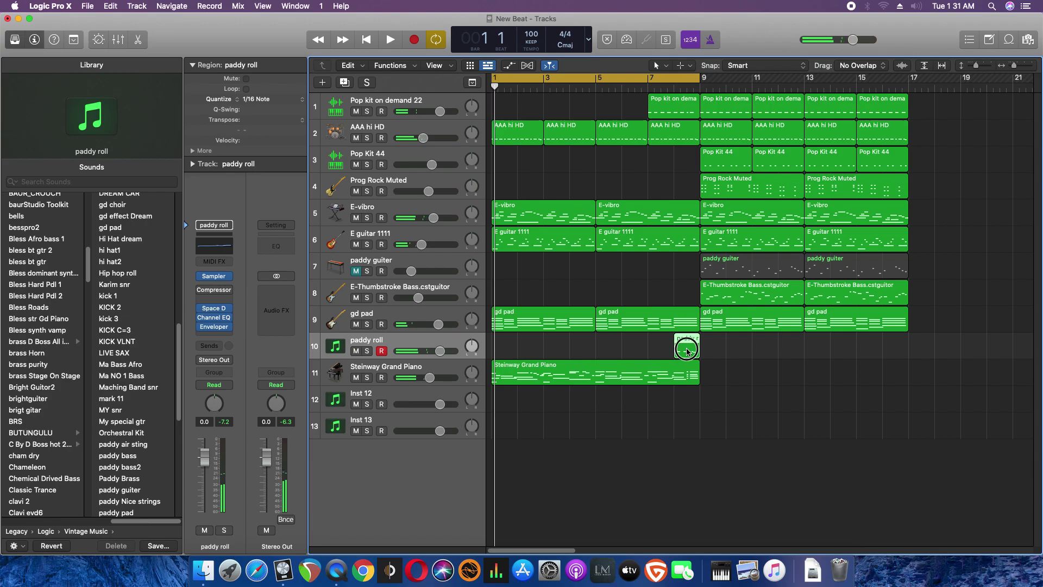
double_click(687, 351)
key(space)
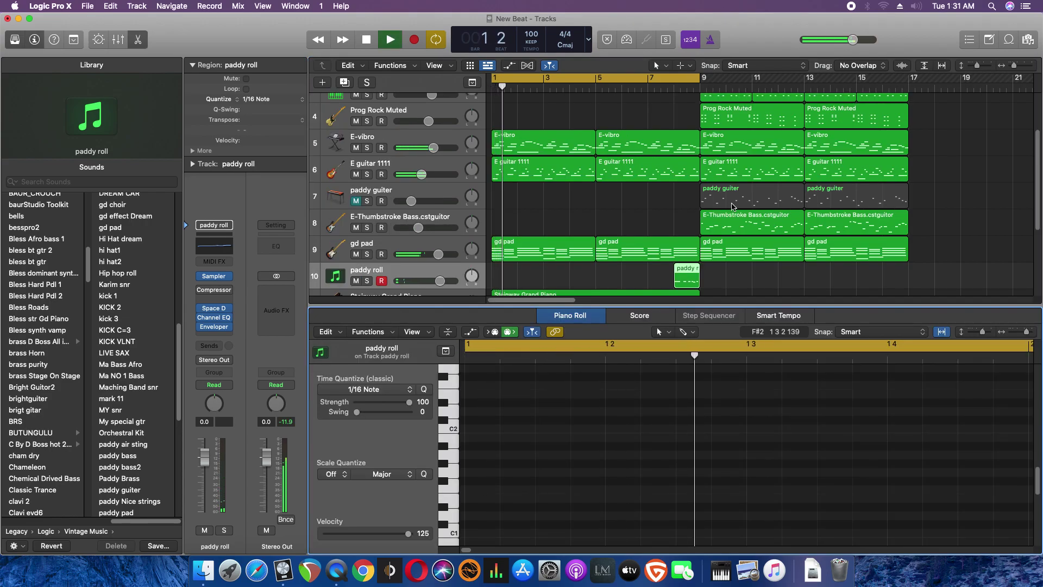
click(679, 89)
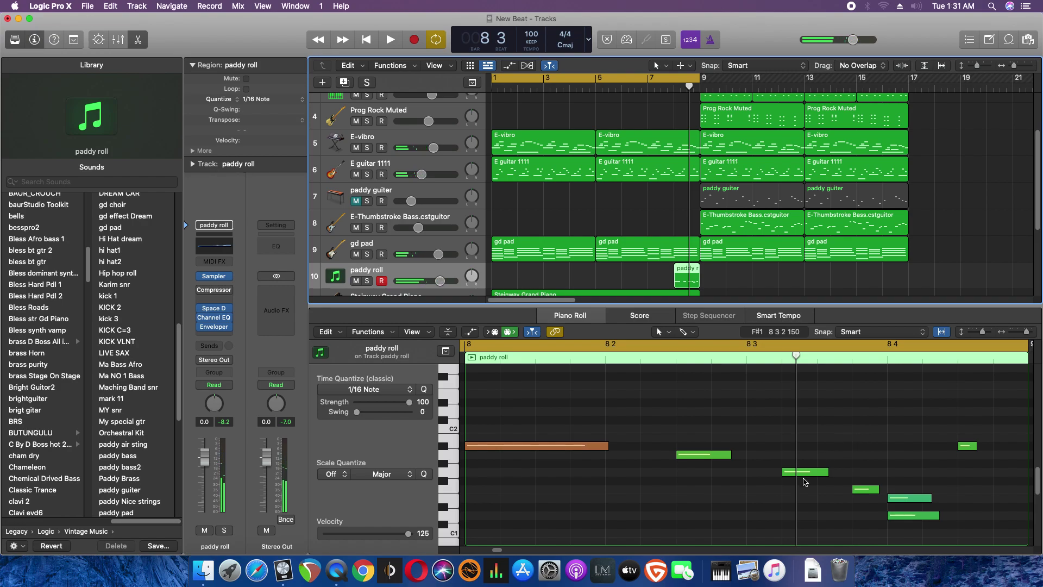
drag(805, 476, 804, 444)
drag(862, 489, 862, 451)
Audition the roll in bar 8 and move the two raised A#1 notes one sixteenth earlier
key(Return)
key(space)
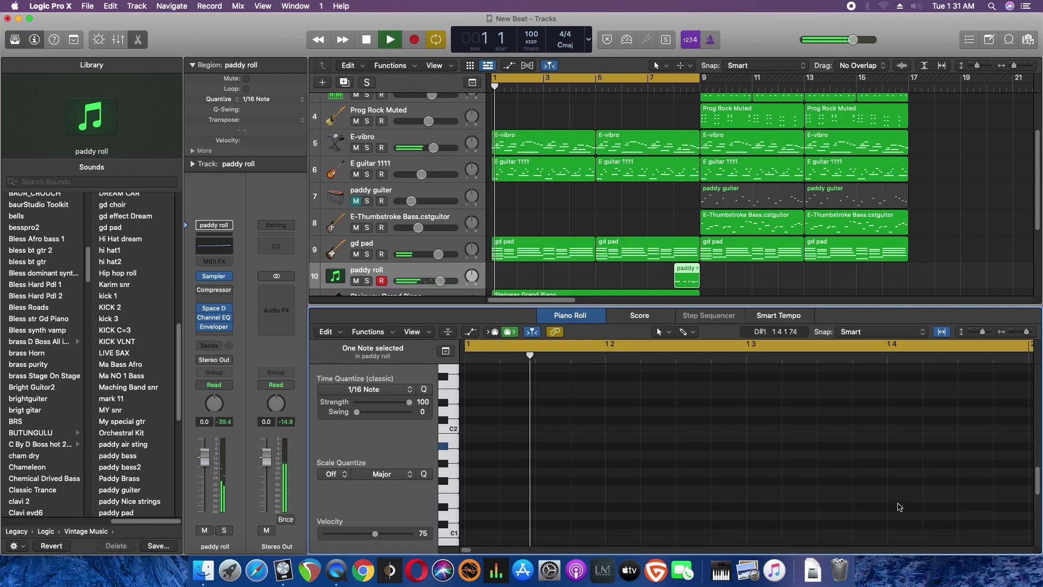
click(673, 89)
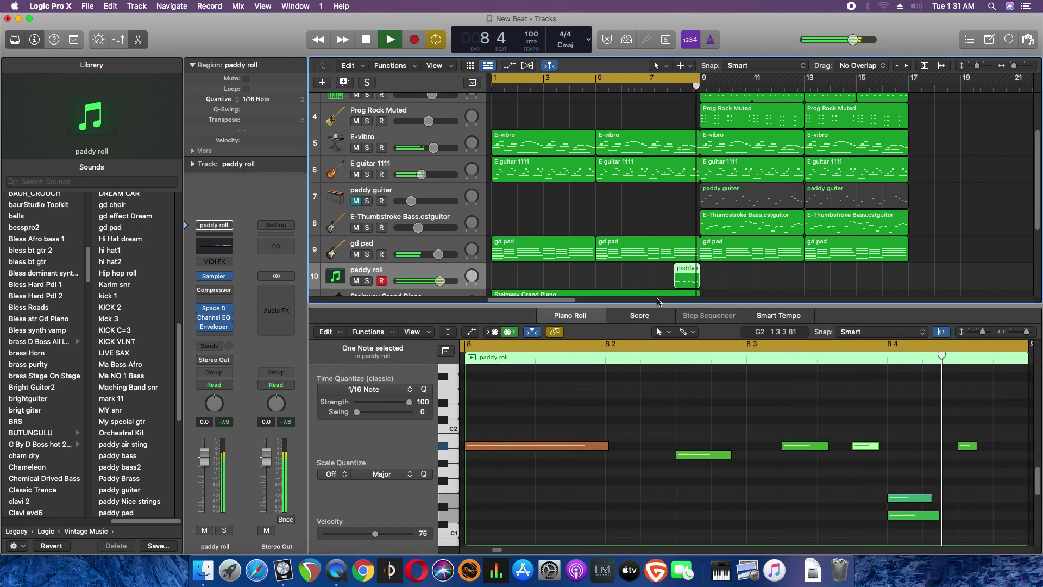
key(space)
drag(808, 446, 773, 452)
drag(867, 450, 831, 450)
Use the Velocity Tool to raise the A#1 note at 8 3 to velocity 92 and the following one to 105
key(space)
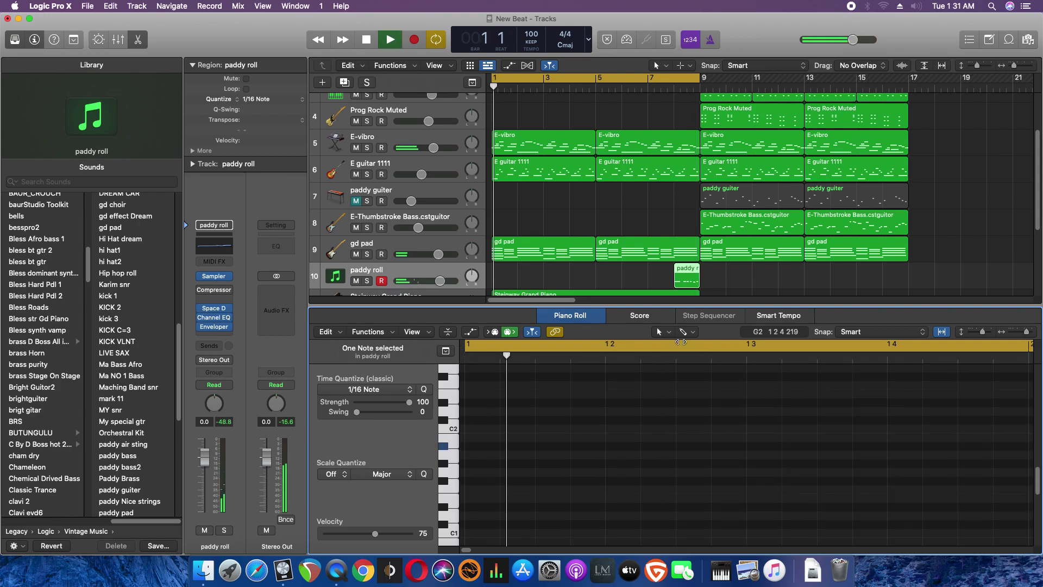
click(671, 333)
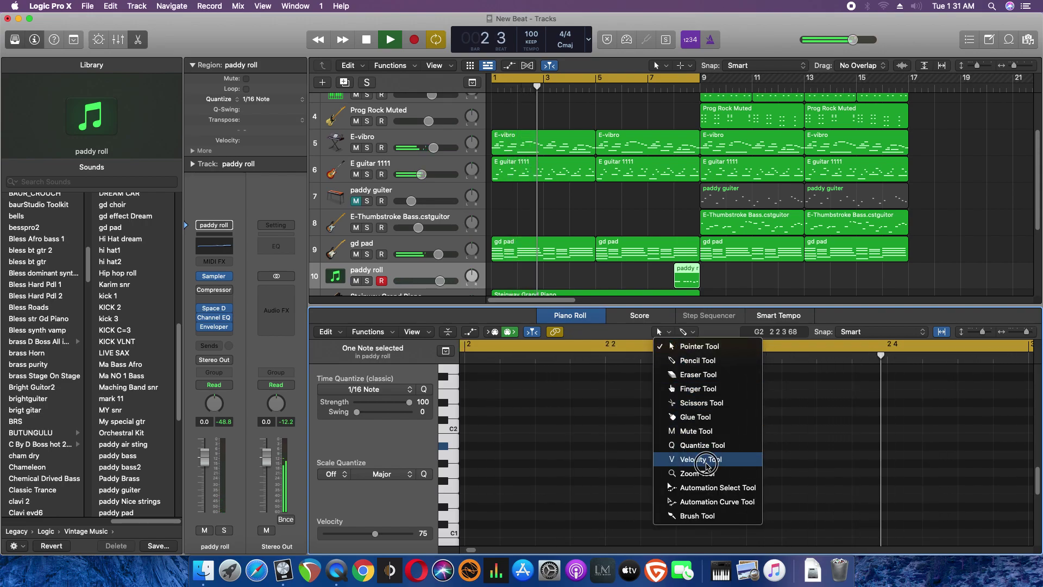
click(699, 459)
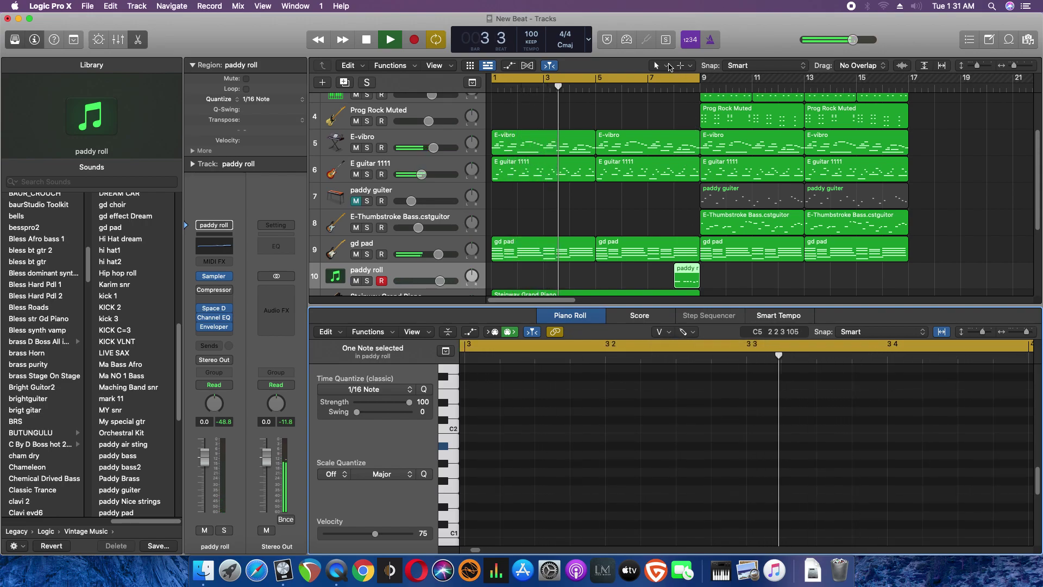
click(679, 123)
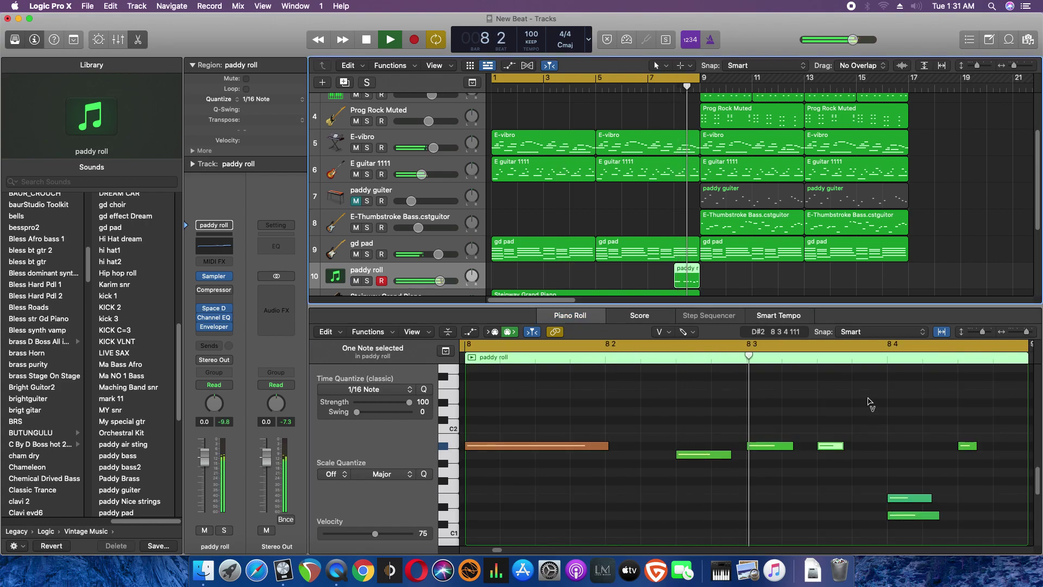
drag(776, 448, 775, 439)
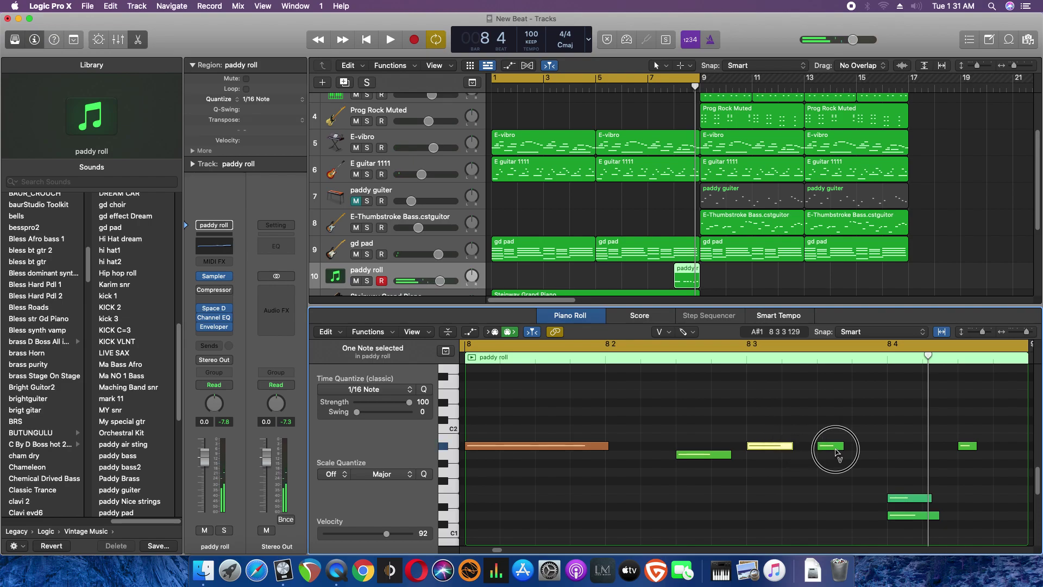
drag(835, 449, 834, 407)
key(space)
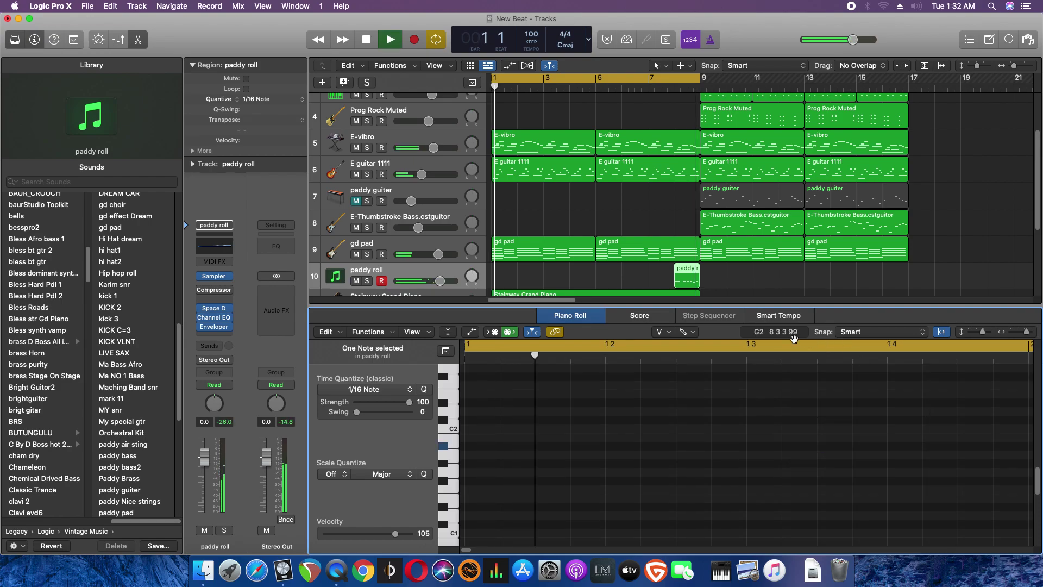
Close the Piano Roll and set the cycle range to bars 7 through 17
click(885, 291)
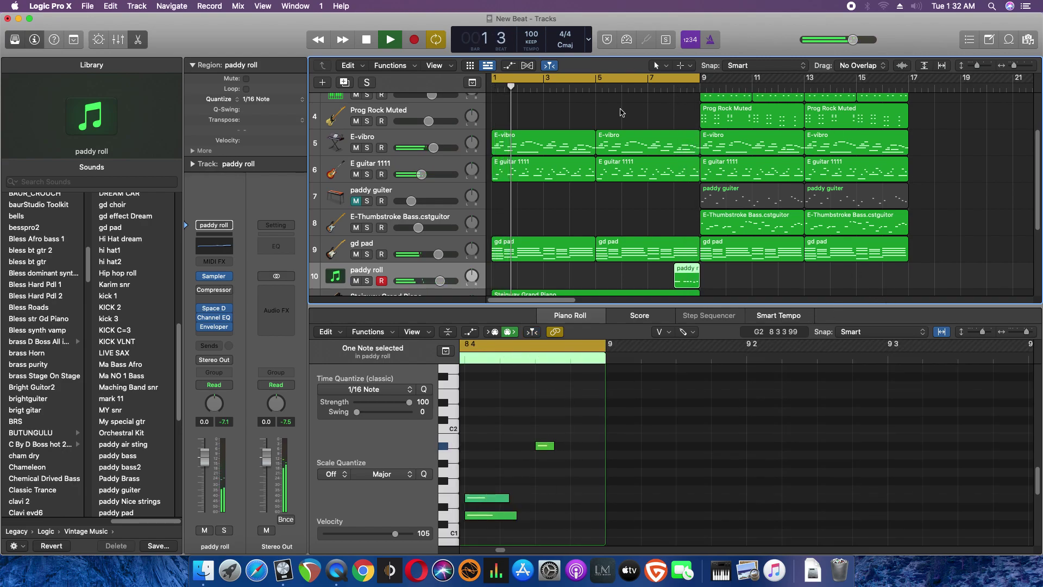
drag(702, 79, 908, 102)
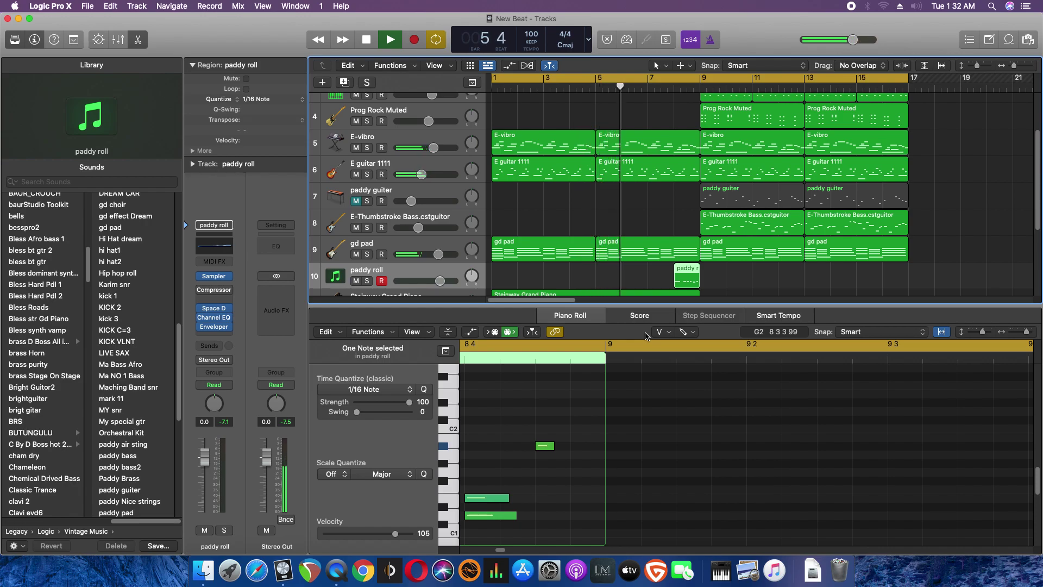
key(e)
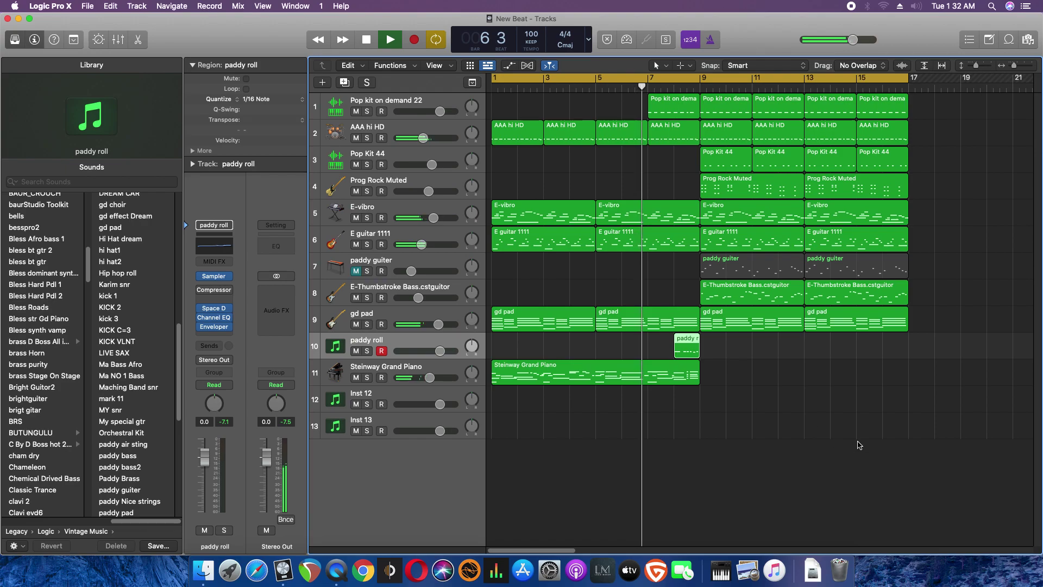
drag(649, 77, 909, 85)
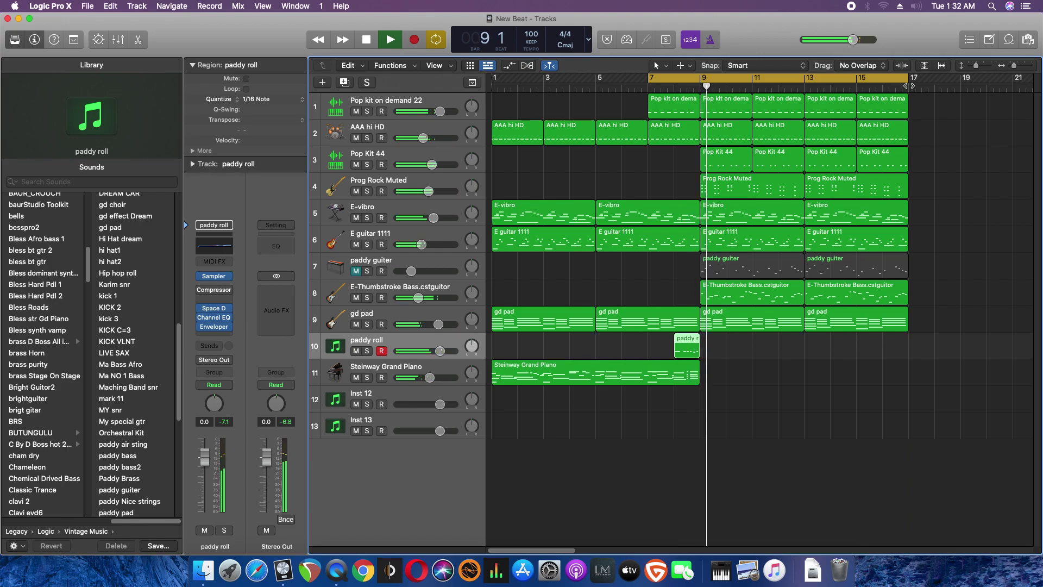
Unmute the paddy guiter track and lower the paddy roll track to -4.5 dB while auditioning the bar 8 transition
click(355, 271)
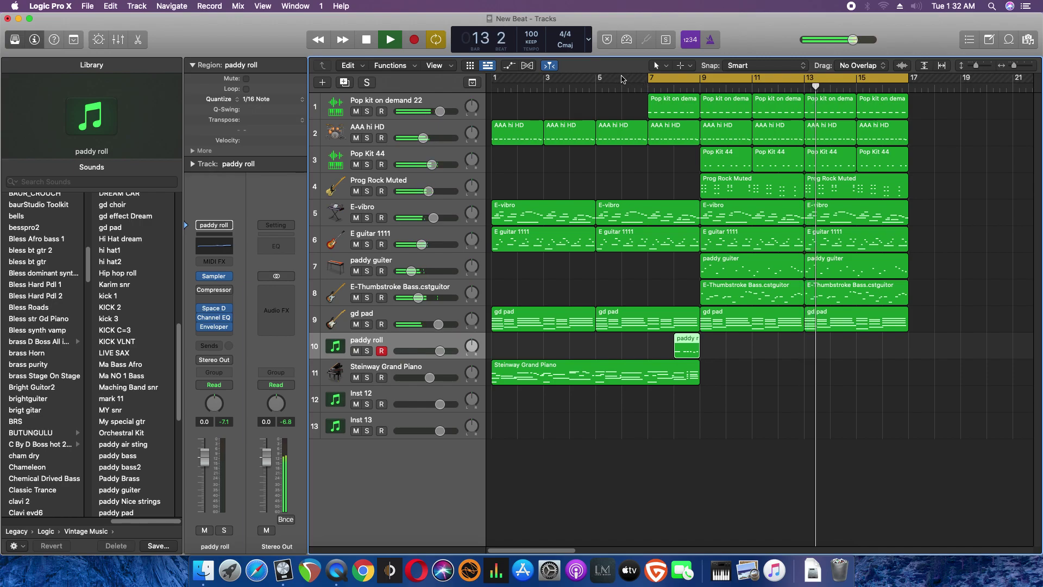
click(635, 87)
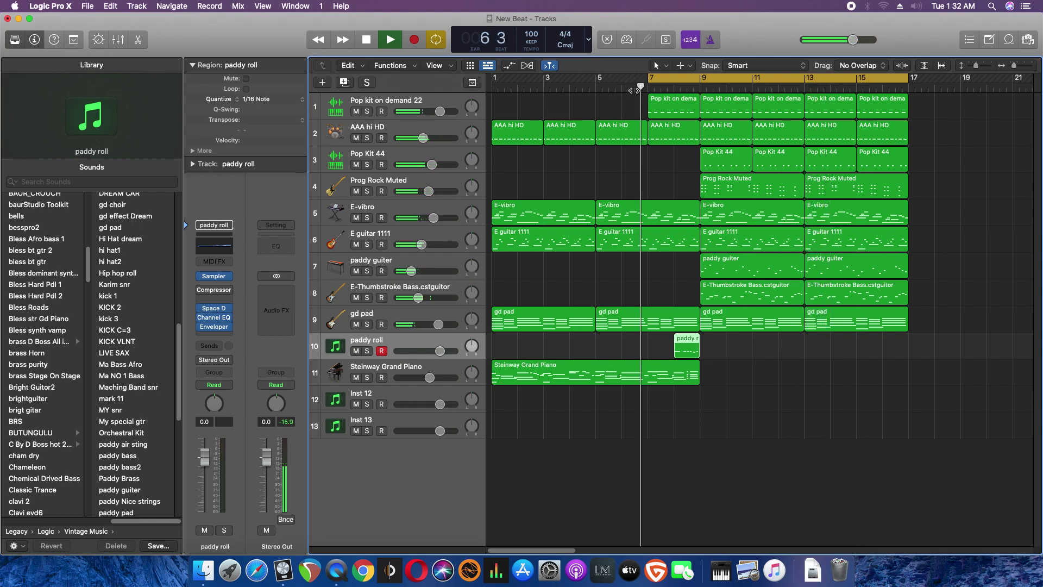
click(569, 194)
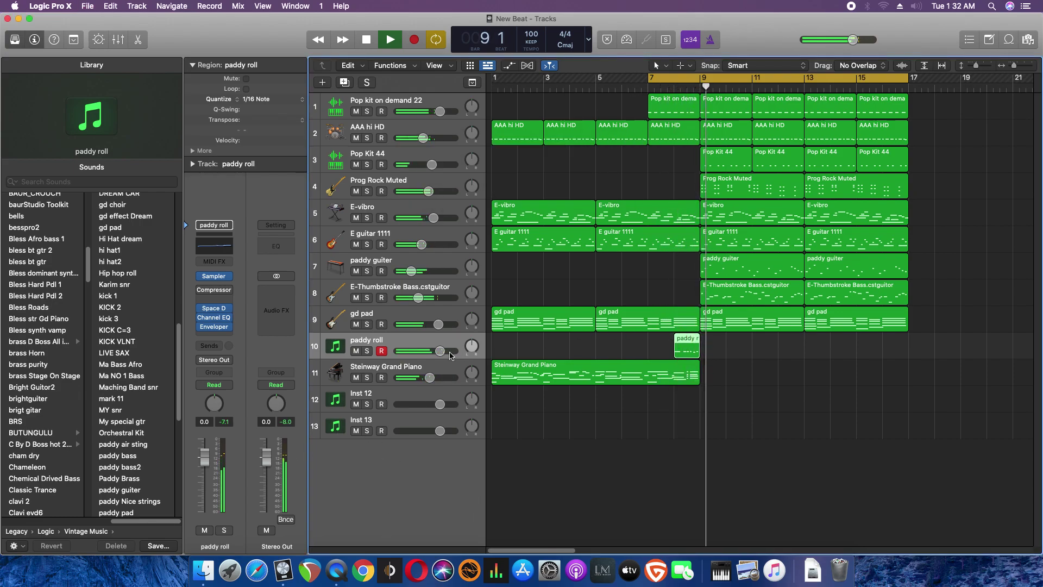
drag(440, 351, 428, 351)
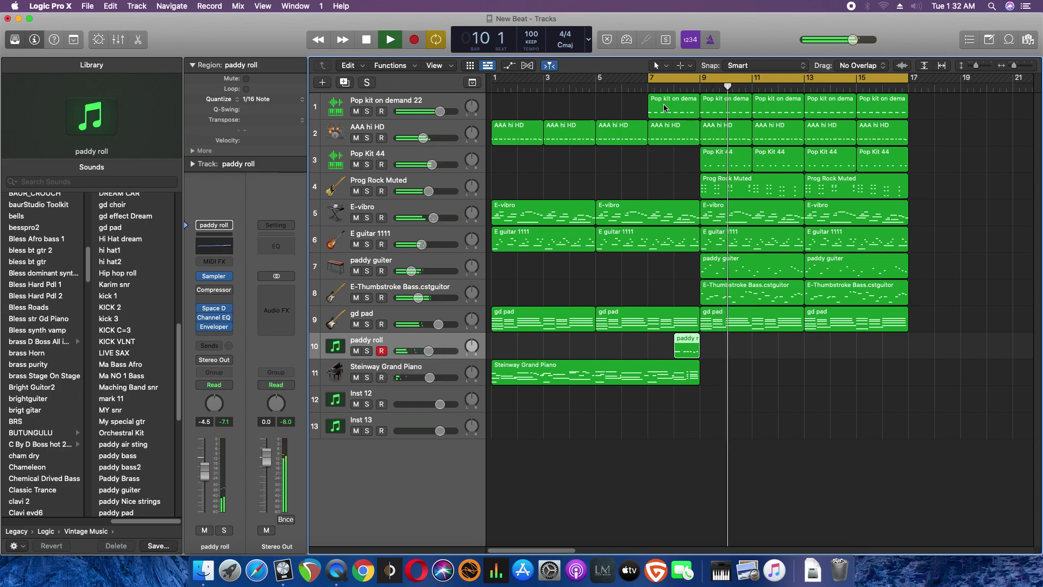
click(650, 85)
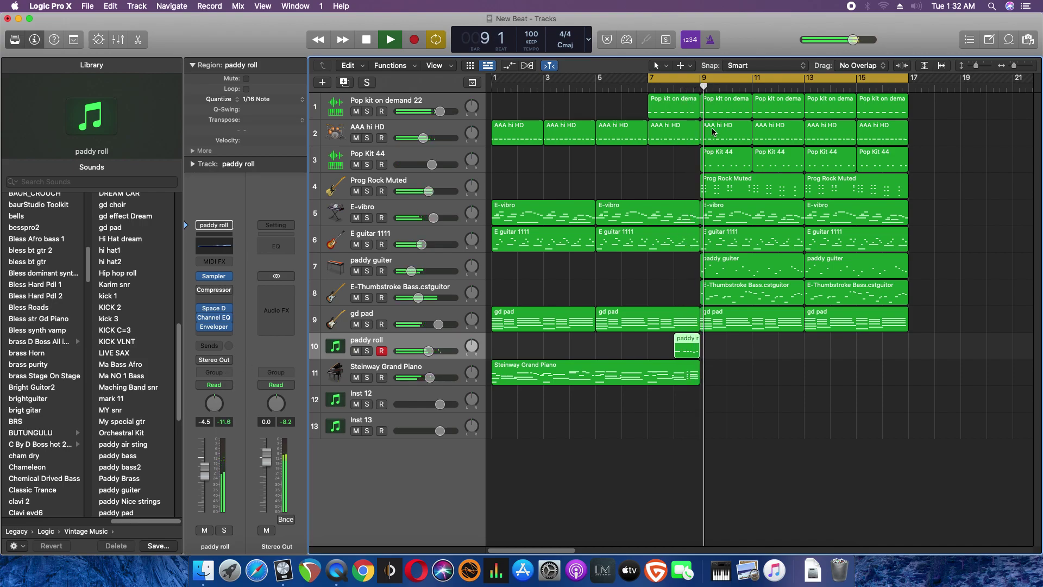
Shorten the AAA hi HD, E-vibro and E guitar 1111 regions before bar 9 to end at 8 3, and save the project
drag(698, 140, 717, 130)
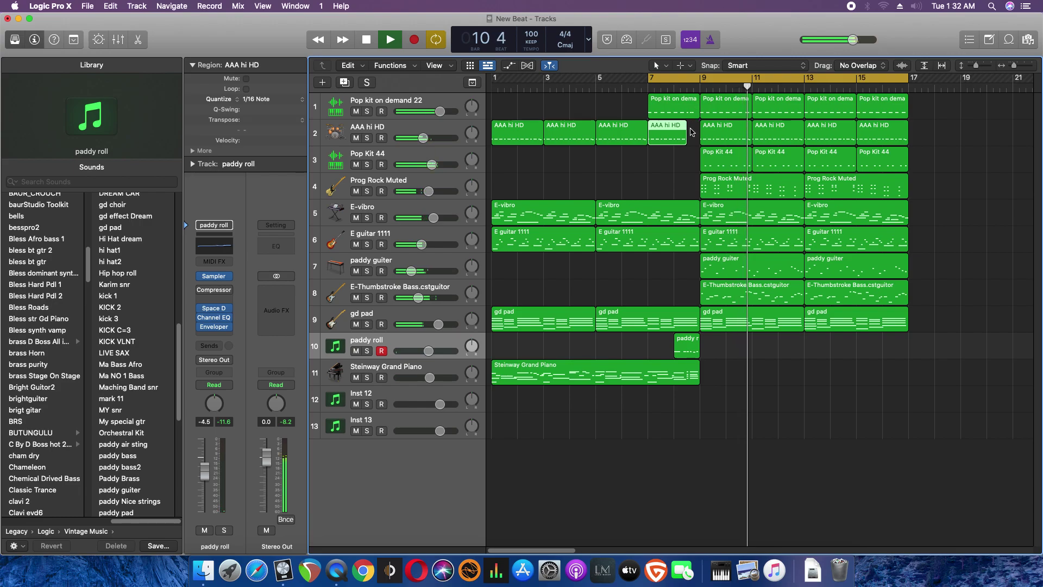
drag(702, 222, 681, 244)
click(683, 276)
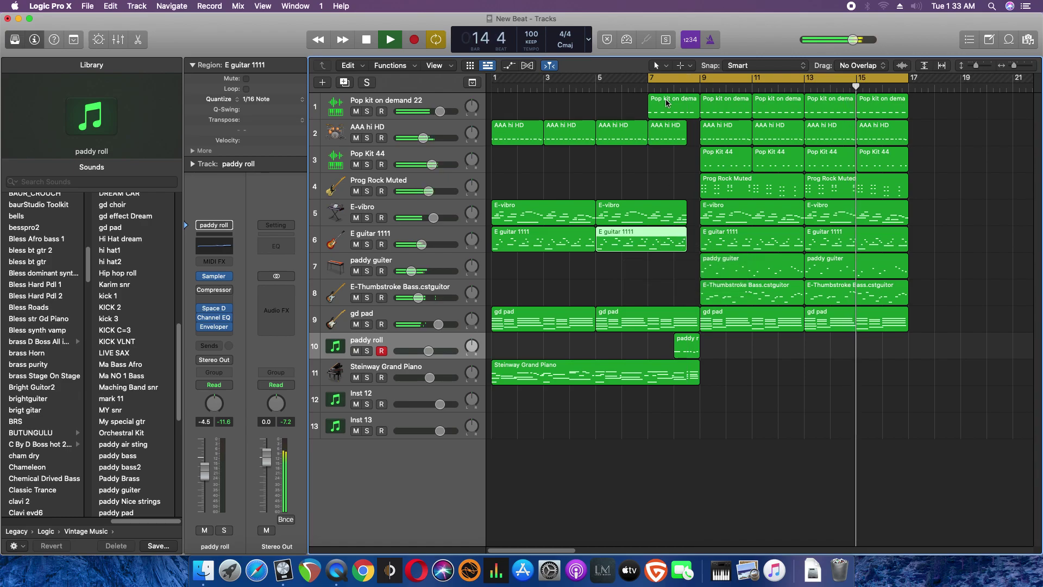
click(671, 88)
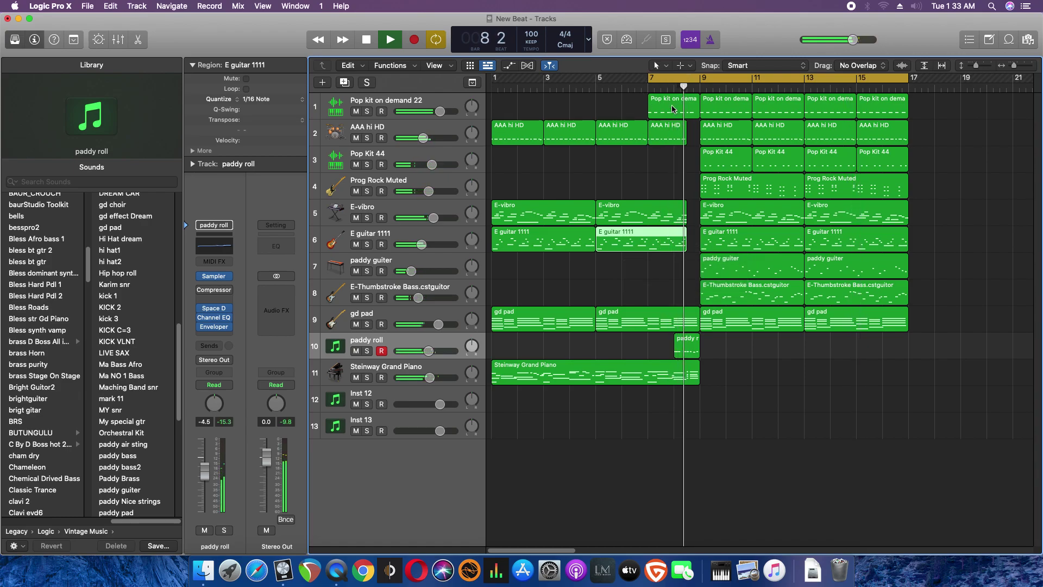
key(super+s)
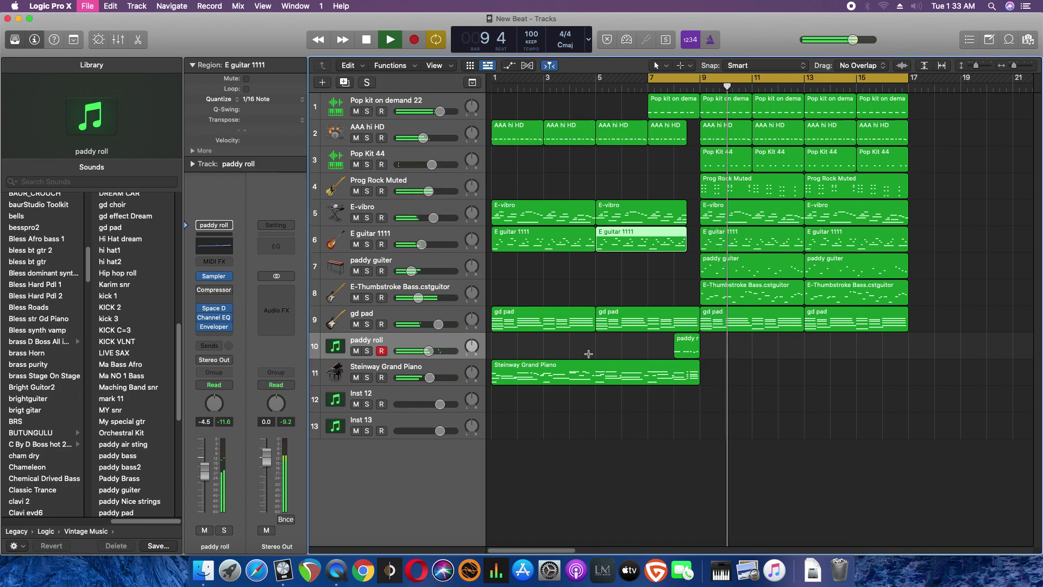
key(super+s)
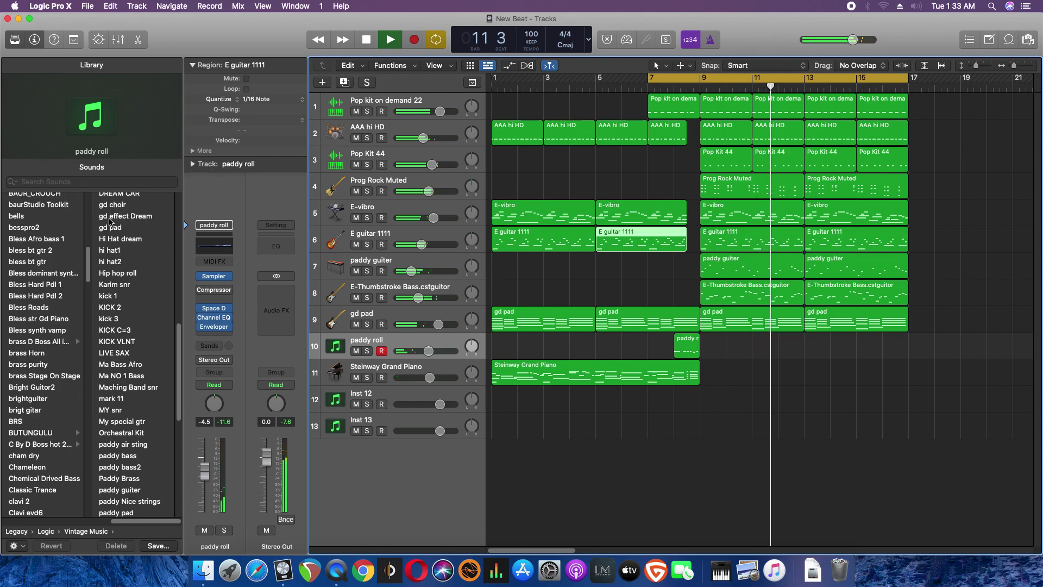
Search the library for "bras", load the A brass sound on the Inst 12 track and set its volume to -2.2 dB
click(44, 183)
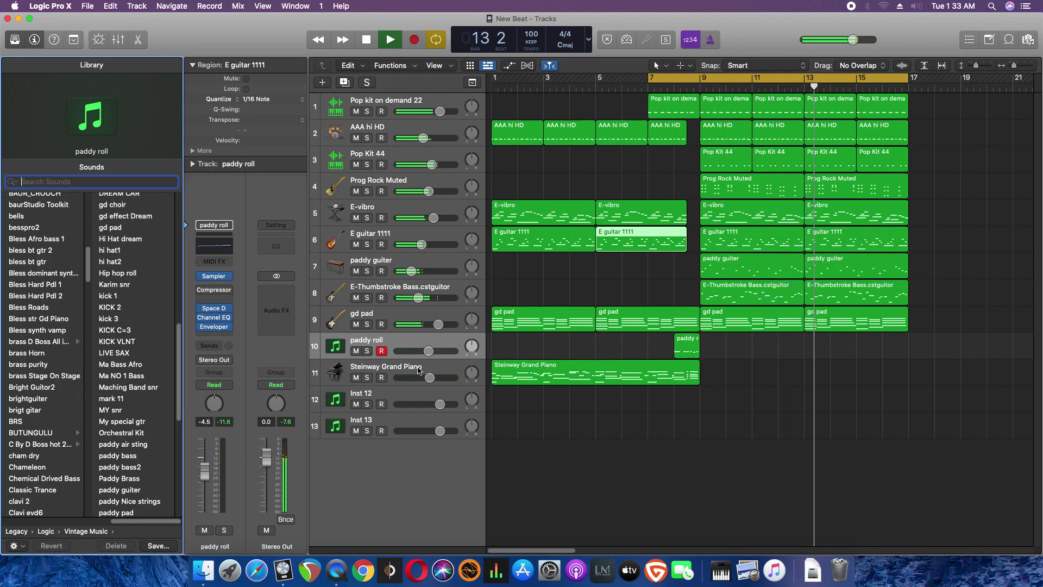
click(427, 393)
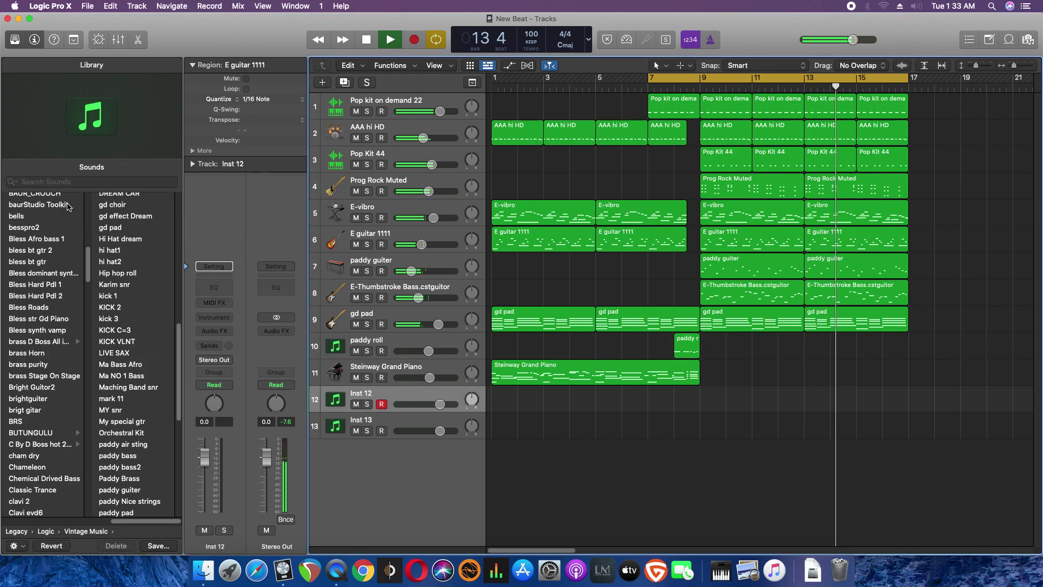
click(61, 183)
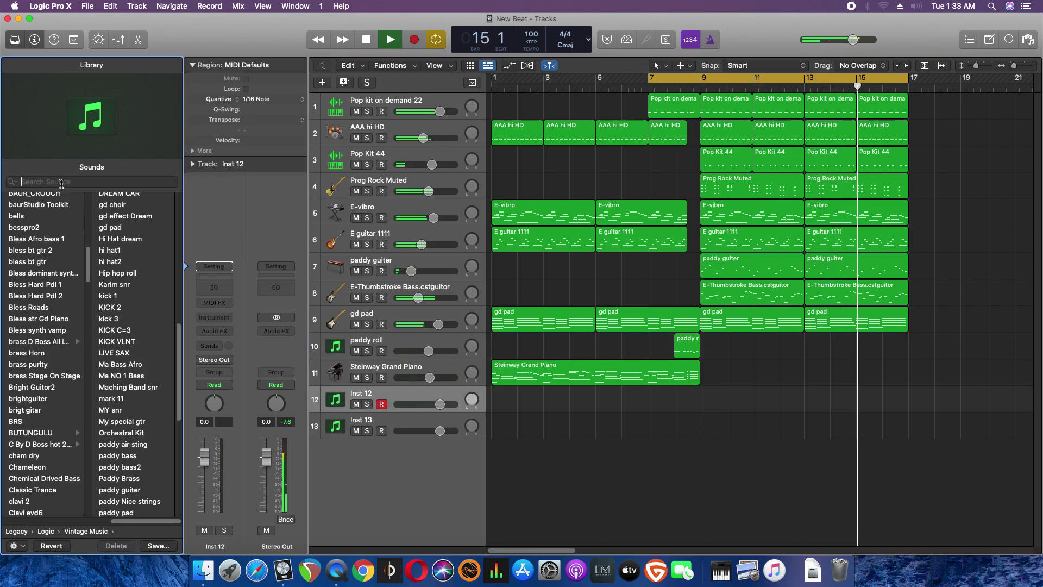
text(bras)
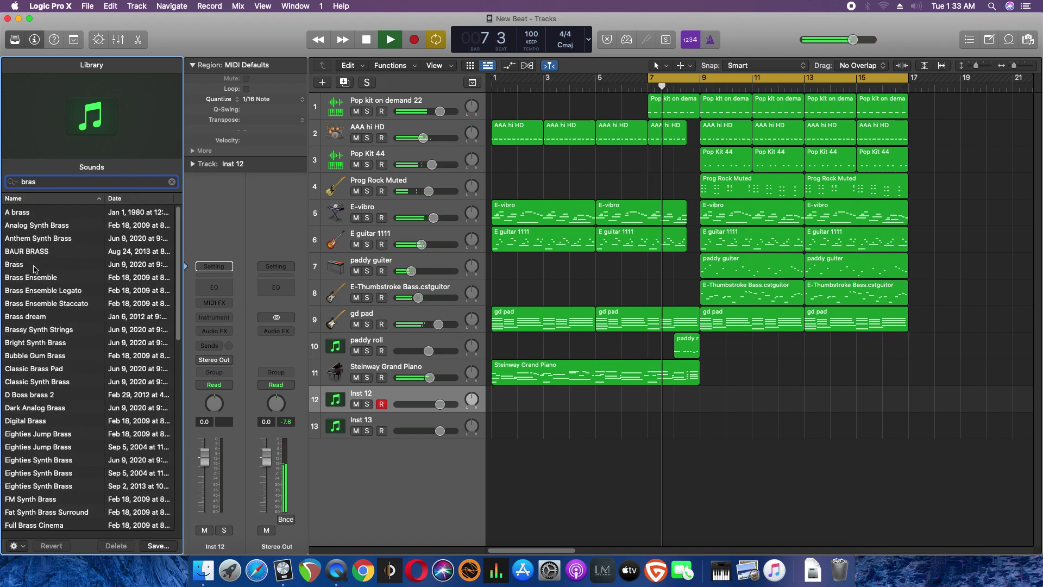
click(22, 216)
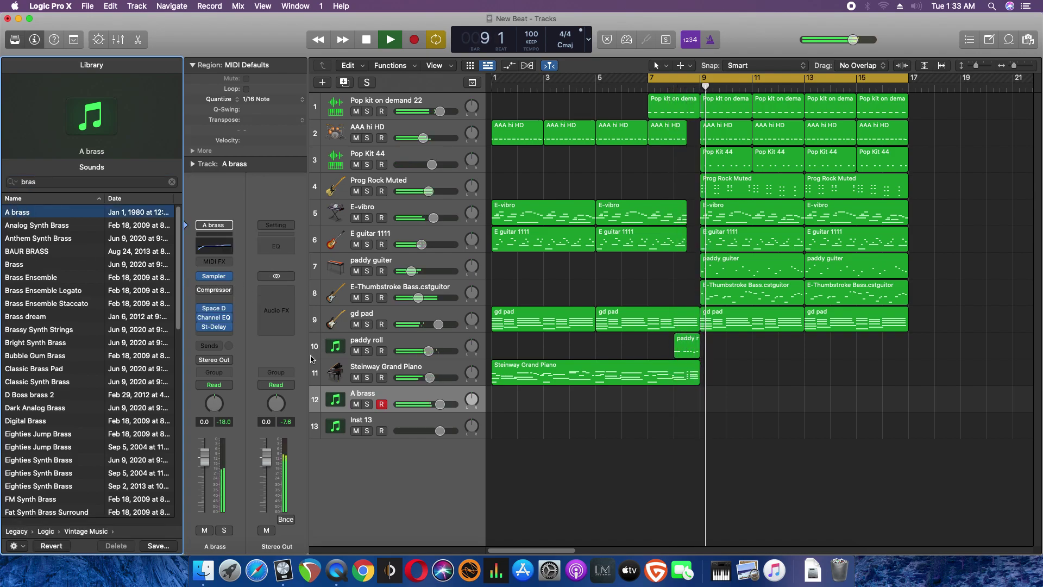
drag(204, 456, 204, 464)
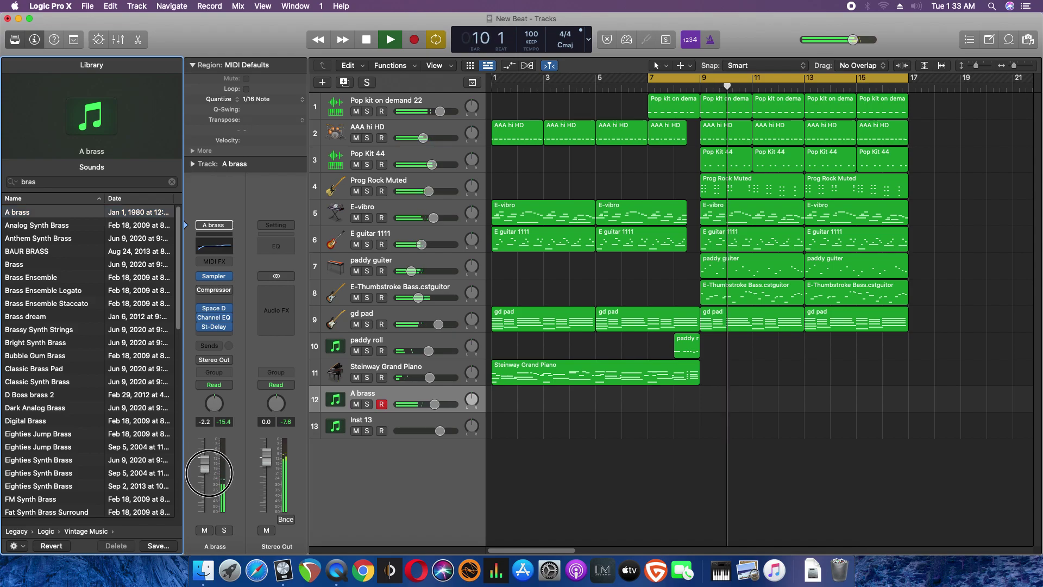
Record an A brass part over bars 9 to 16 within the cycle range
key(Return)
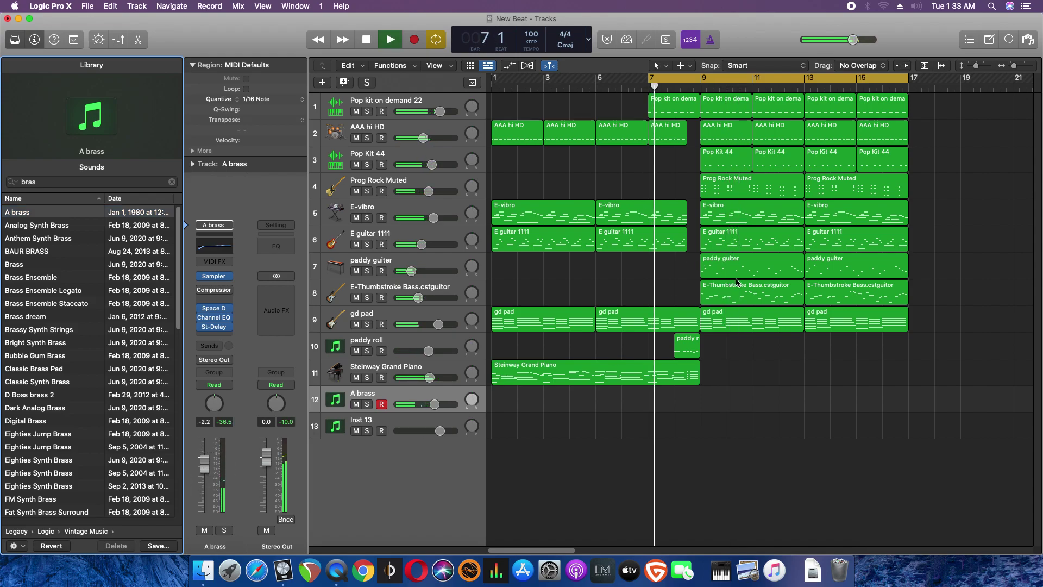
click(416, 41)
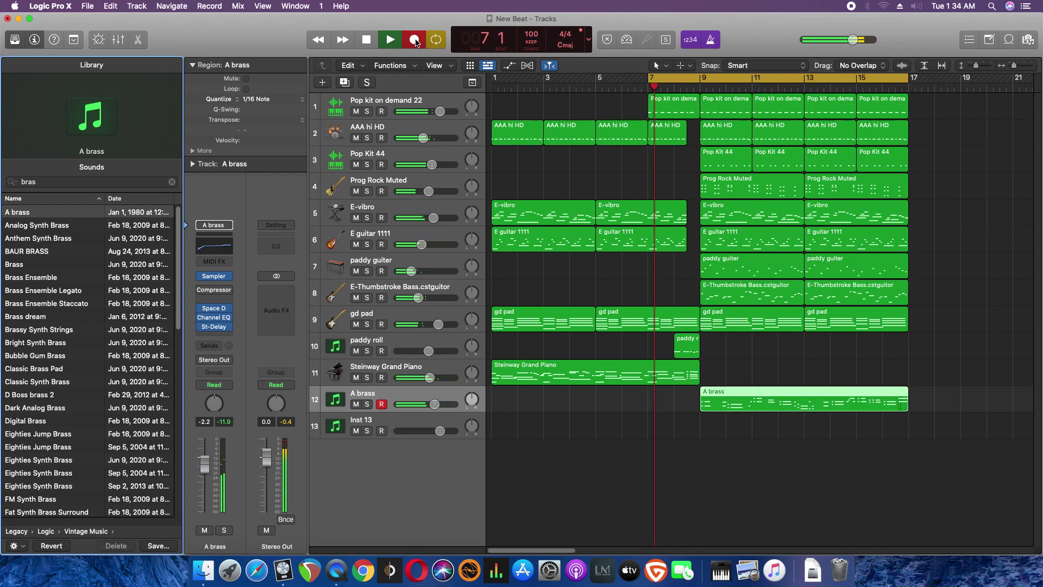
click(414, 41)
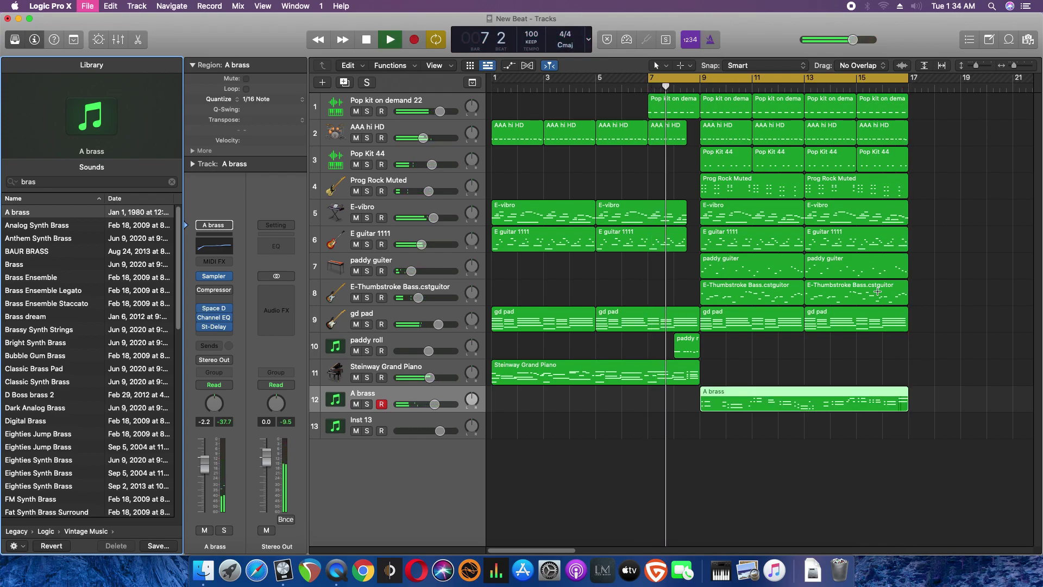
Review the A brass take in playback and delete its region
drag(735, 350, 906, 88)
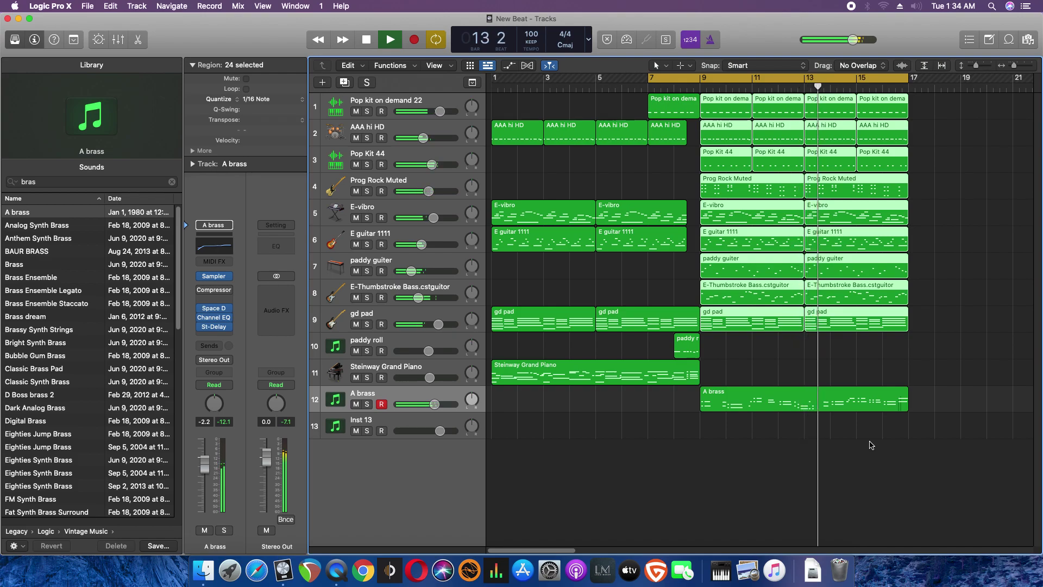
key(space)
click(760, 405)
key(Delete)
key(space)
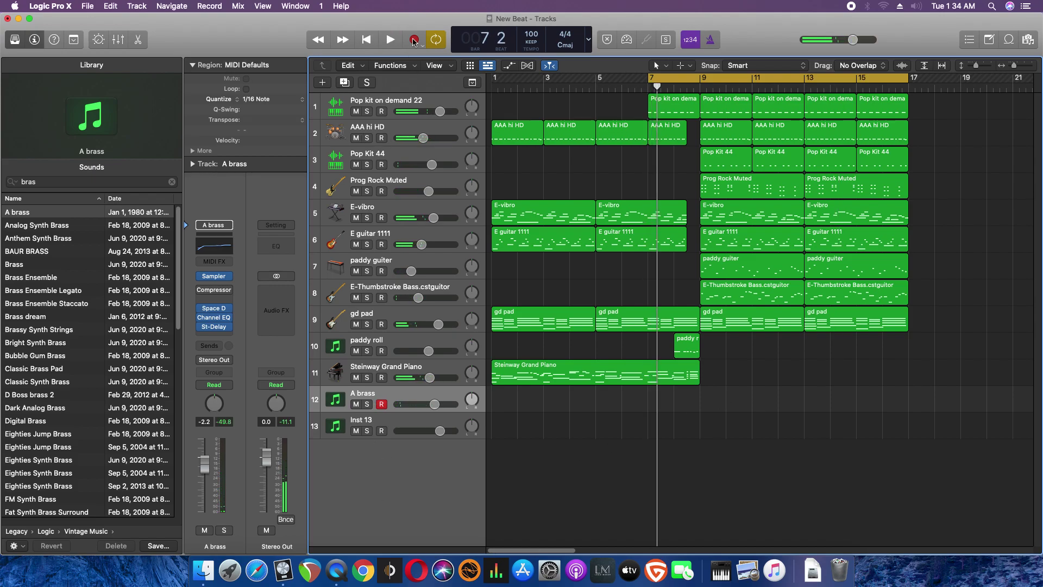
Record a new A brass part from bar 8 up to bar 17, play it back and save the project
click(414, 40)
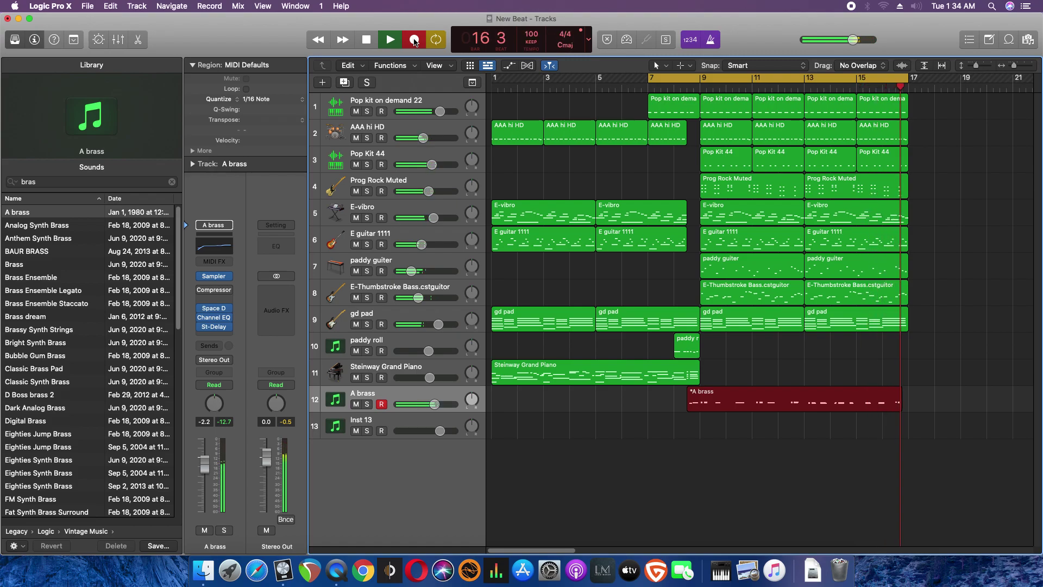
click(414, 40)
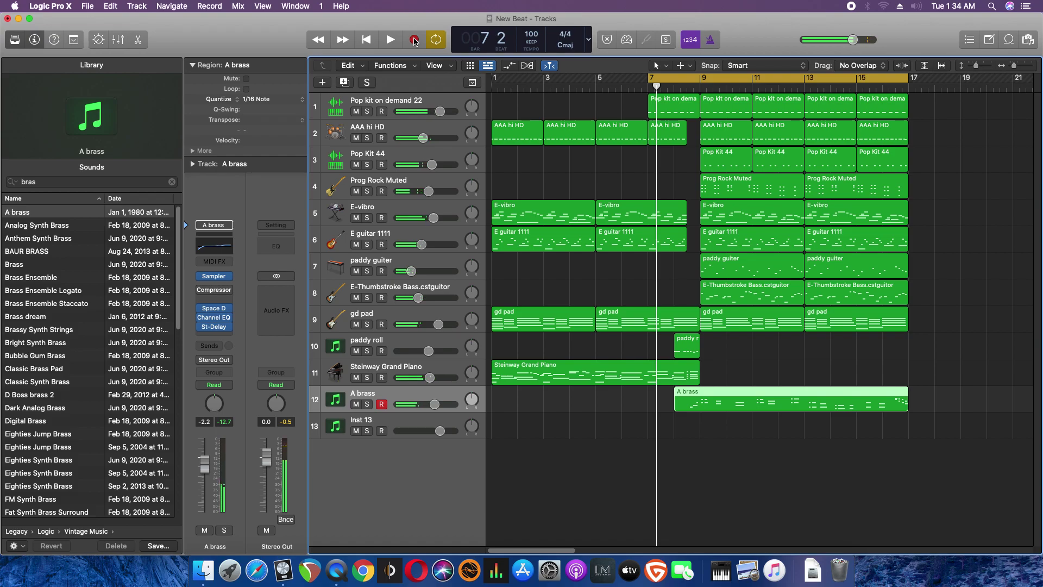
key(space)
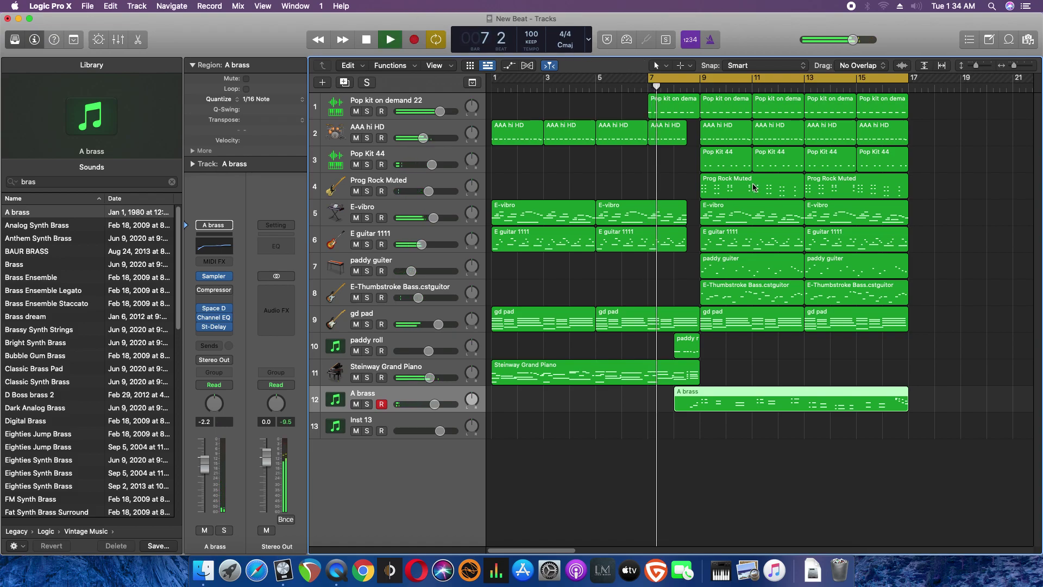
key(super+s)
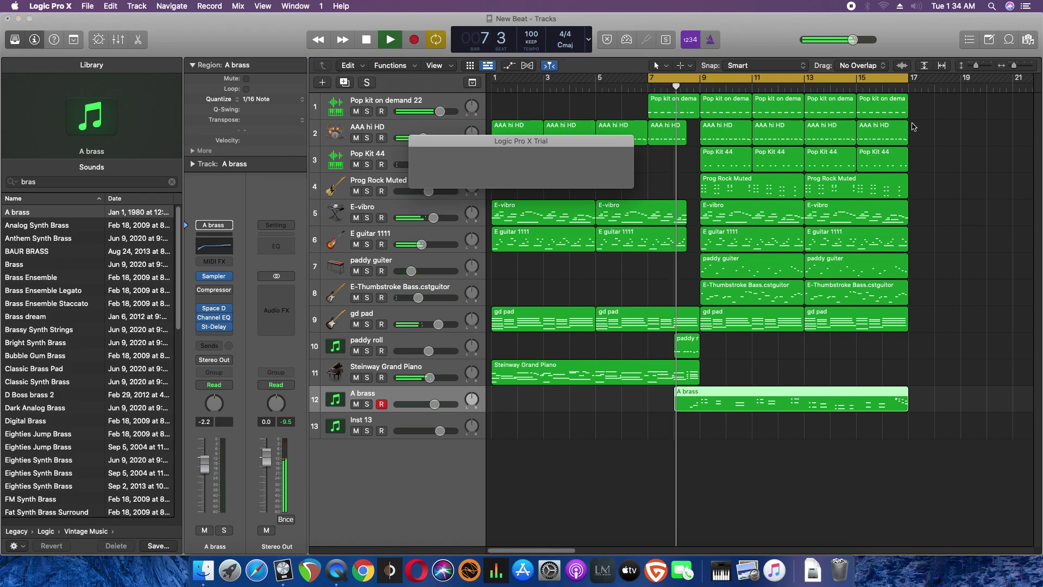
Repeat the bar 9 to 16 regions of tracks 1 to 8 after bar 17, and repeat the last gd pad region twice
drag(922, 107, 722, 292)
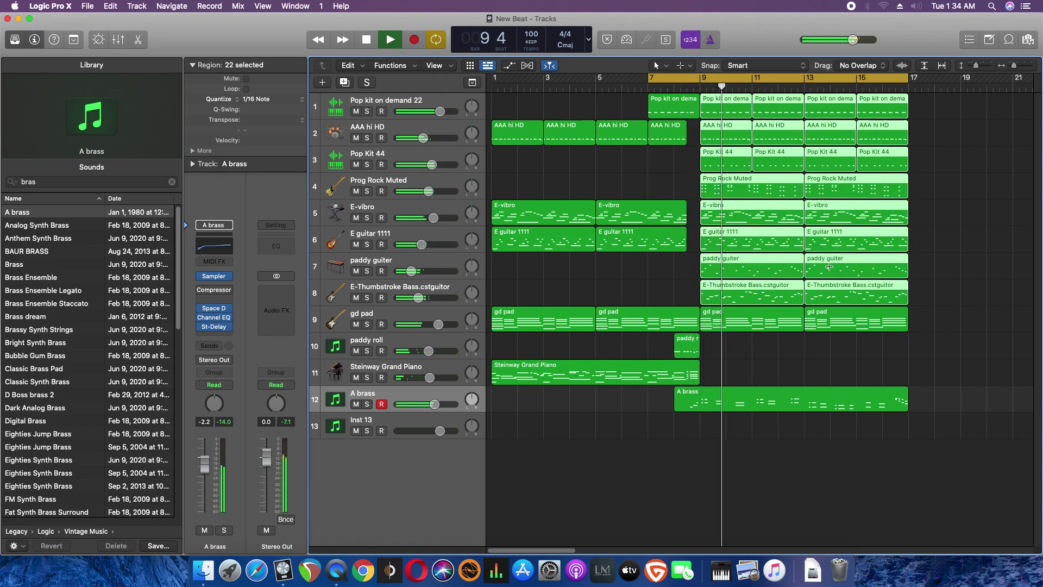
key(super+r)
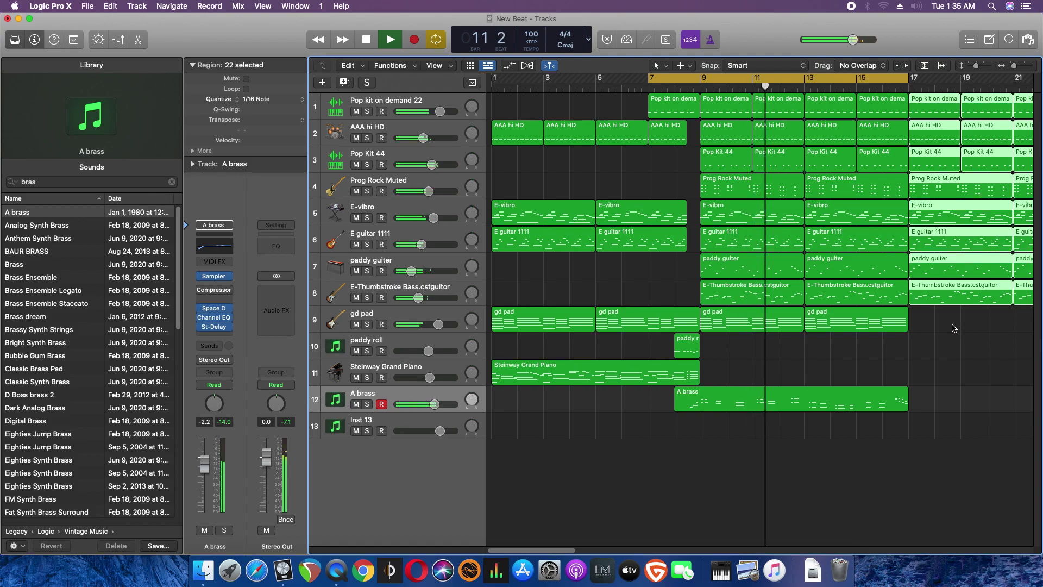
click(867, 329)
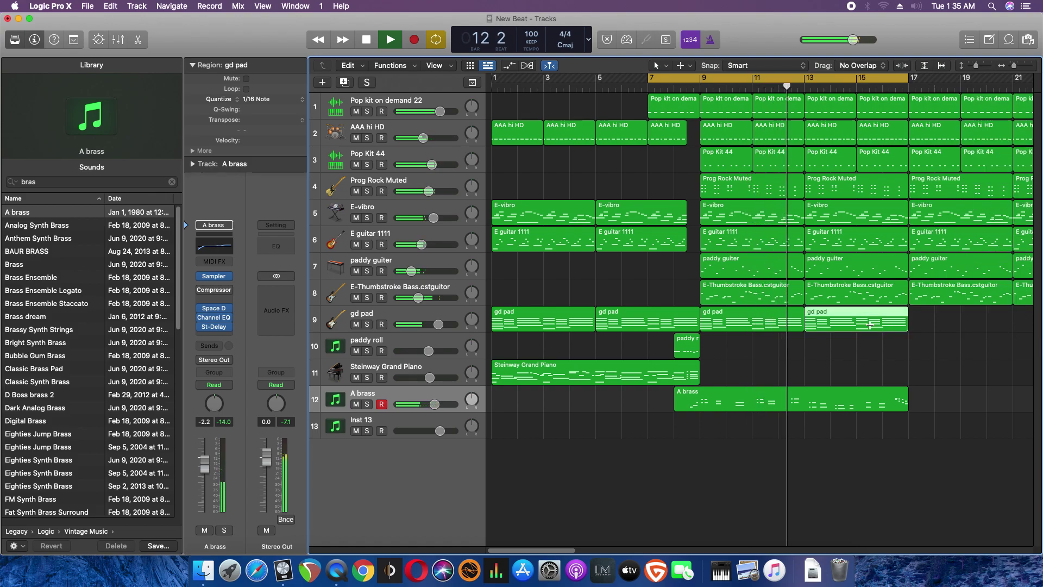
key(super+r)
key(super+r)
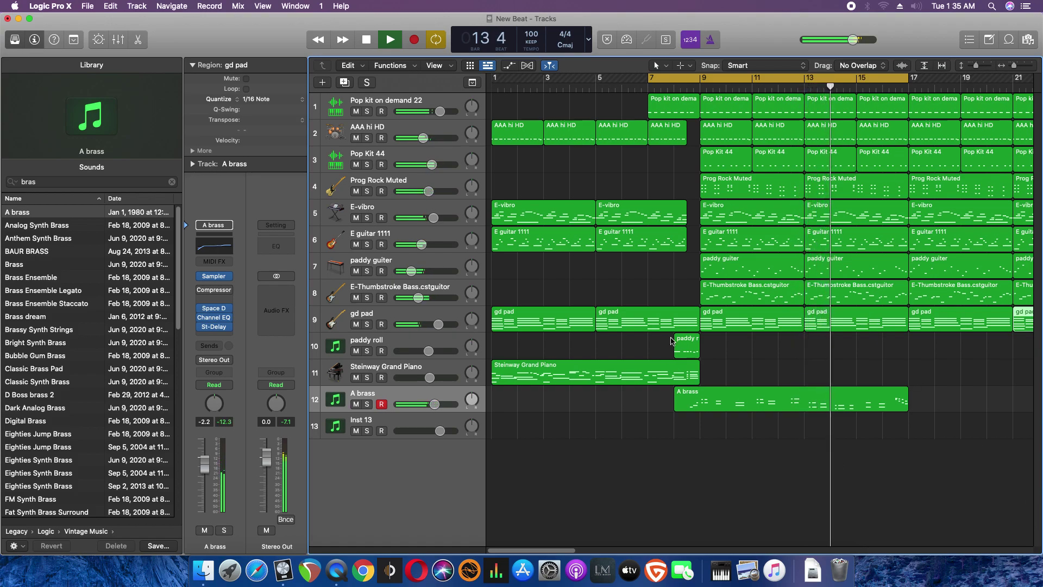
Lower the A brass track to -5.2 dB, set the cycle range to bars 15 through 25 and save with paddy roll selected
drag(434, 404, 427, 403)
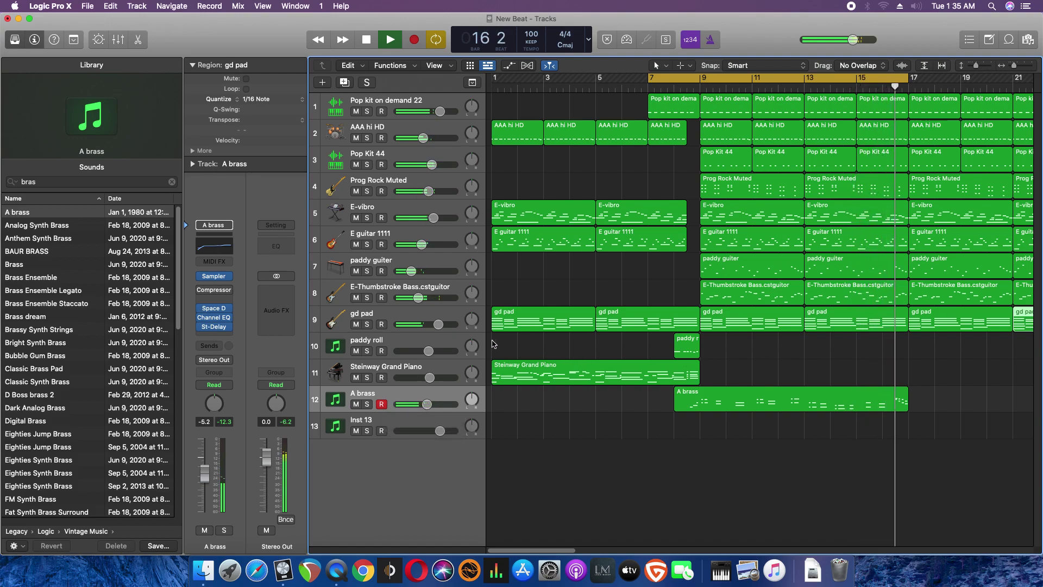
click(449, 343)
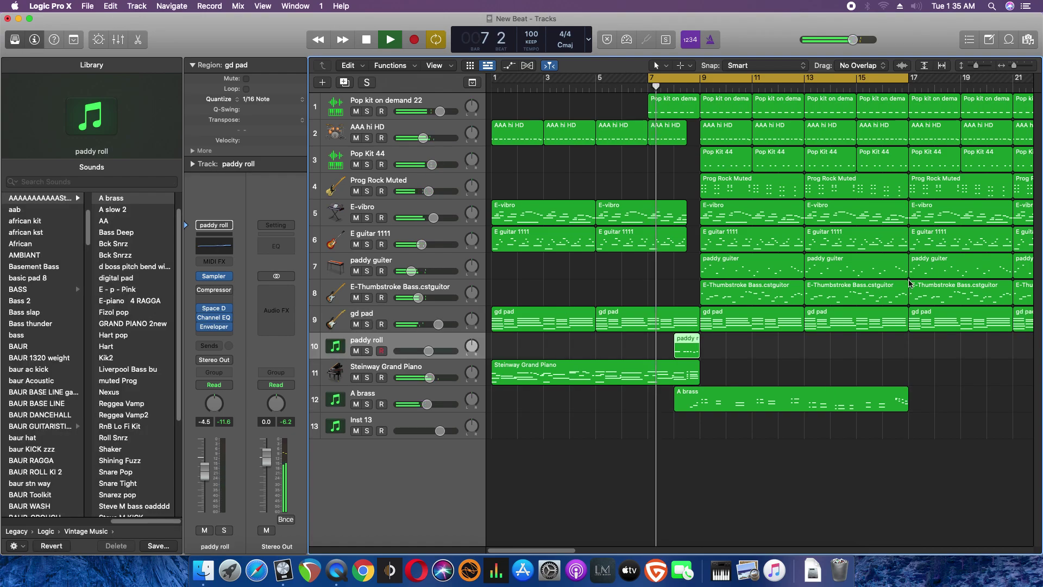
drag(867, 79, 962, 111)
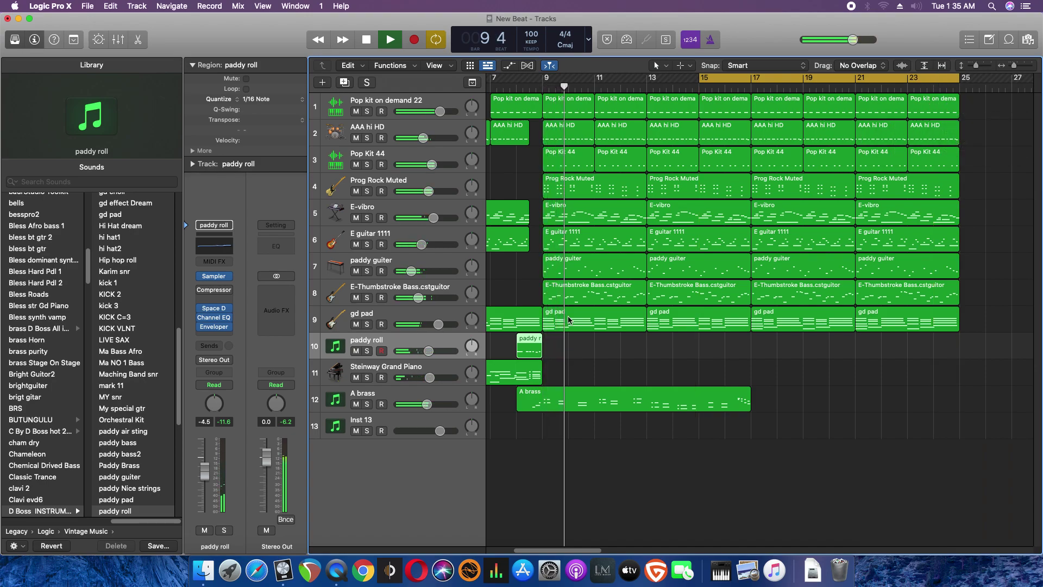
key(super+s)
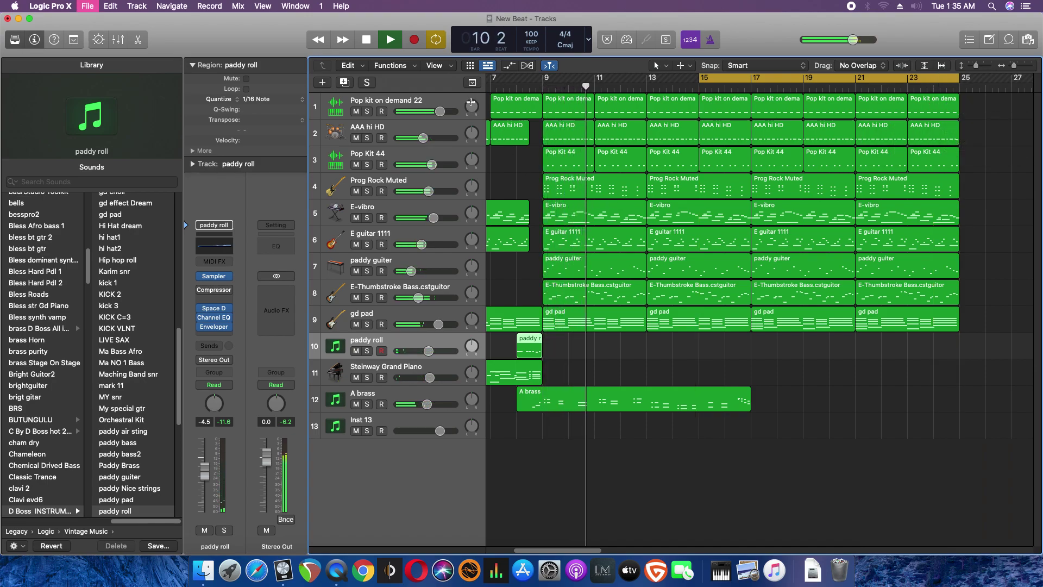
Record a paddy roll part from bar 12 up to bar 17 and play it back
click(414, 39)
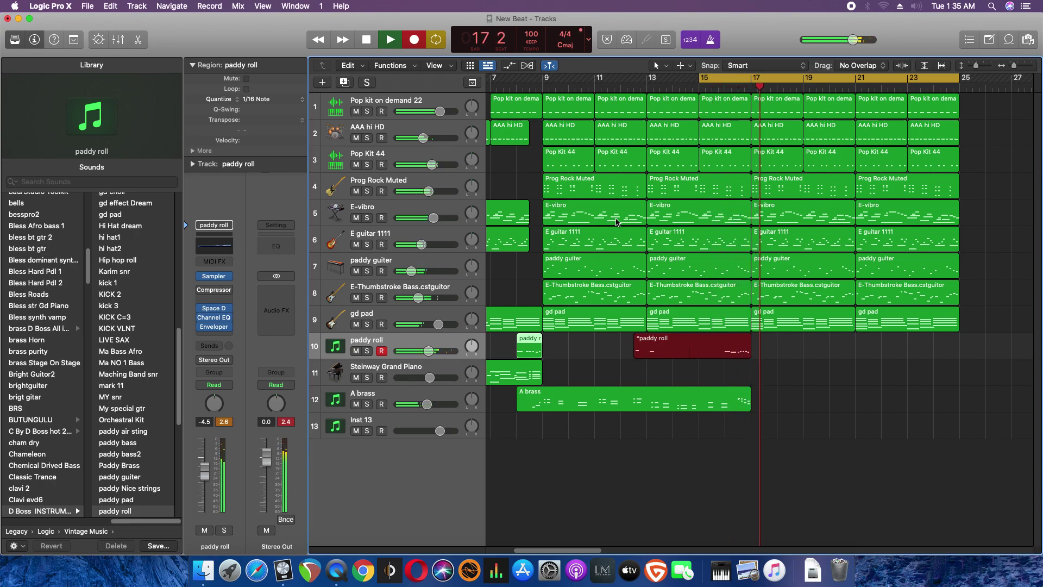
key(space)
key(space)
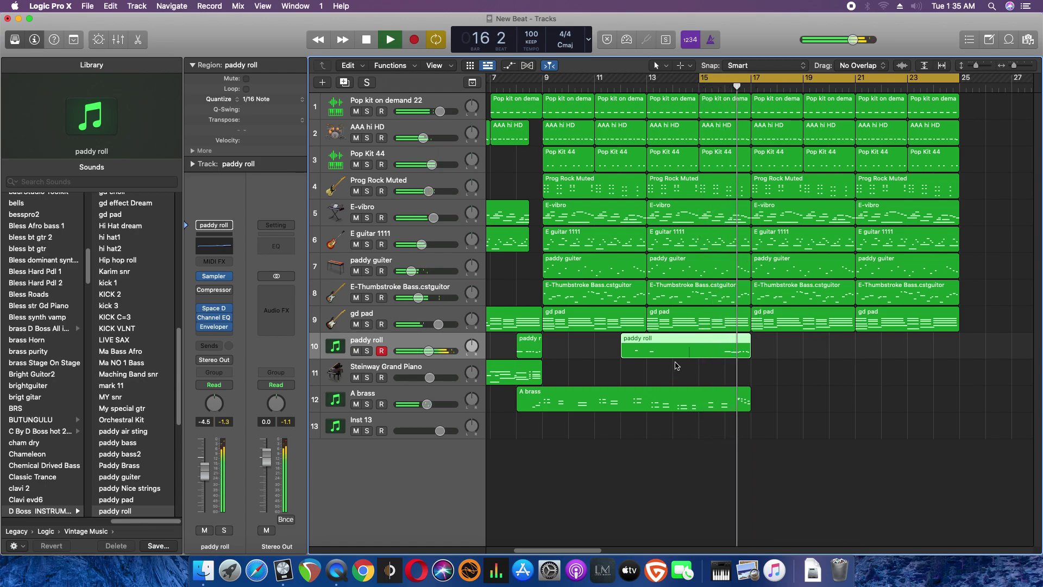
Delete the paddy roll region spanning bars 12 to 17 and play back the existing roll around bar 8
key(space)
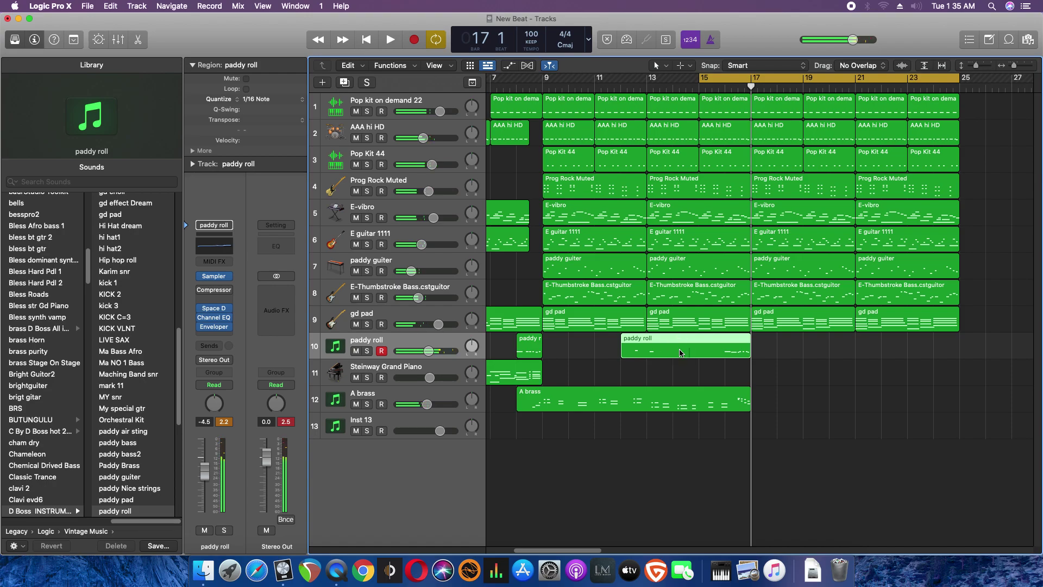
key(Delete)
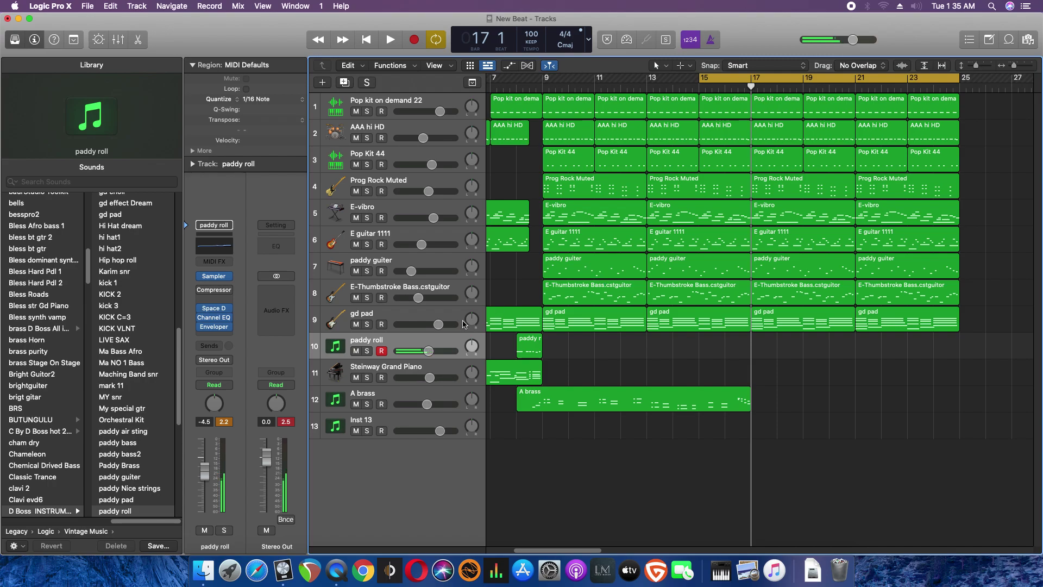
click(513, 84)
key(space)
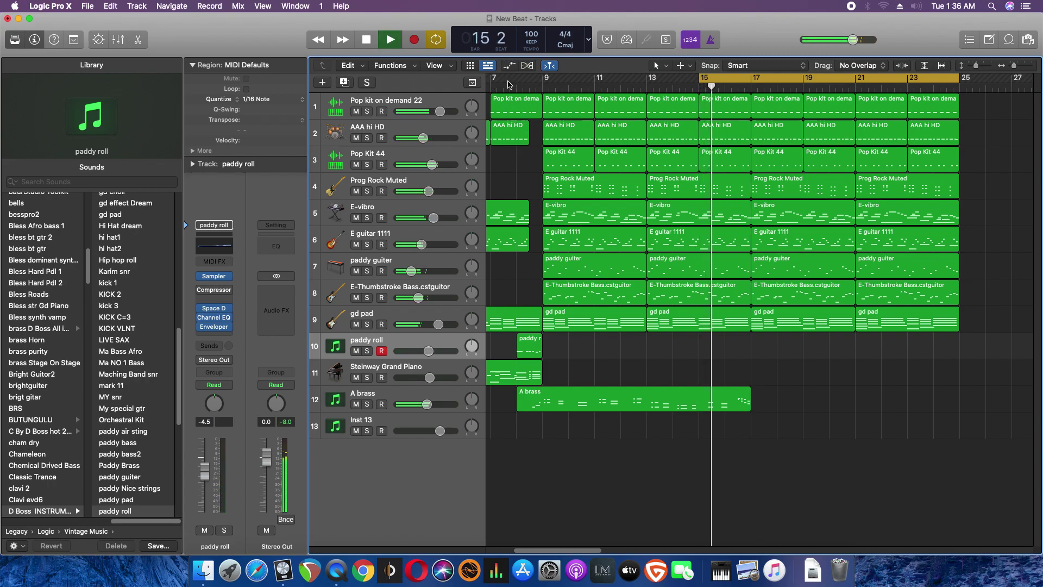
click(513, 84)
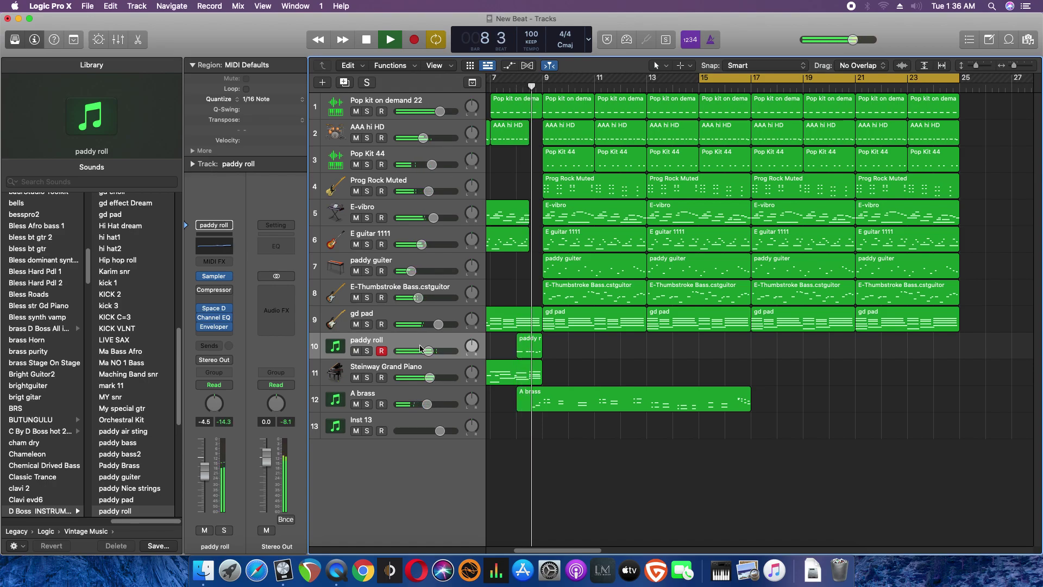
key(space)
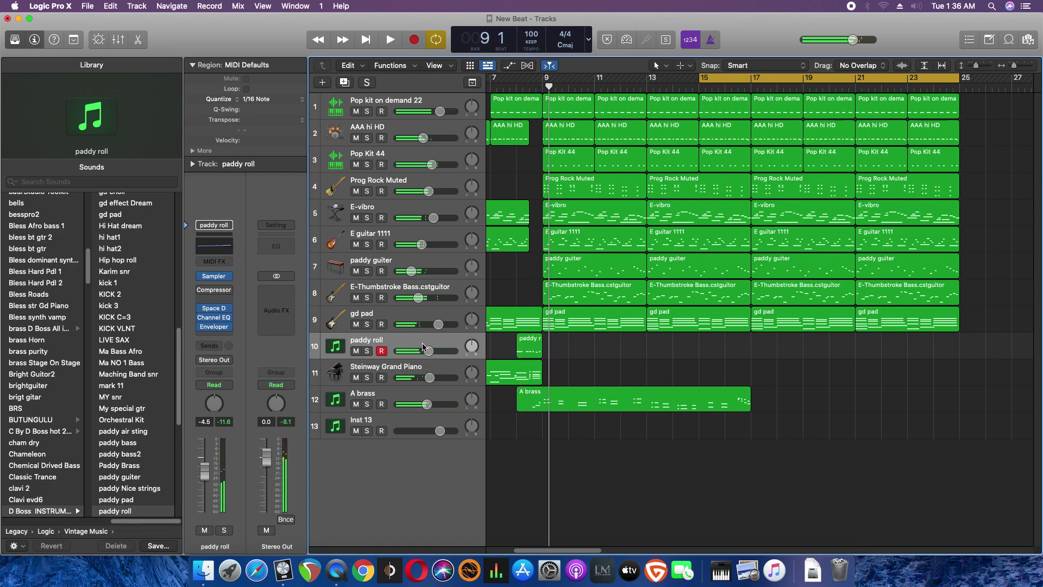
Record a new one-bar paddy roll part at bar 16, starting the take from bar 15
click(426, 372)
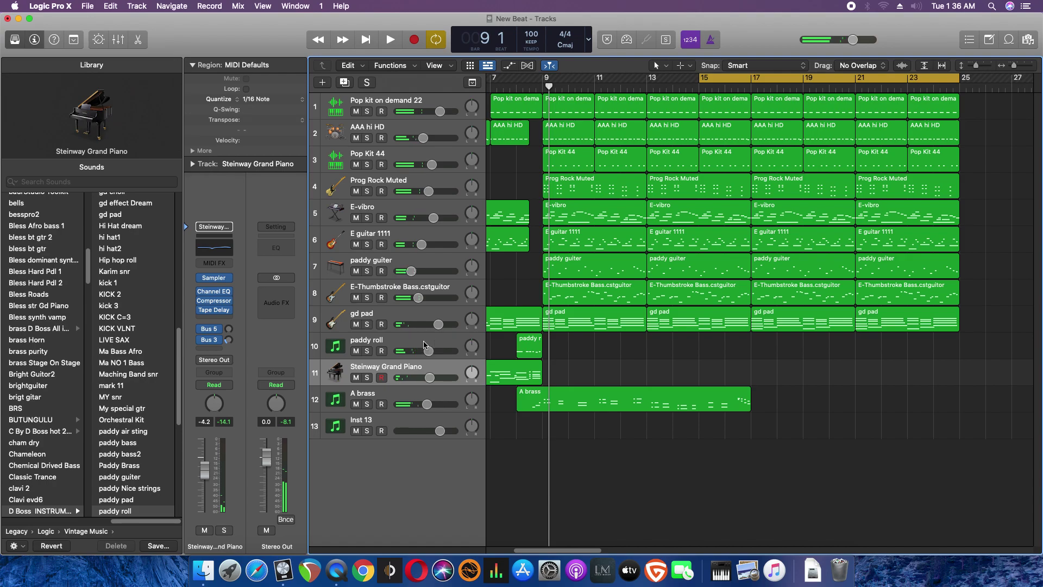
click(424, 344)
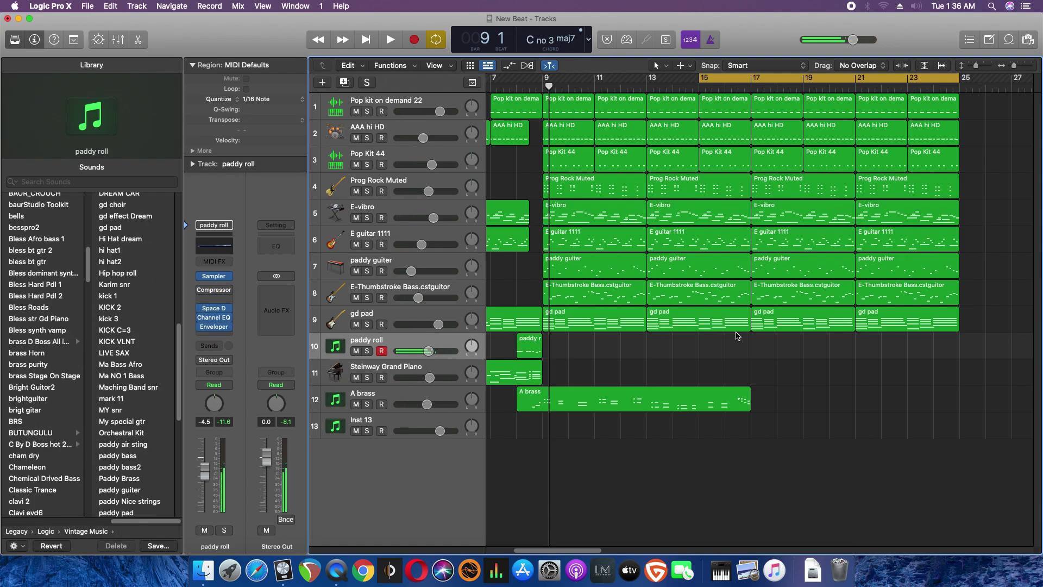
click(702, 88)
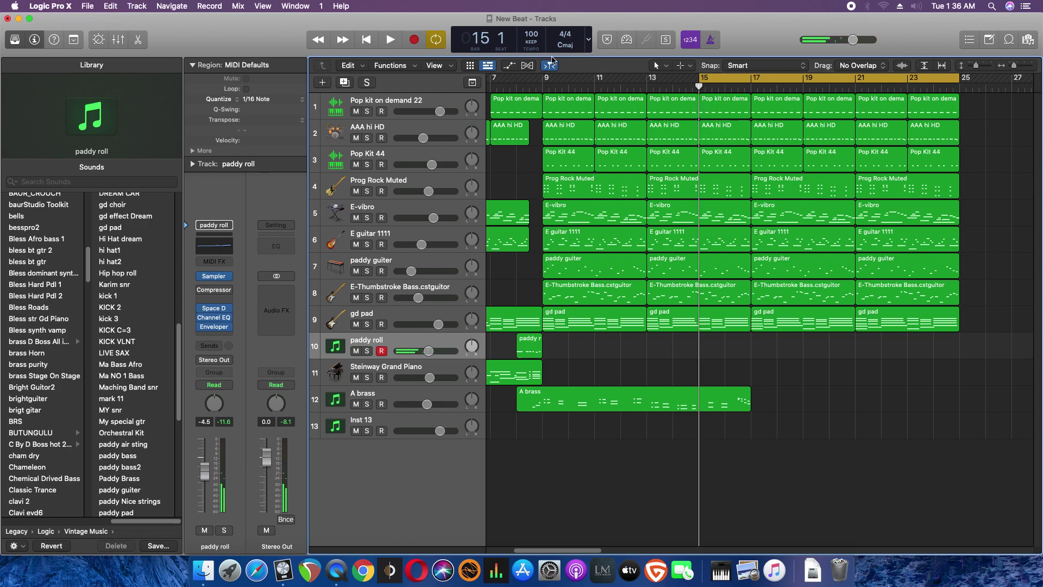
click(414, 41)
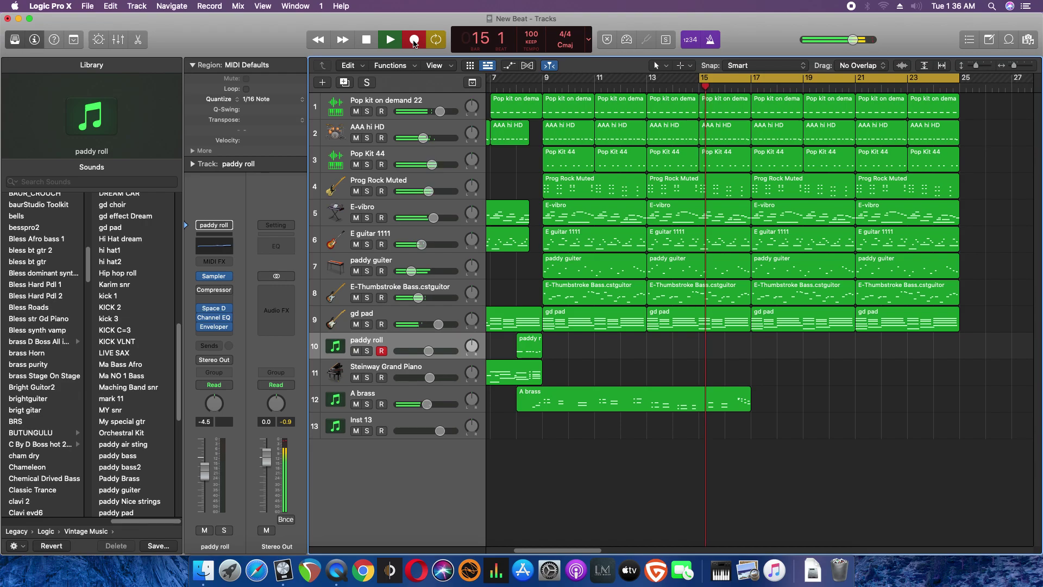
click(413, 42)
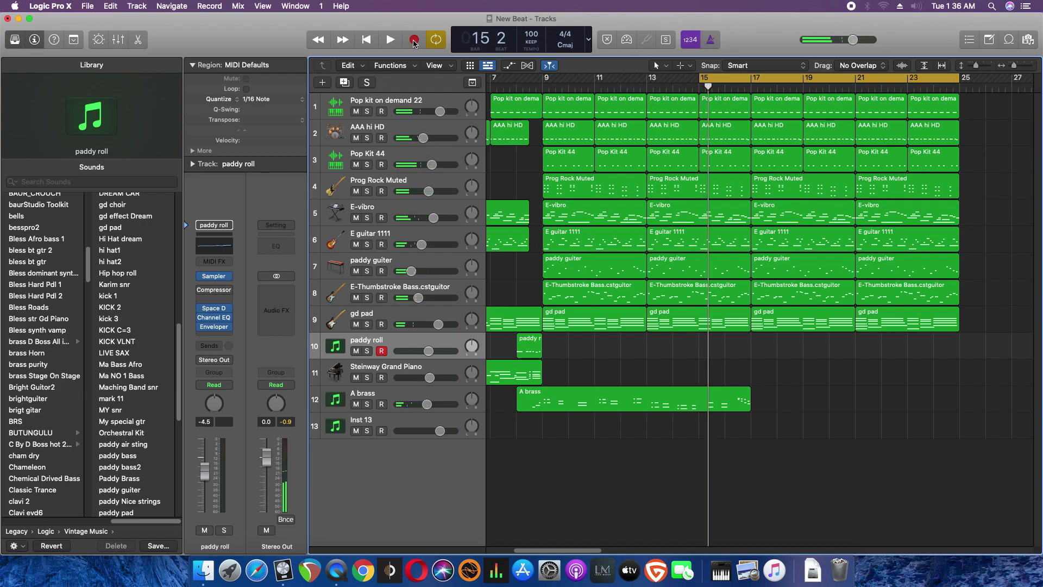
click(414, 41)
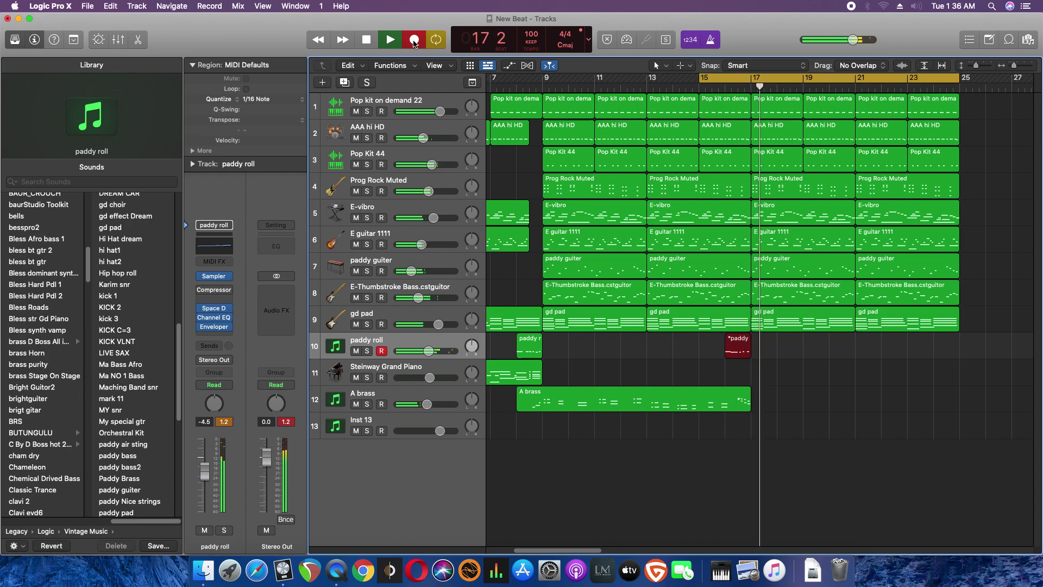
click(413, 41)
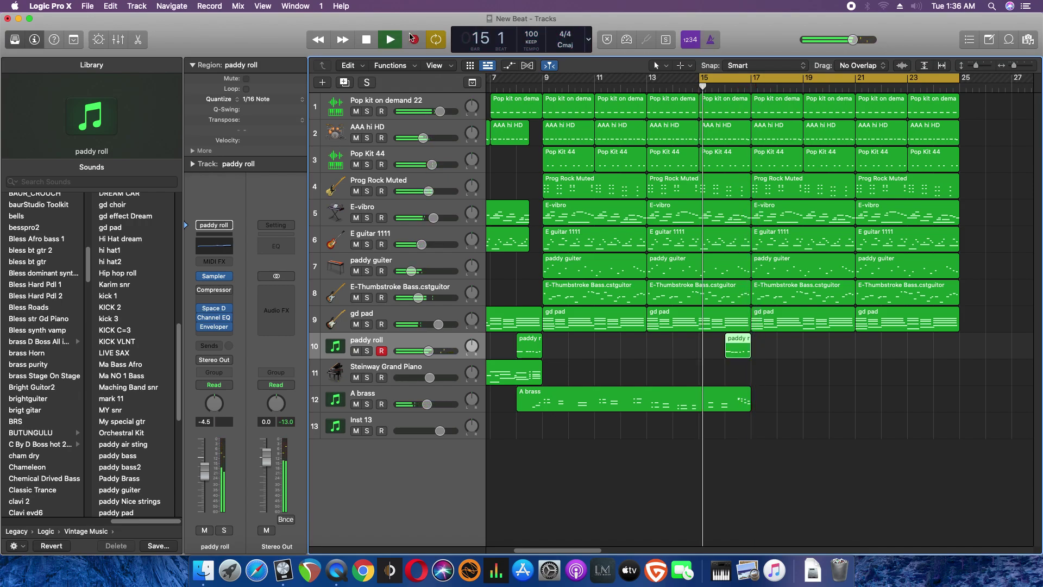
Open the bar 16 paddy roll region in an enlarged Piano Roll, copy the A1 note before beat 4 to A#1 at 16 4 3, and play it
double_click(738, 351)
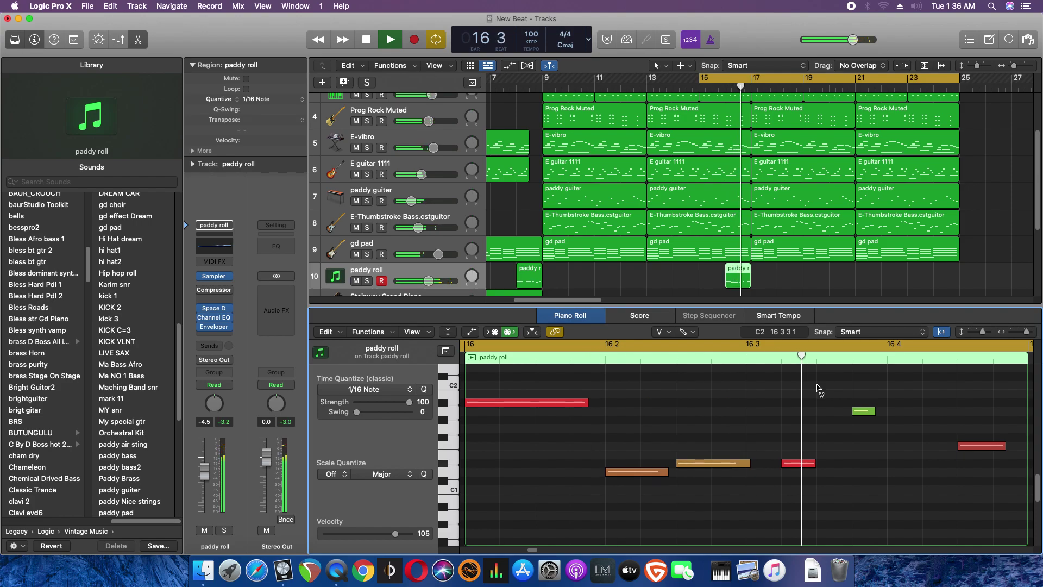
drag(726, 307, 722, 237)
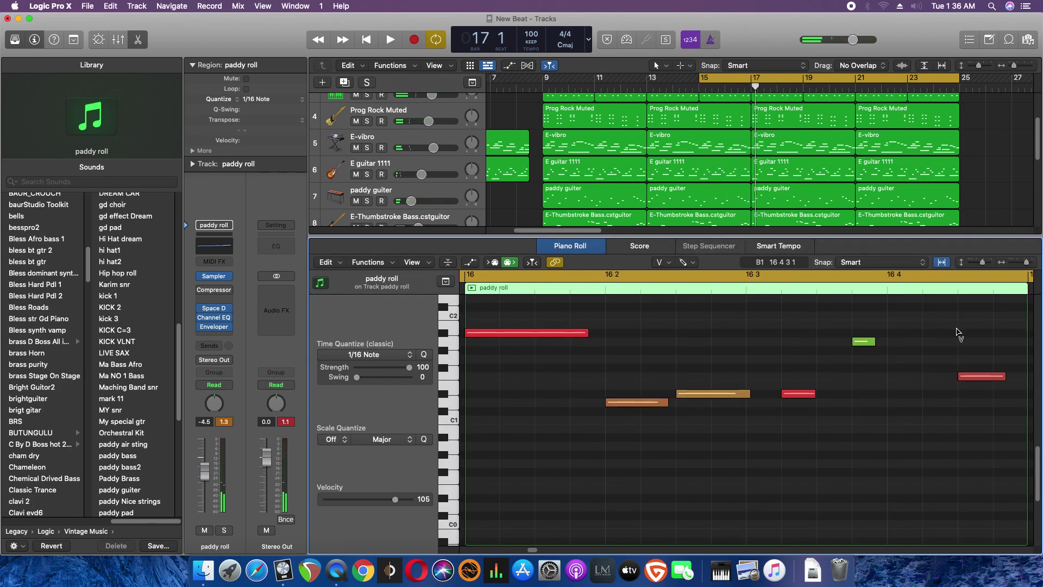
click(662, 263)
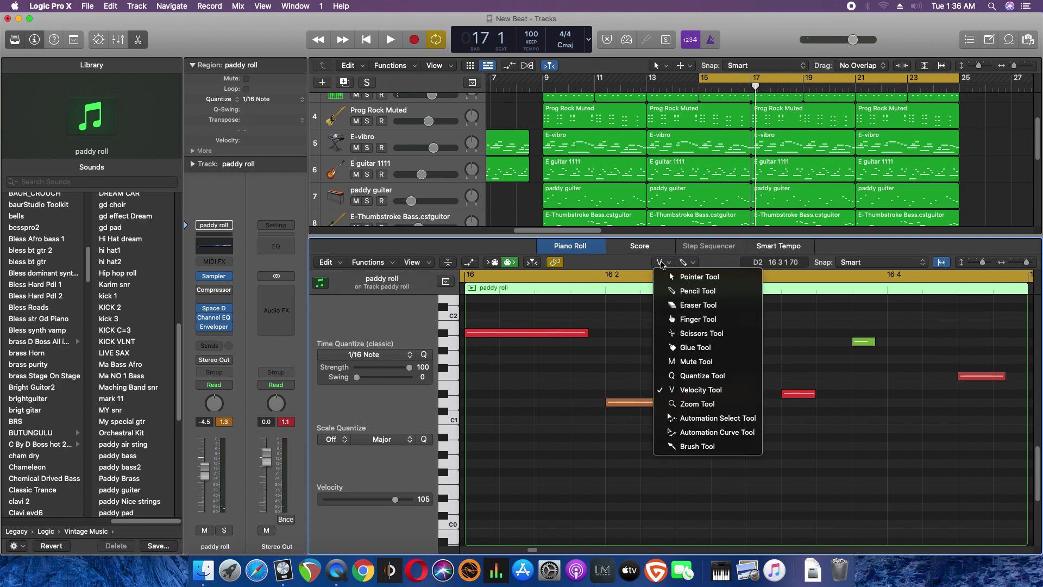
click(685, 278)
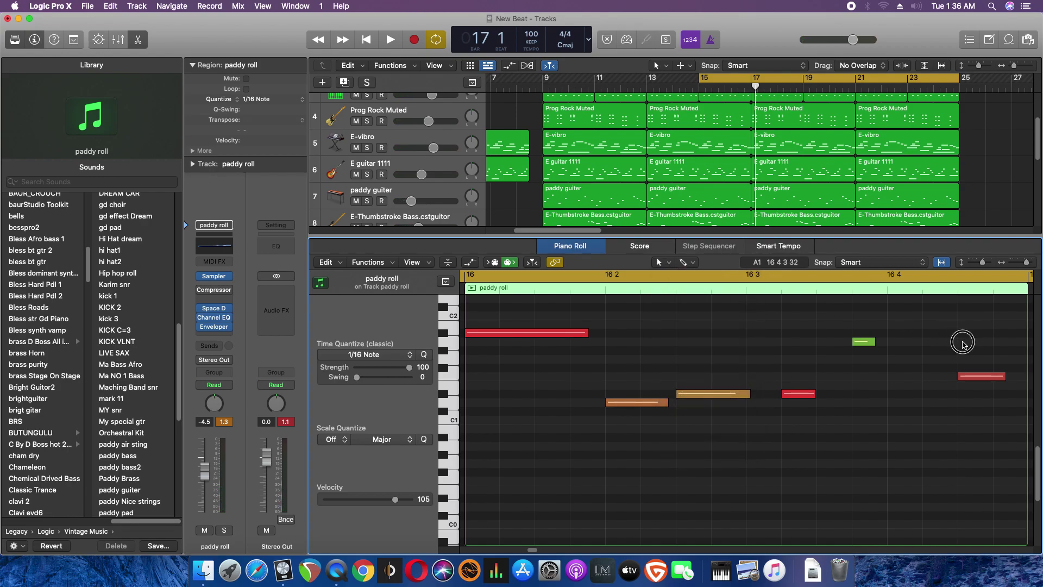
click(685, 263)
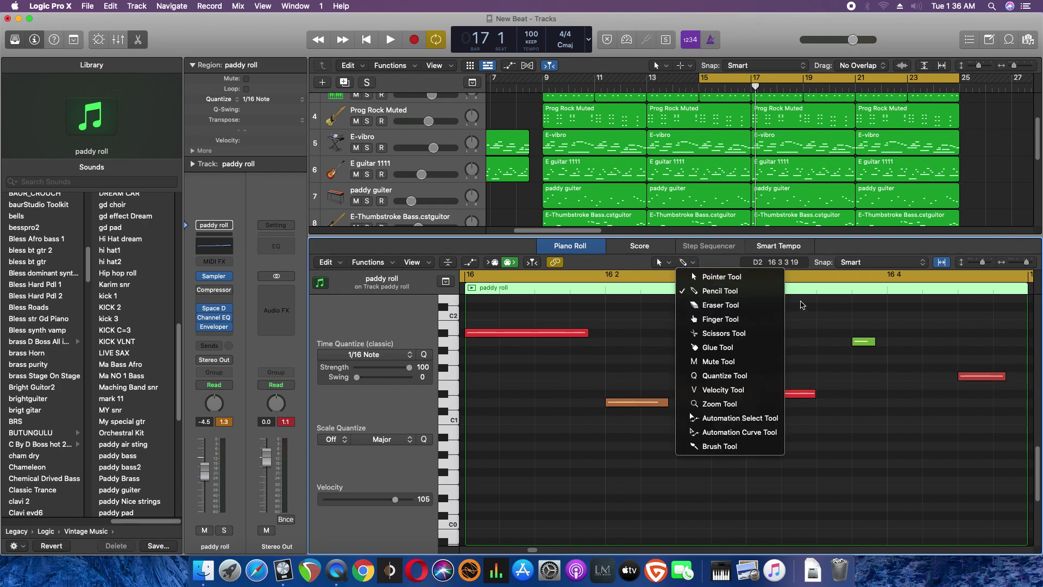
click(718, 290)
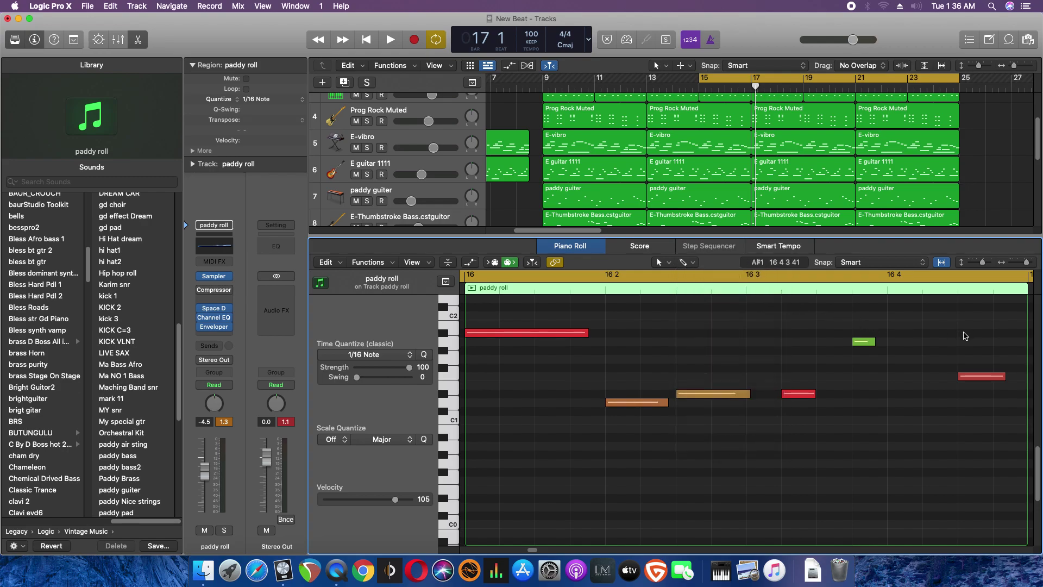
drag(863, 343, 969, 334)
key(space)
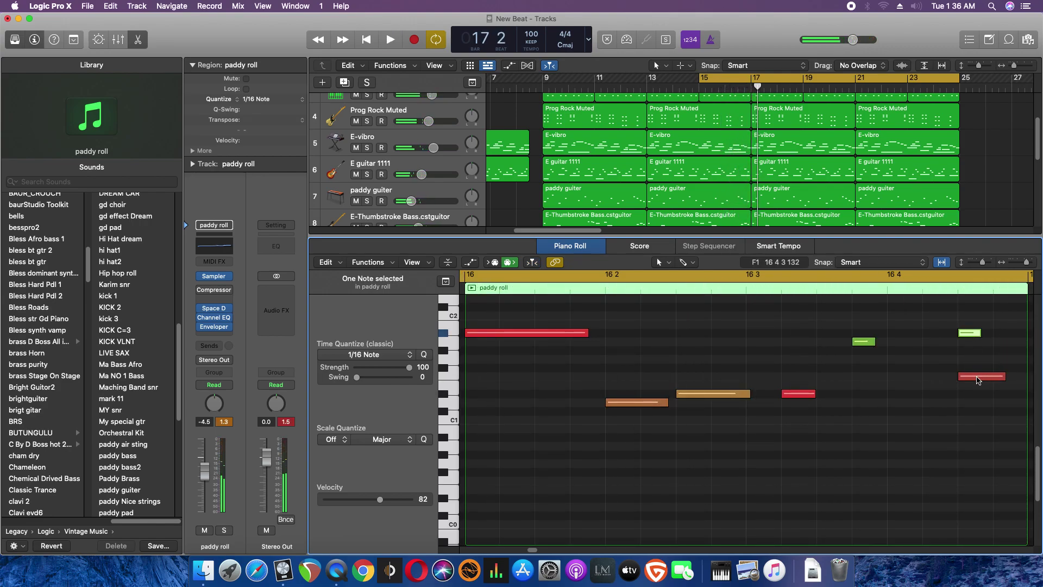
With the Velocity tool, lower the last F1 note and raise the last A#1 note to 117, play back and close the editor
click(660, 263)
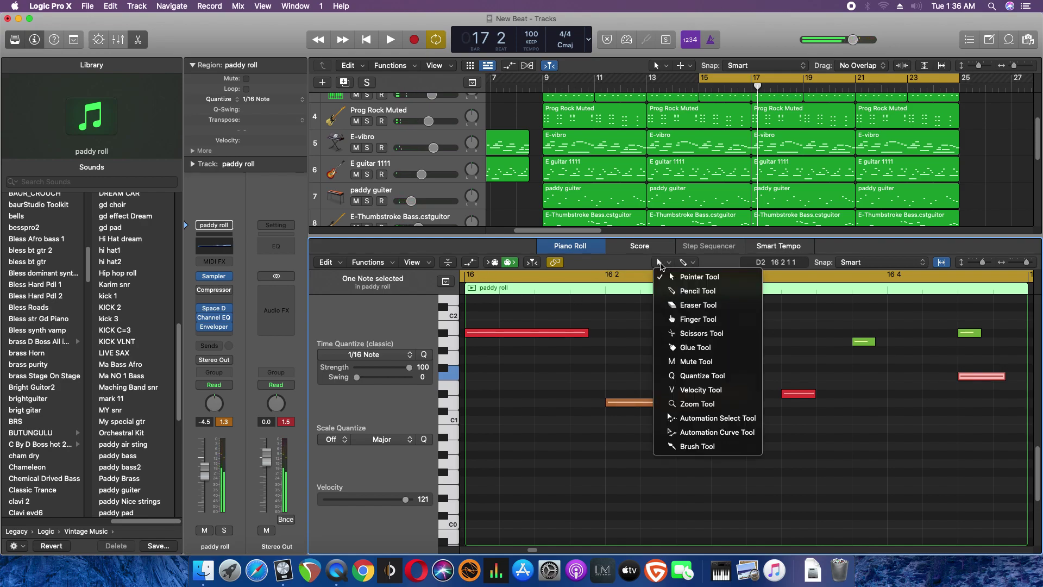
click(701, 390)
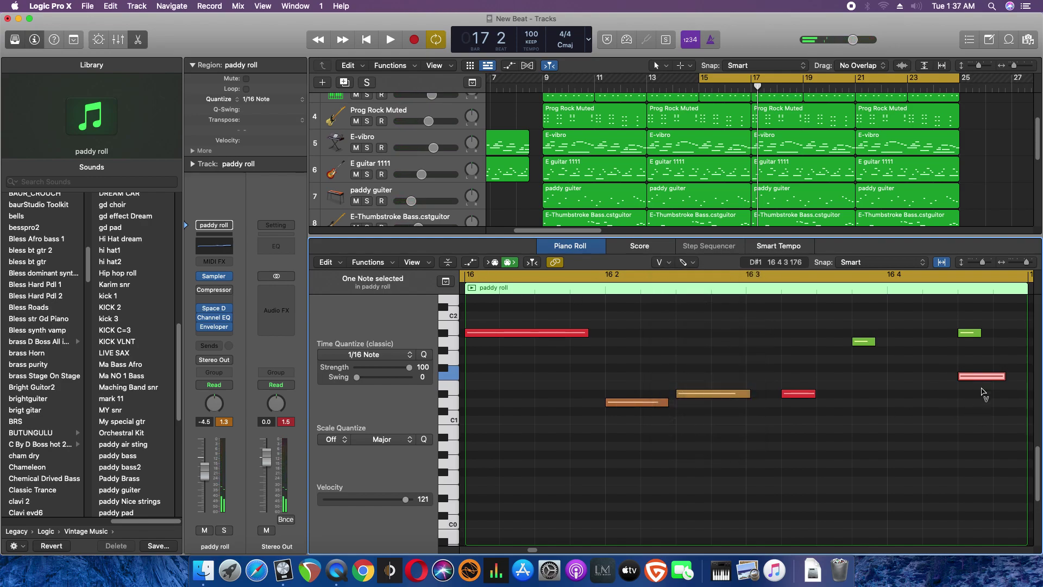
drag(978, 380, 968, 288)
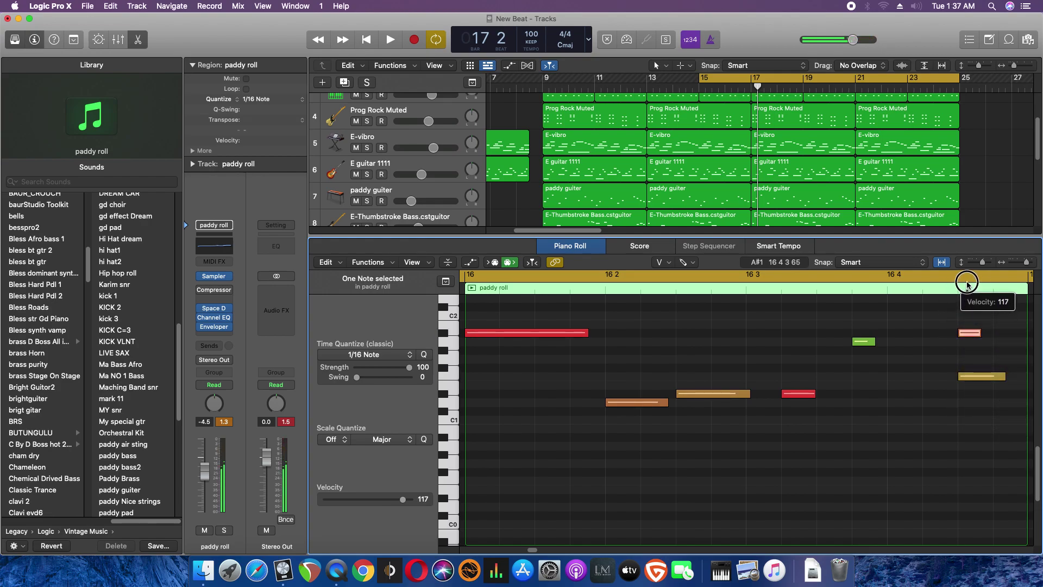
key(space)
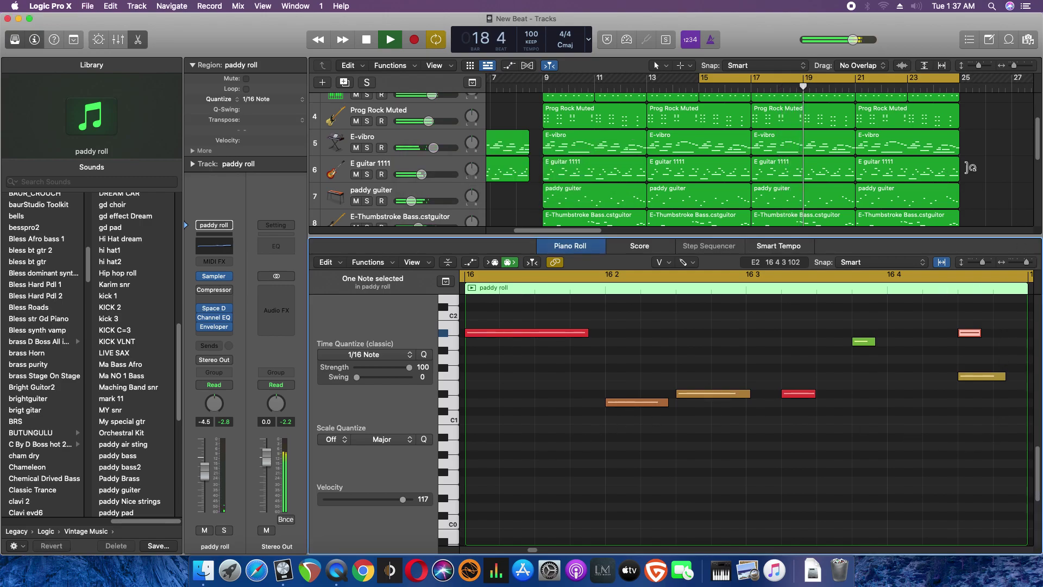
key(e)
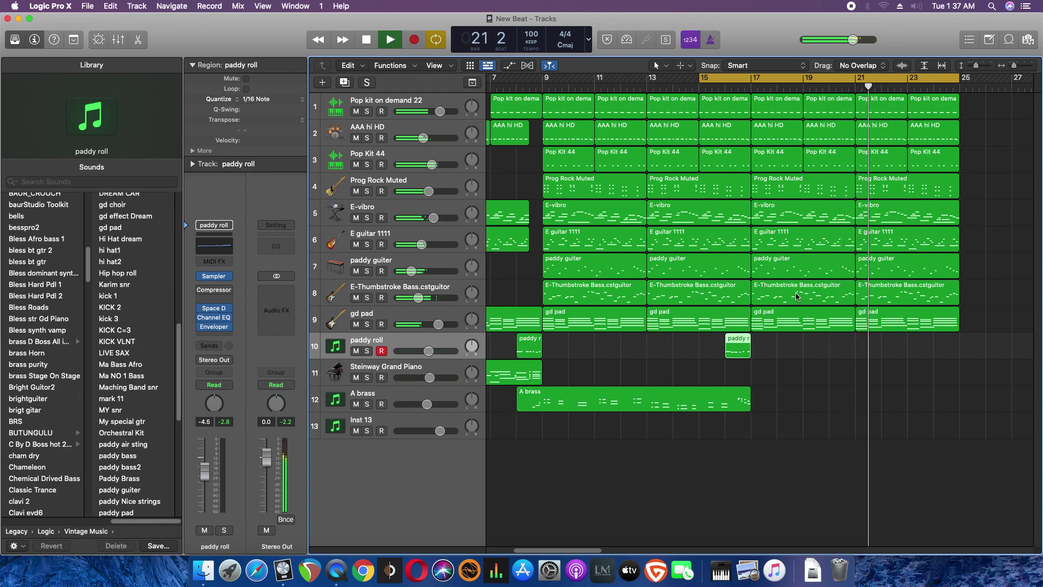
Delete the two paddy guiter regions between bars 17 and 25
click(793, 274)
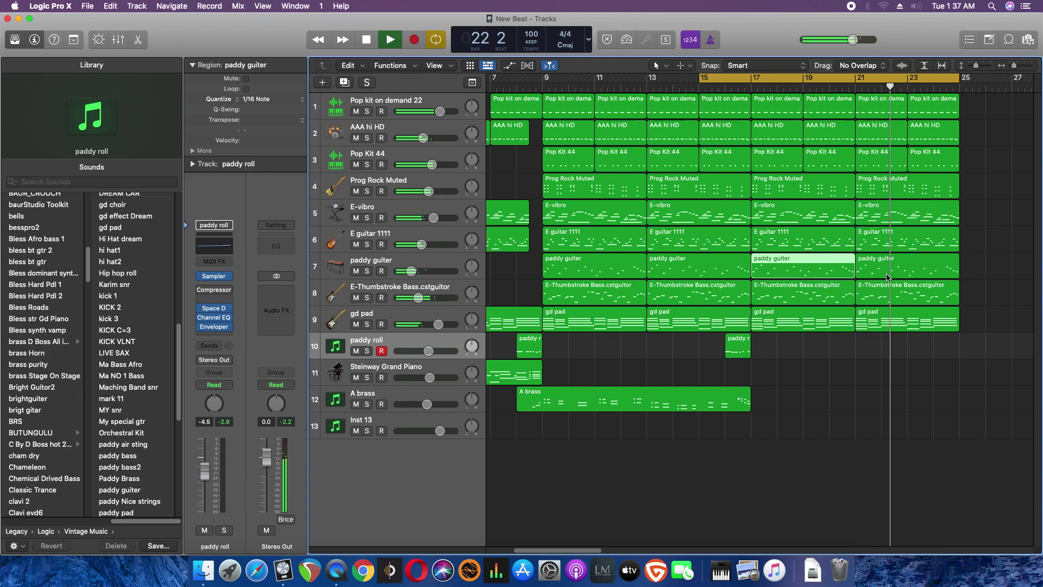
key(Delete)
click(904, 269)
key(Delete)
Play from bar 15, lower the paddy roll track to -9.0 dB and save the project
click(704, 87)
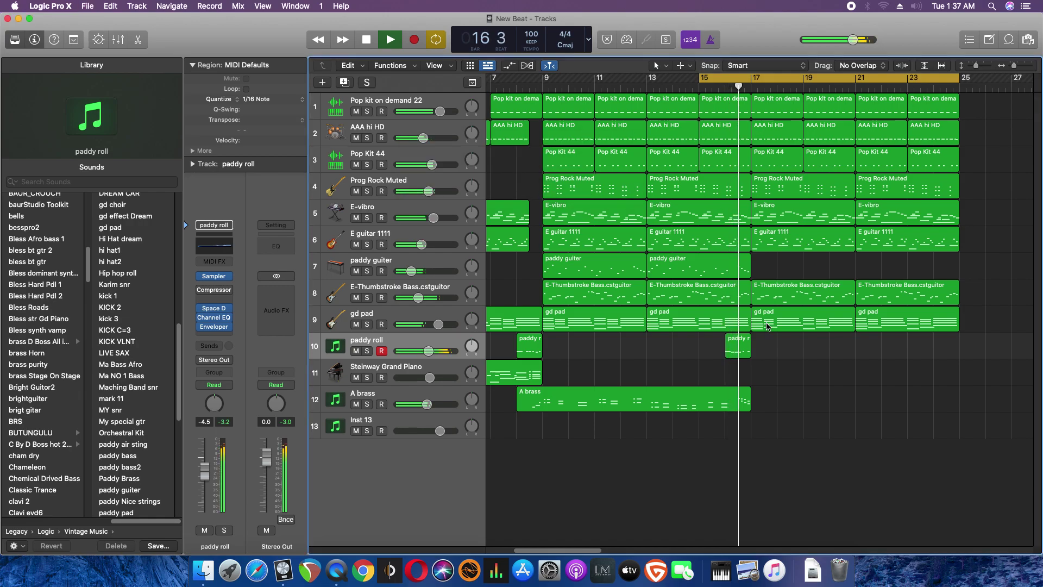
drag(431, 356, 422, 356)
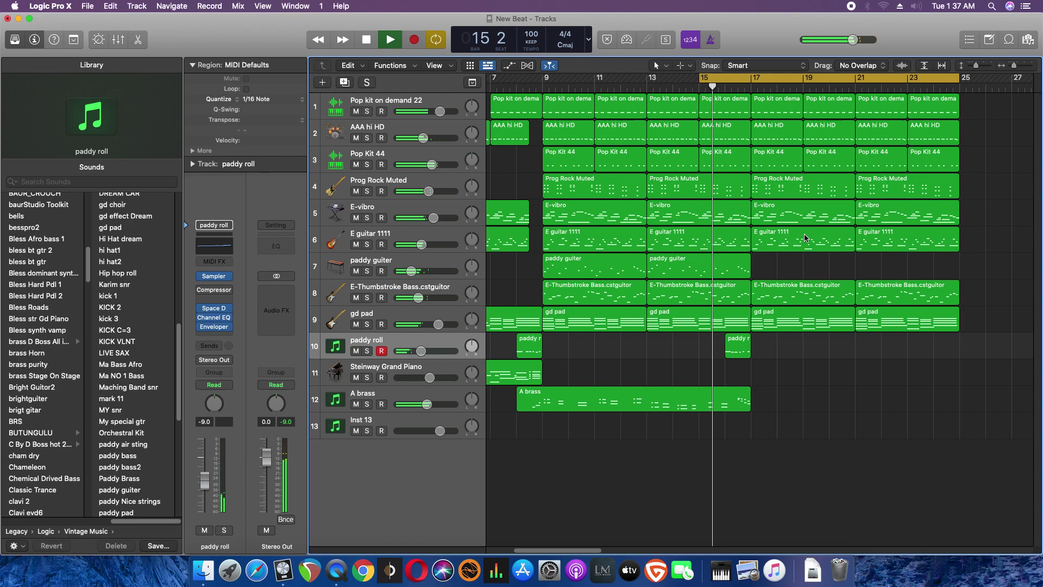
key(super+s)
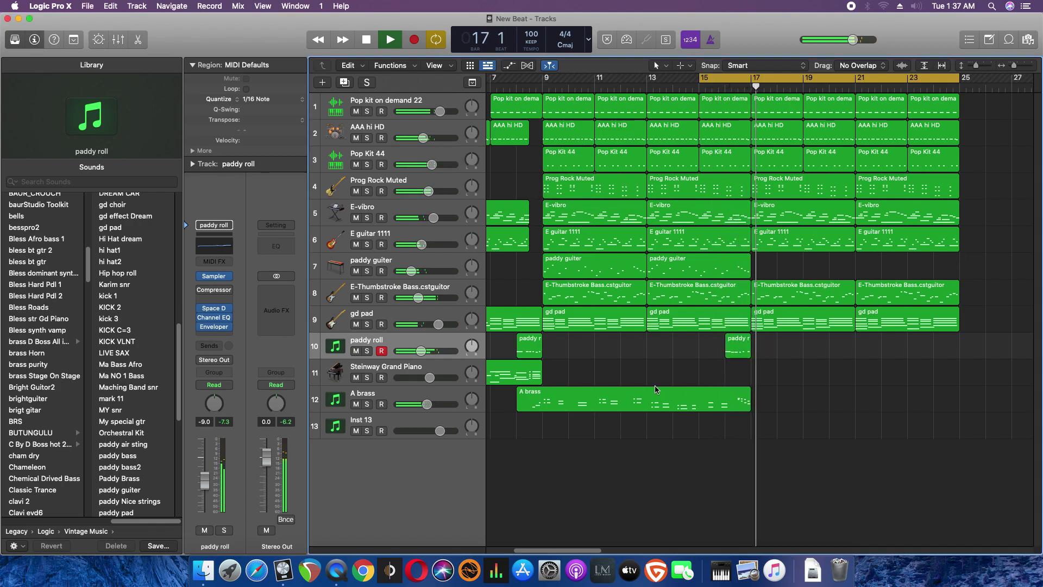
Record a new paddy guiter part from bar 17 up to bar 25
click(454, 270)
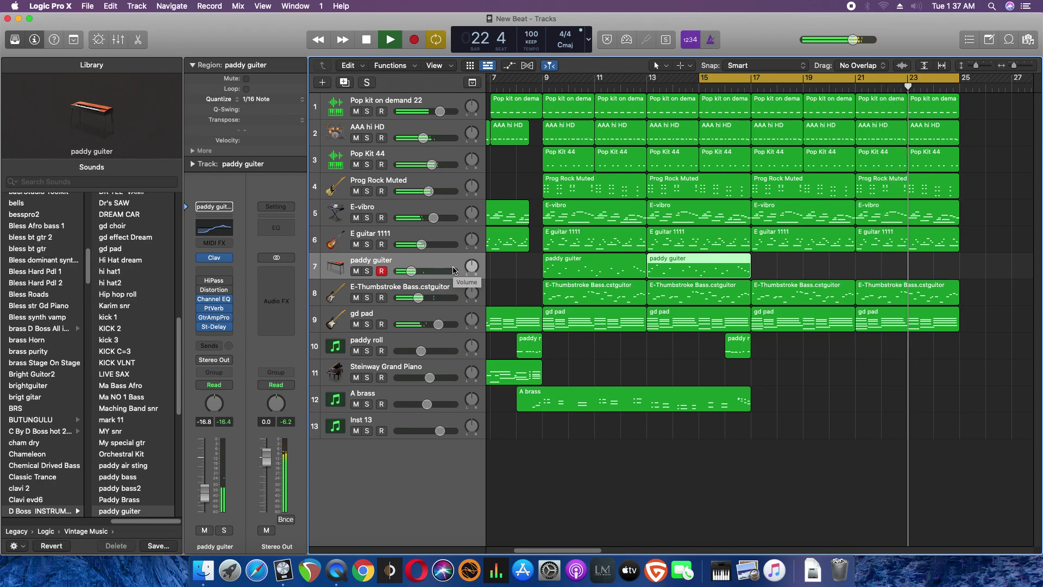
key(space)
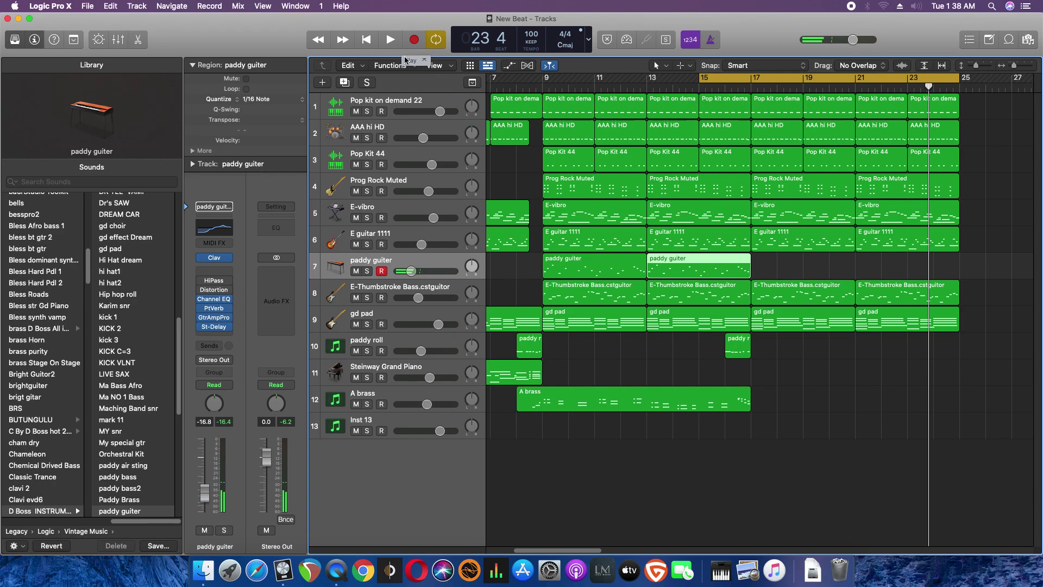
click(415, 41)
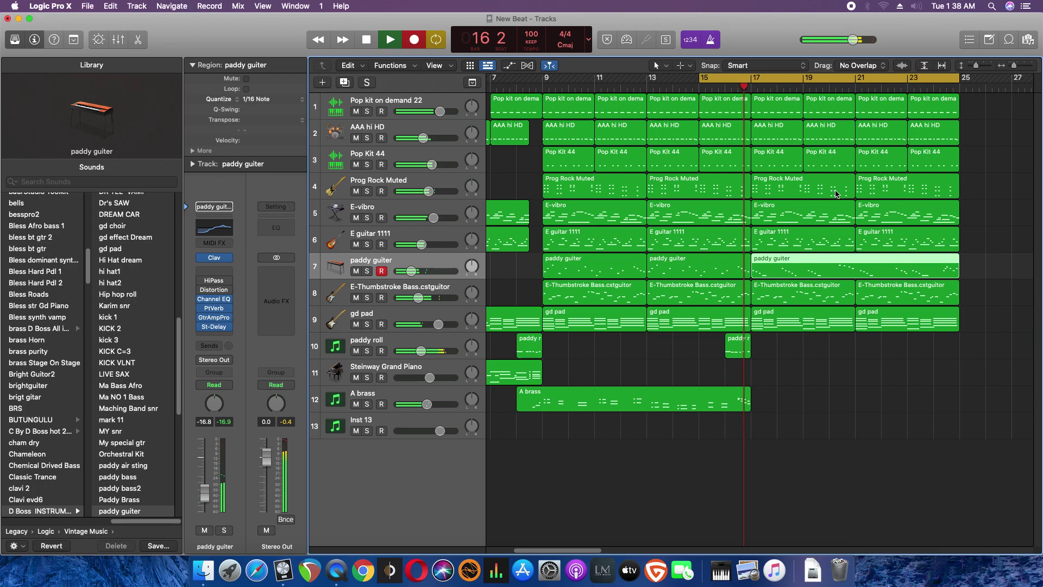
Shorten the bar 15 AAA hi HD and Pop Kit 44 regions to end at about bar 16 beat 2, and save the project
drag(748, 135, 737, 160)
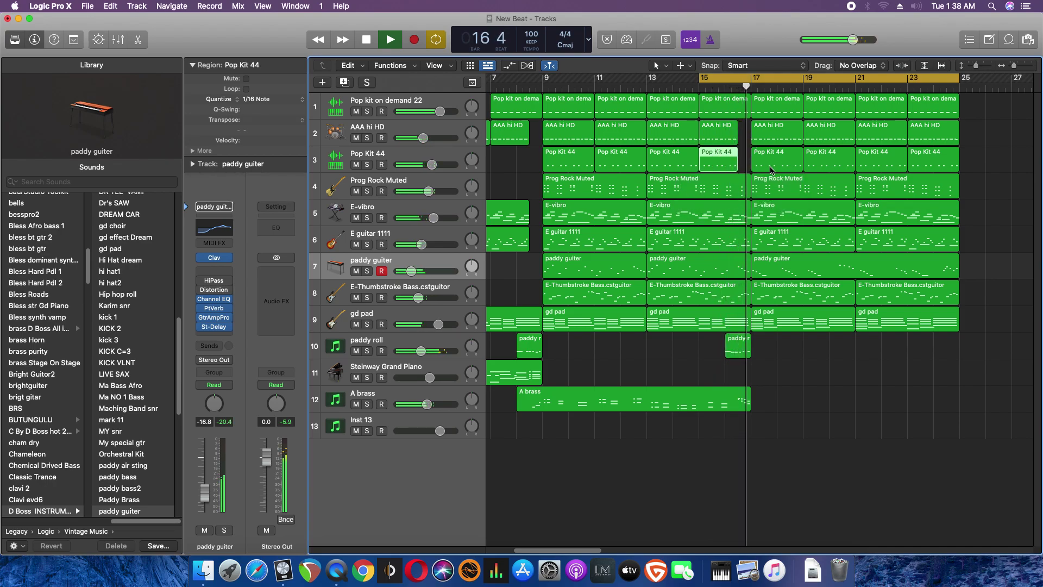
drag(737, 164, 730, 142)
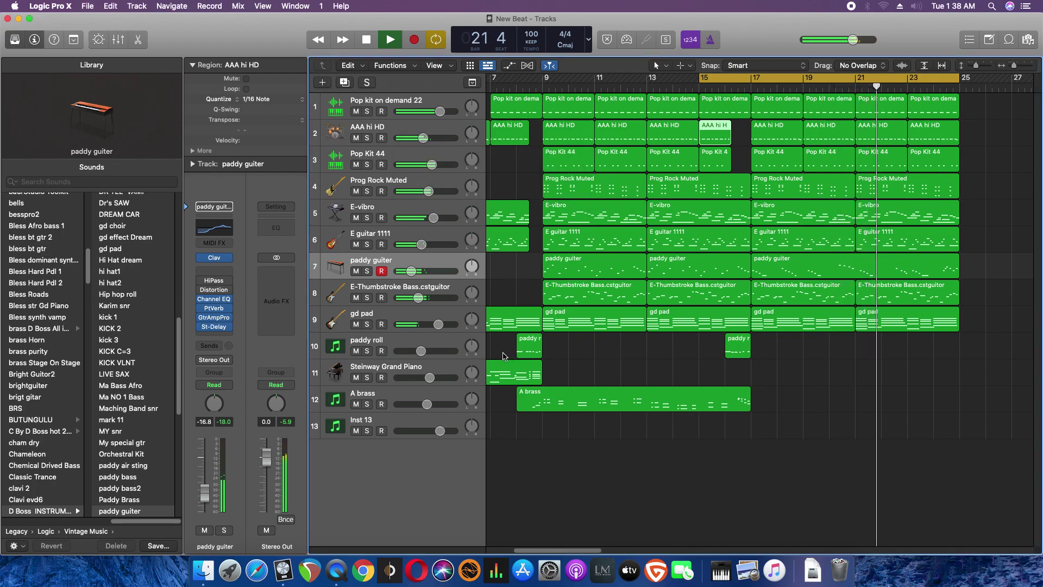
key(super+s)
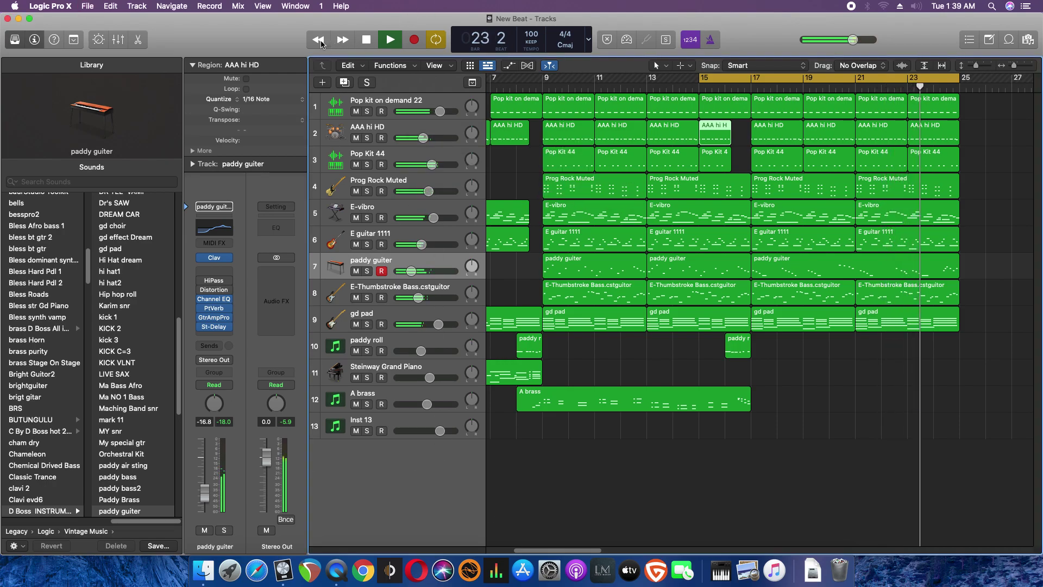
Restart playback from bar 15 for a brief listen and stop it
key(space)
click(367, 40)
key(space)
key(space)
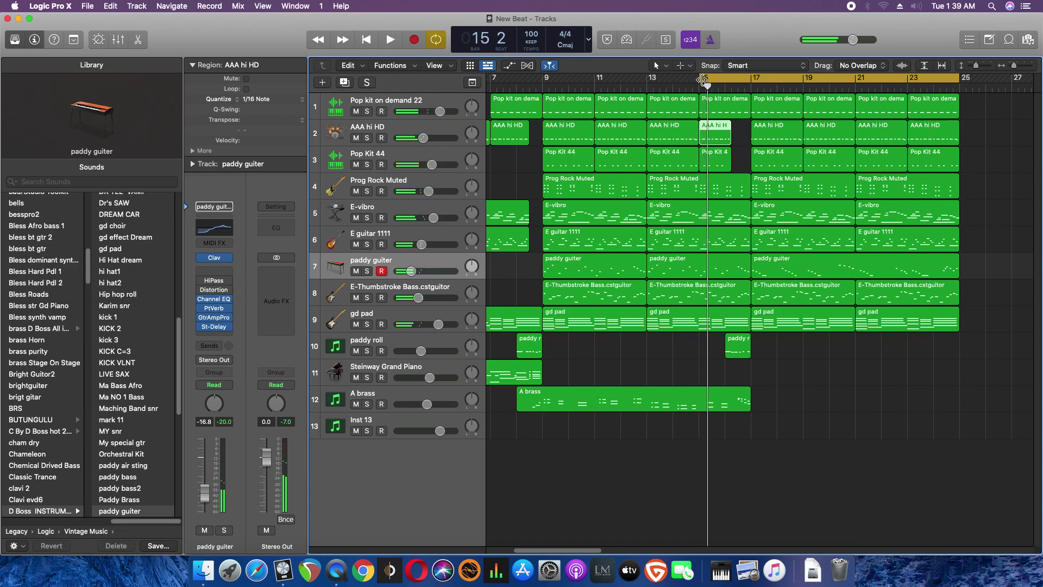
Extend the cycle range to run from bar 1 to bar 25 and play the beat from the start
drag(700, 79, 276, 84)
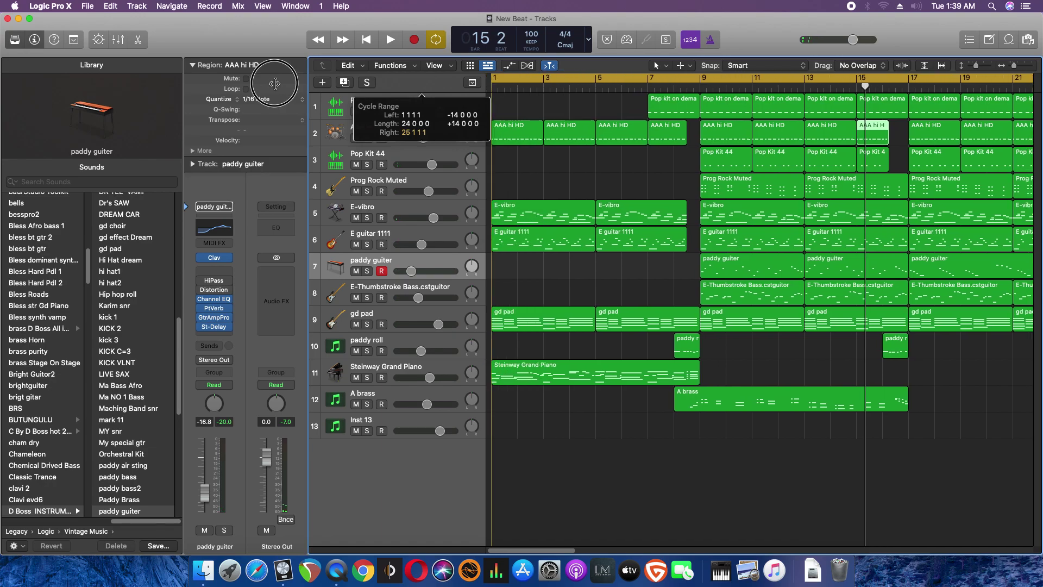
click(366, 42)
key(space)
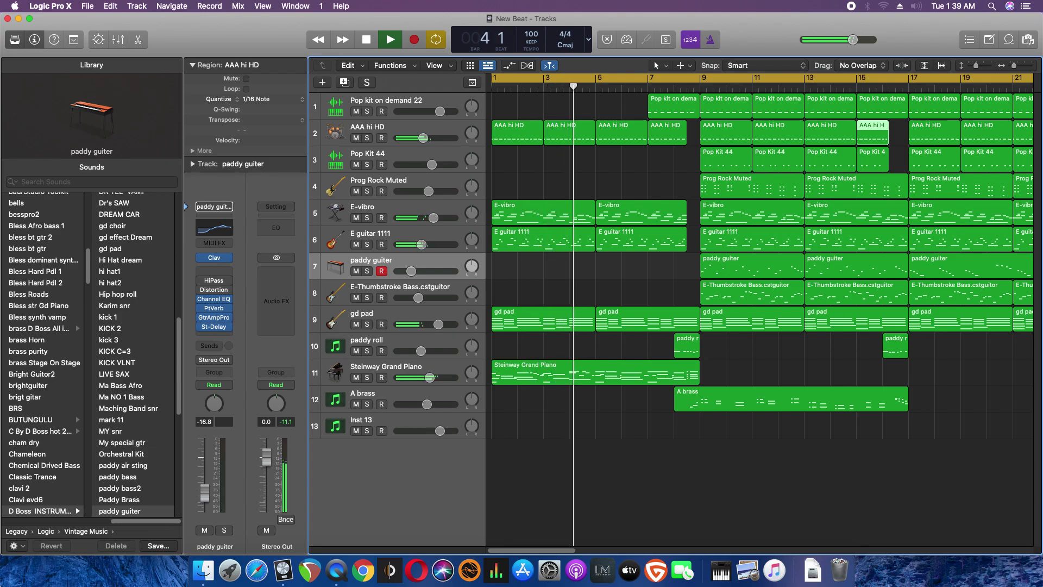
Browse the legacy Logic Vintage Music patches for the Steinway Grand Piano track while the beat plays
click(433, 372)
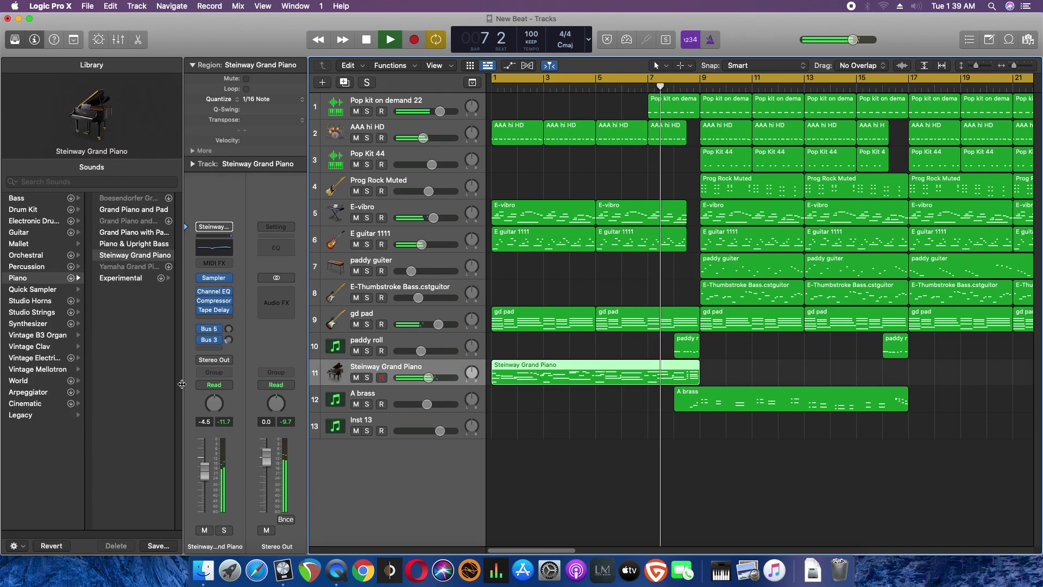
click(32, 415)
click(123, 199)
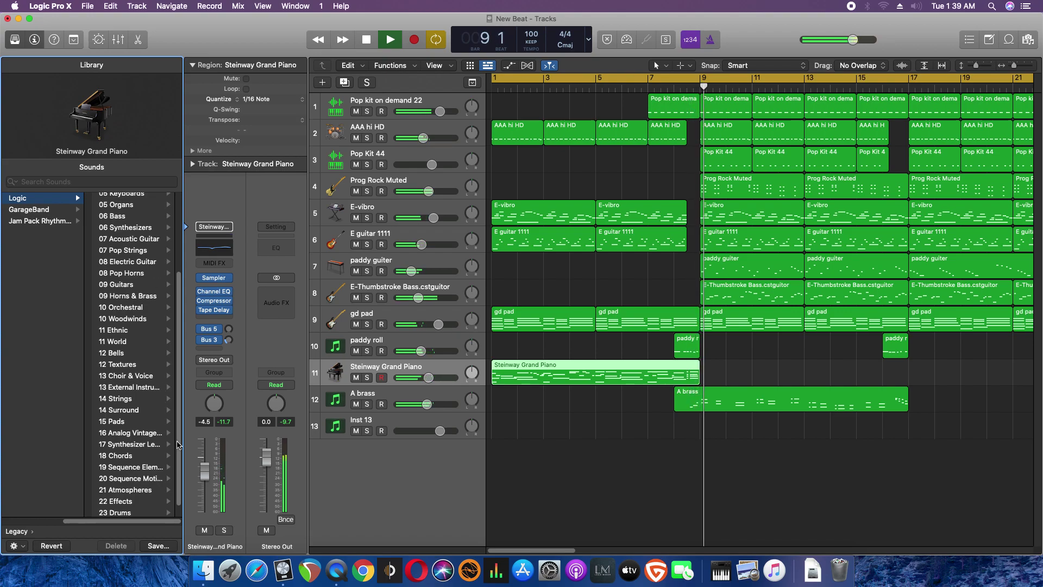
scroll(168, 461, down, 1)
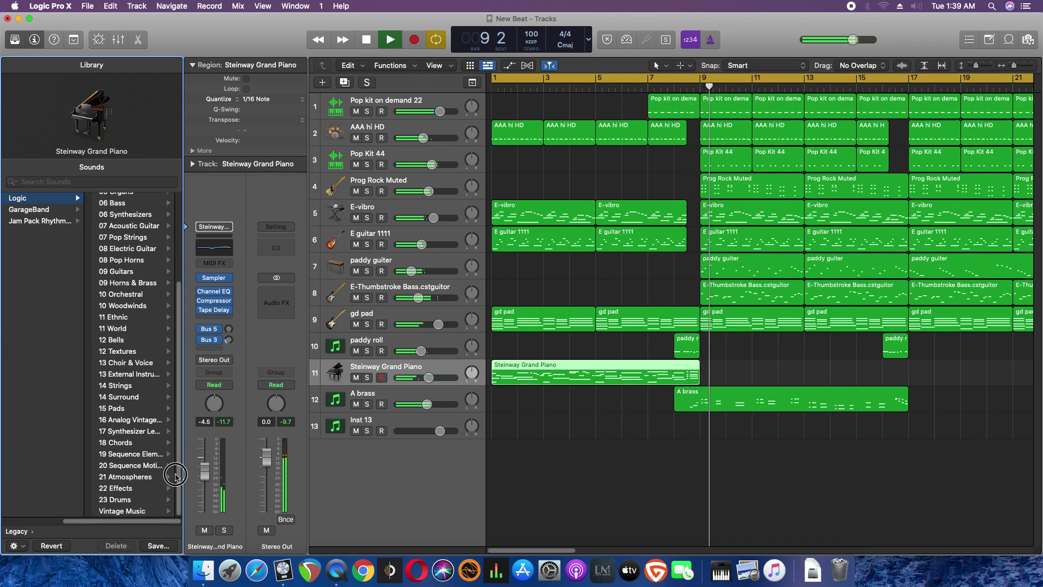
click(135, 513)
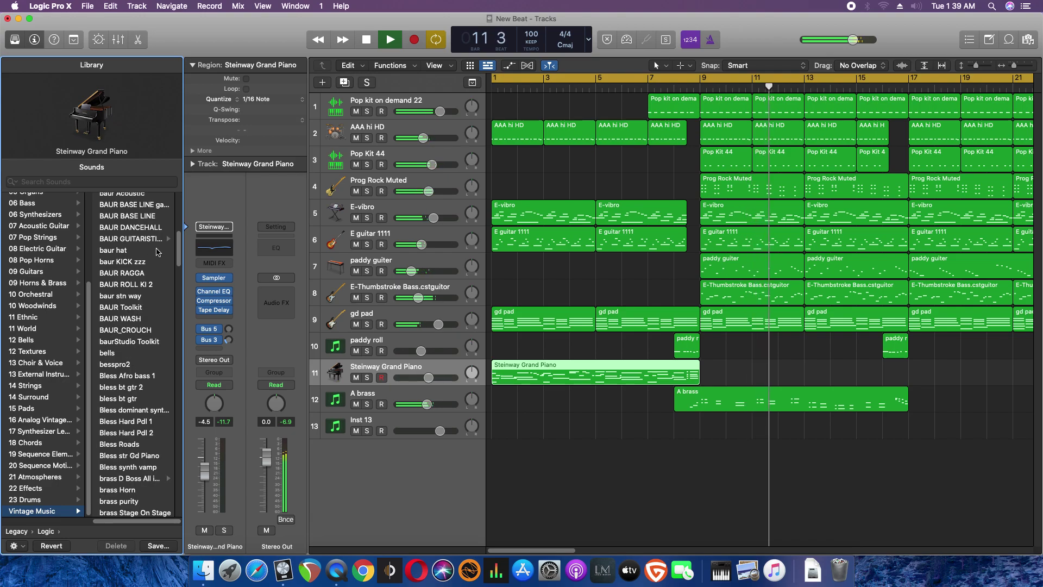
drag(176, 261, 179, 402)
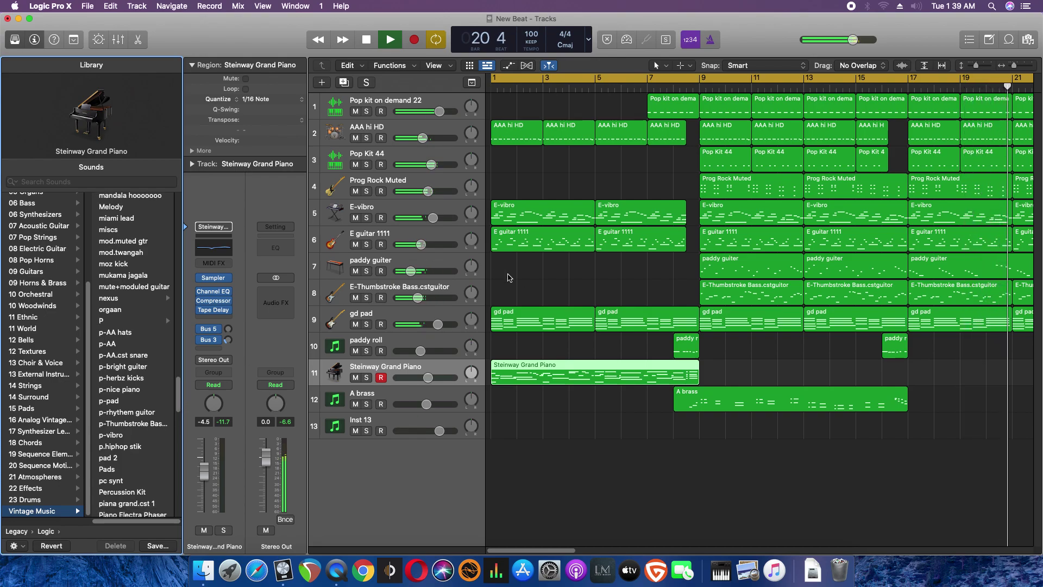
Solo the E-vibro track and try the p-pad and p-vibro patches from Vintage Music on it
click(428, 210)
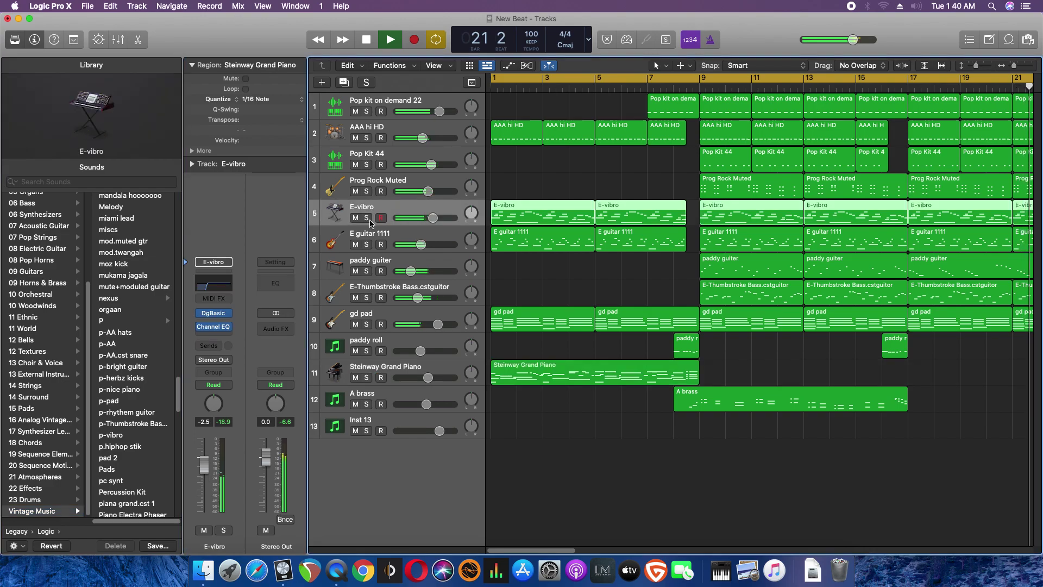
click(366, 218)
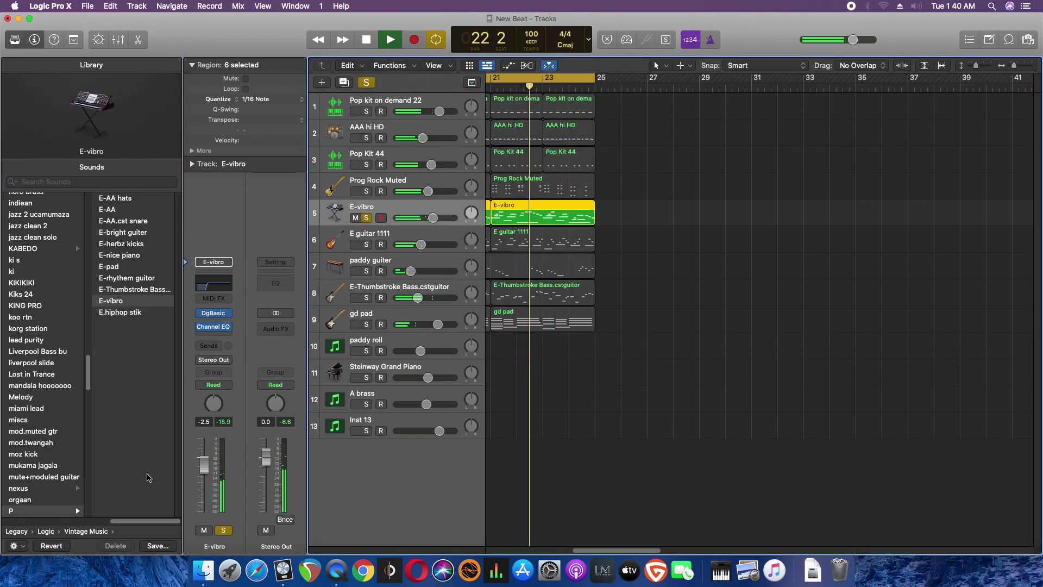
click(148, 521)
drag(149, 521, 125, 381)
scroll(136, 370, down, 2)
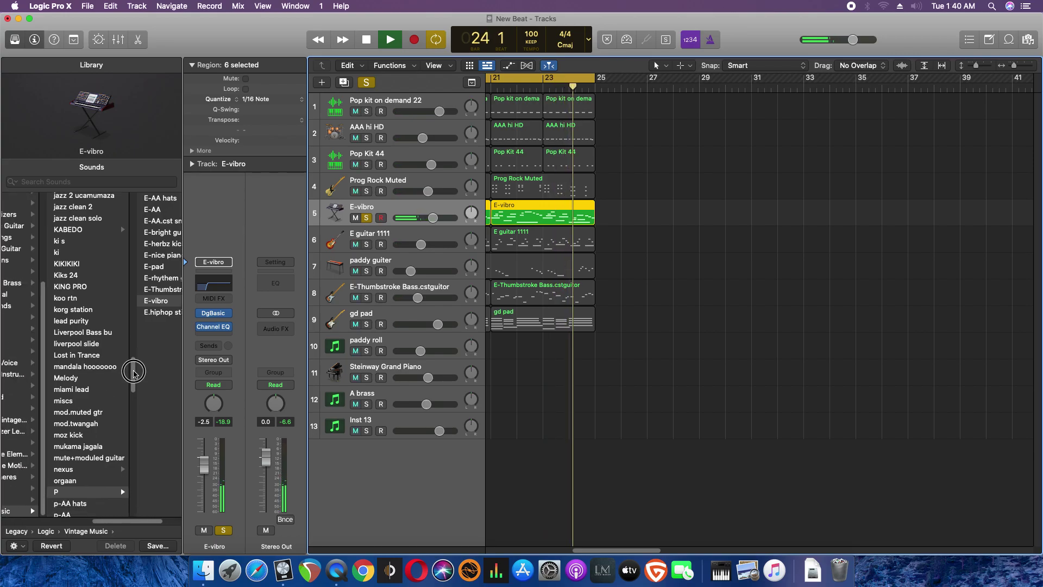
mouse_move(136, 518)
mouse_down()
mouse_move(108, 522)
mouse_move(127, 521)
mouse_up()
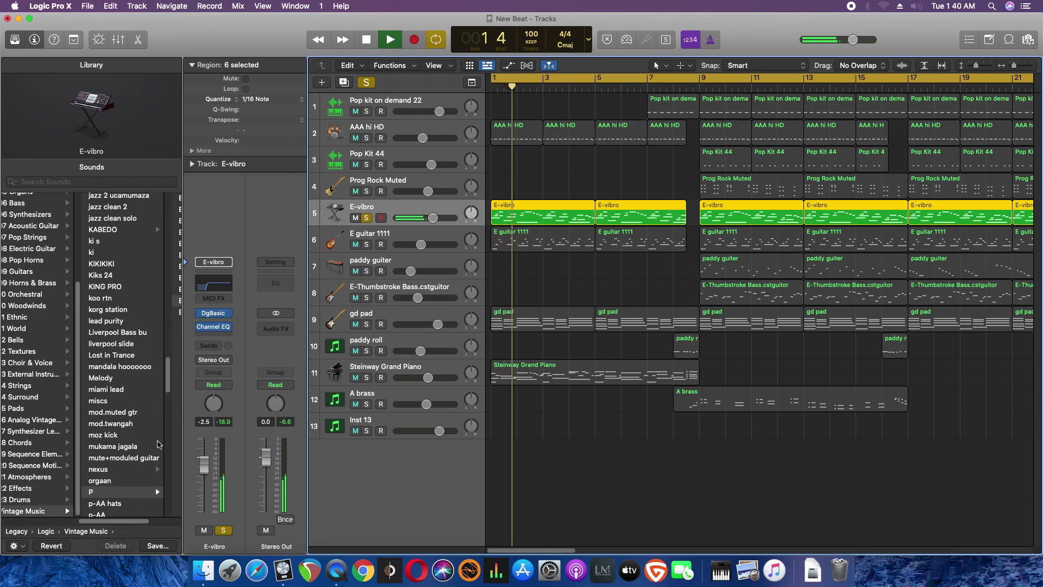
drag(168, 376, 166, 395)
click(100, 392)
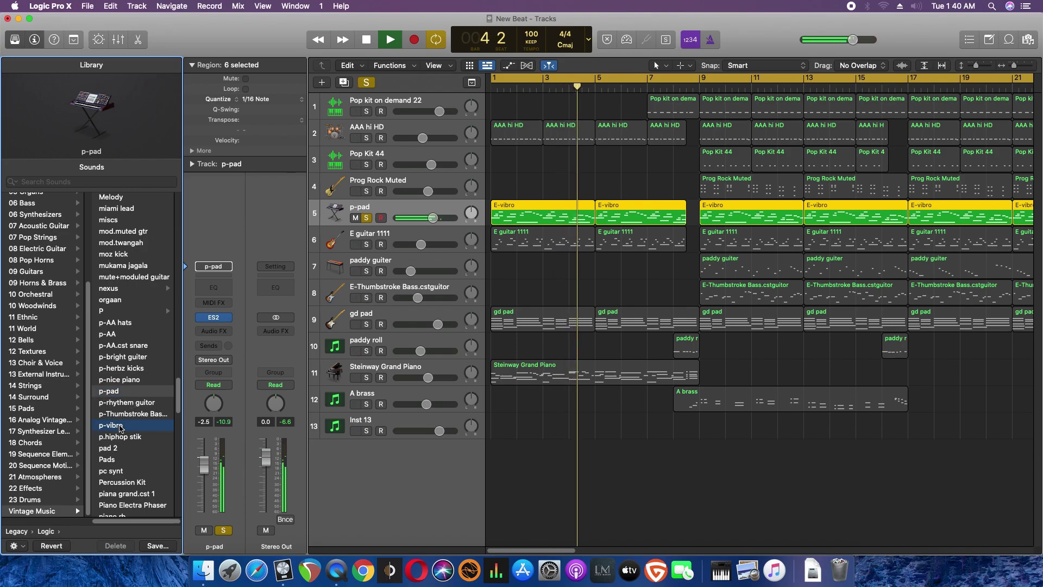
click(148, 429)
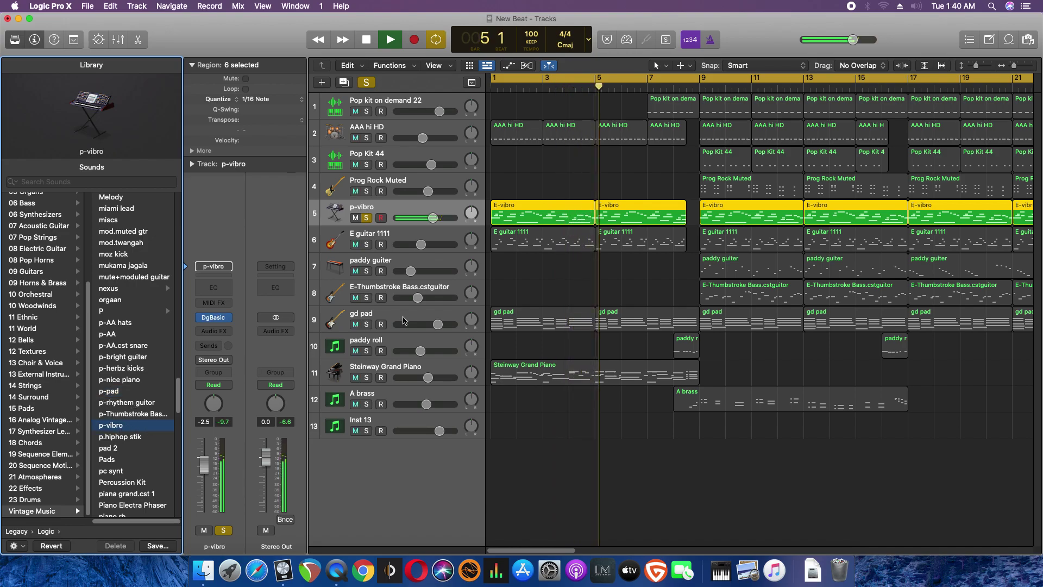
Lower the soloed track 5 to -9.2 dB and try the VIBRA ROADSetana and VIBRA ROADS.muteldcst patches
drag(433, 217, 420, 218)
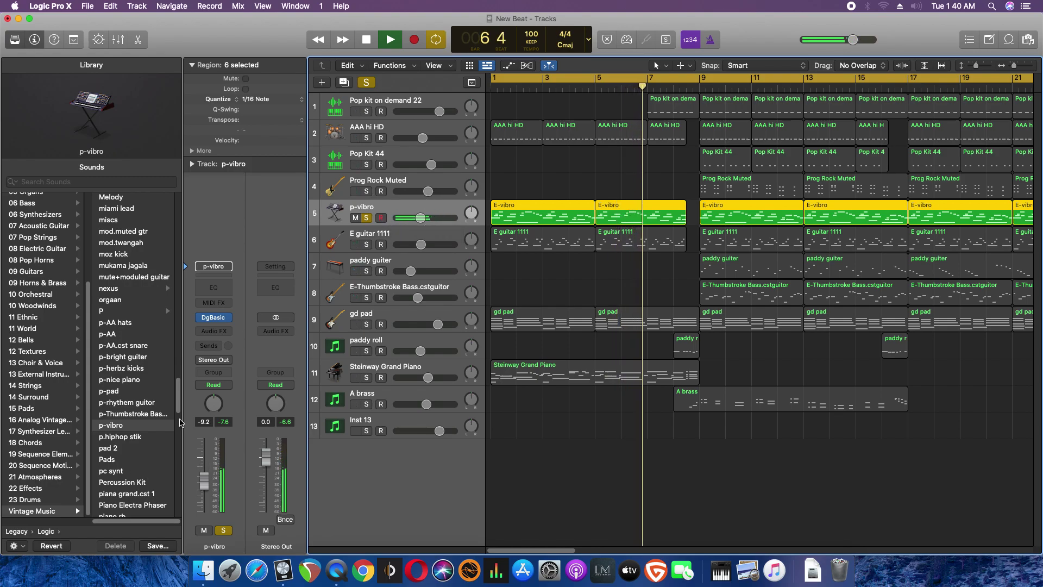
click(180, 399)
drag(180, 414, 187, 496)
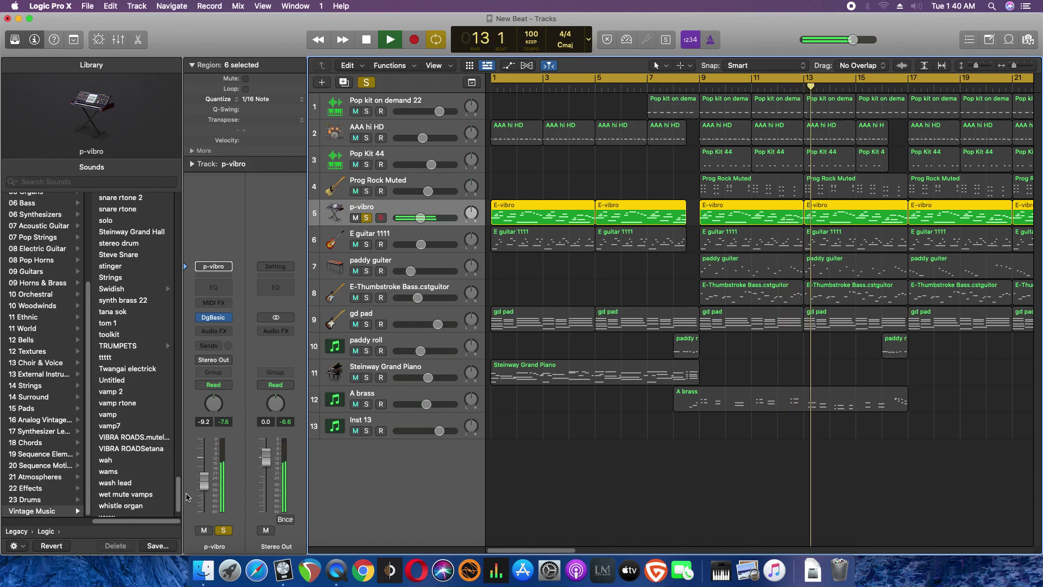
click(135, 450)
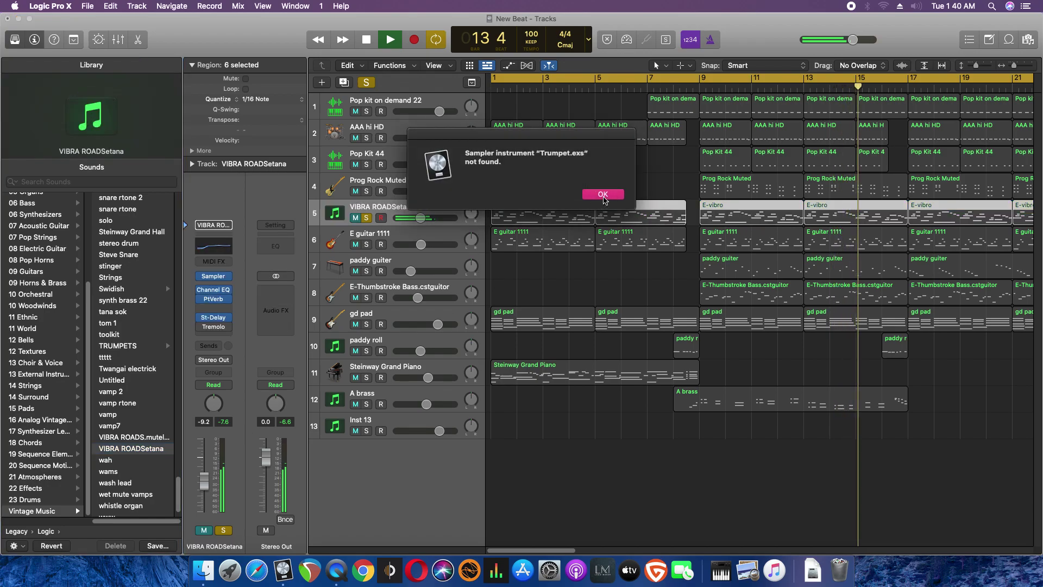
click(601, 196)
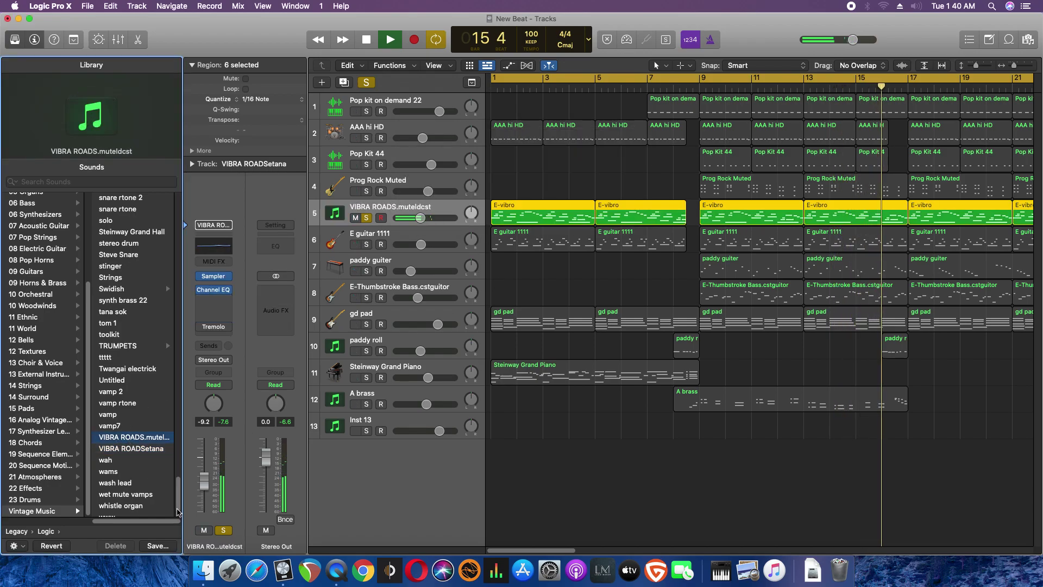
Load the Bless Roads patch from Vintage Music on track 5 and turn off its solo
scroll(179, 506, down, 3)
drag(180, 506, 173, 356)
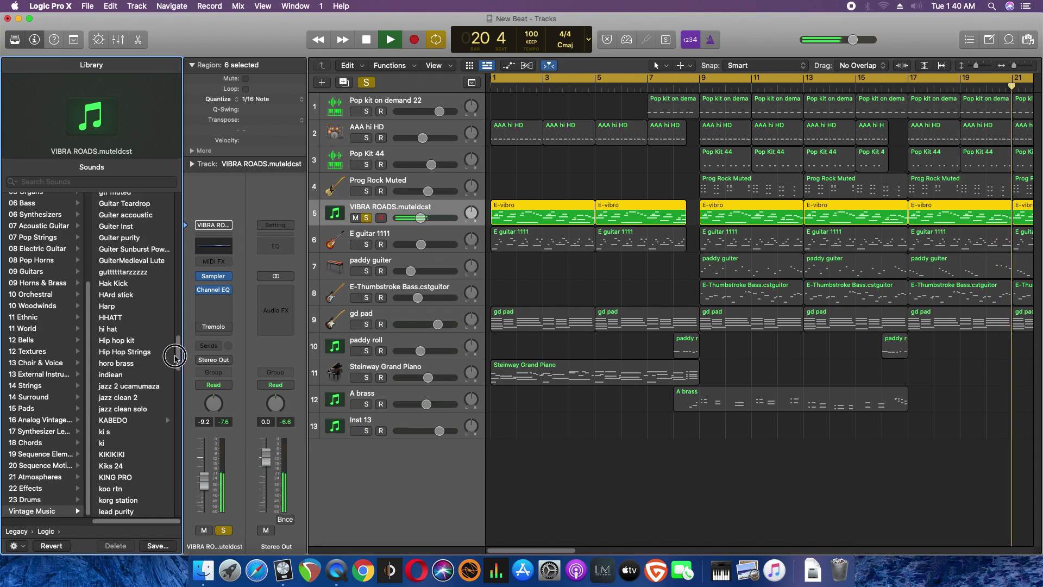
click(131, 421)
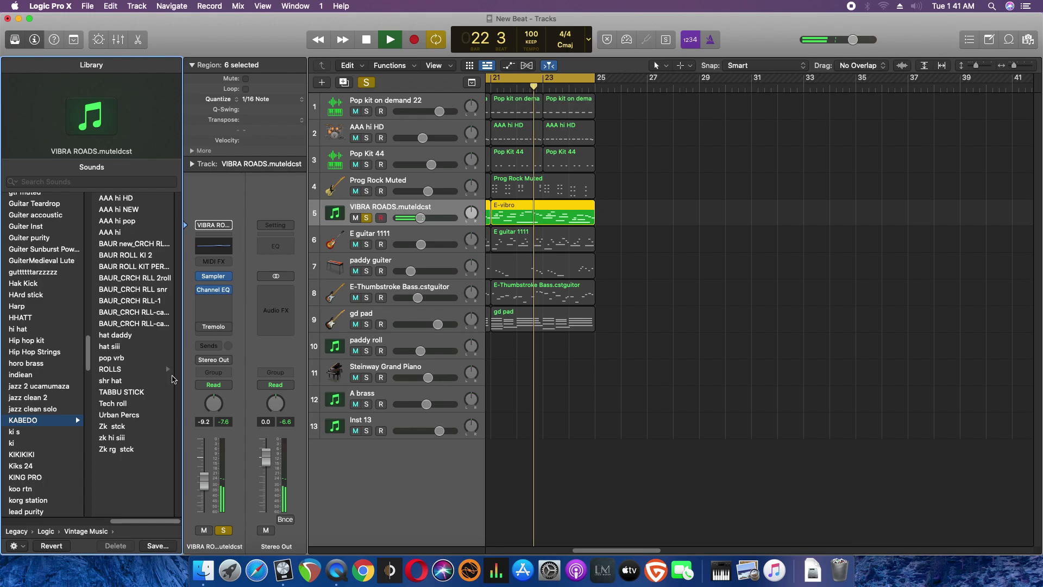
scroll(86, 348, up, 4)
drag(87, 348, 88, 269)
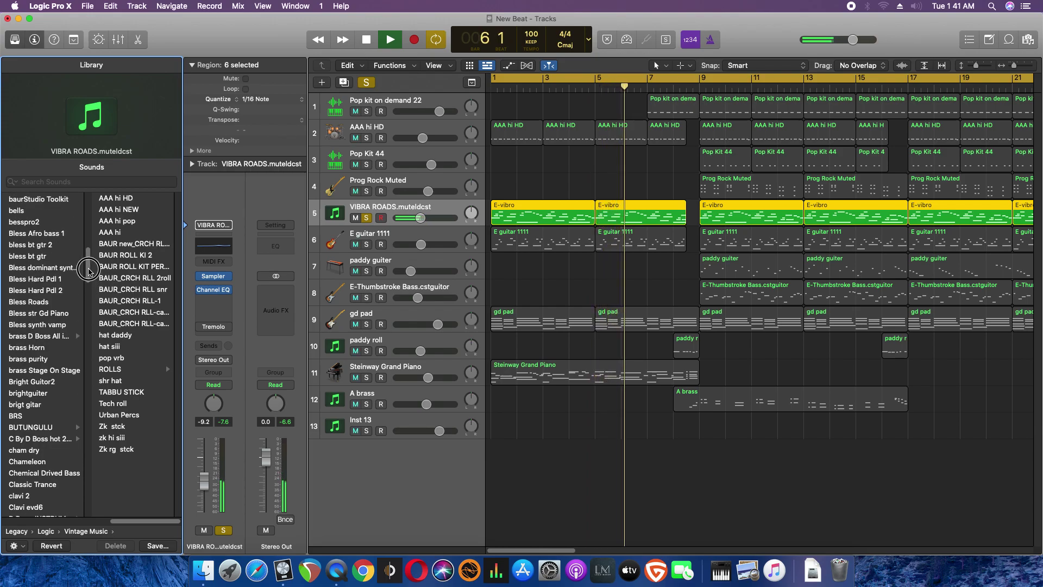
click(33, 302)
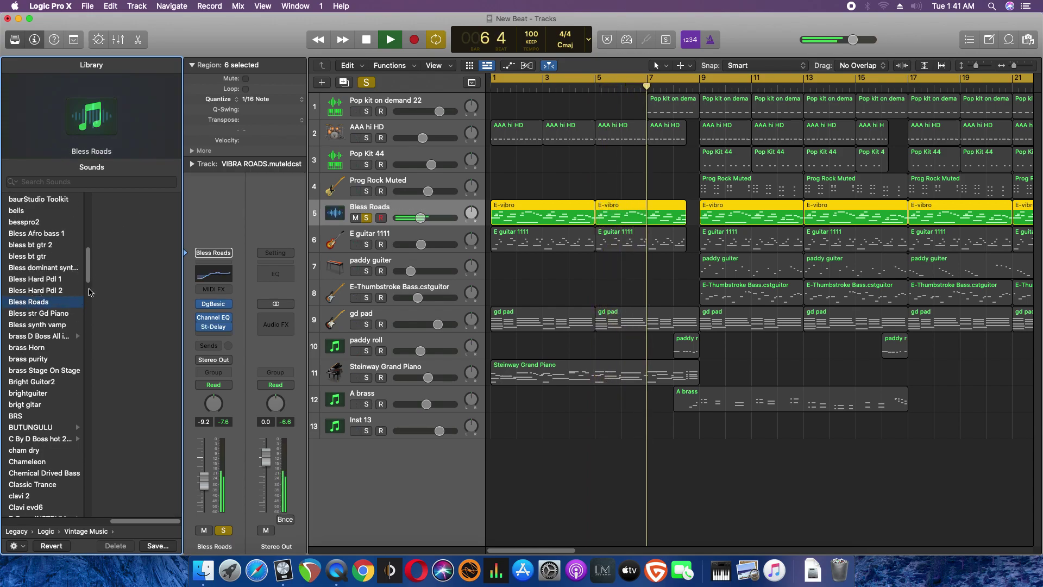
click(367, 217)
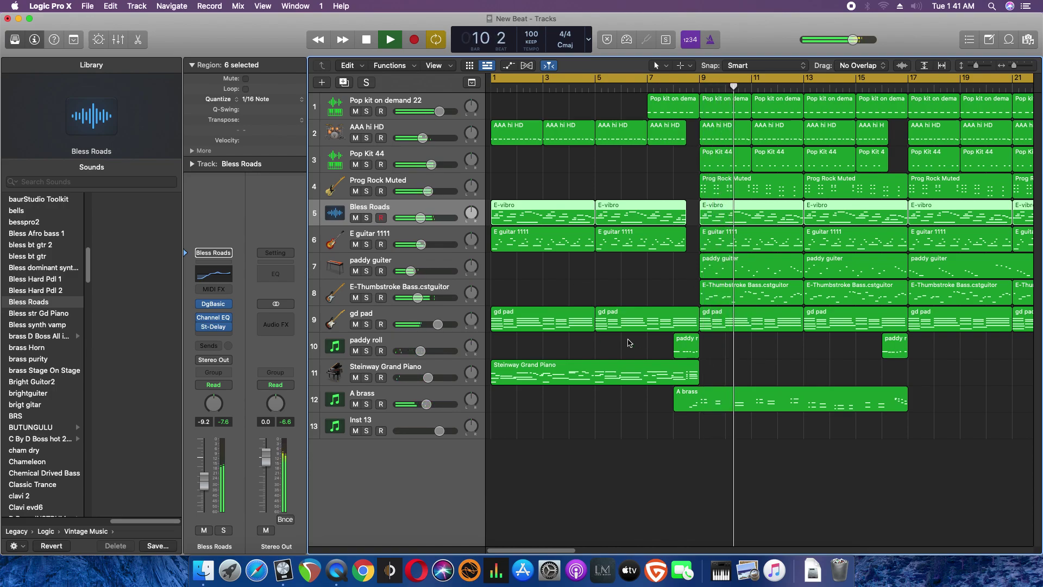
Lower the E-Thumbstroke Bass track slightly to -11.8 dB and save the project
drag(417, 298, 417, 304)
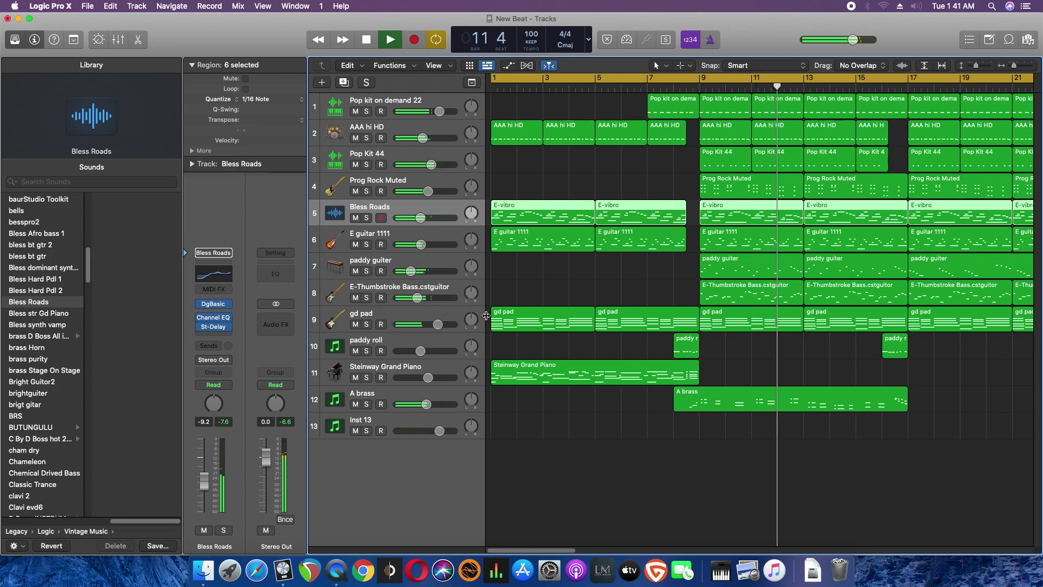
key(super+s)
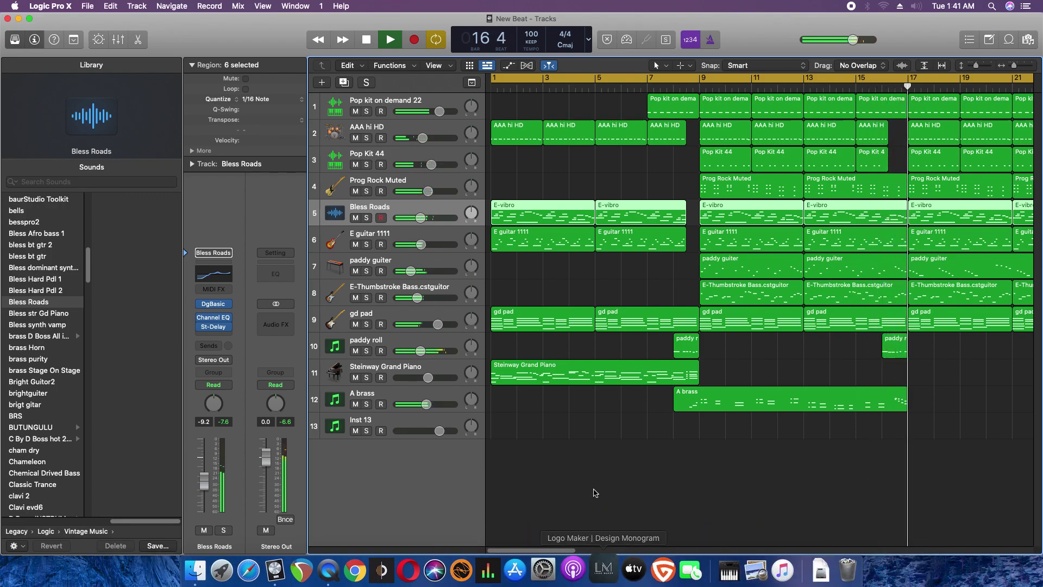
click(683, 549)
drag(683, 548, 522, 541)
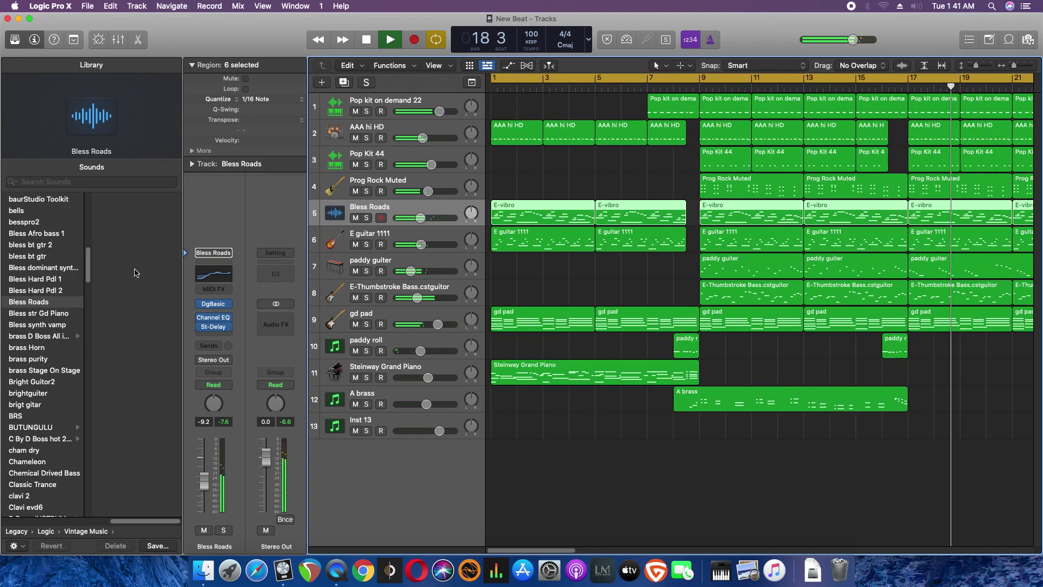
Hide the Library and show the Mixer with the project in full screen
click(15, 40)
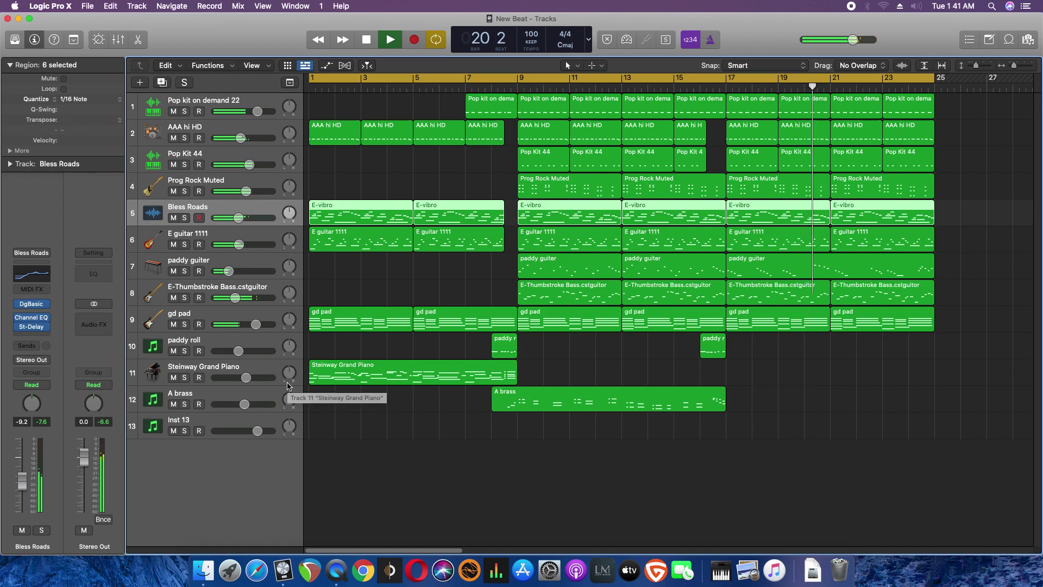
key(x)
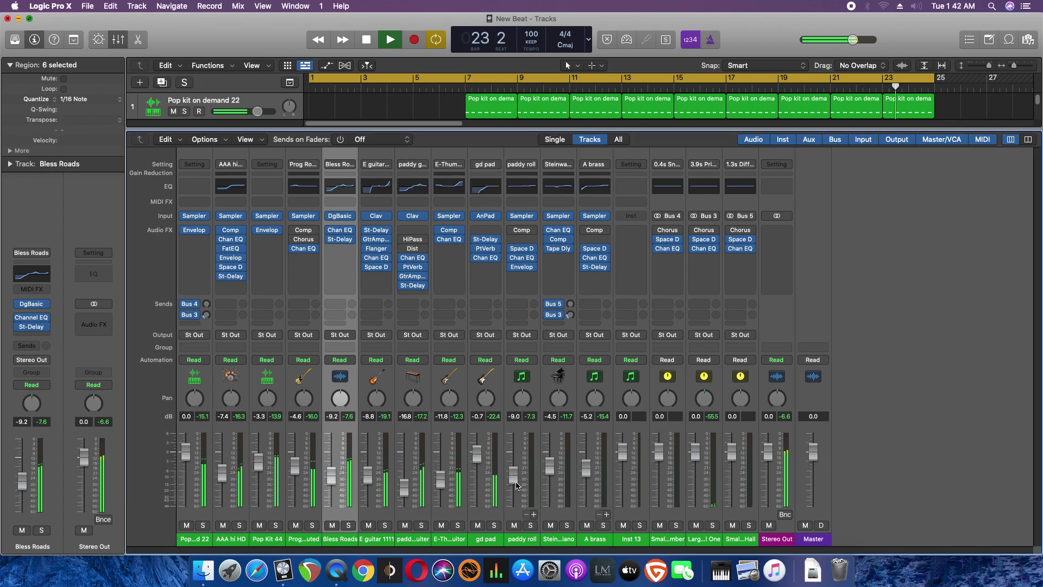
key(ctrl+super+f)
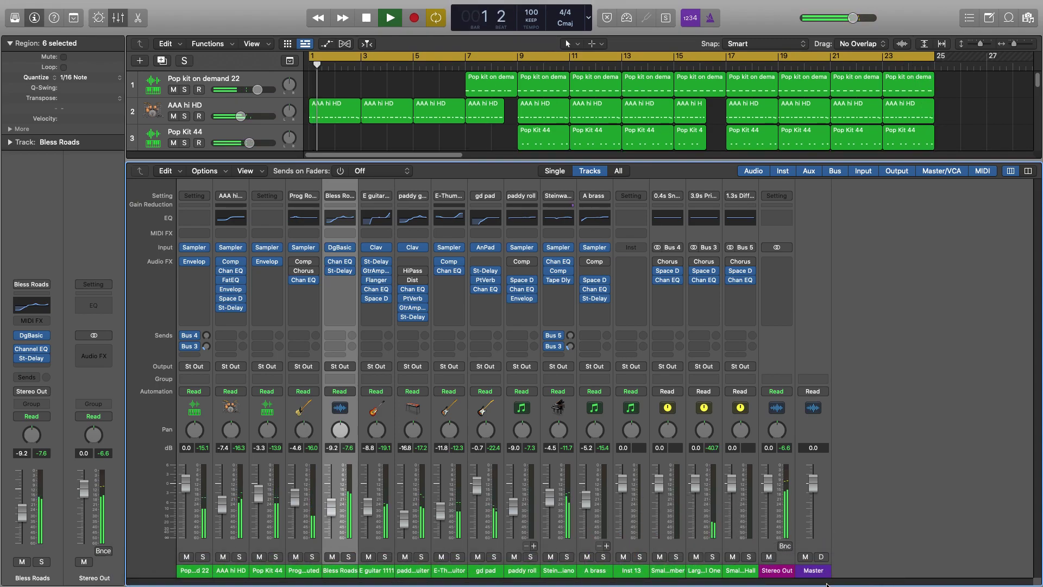
mouse_move(826, 579)
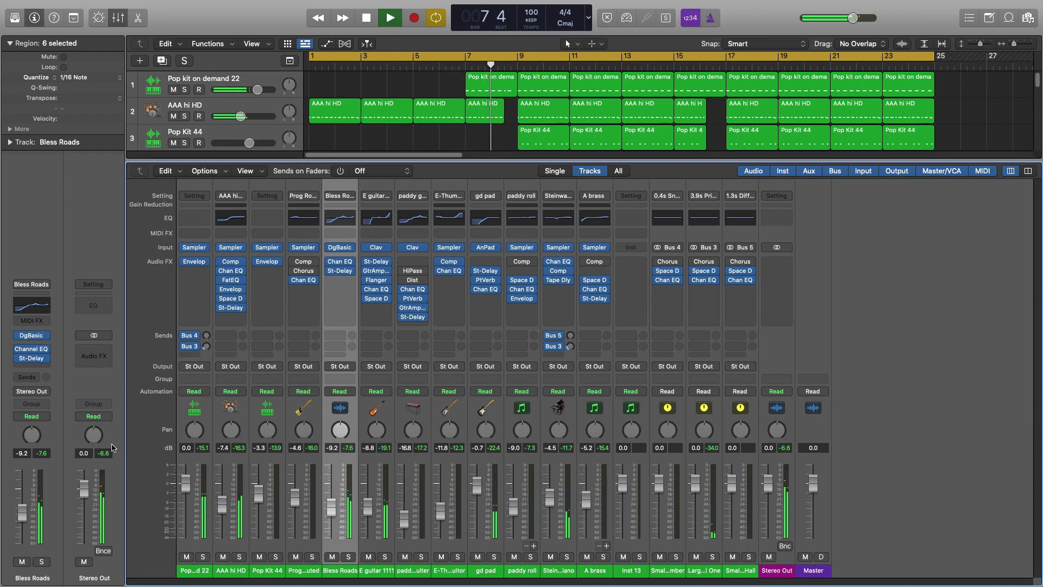
Insert the stereo version of Venomode's Maximal 2 loudness maximiser on the Stereo Out channel
click(108, 360)
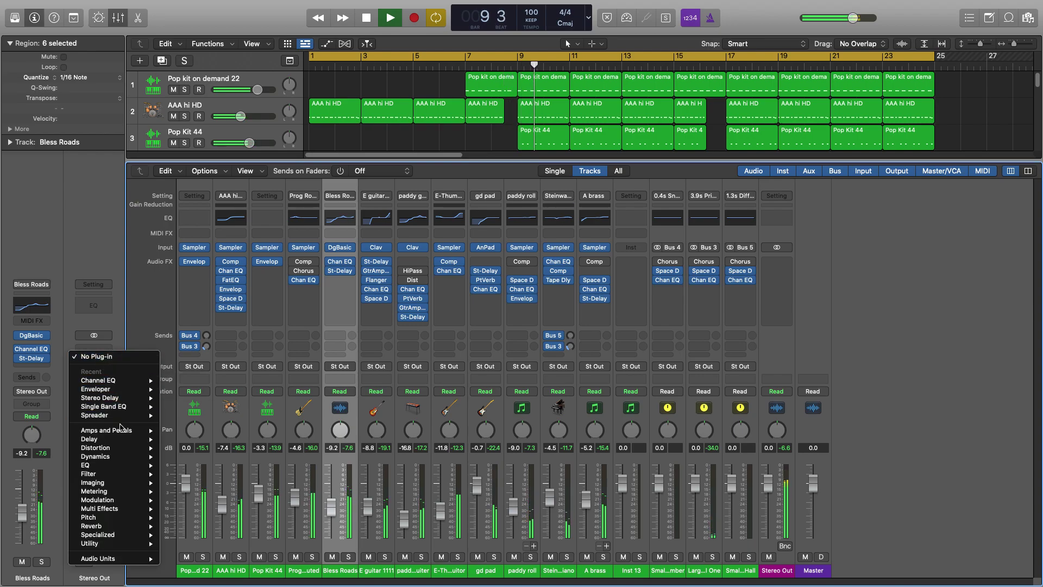
mouse_move(124, 460)
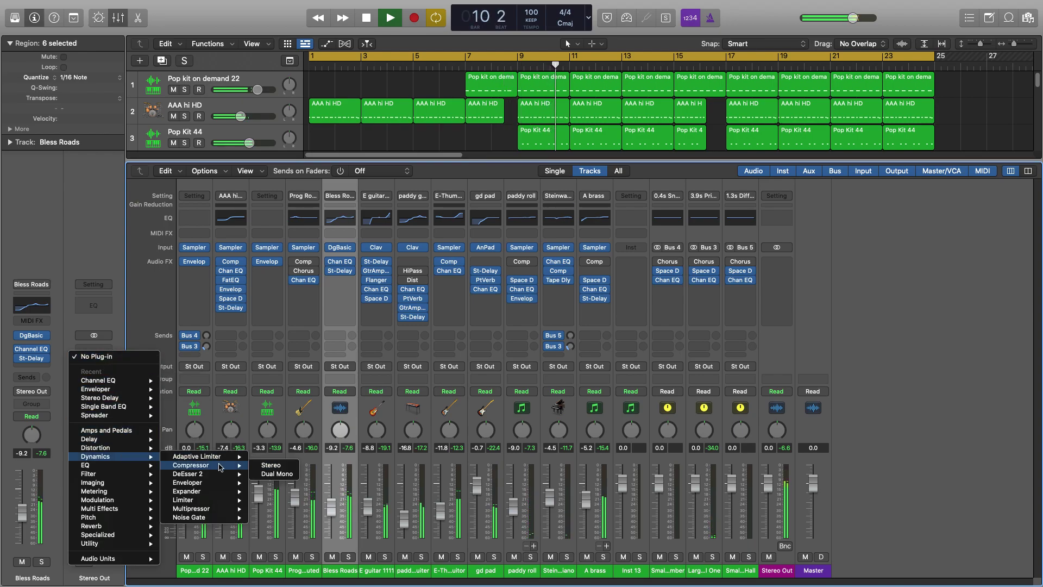
mouse_move(217, 495)
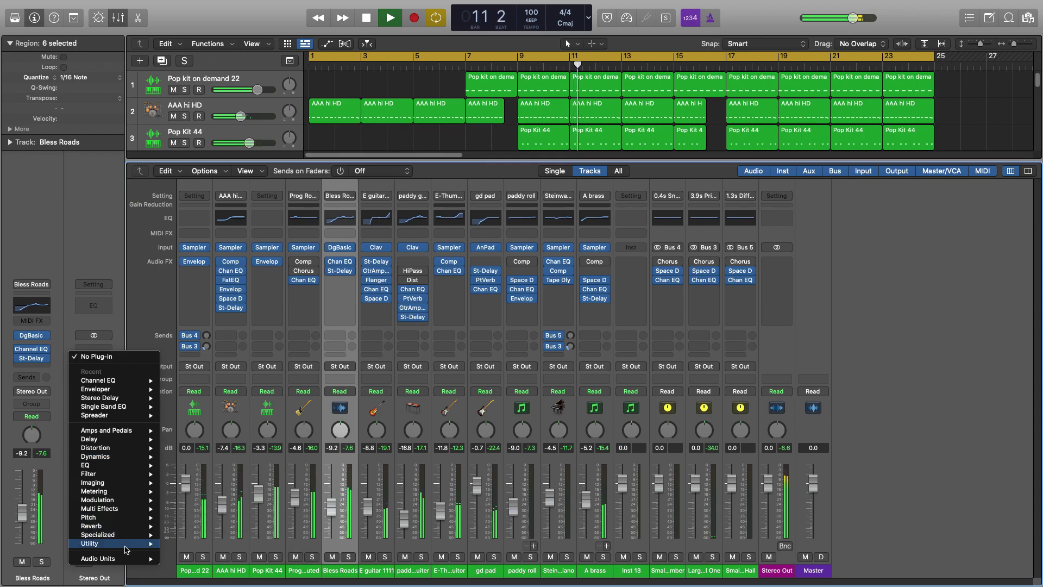
mouse_move(124, 560)
mouse_move(205, 578)
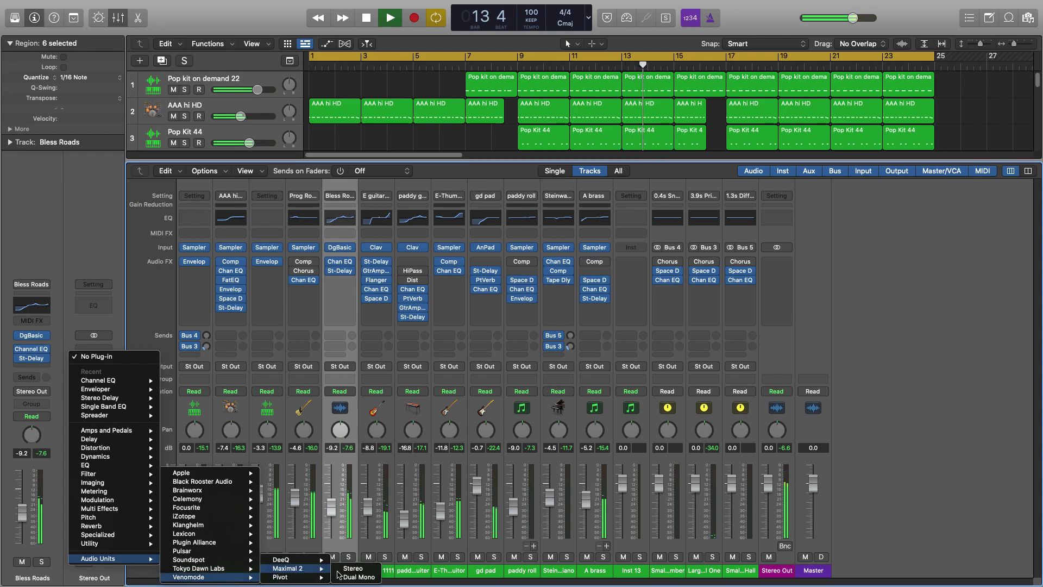
click(352, 569)
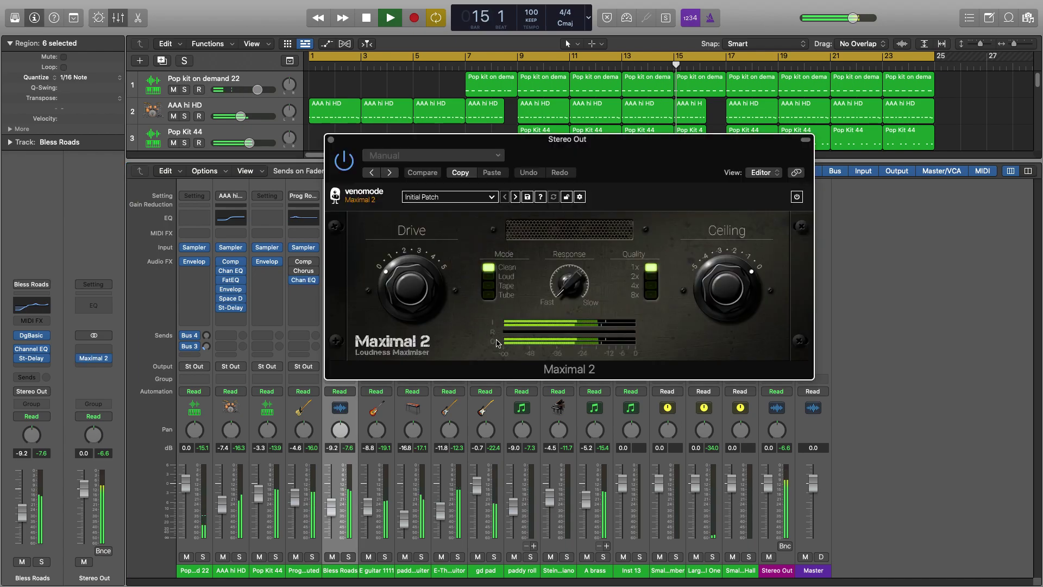
Load the Phat Mix preset in Maximal 2 and close the plug-in window
click(408, 158)
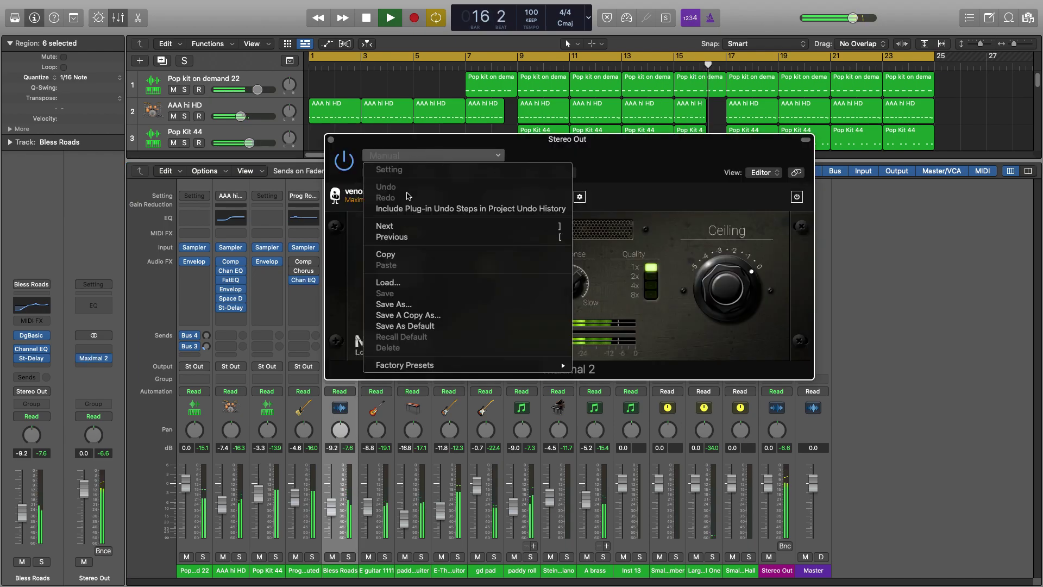
click(616, 147)
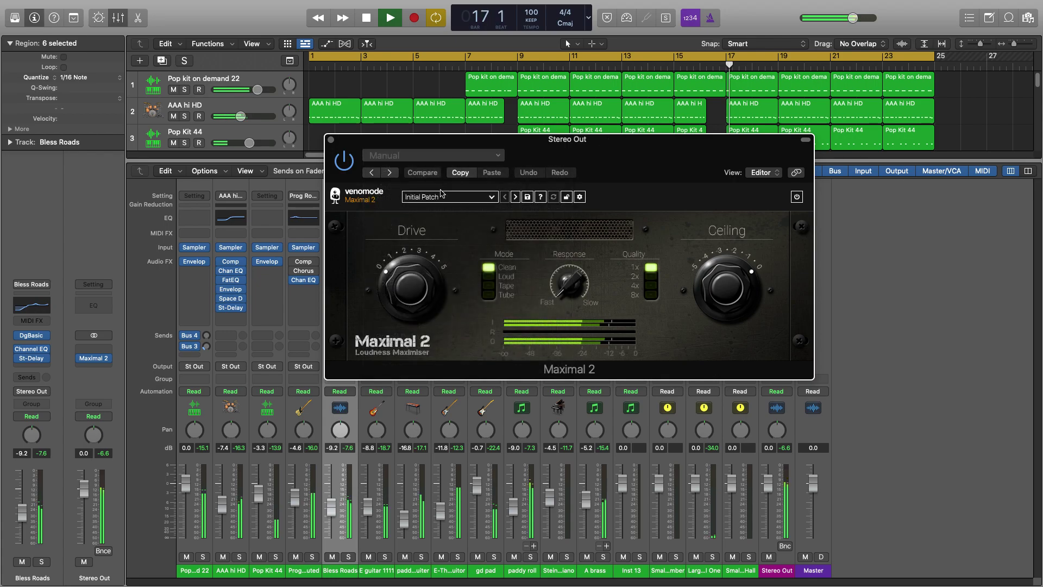
click(440, 197)
click(442, 283)
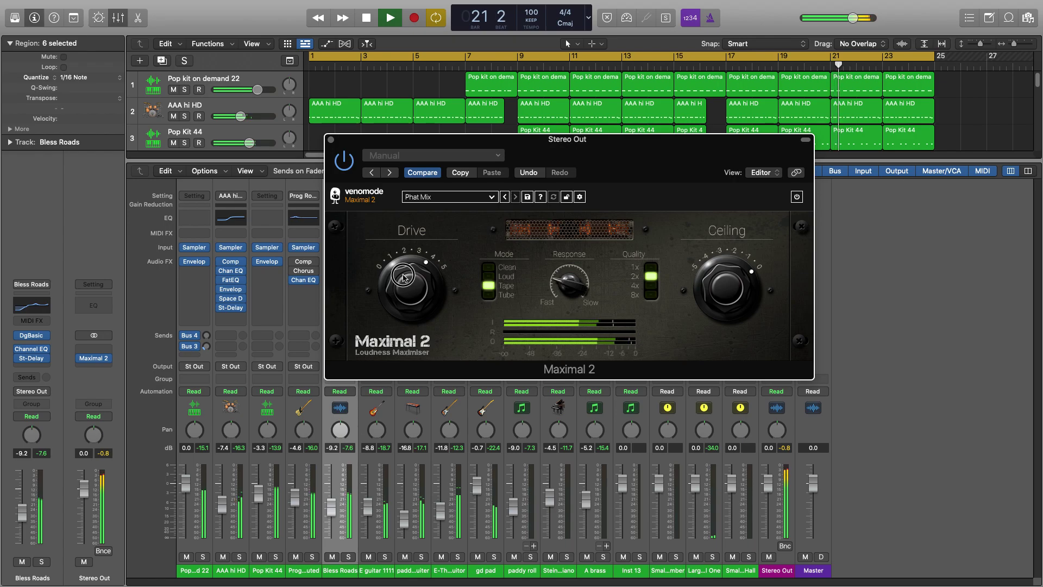
click(331, 141)
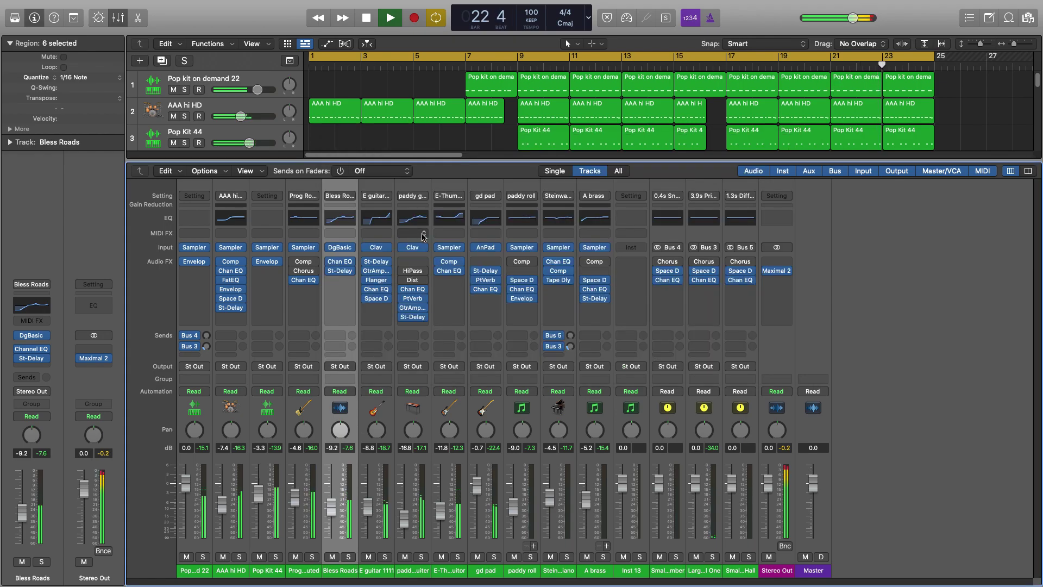
Hide the Mixer and slightly lower the volumes of the AAA hi HD, paddy guiter, A brass and Prog Rock Muted tracks
key(x)
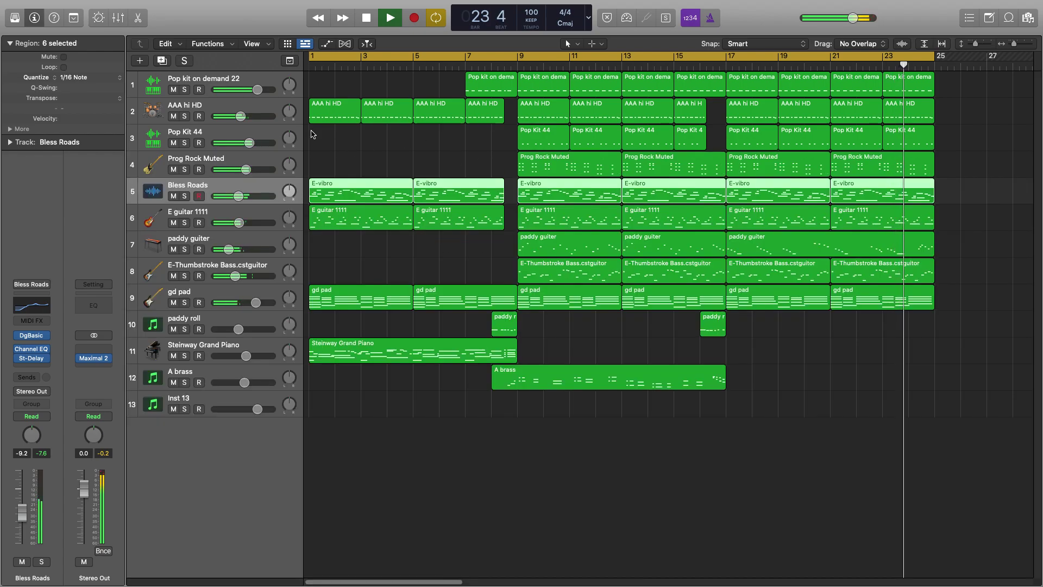
drag(235, 115, 232, 116)
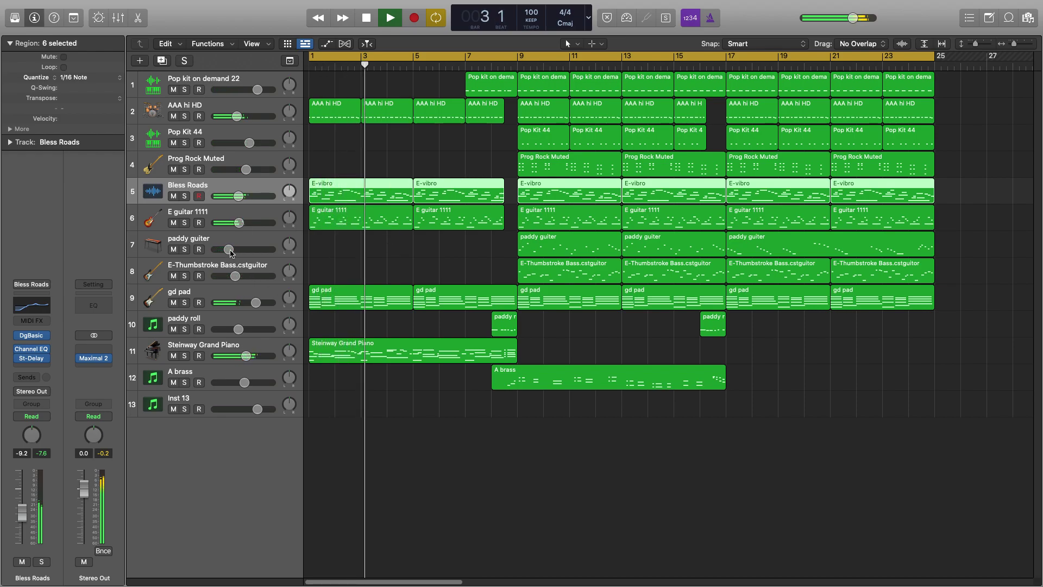
drag(228, 249, 225, 249)
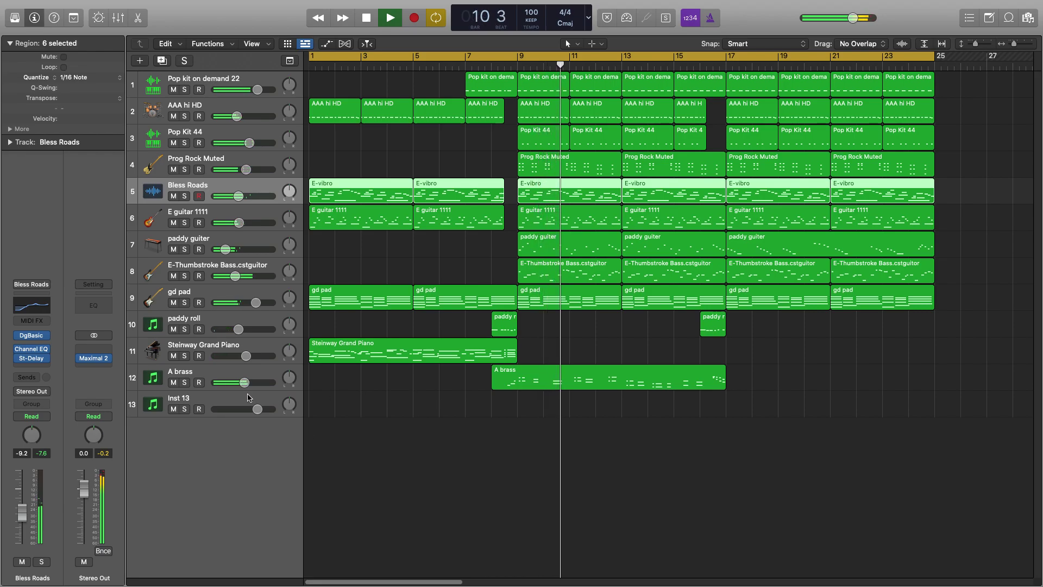
mouse_move(247, 386)
mouse_down()
mouse_move(229, 383)
mouse_move(239, 382)
mouse_up()
drag(244, 171, 242, 171)
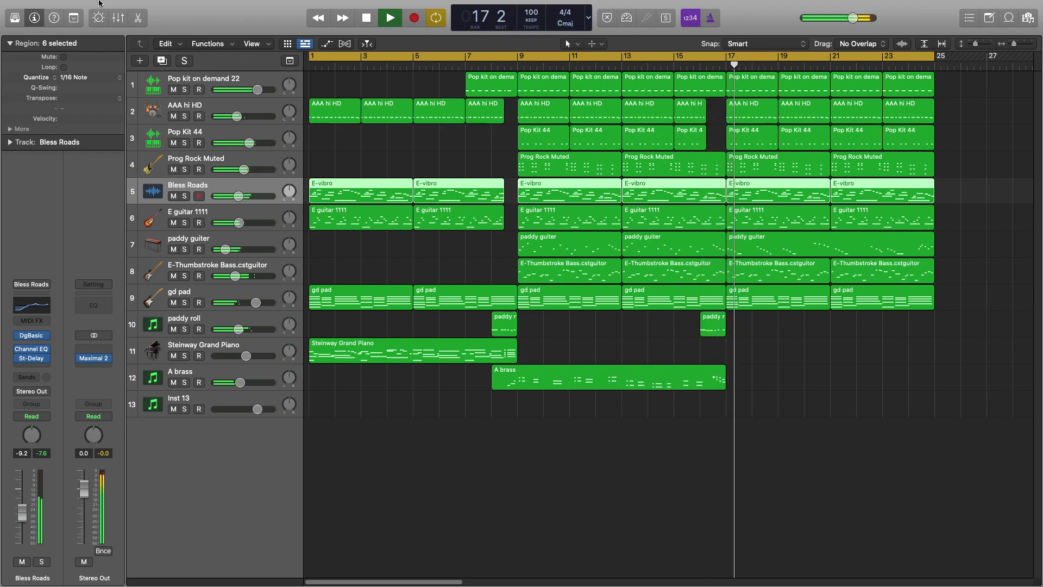
Take the project window out of full screen
mouse_move(100, 6)
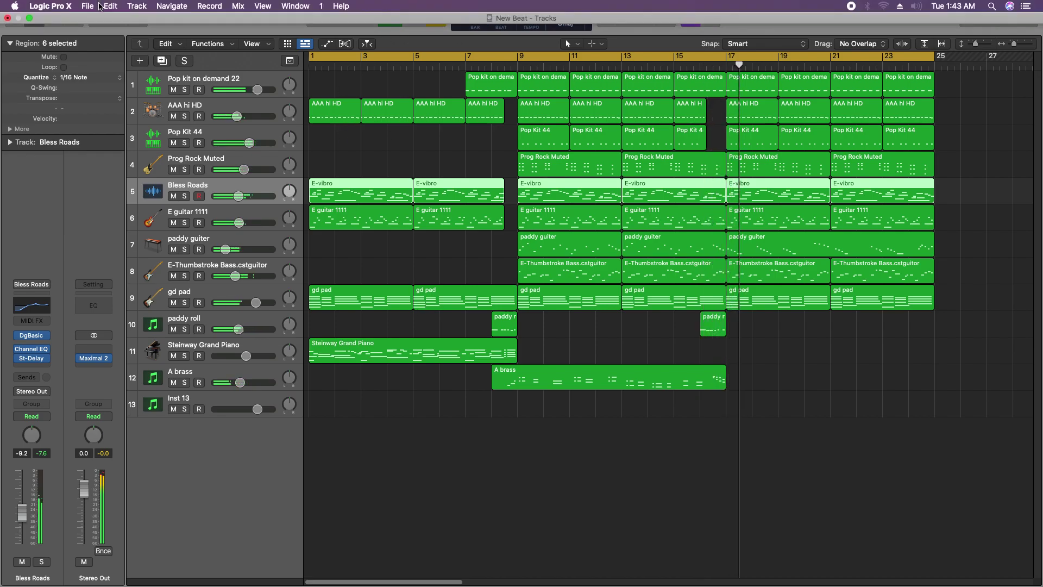
click(30, 19)
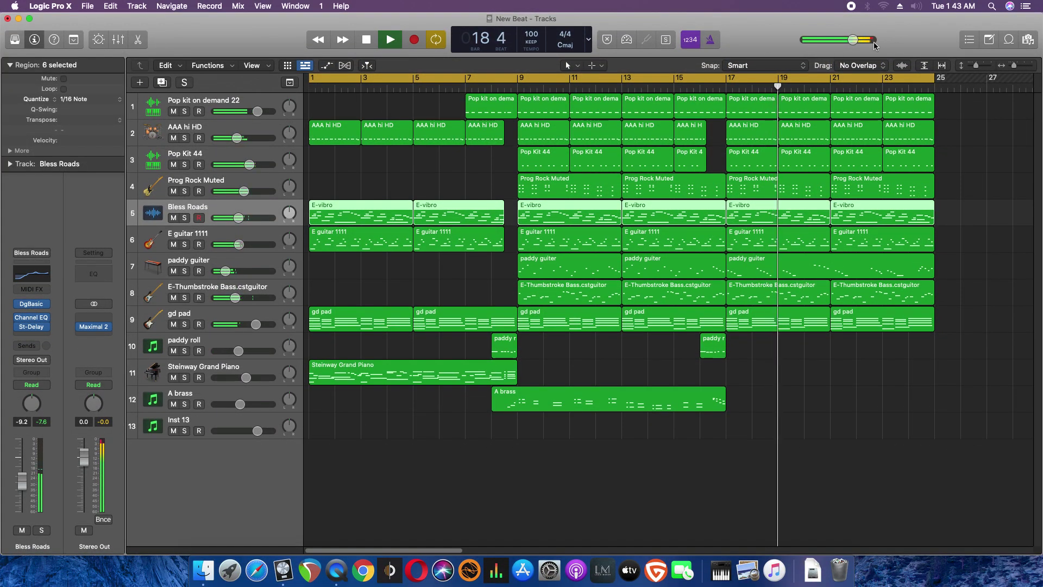